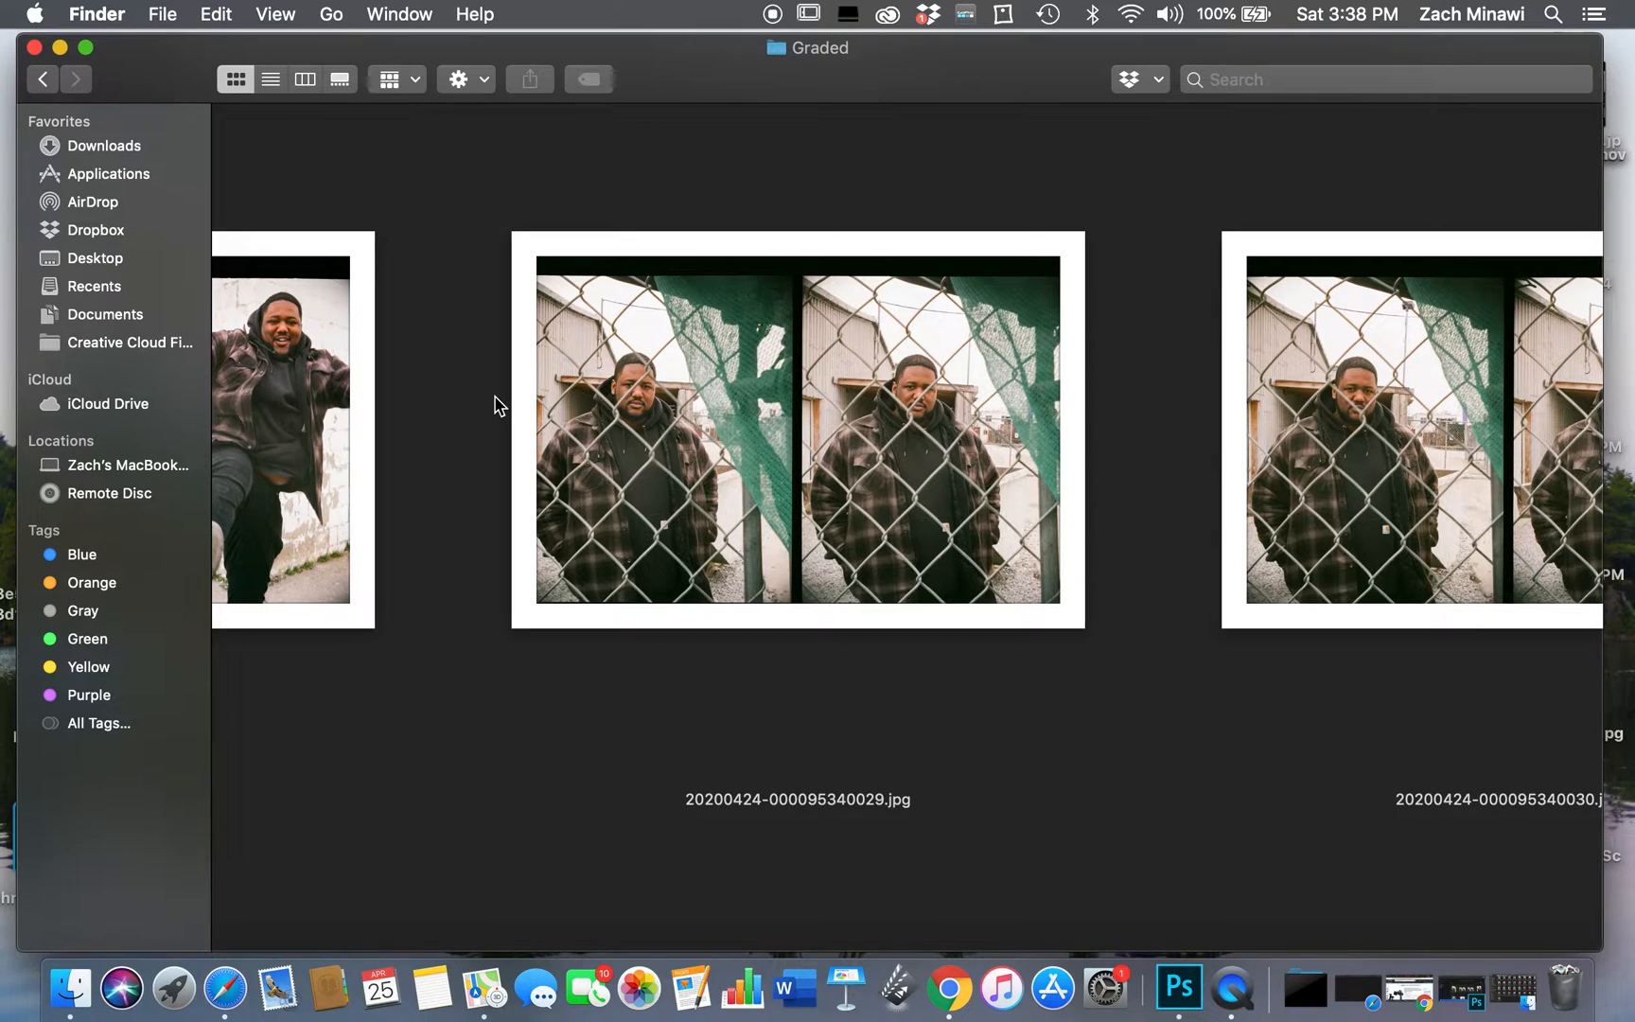
# Examine the side-by-side fence portraits 20200424-000095340029.jpg and 20200424-000095340030.jpg in the Graded folder
pyautogui.hscroll(5, 500, 405)
pyautogui.scroll(-1, 500, 405)
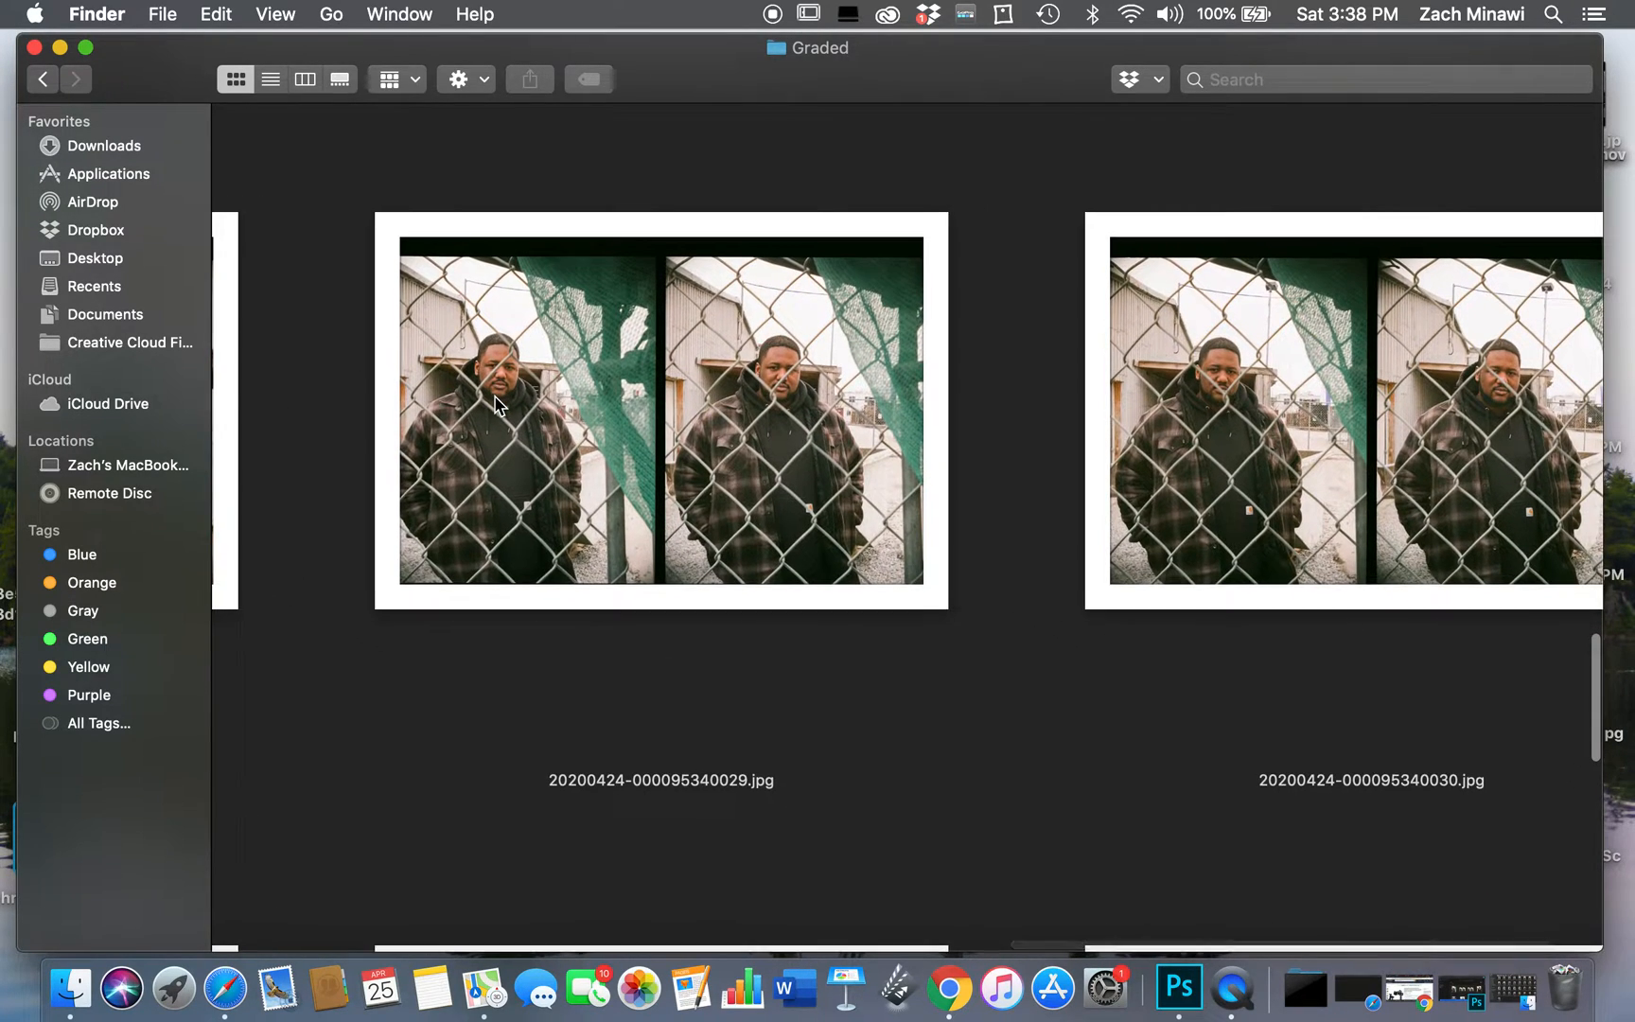
pyautogui.hscroll(-2, 500, 405)
pyautogui.scroll(1, 500, 405)
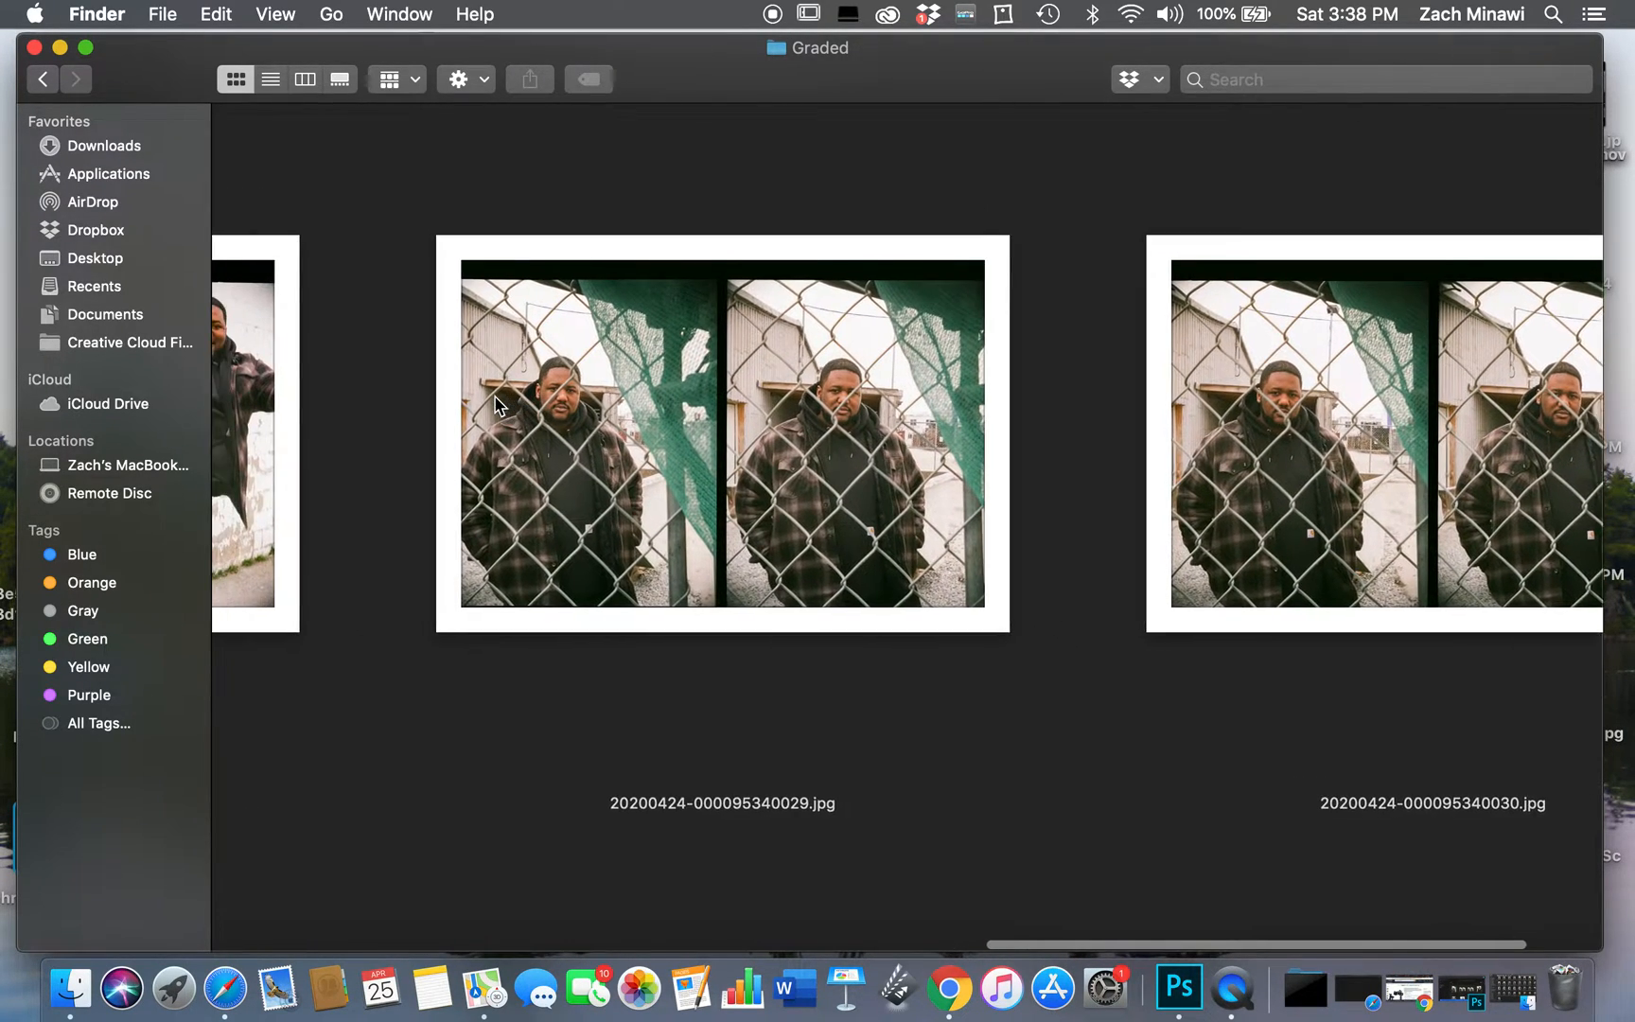
pyautogui.scroll(-1, 496, 405)
pyautogui.hscroll(-1, 496, 405)
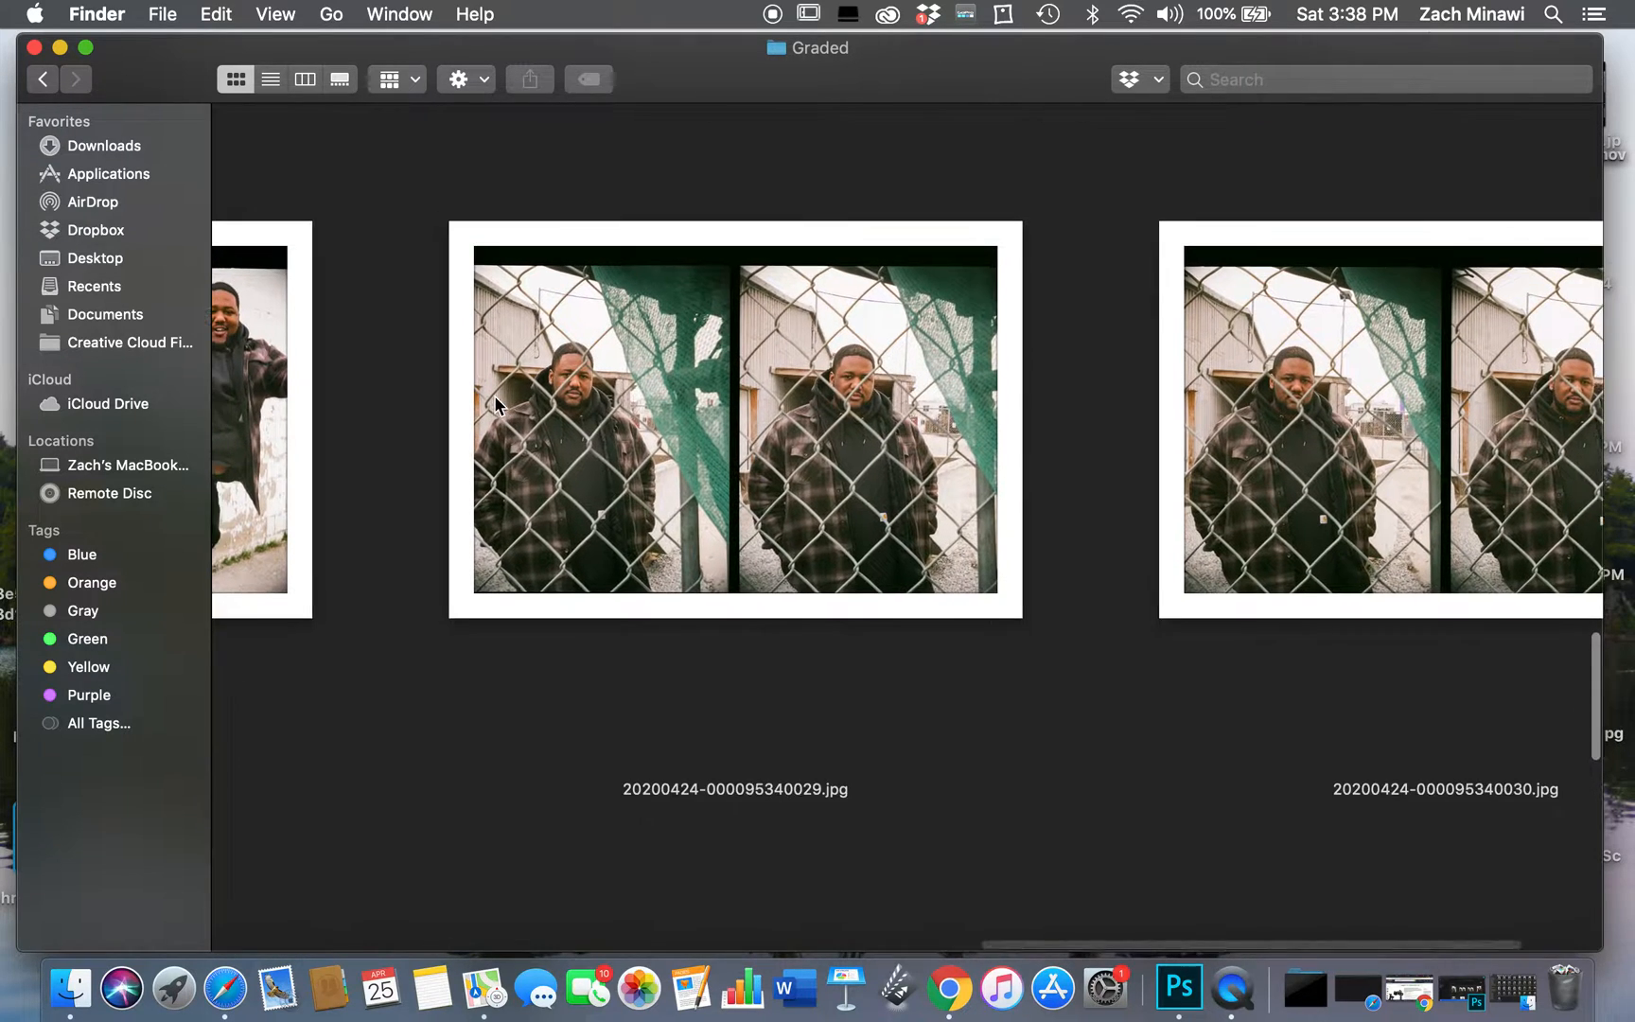
pyautogui.scroll(-2, 496, 405)
pyautogui.hscroll(-1, 496, 405)
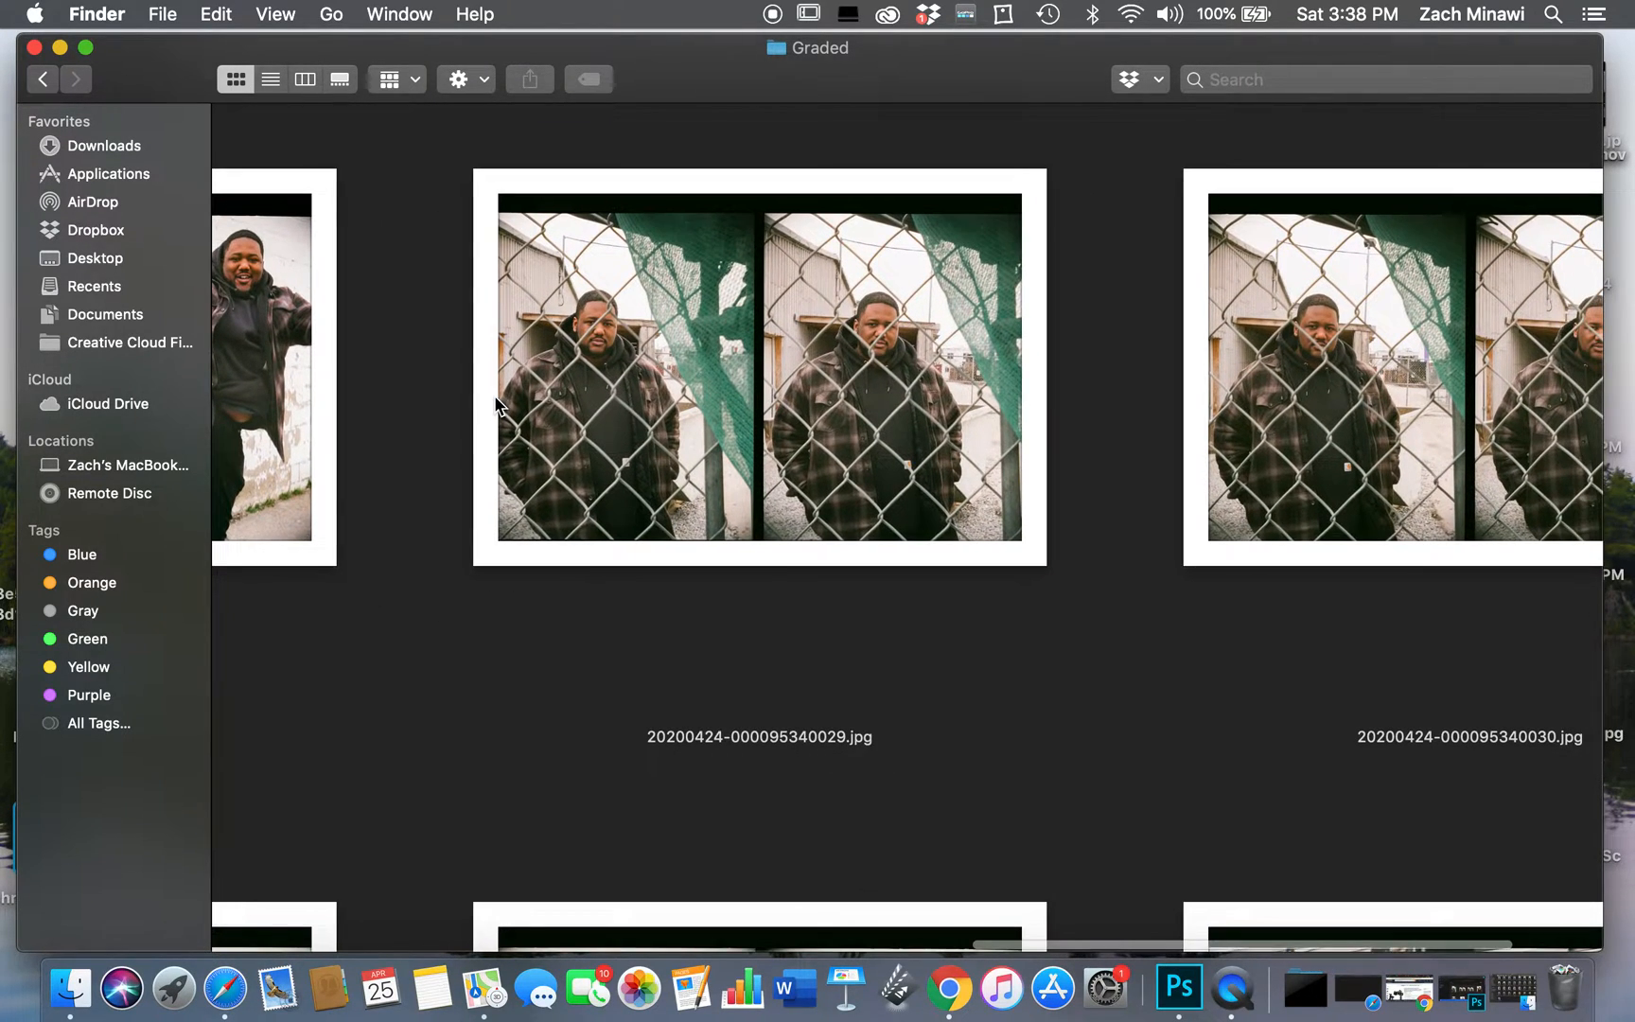
pyautogui.scroll(1, 496, 403)
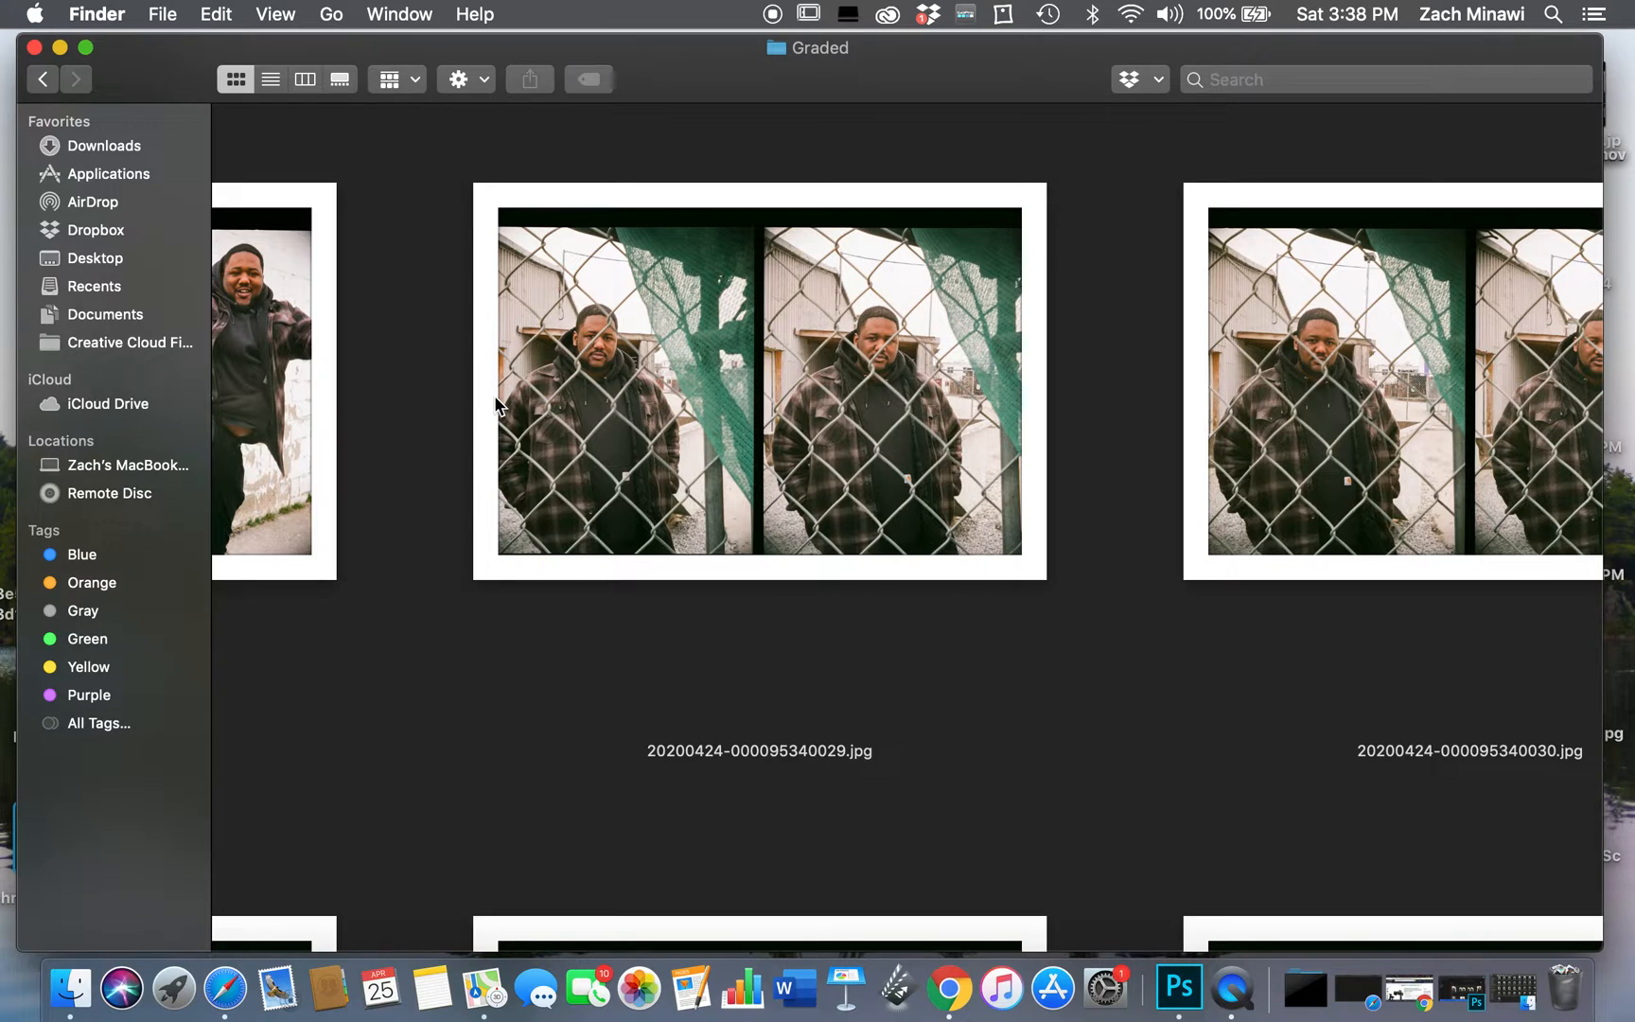
pyautogui.scroll(3, 495, 403)
pyautogui.hscroll(2, 494, 403)
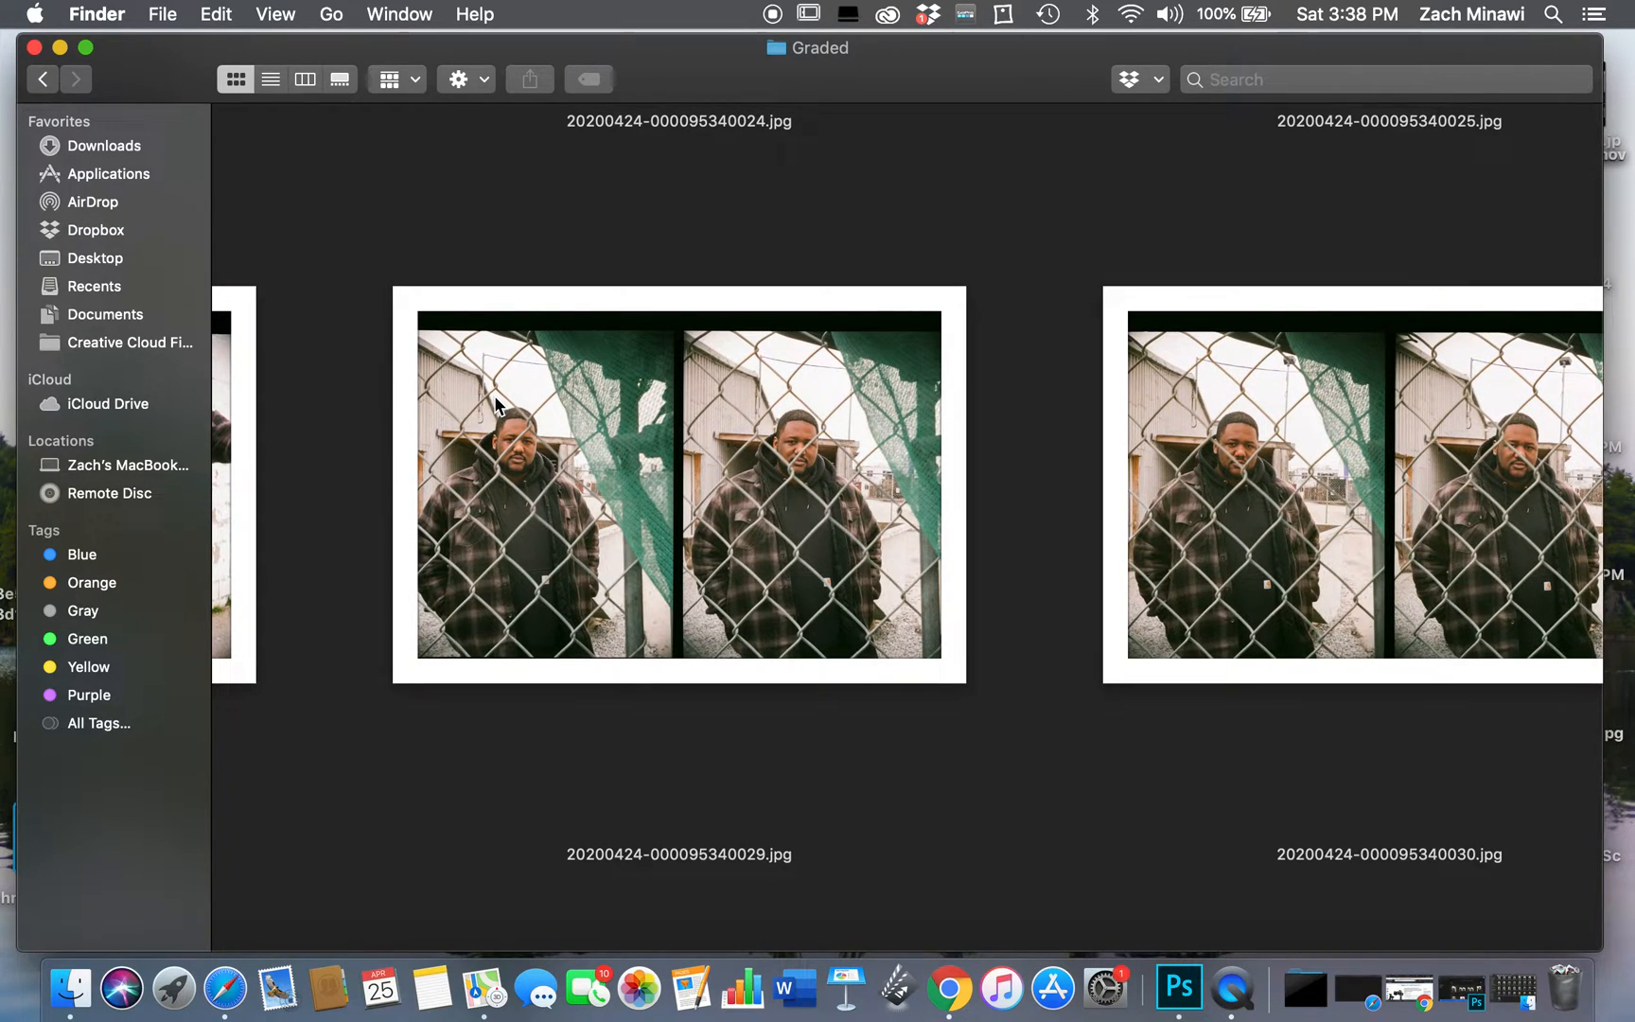
pyautogui.scroll(-1, 495, 404)
pyautogui.hscroll(3, 495, 404)
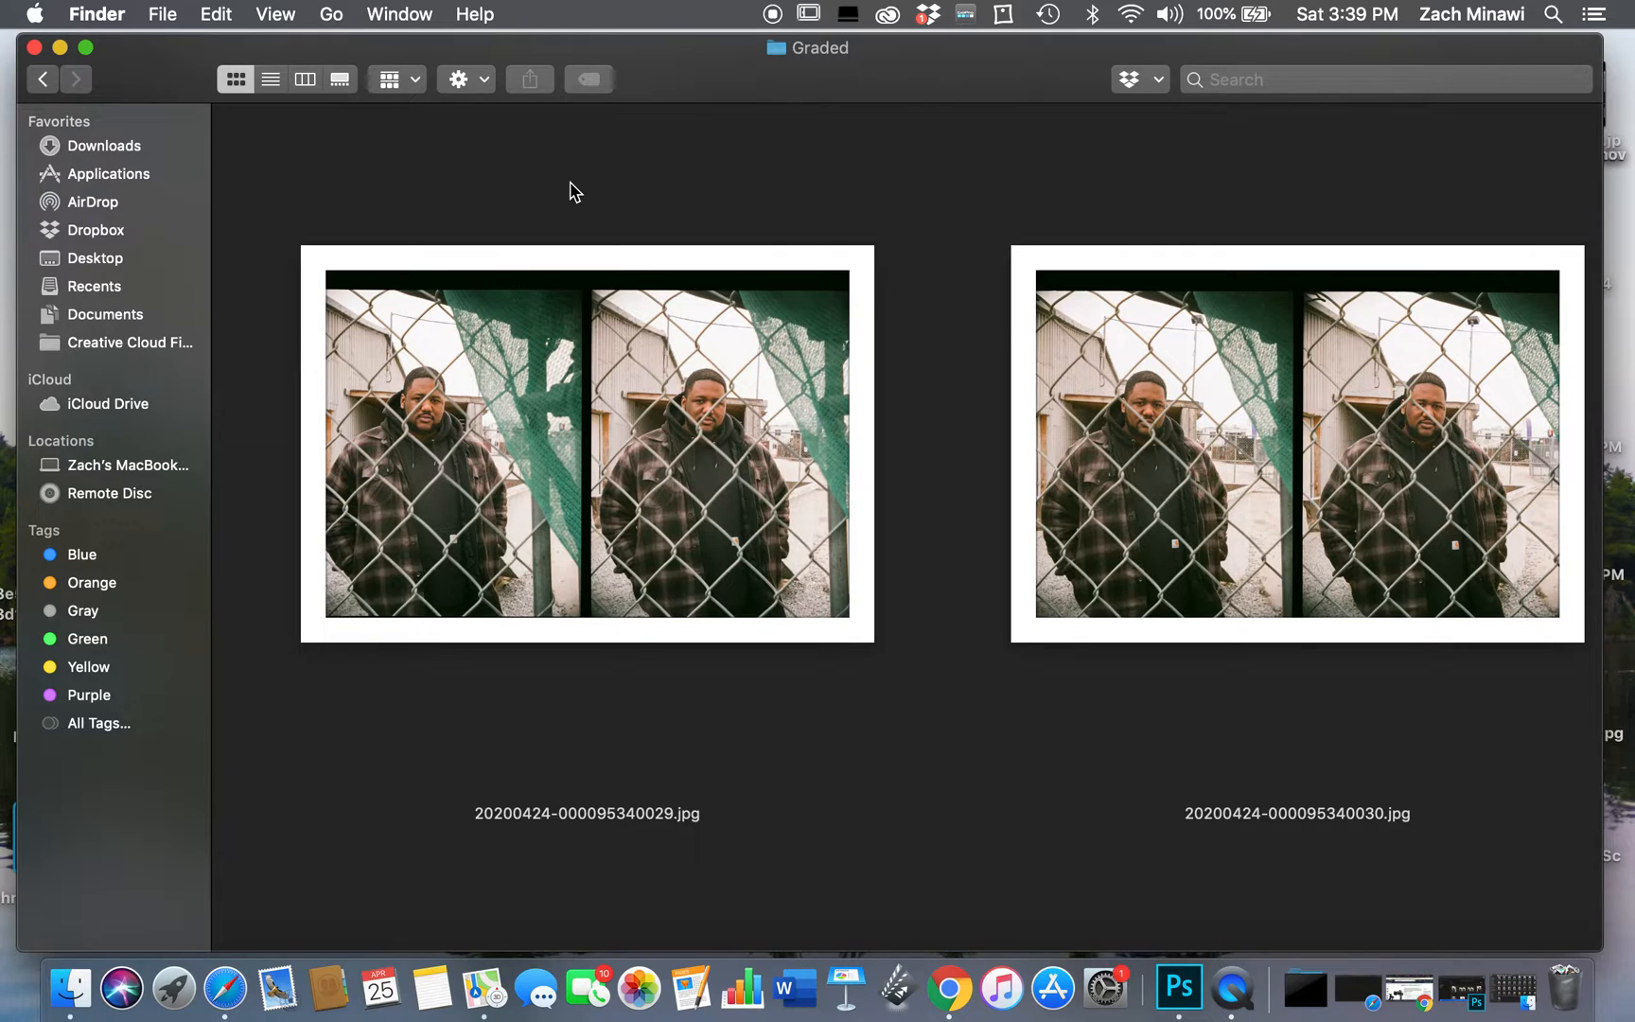
# Open 20200424-000095340029.jpg and 20200424-000095340030.jpg together in Photoshop
pyautogui.moveTo(526, 149); pyautogui.dragTo(1220, 506)
pyautogui.rightClick(587, 345)
pyautogui.moveTo(749, 327)
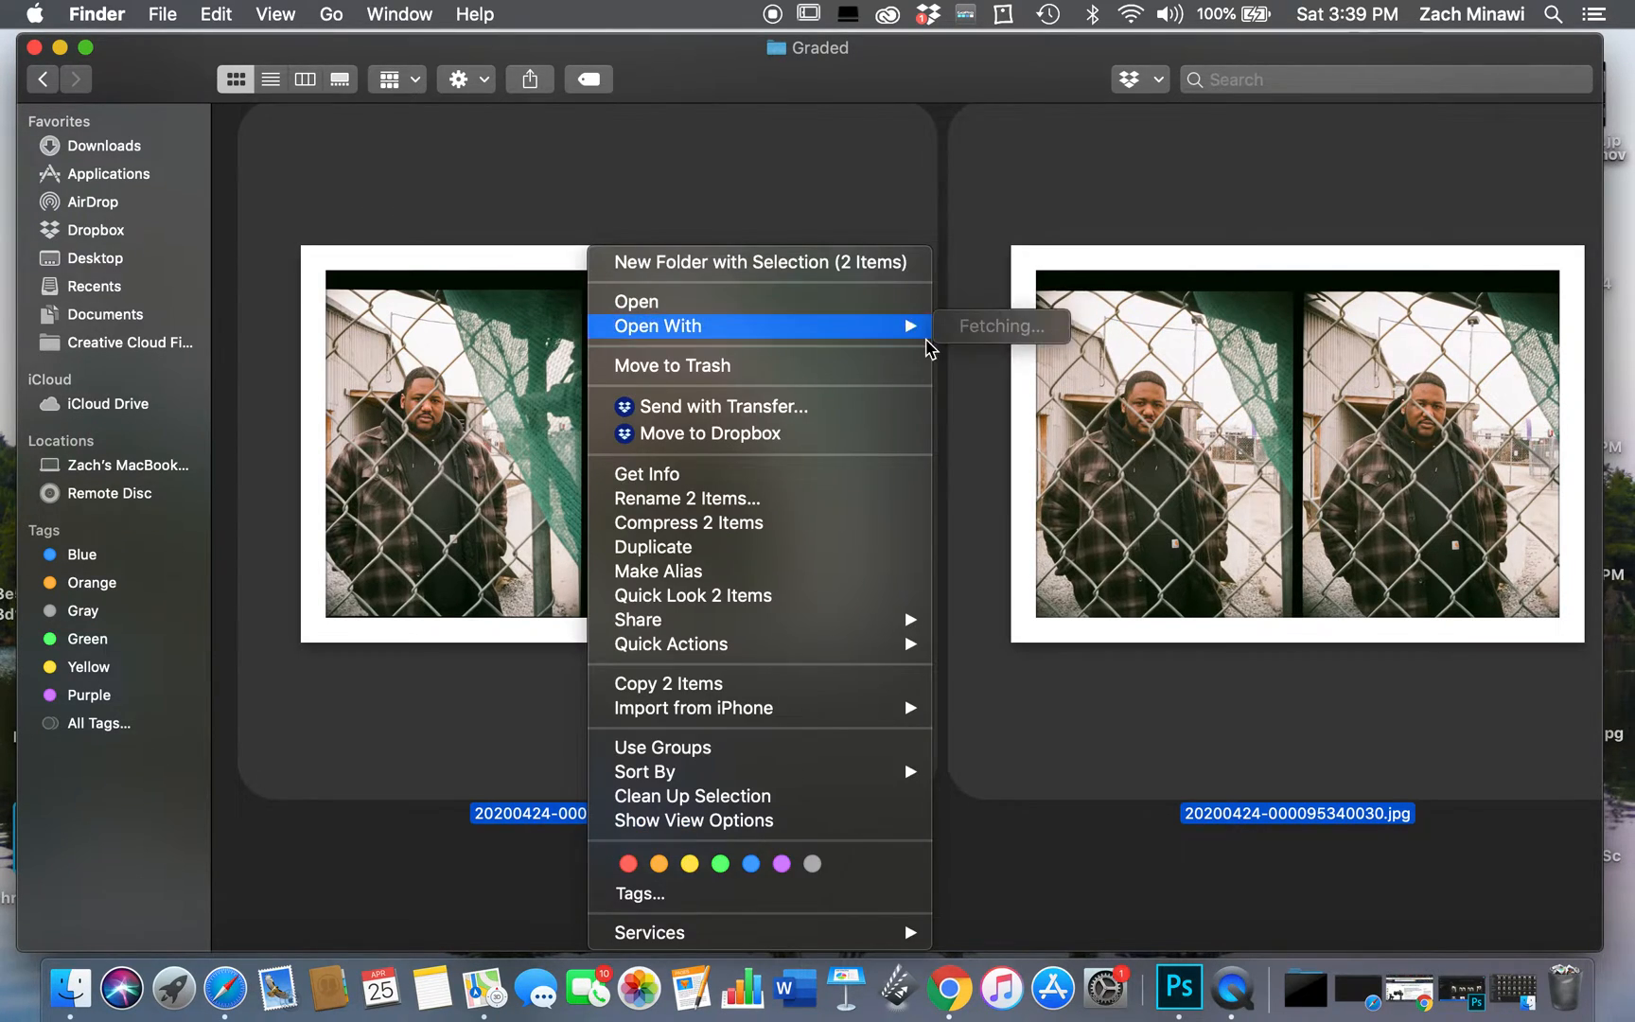
pyautogui.click(1003, 326)
# Create a new 3000 x 3000 pixel document at 300 pixels/inch in 16-bit RGB Color with a white background
pyautogui.click(232, 13)
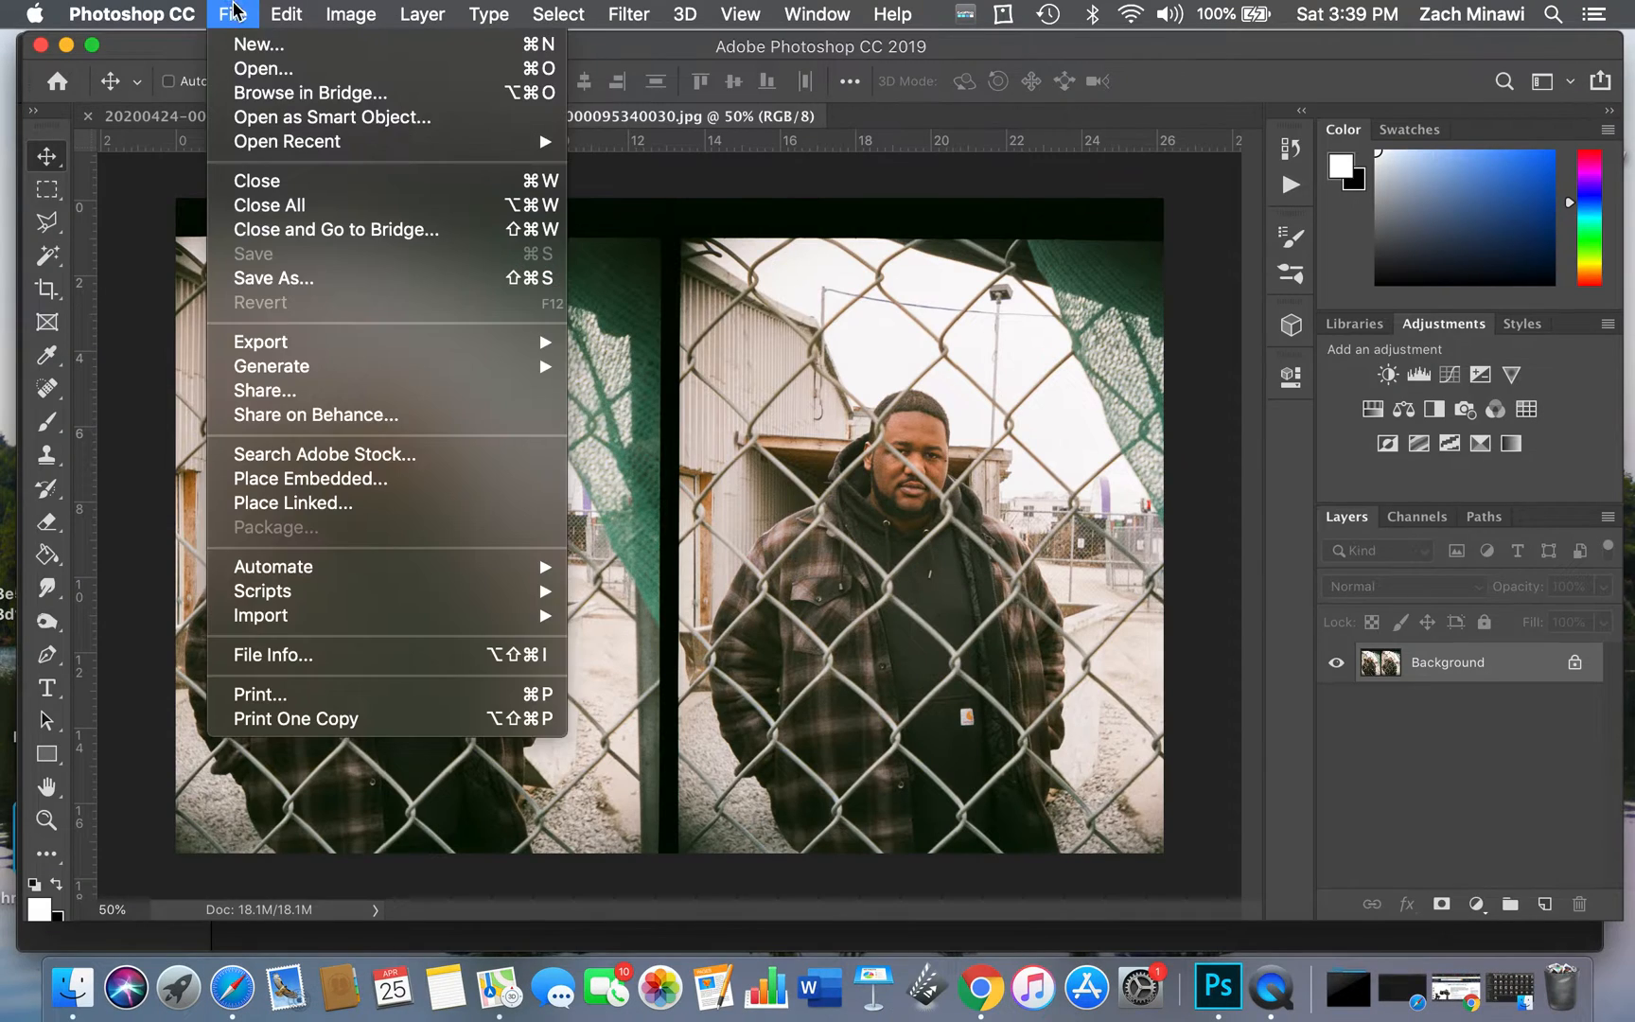
pyautogui.click(246, 52)
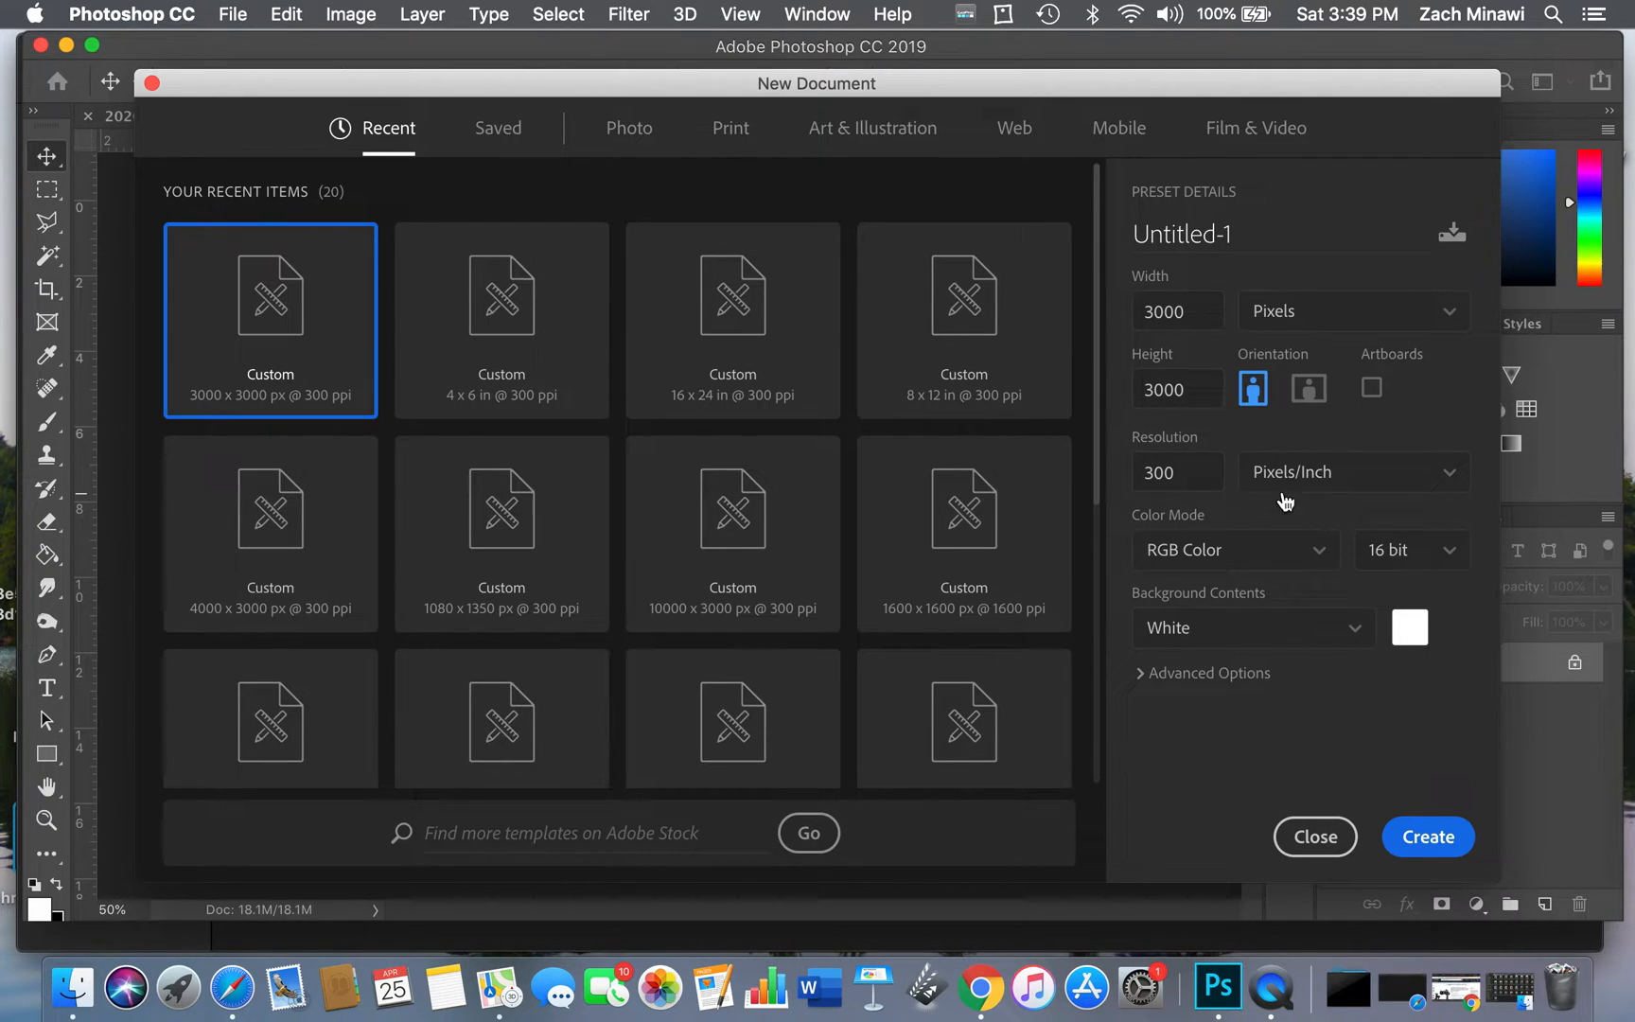
pyautogui.click(1439, 838)
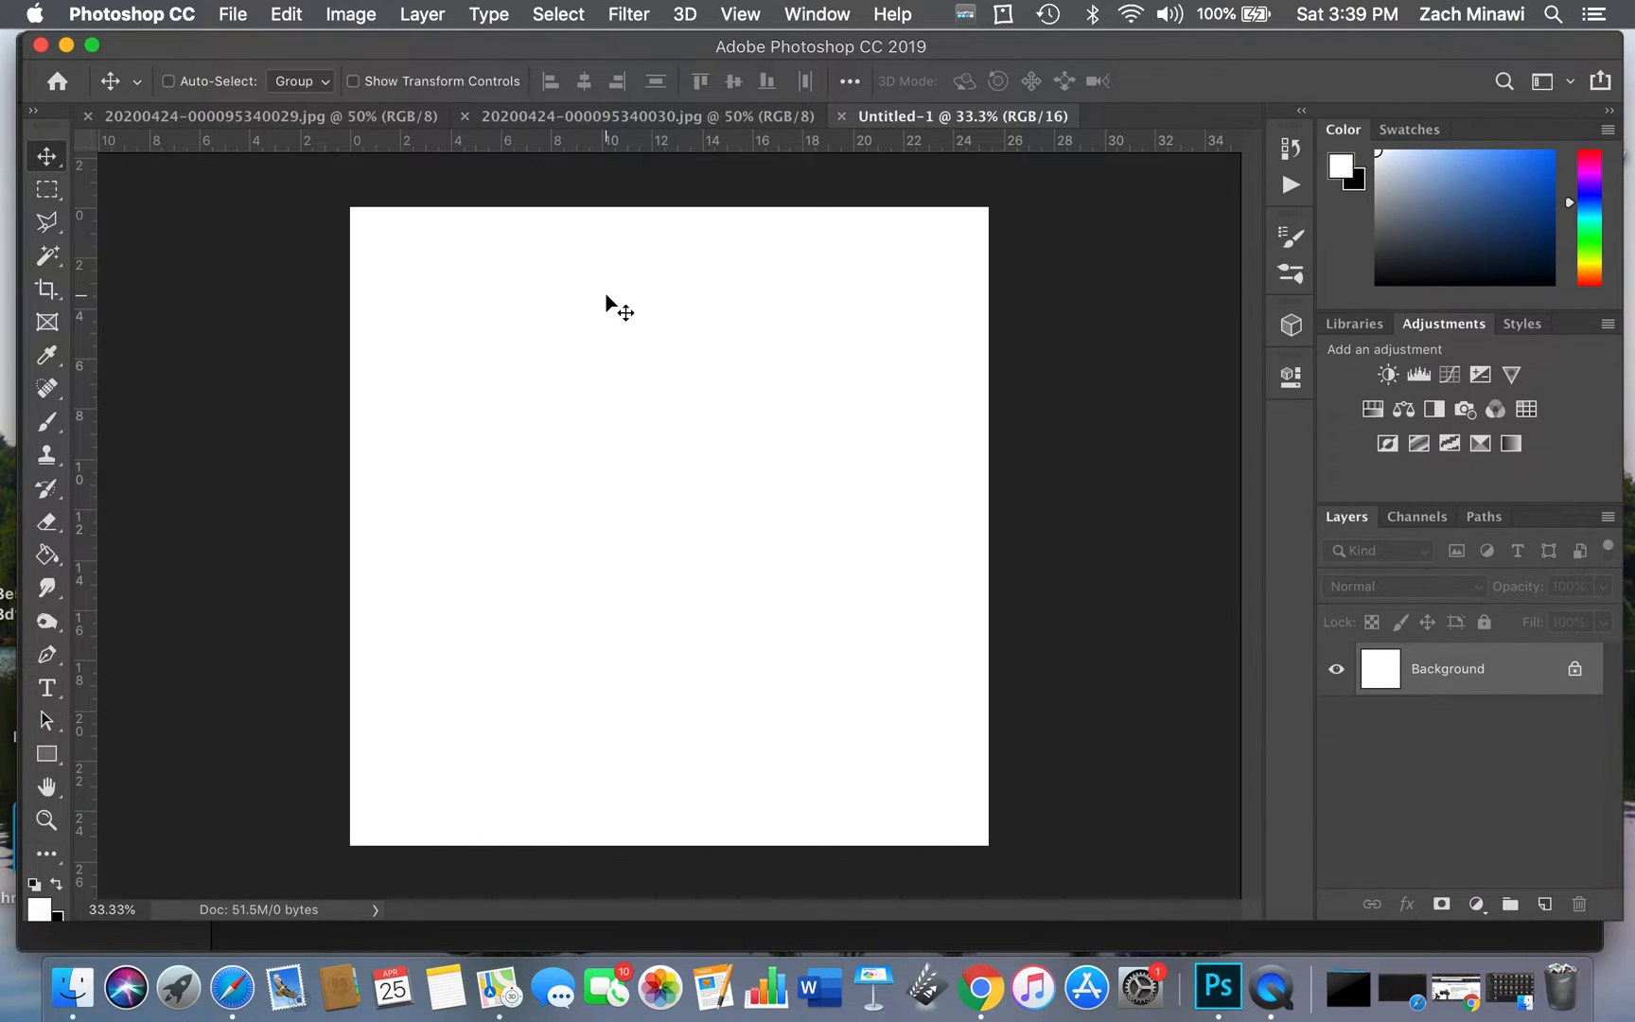
# Copy the 20200424-000095340029.jpg image into the new document and shift it so its first frame is centred on the canvas
pyautogui.click(278, 121)
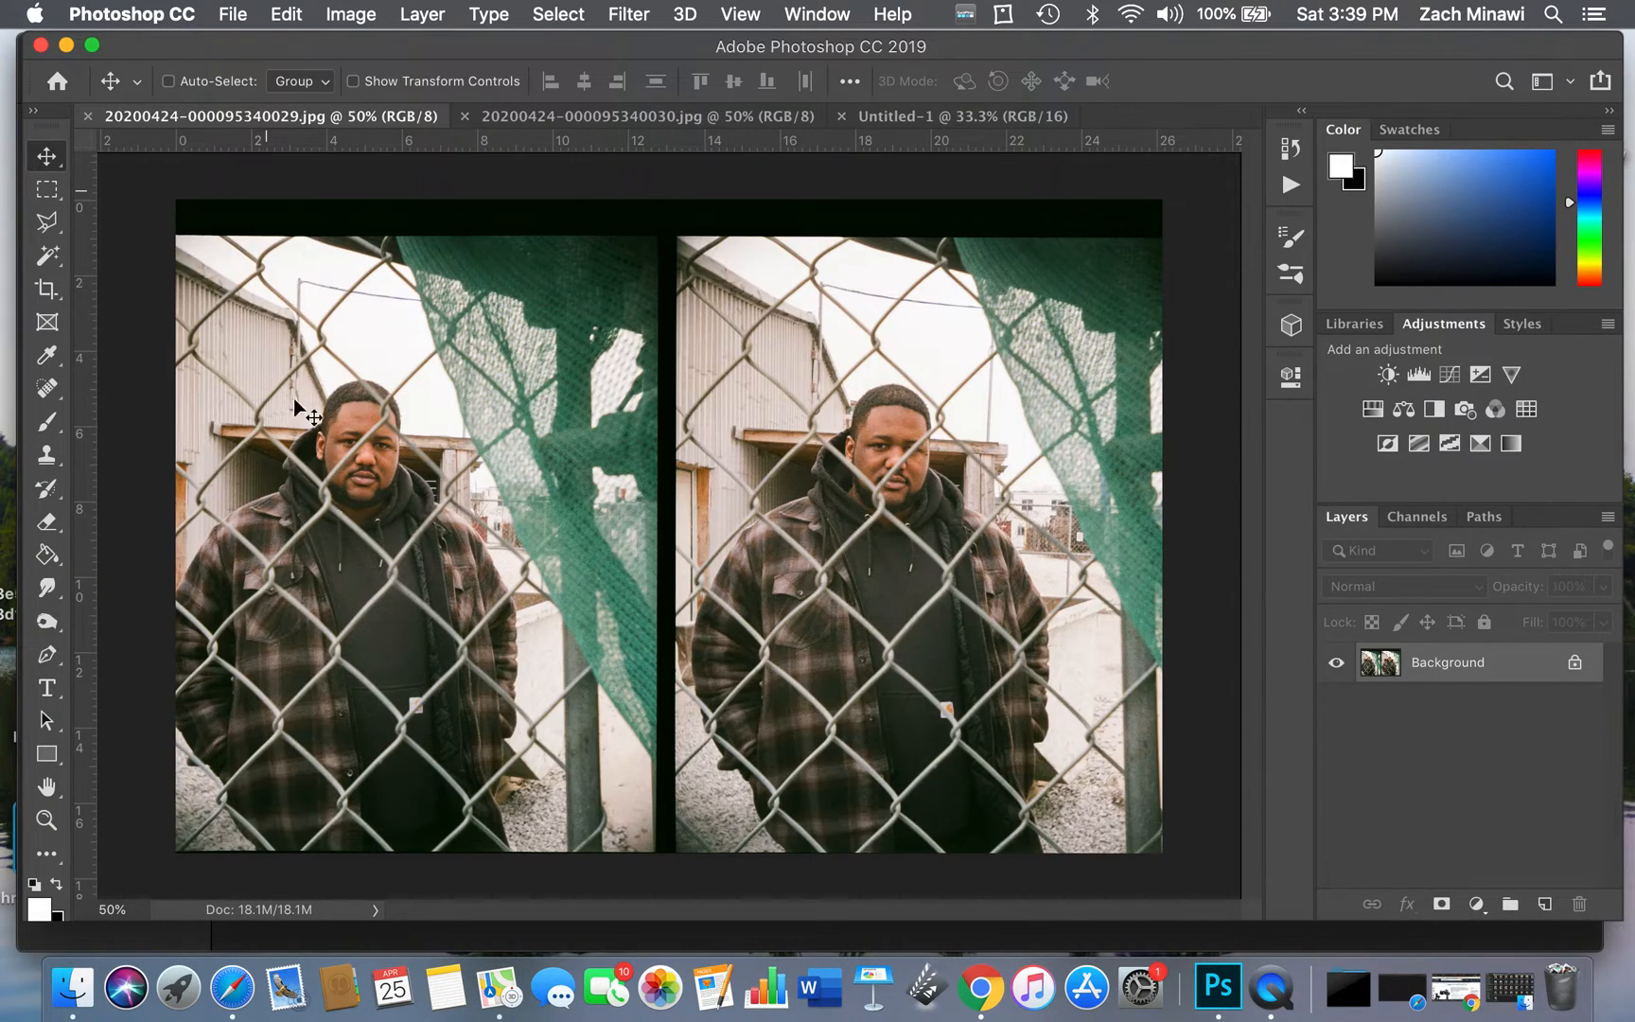
pyautogui.click(948, 123)
pyautogui.moveTo(683, 461); pyautogui.dragTo(678, 530)
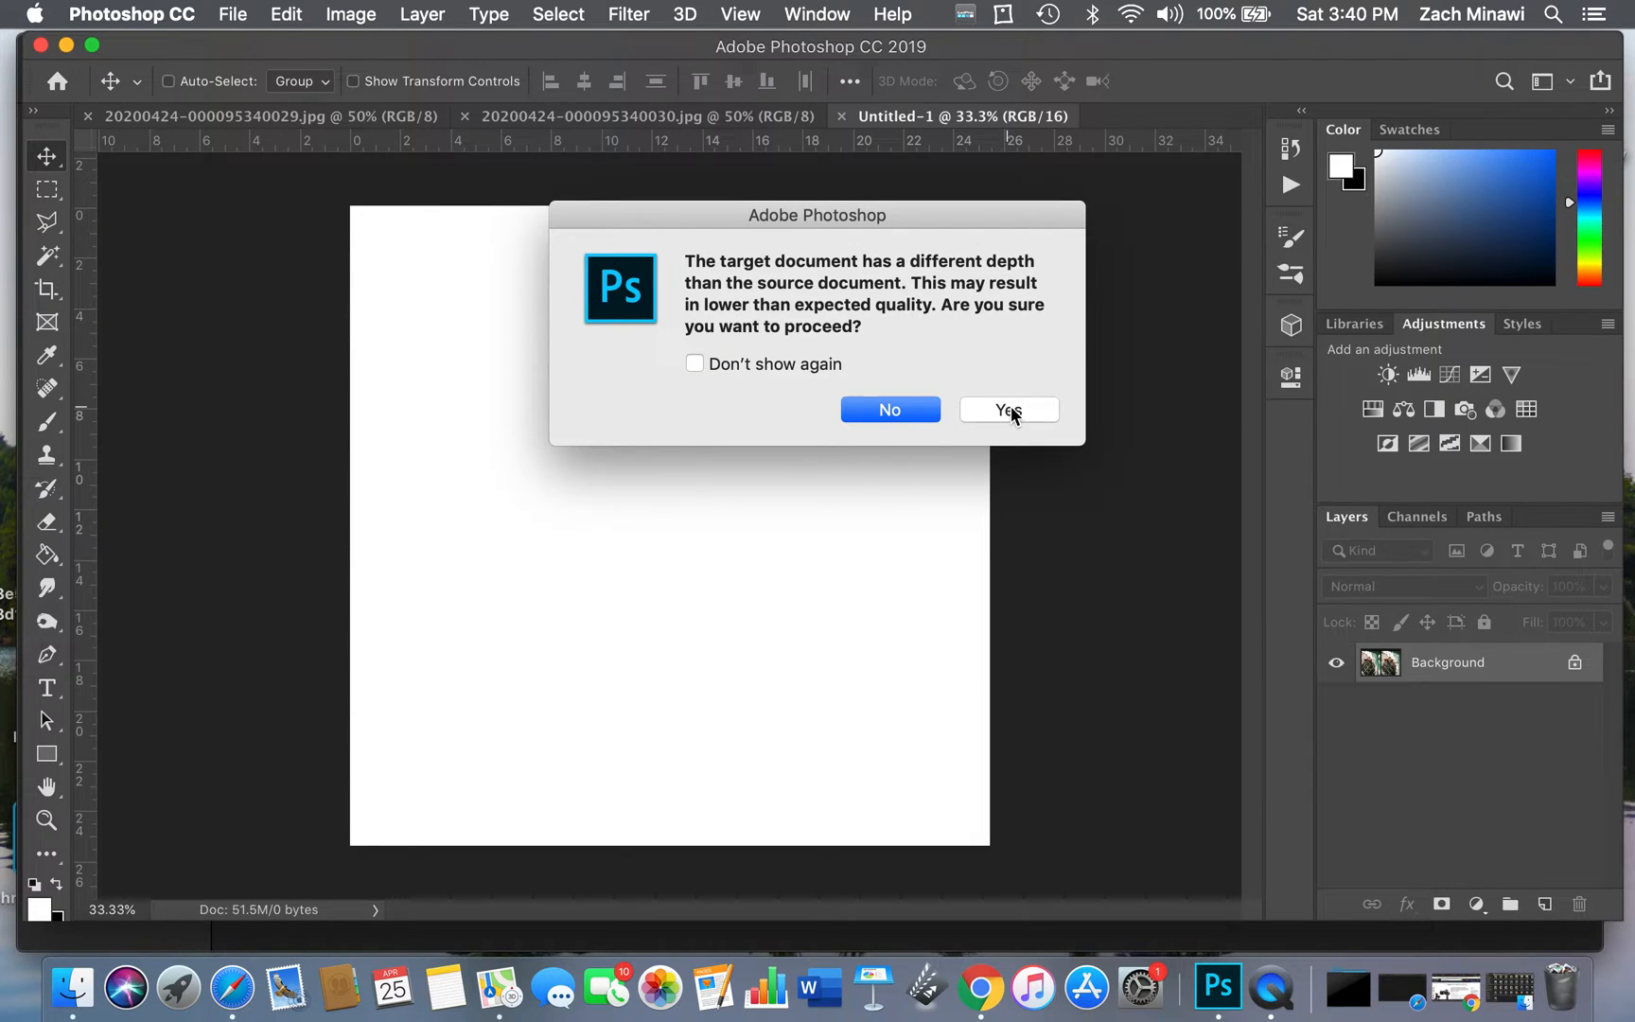
pyautogui.click(1010, 413)
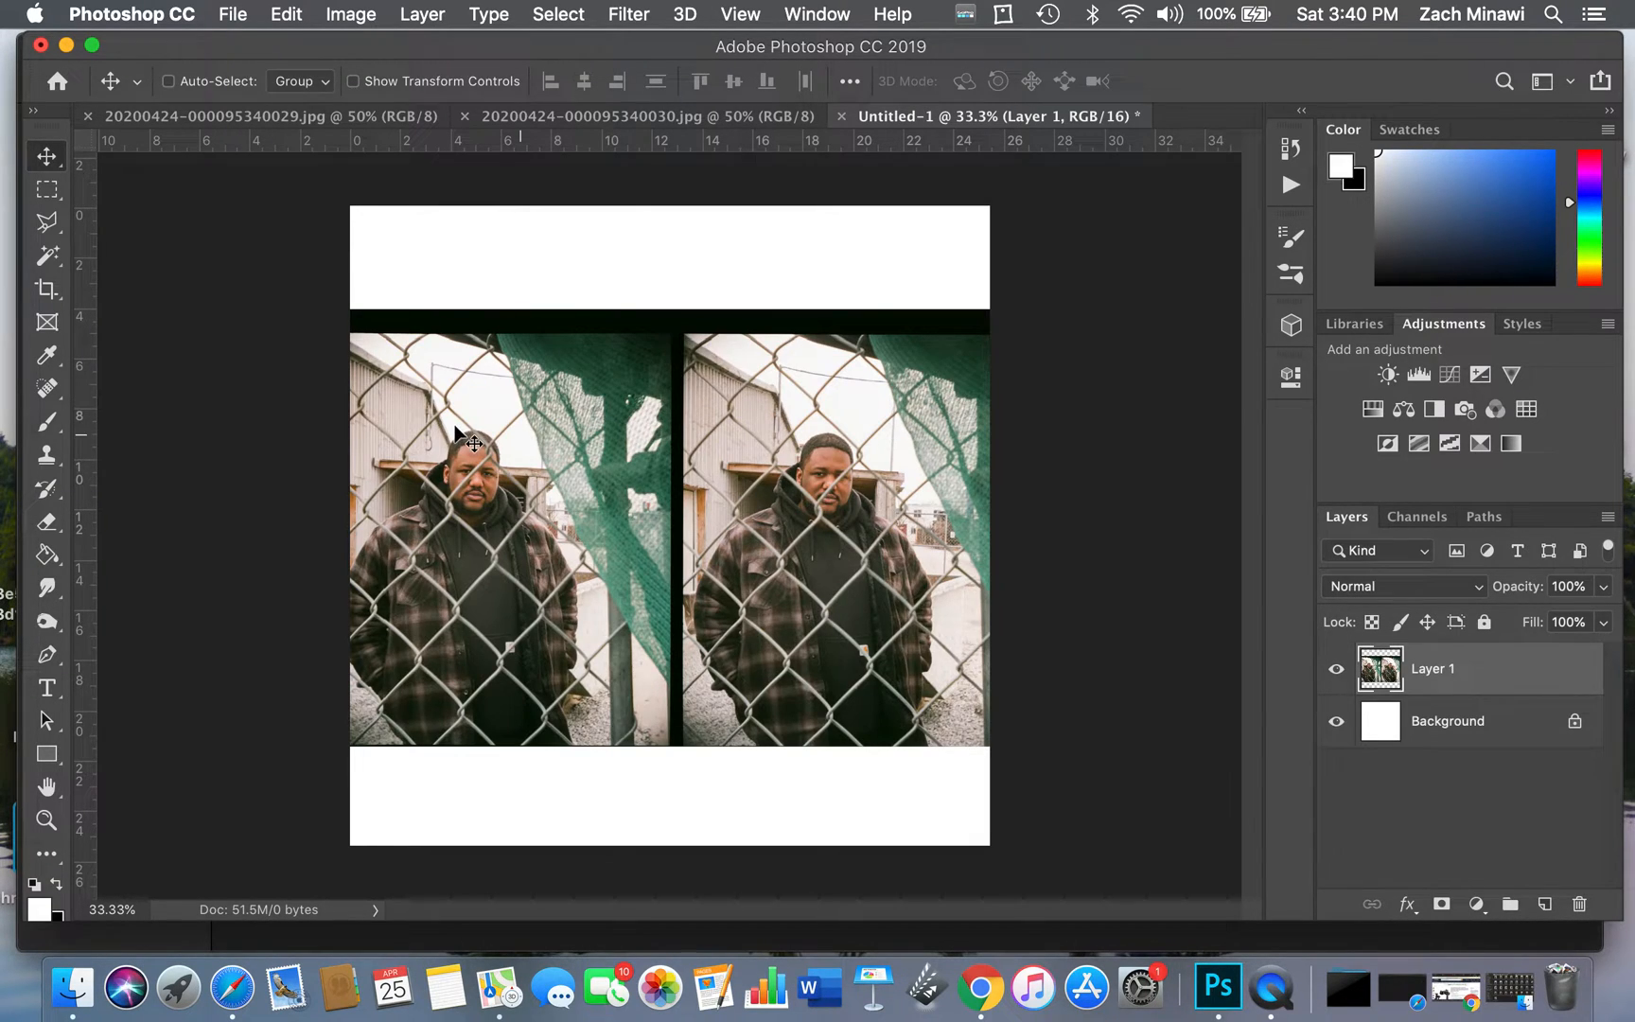
pyautogui.moveTo(672, 433); pyautogui.dragTo(621, 434)
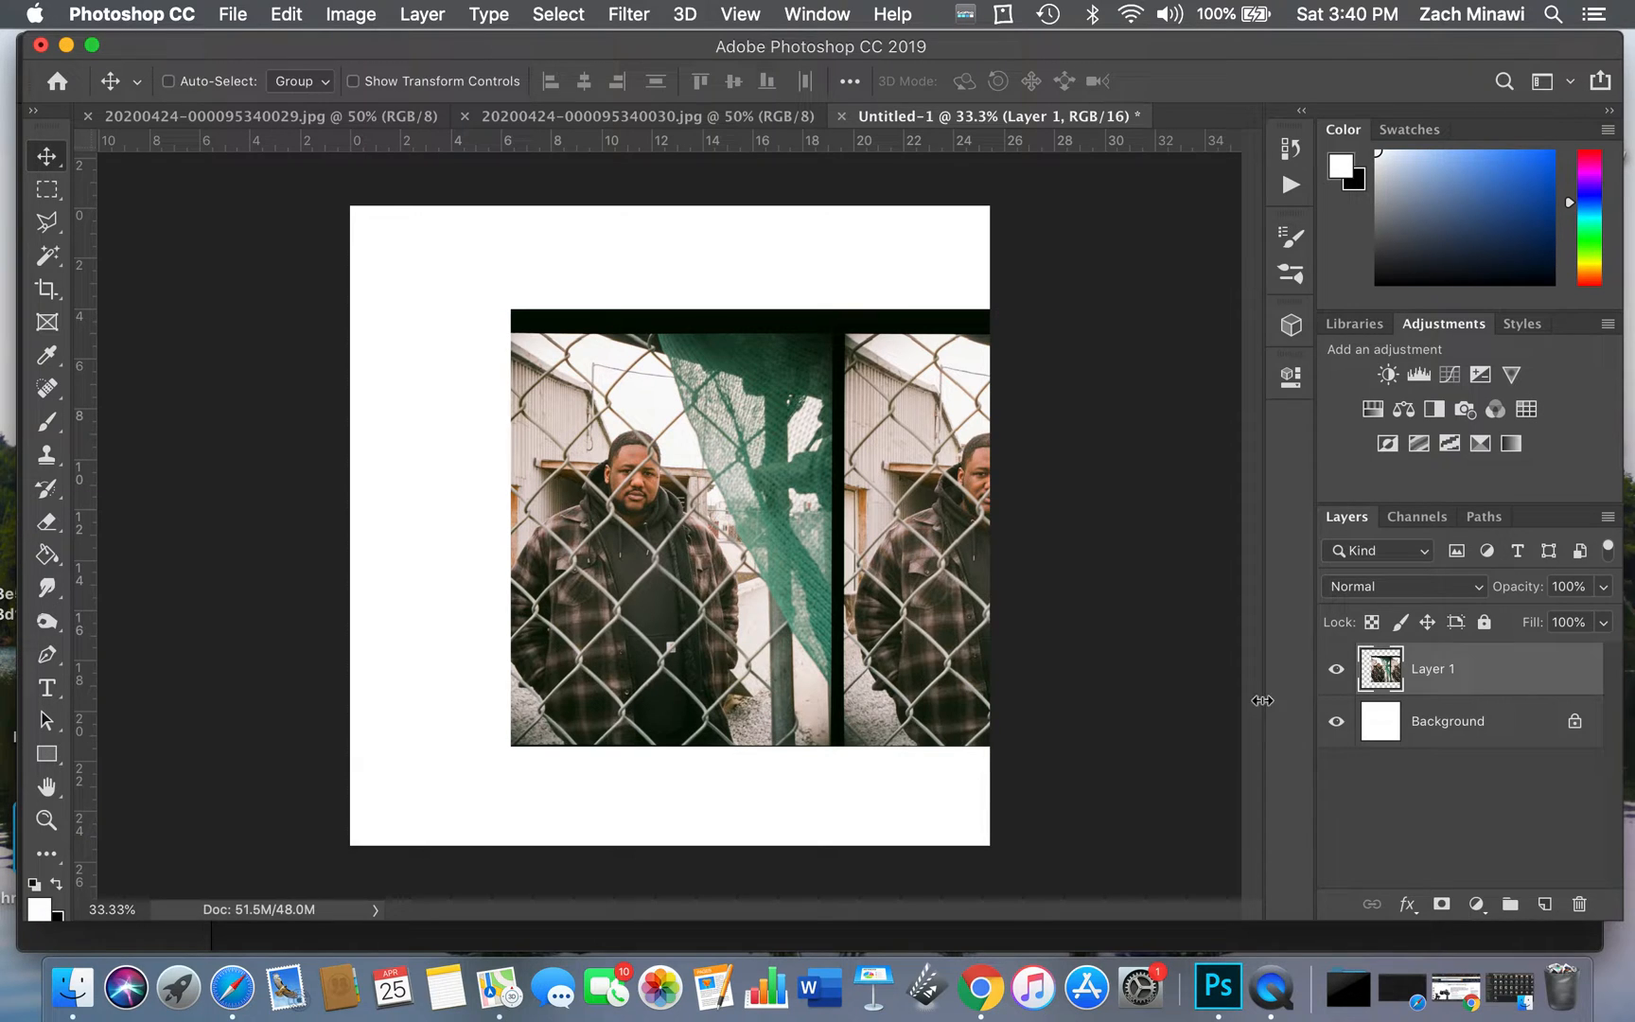
# Duplicate Layer 1, slide the copy sideways so its second frame is centred over the first, and close 20200424-000095340029.jpg
pyautogui.rightClick(1482, 681)
pyautogui.click(1234, 791)
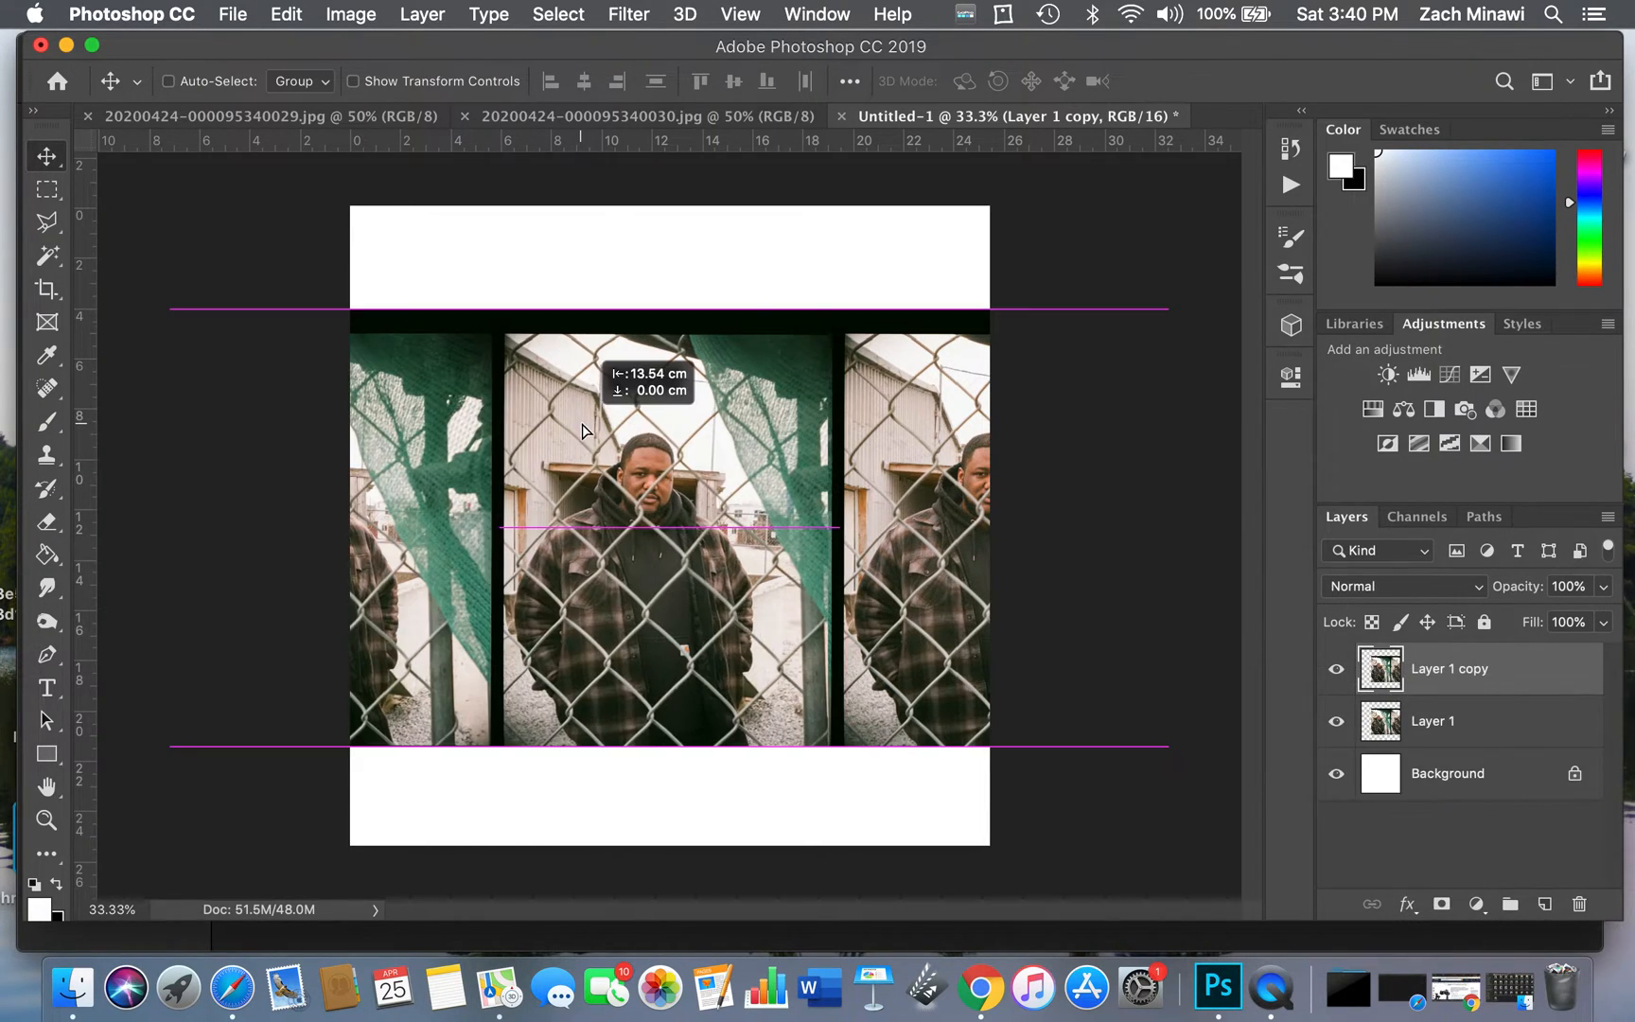
pyautogui.moveTo(580, 423); pyautogui.dragTo(591, 430)
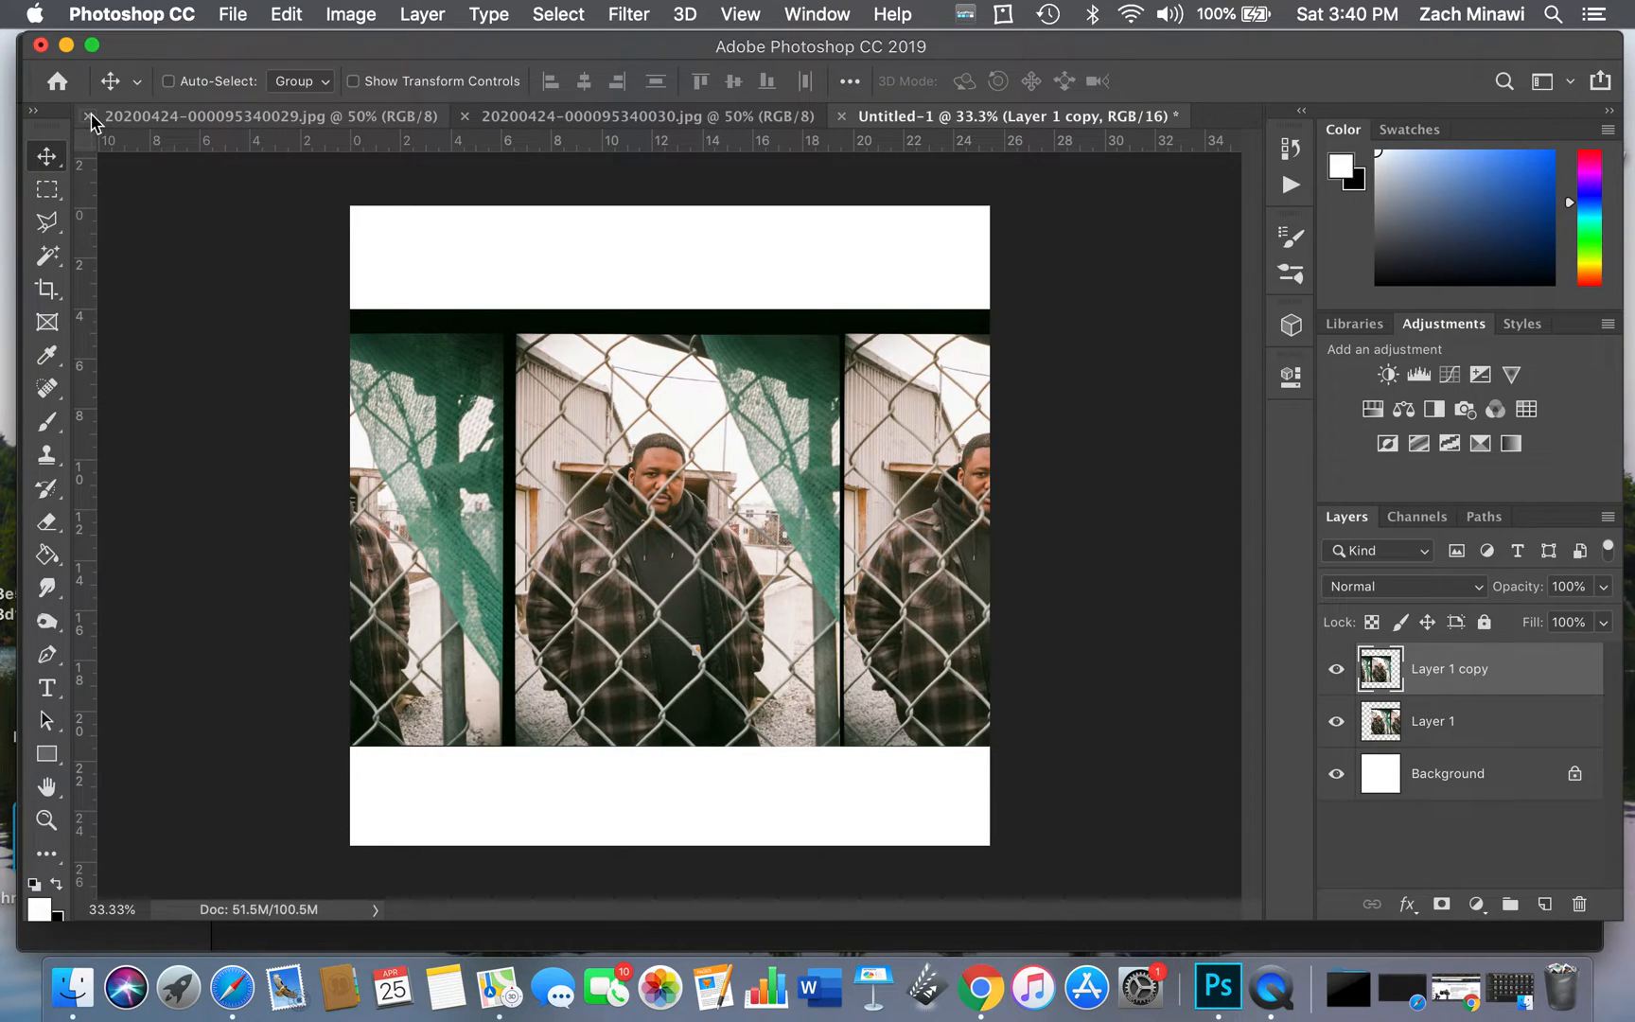
pyautogui.click(86, 121)
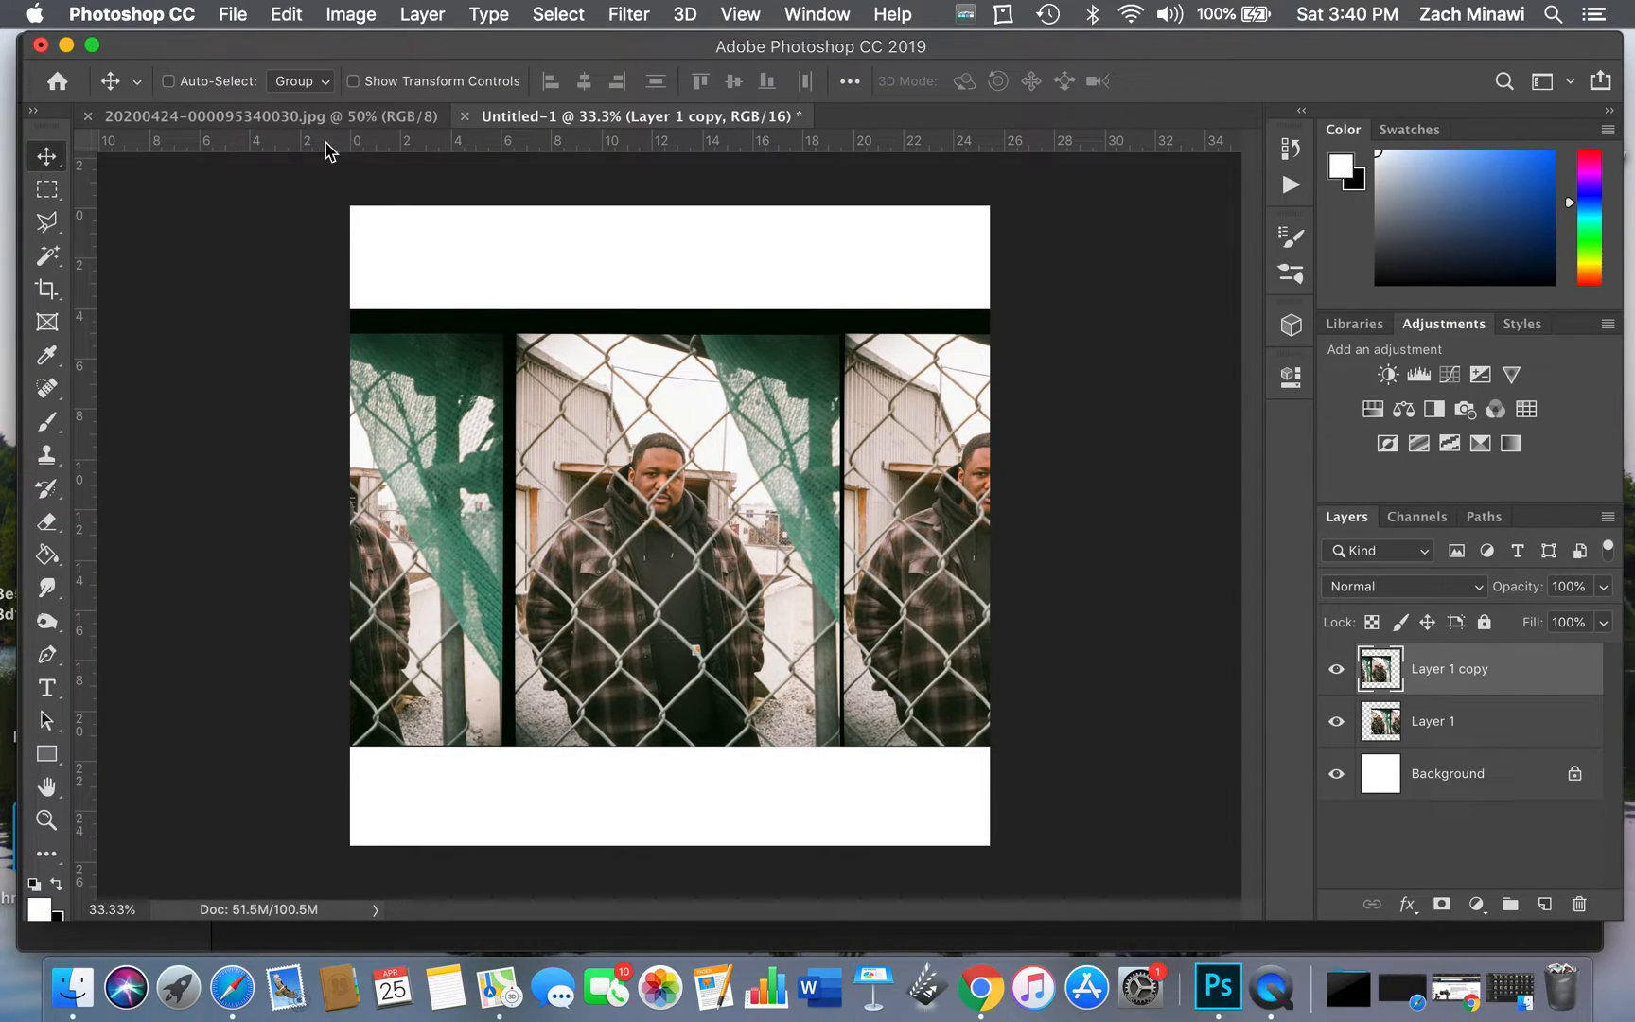
# Copy the 20200424-000095340030.jpg image into Untitled-1 and place its first frame over the centred frames
pyautogui.click(244, 118)
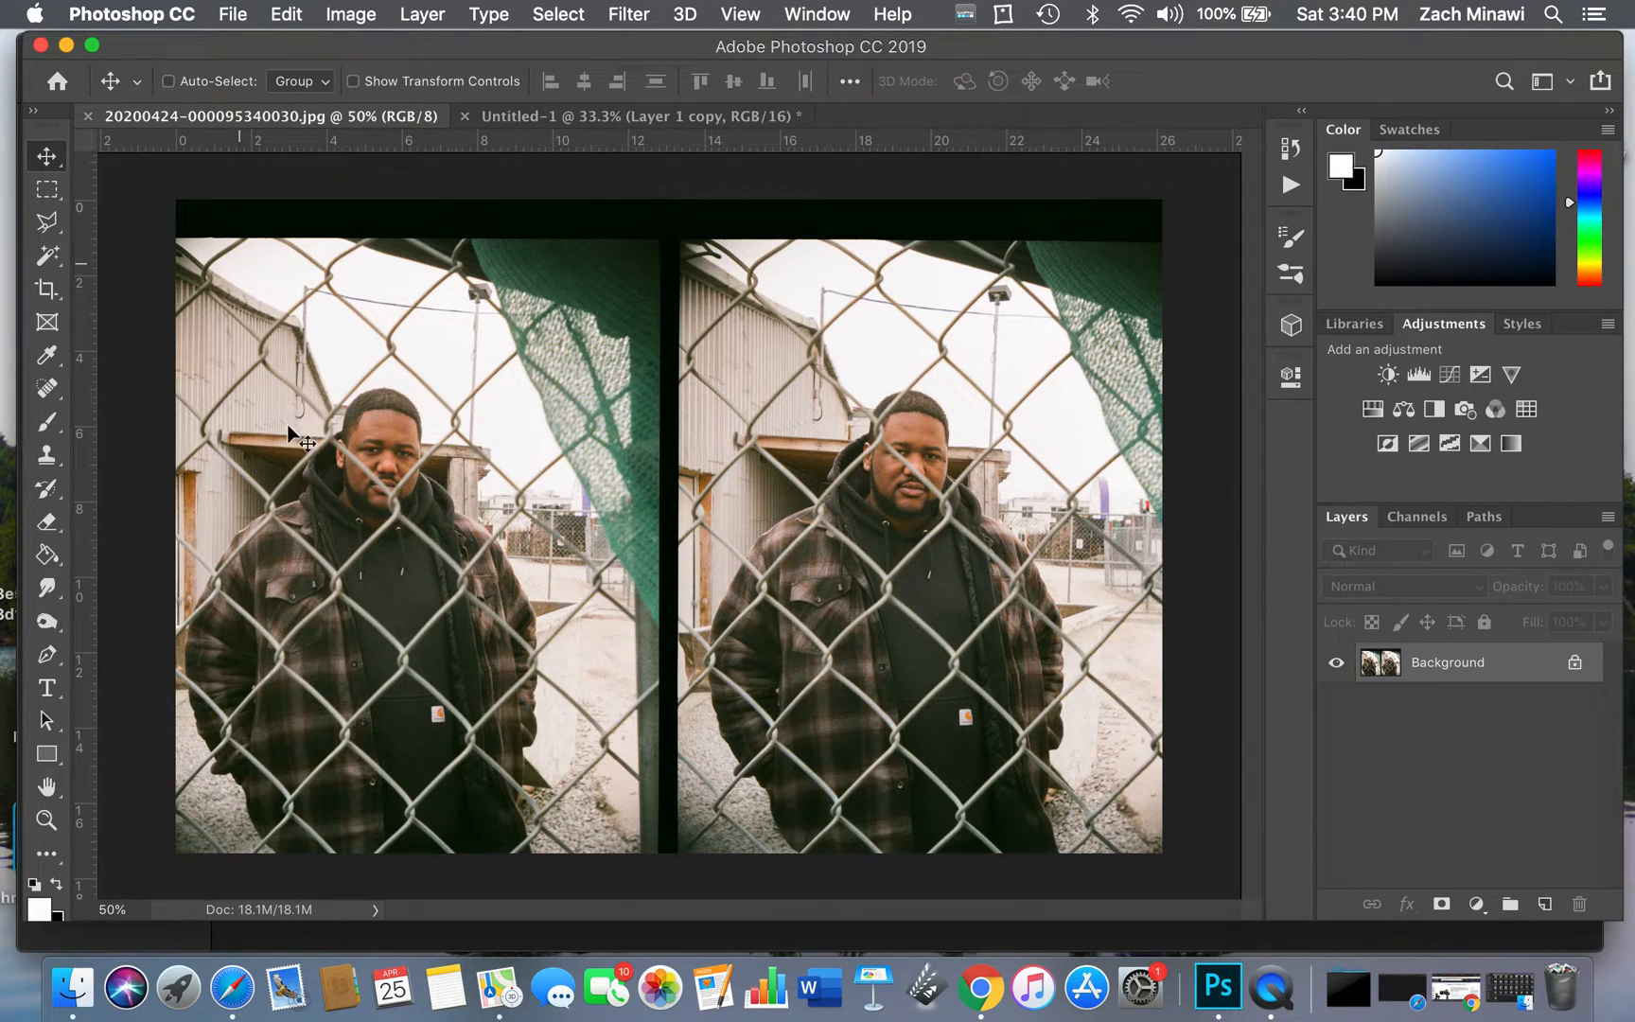
pyautogui.click(668, 121)
pyautogui.moveTo(743, 523); pyautogui.dragTo(747, 523)
pyautogui.click(1026, 409)
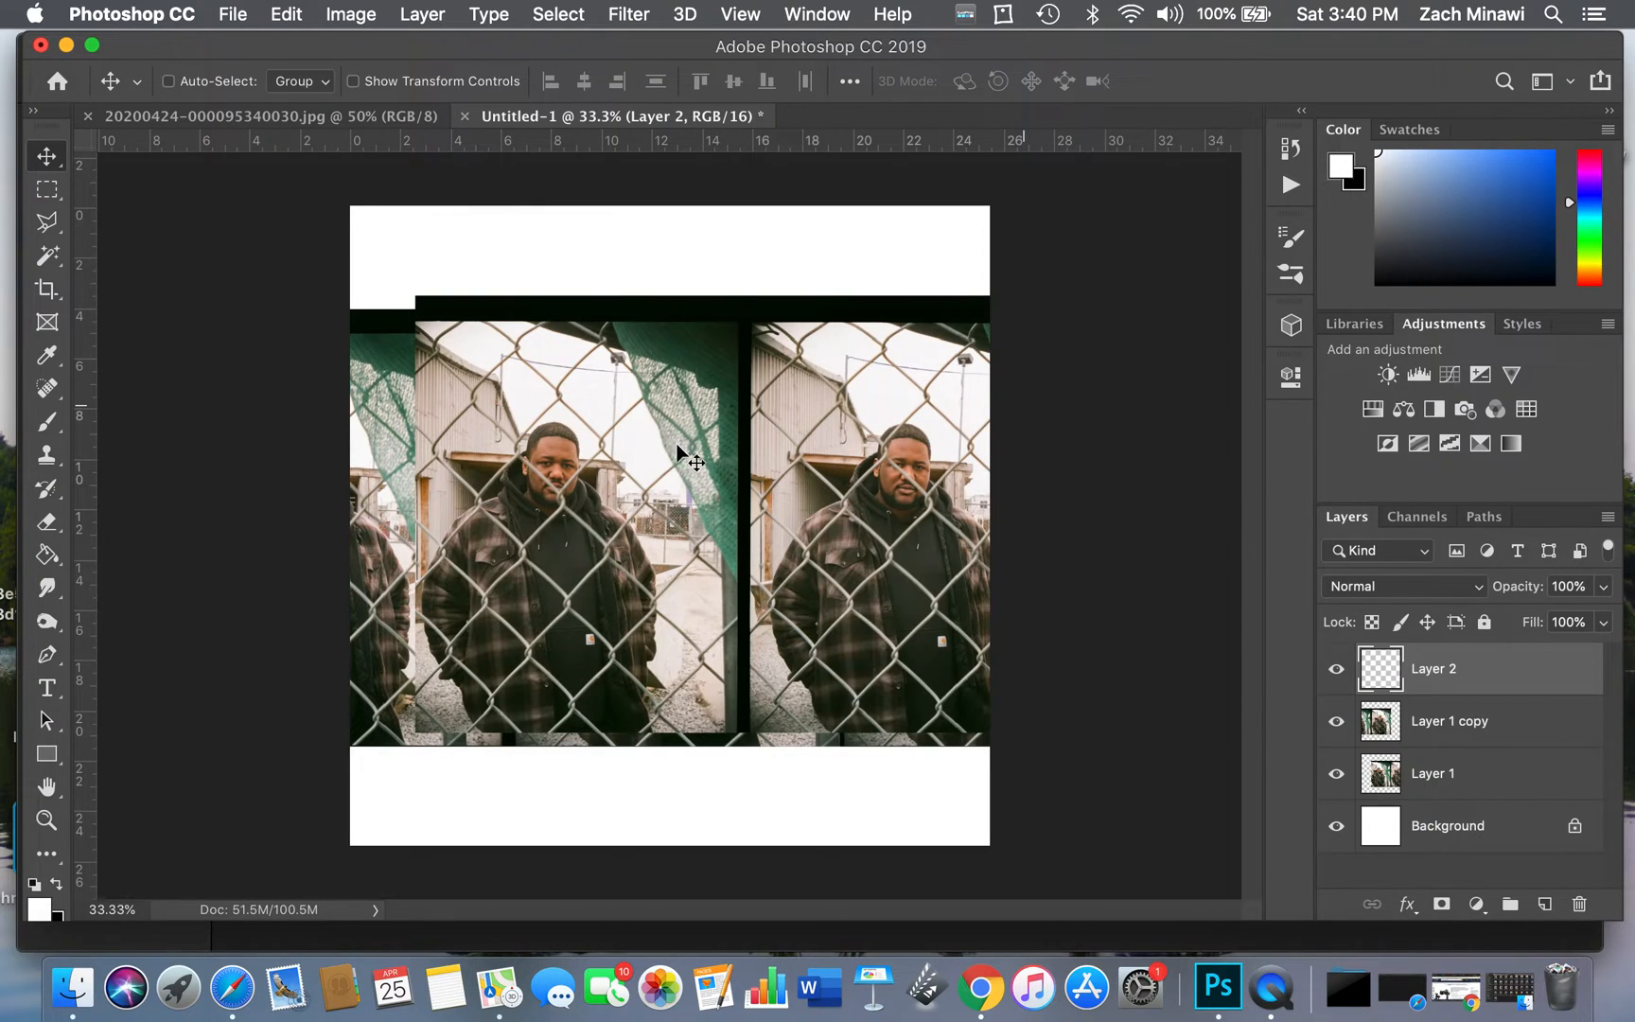
pyautogui.moveTo(596, 468); pyautogui.dragTo(688, 479)
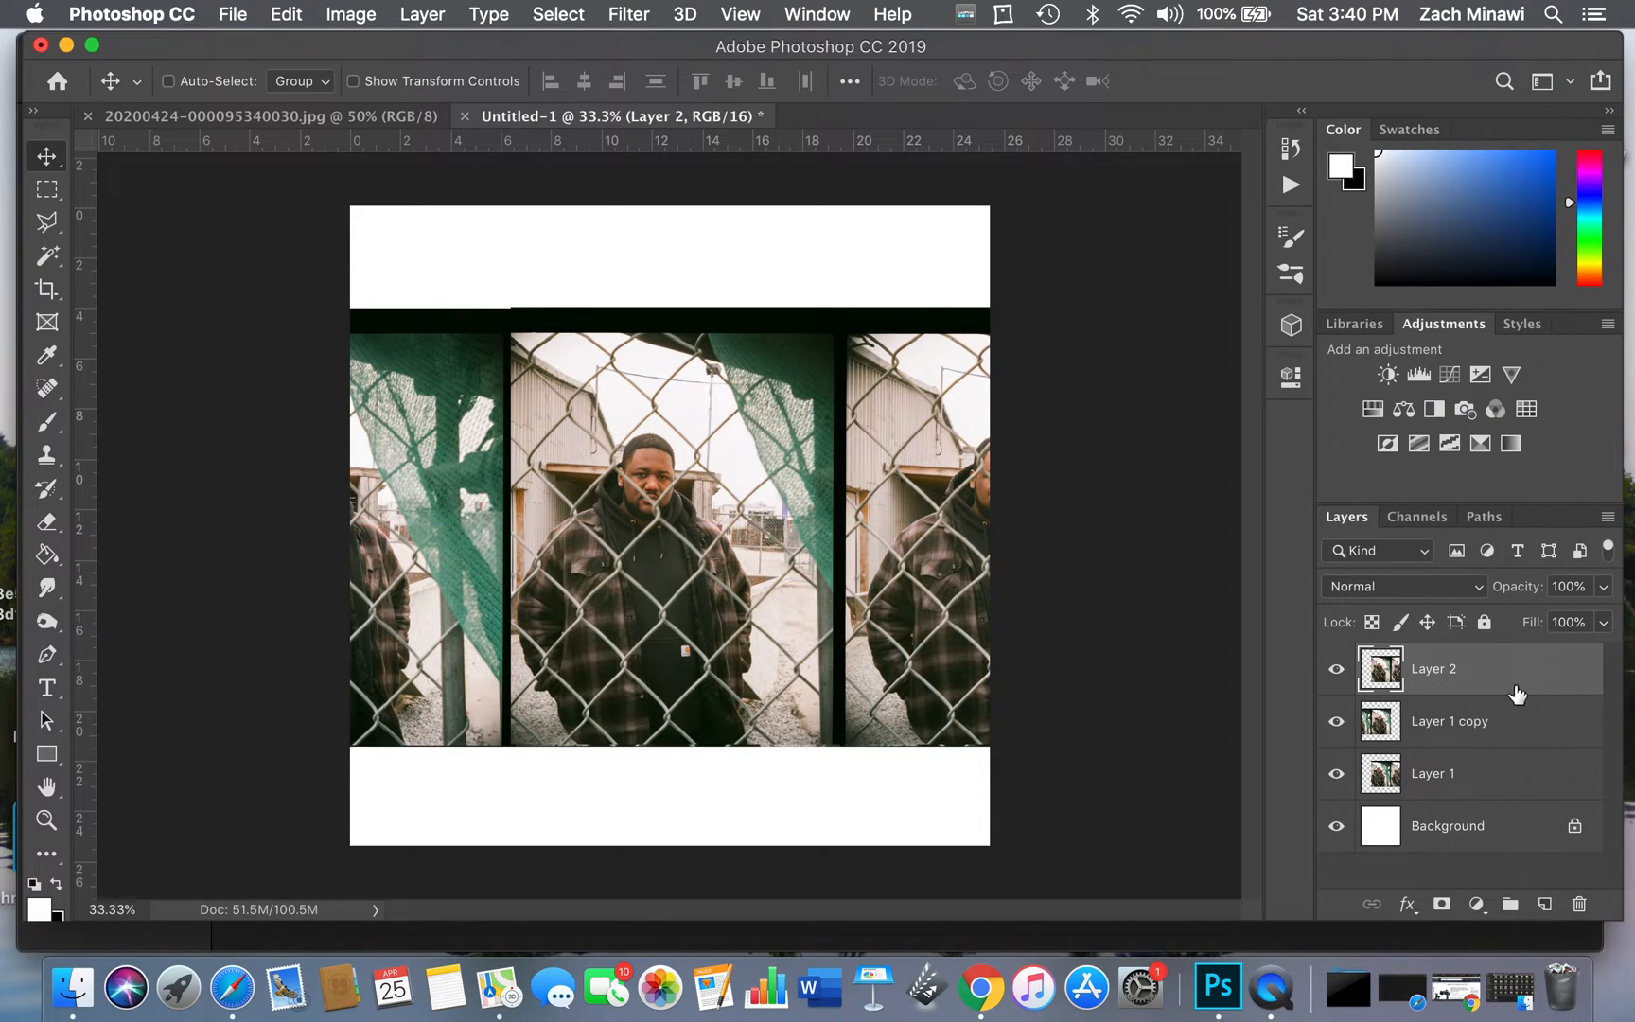
# Duplicate Layer 2 as Layer 2 copy and slide it sideways until its second frame is centred on the canvas
pyautogui.rightClick(1478, 683)
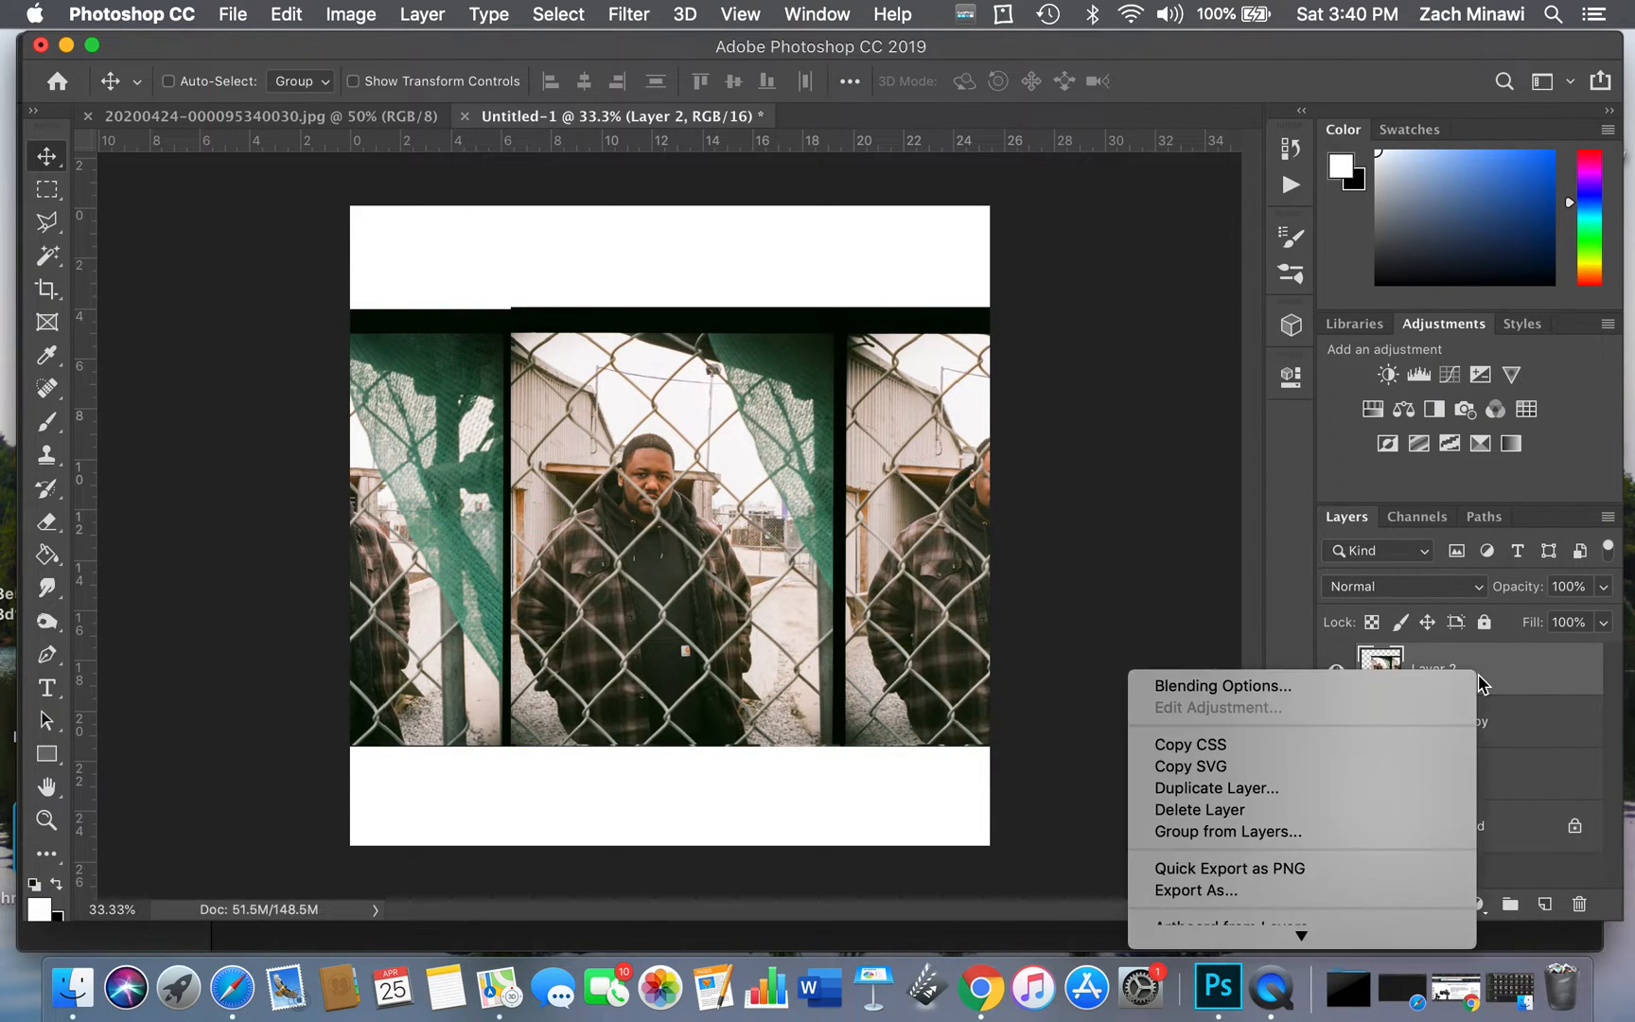
pyautogui.click(1219, 789)
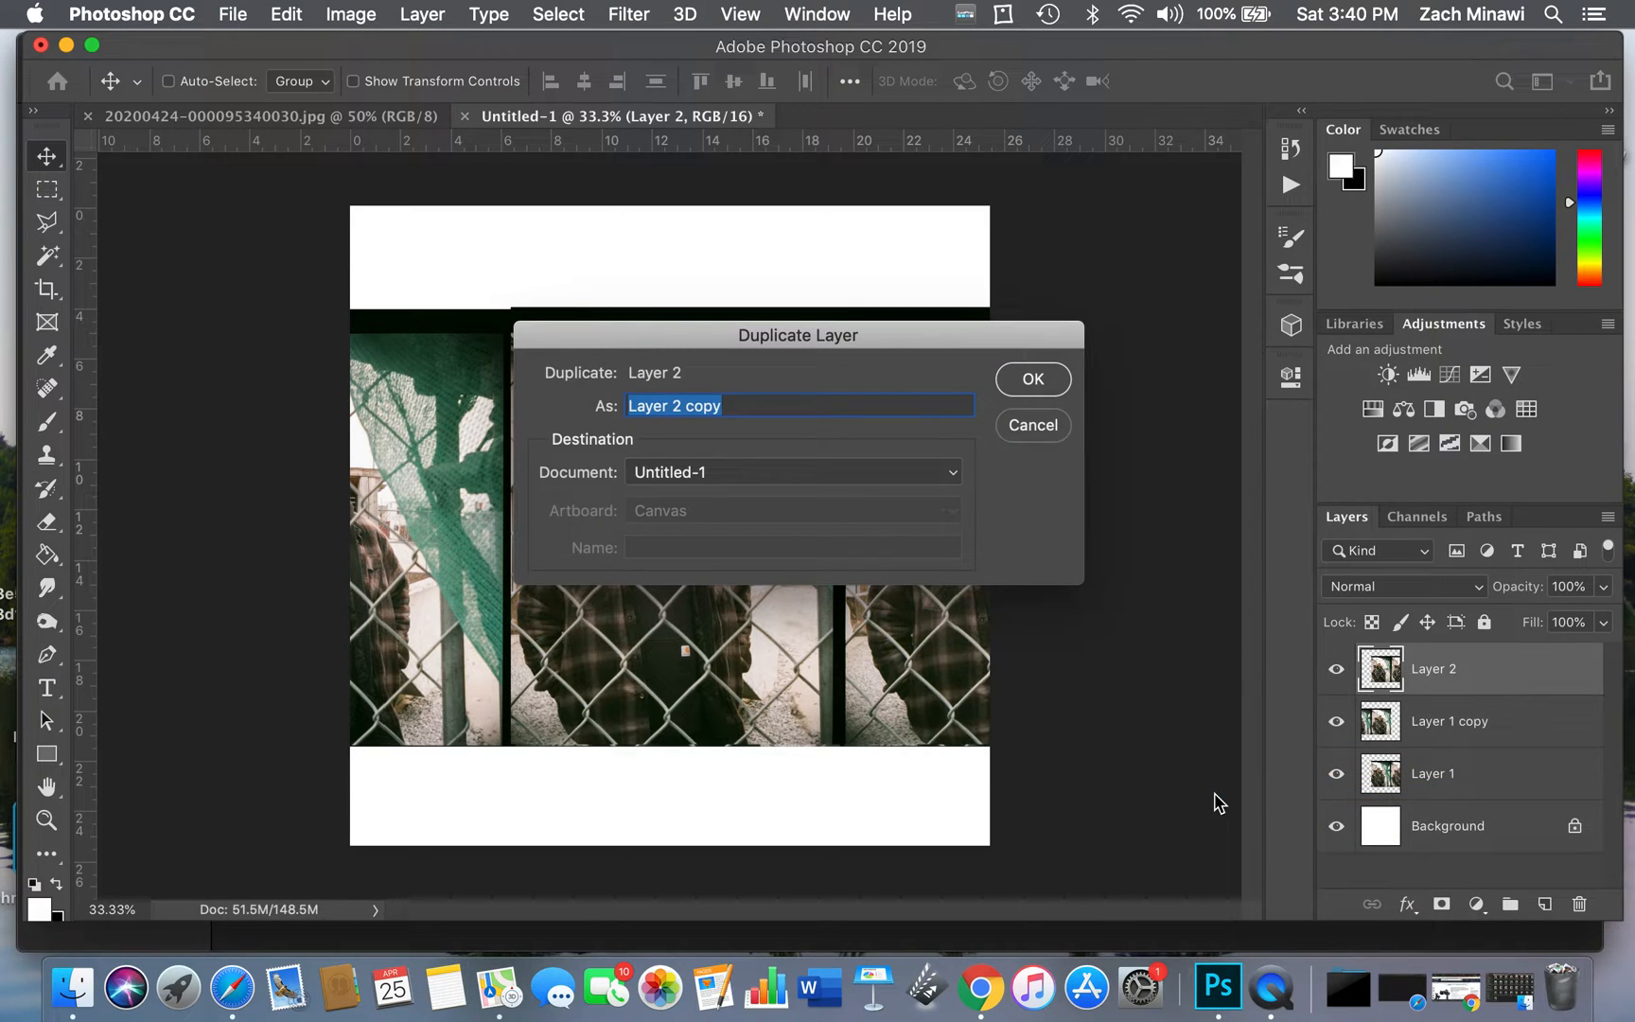
pyautogui.press('Return')
pyautogui.moveTo(835, 449); pyautogui.dragTo(575, 449)
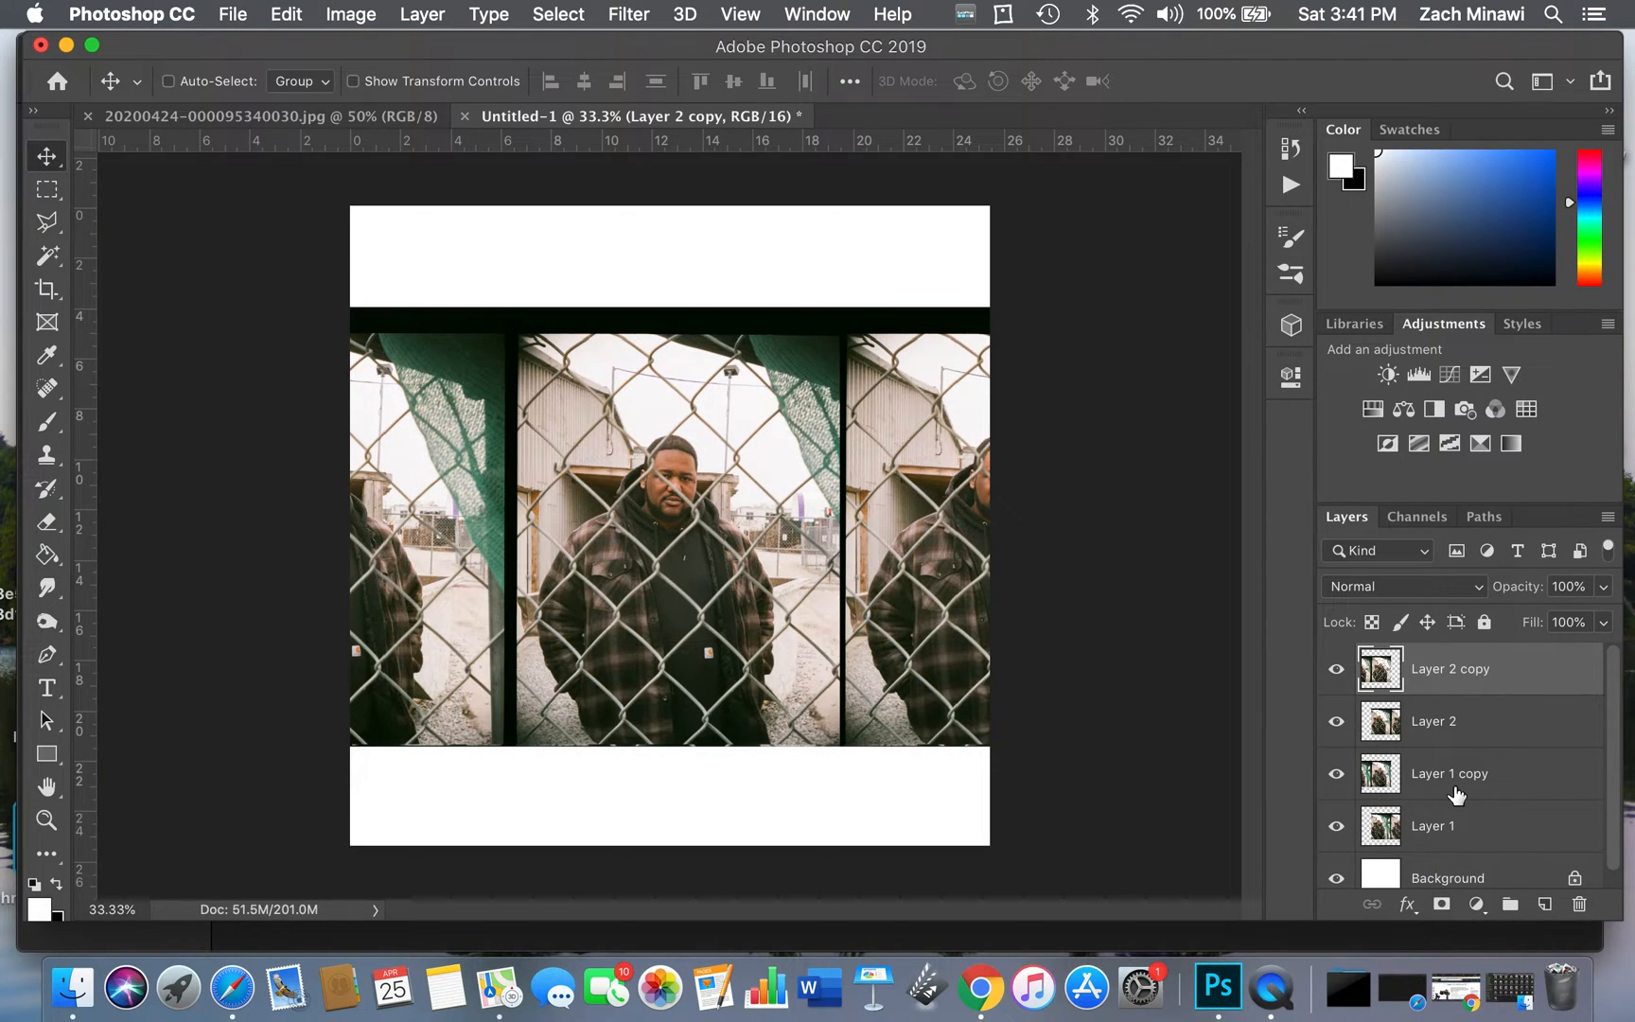
# Hide Layer 2 copy and Layer 2
pyautogui.scroll(-1, 1457, 795)
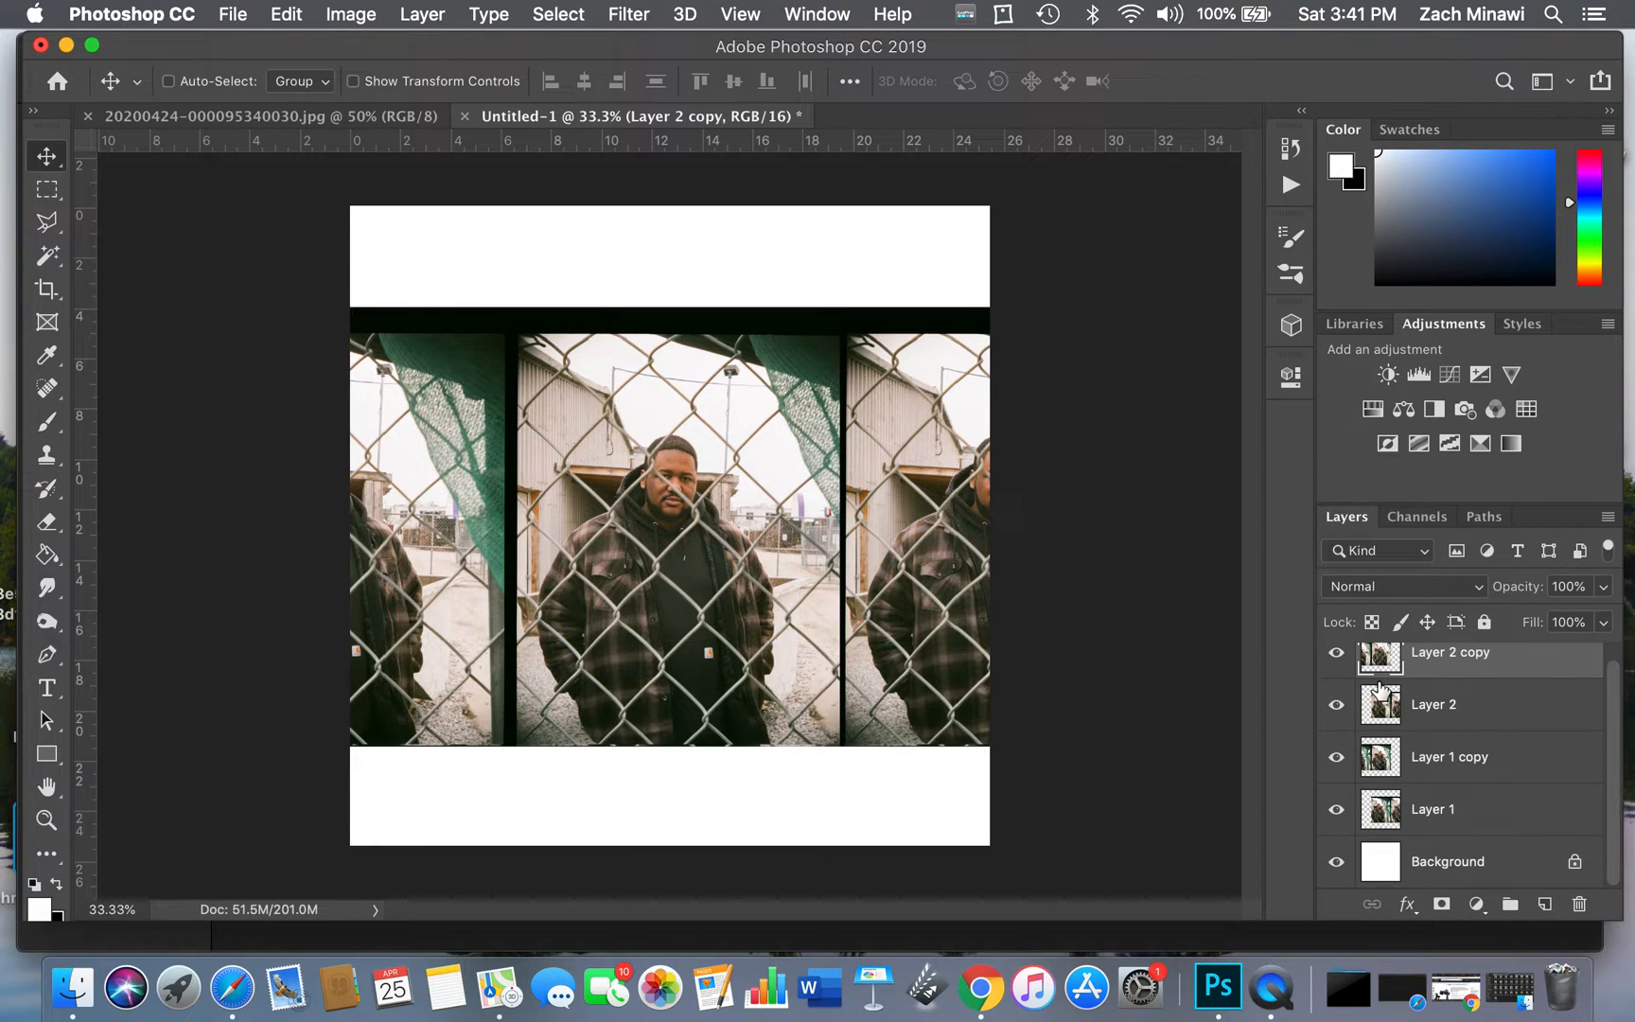
pyautogui.scroll(1, 1493, 767)
pyautogui.click(1336, 668)
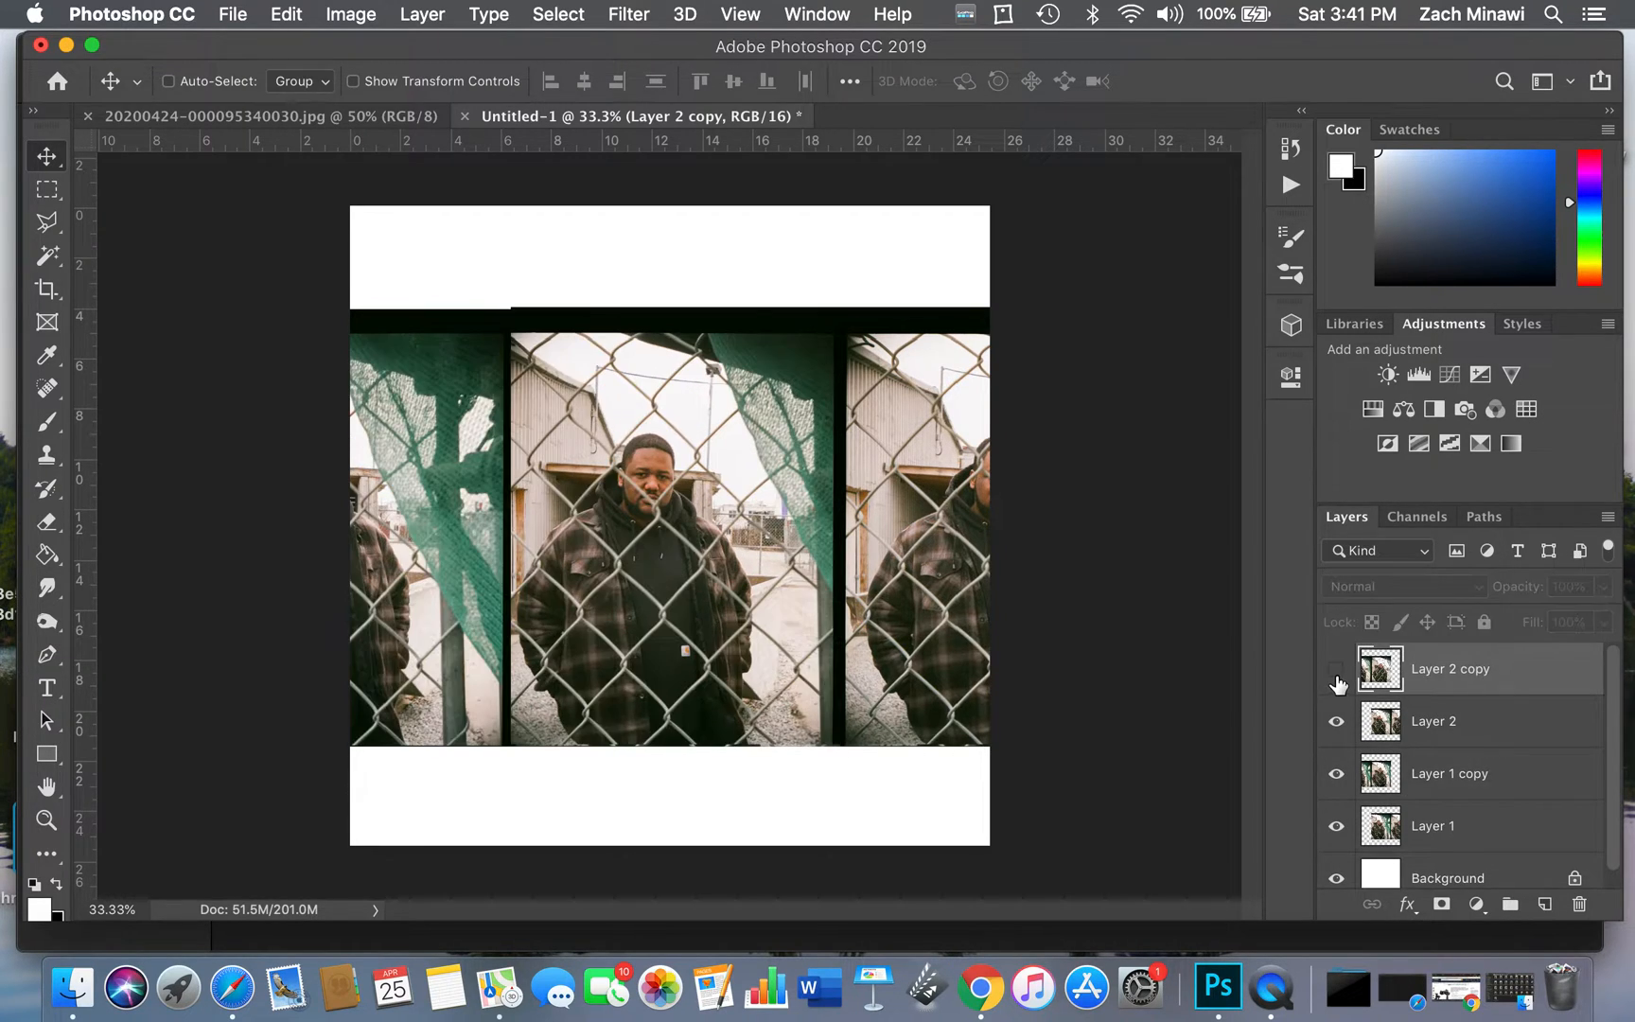
pyautogui.click(1336, 721)
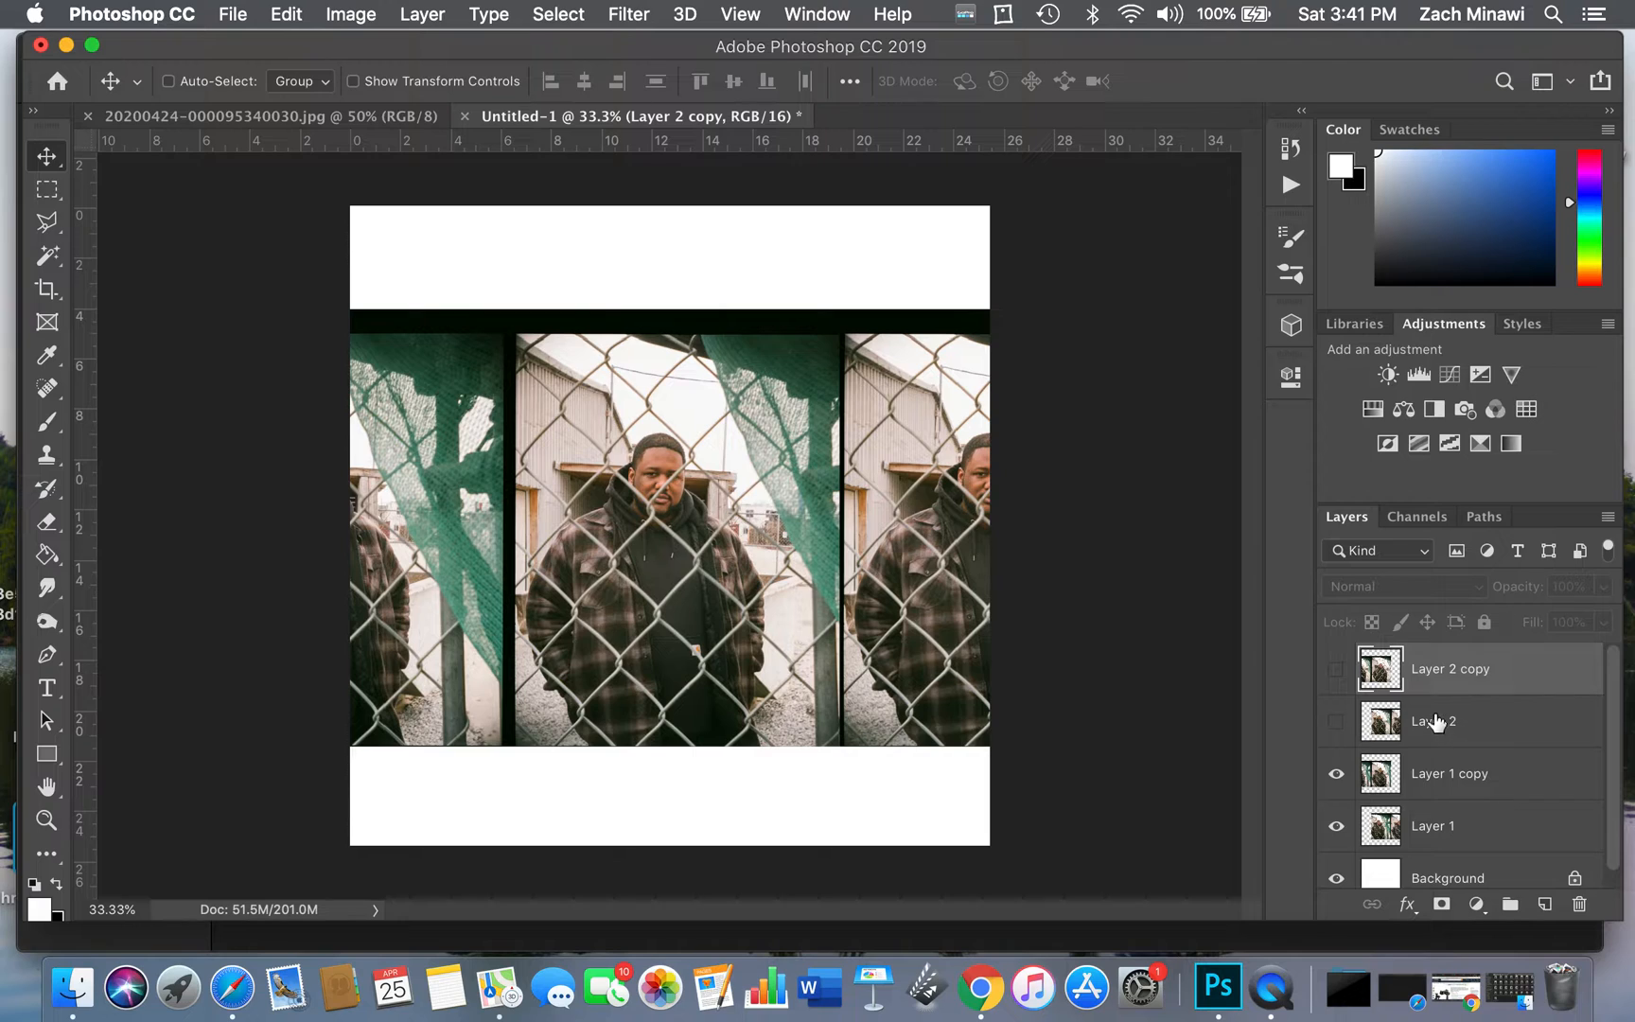
# Lower the opacity of Layer 1 copy to 47% while viewing the man's face at 300%
pyautogui.click(1453, 784)
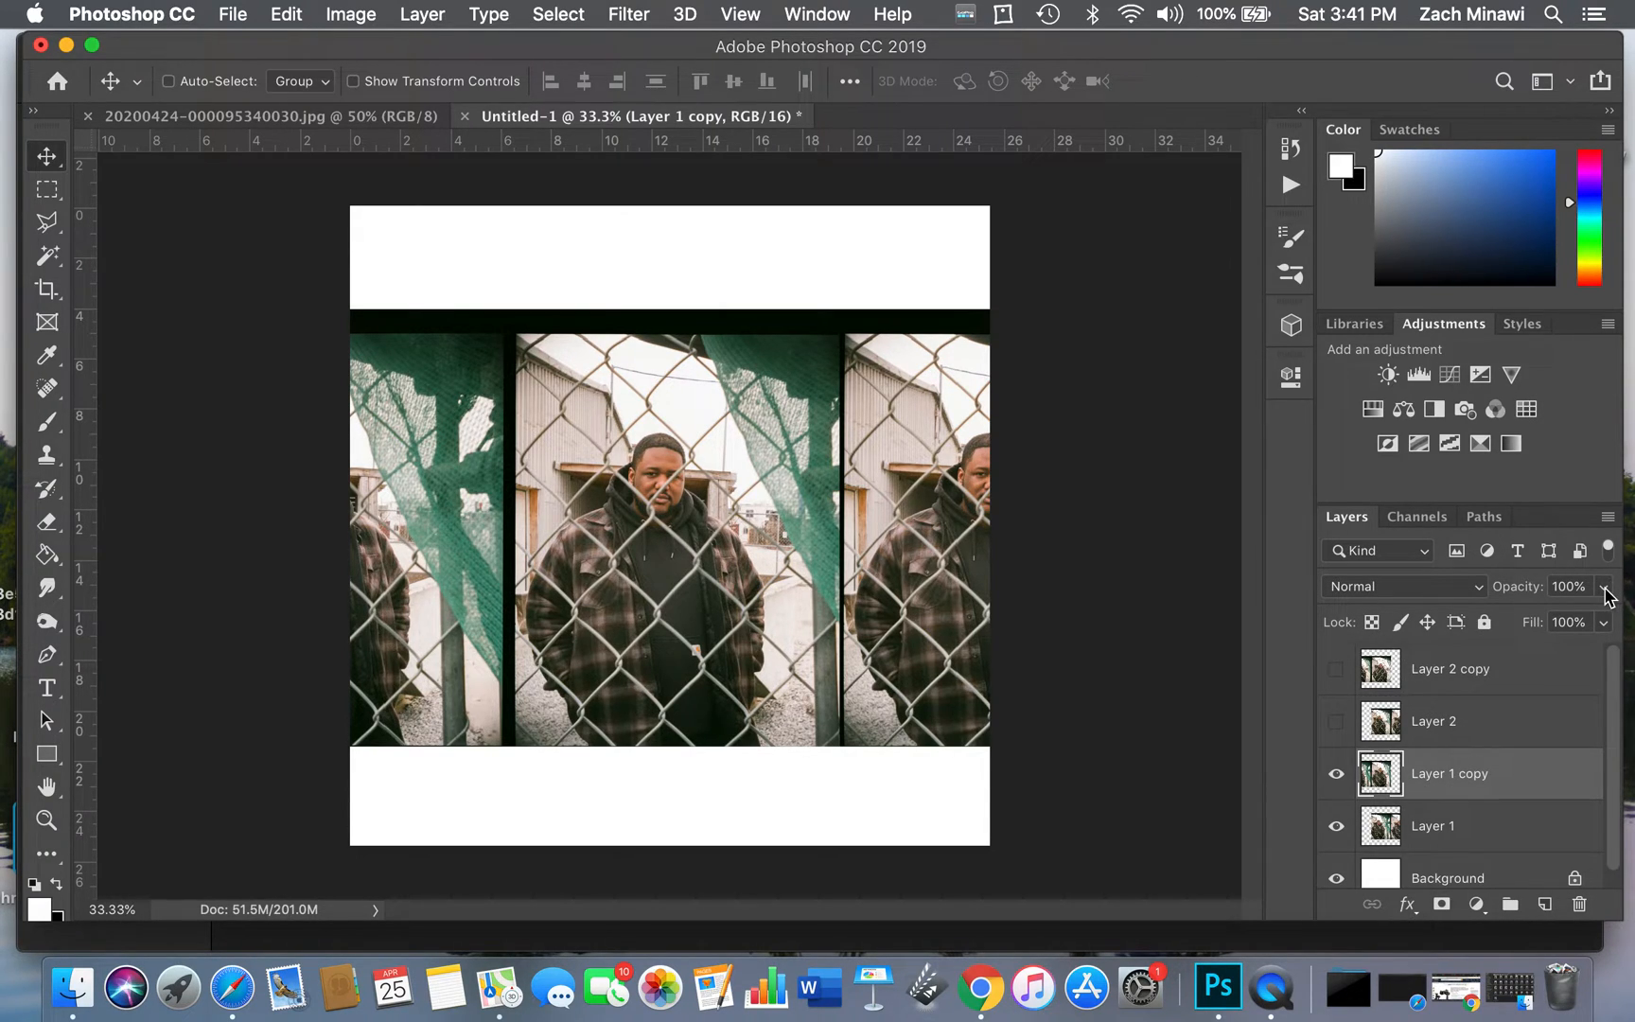
pyautogui.click(47, 821)
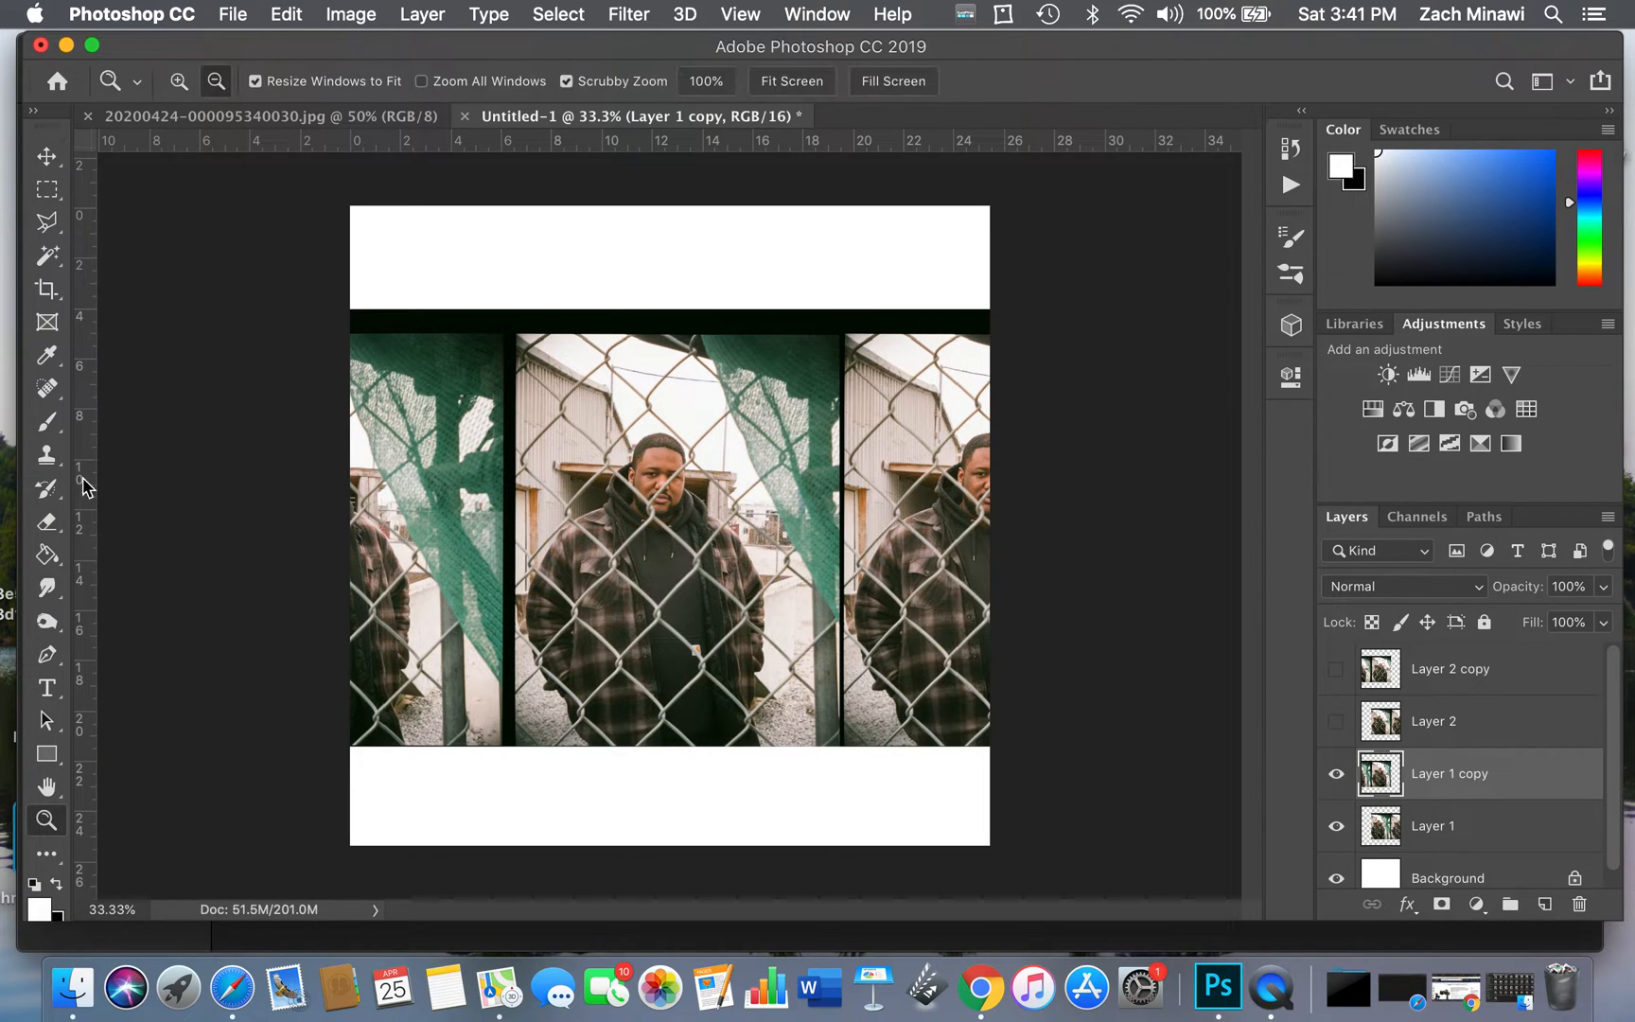
pyautogui.click(180, 82)
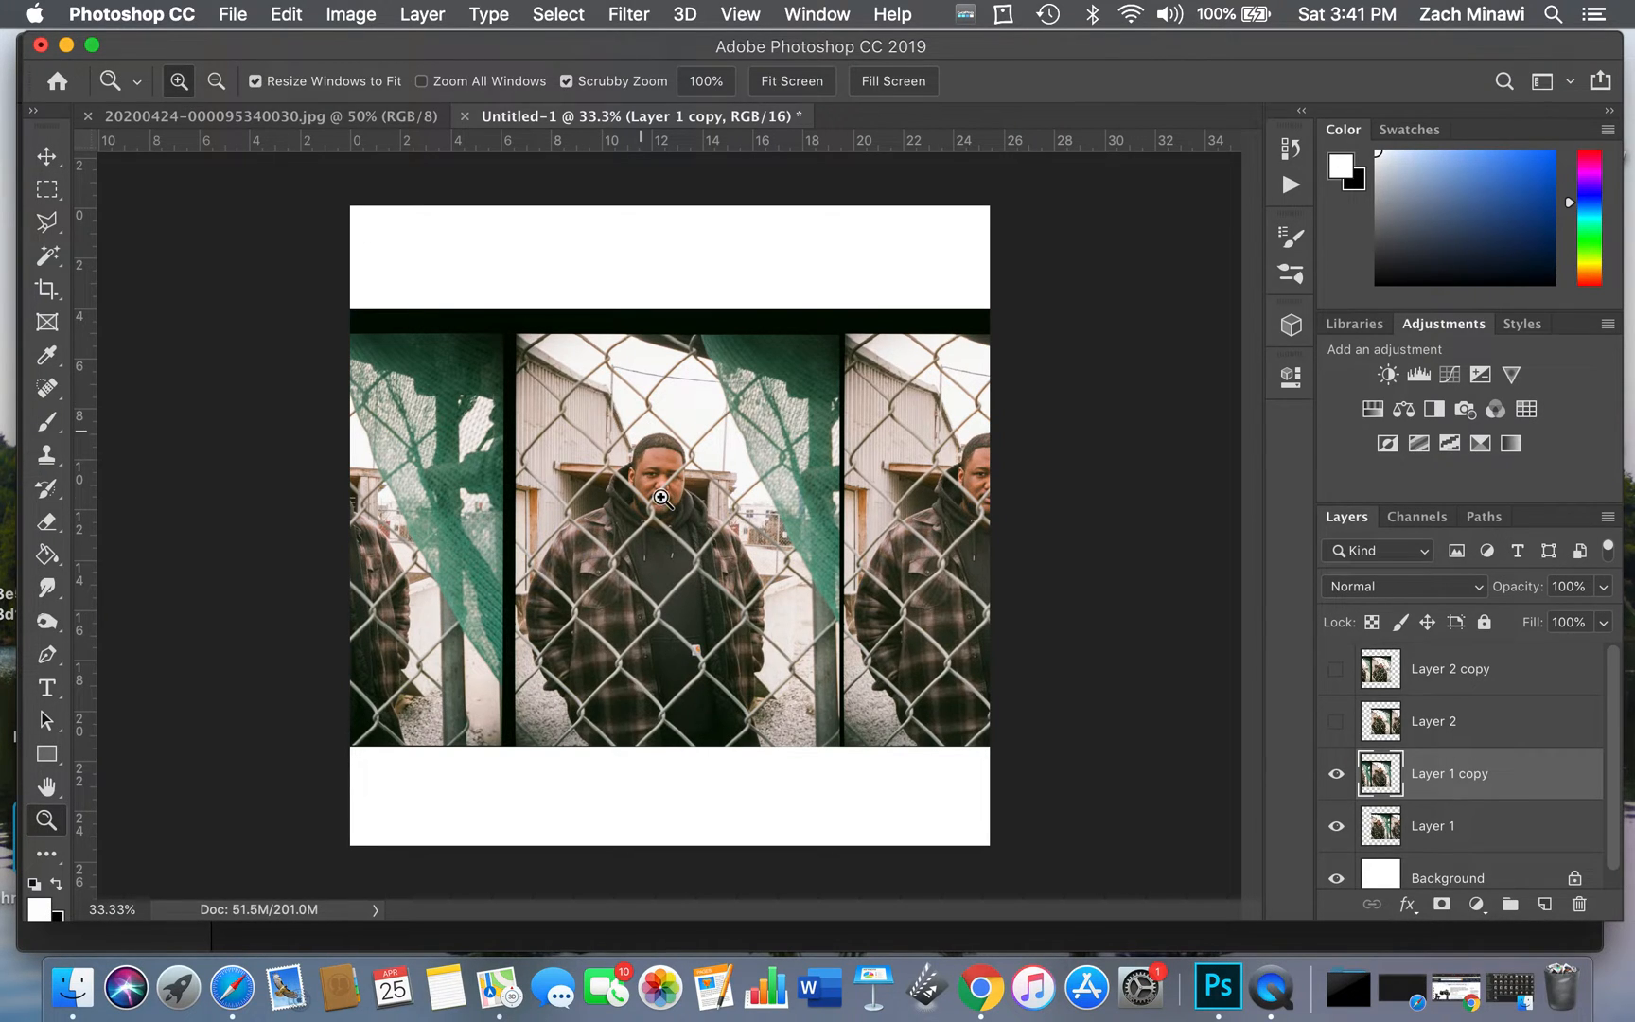
pyautogui.click(662, 497)
pyautogui.click(662, 497)
pyautogui.click(662, 498)
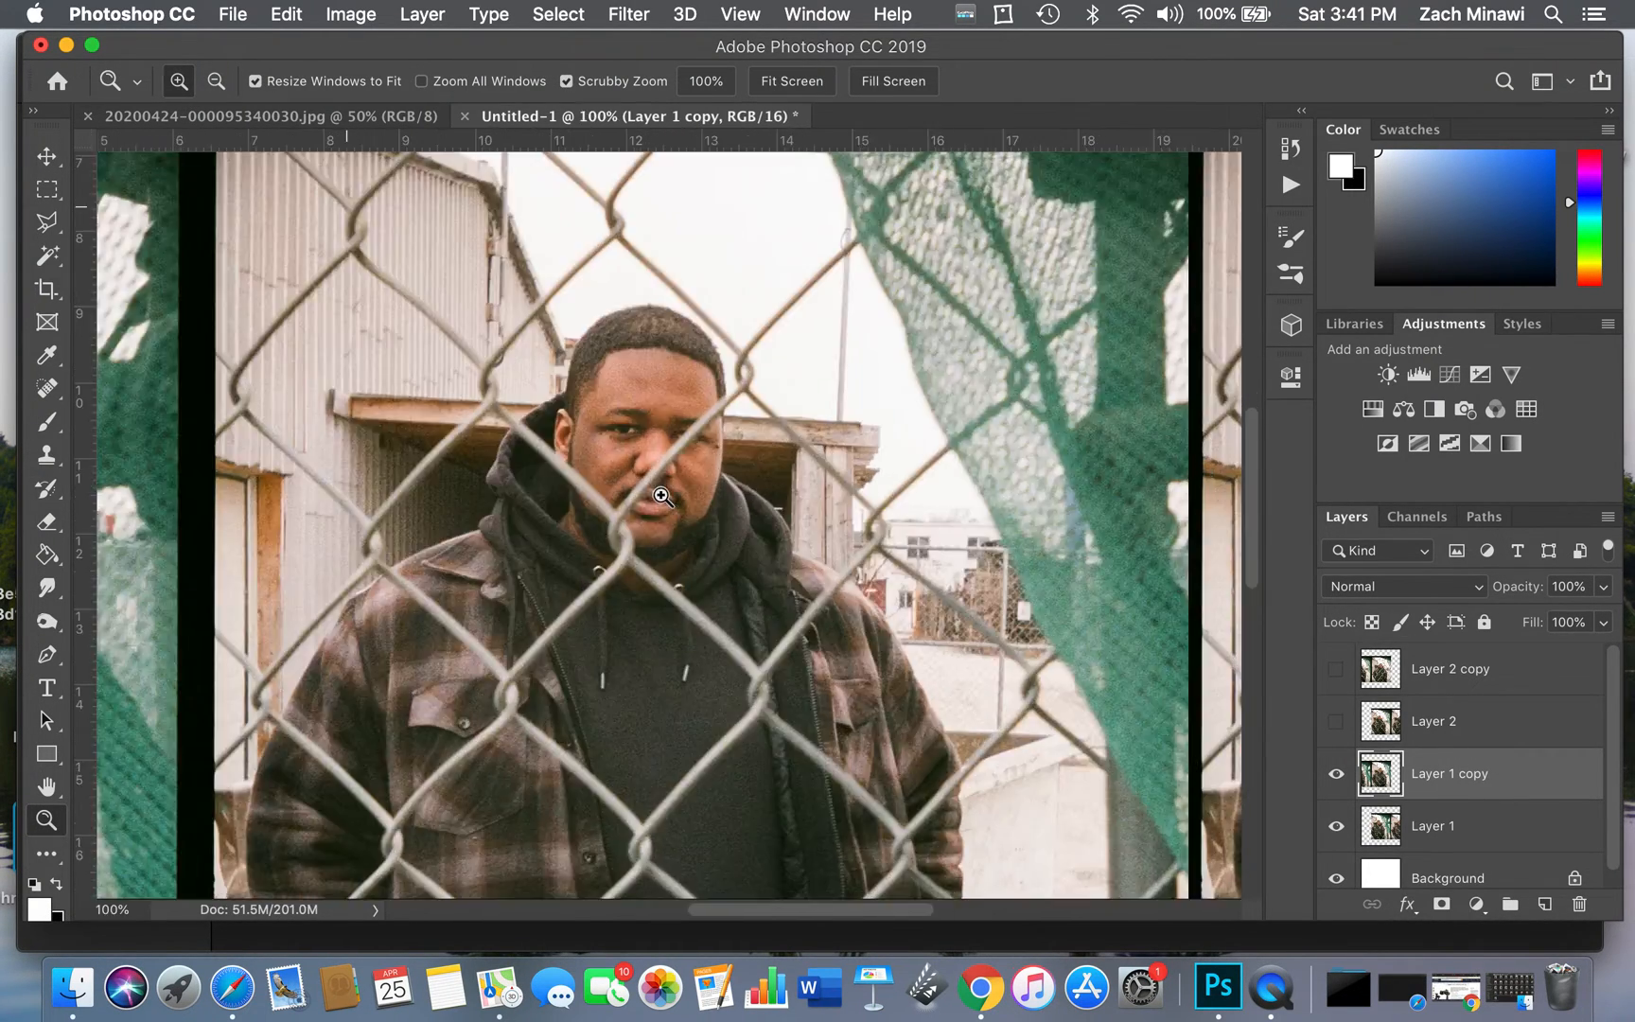
pyautogui.click(639, 421)
pyautogui.click(636, 421)
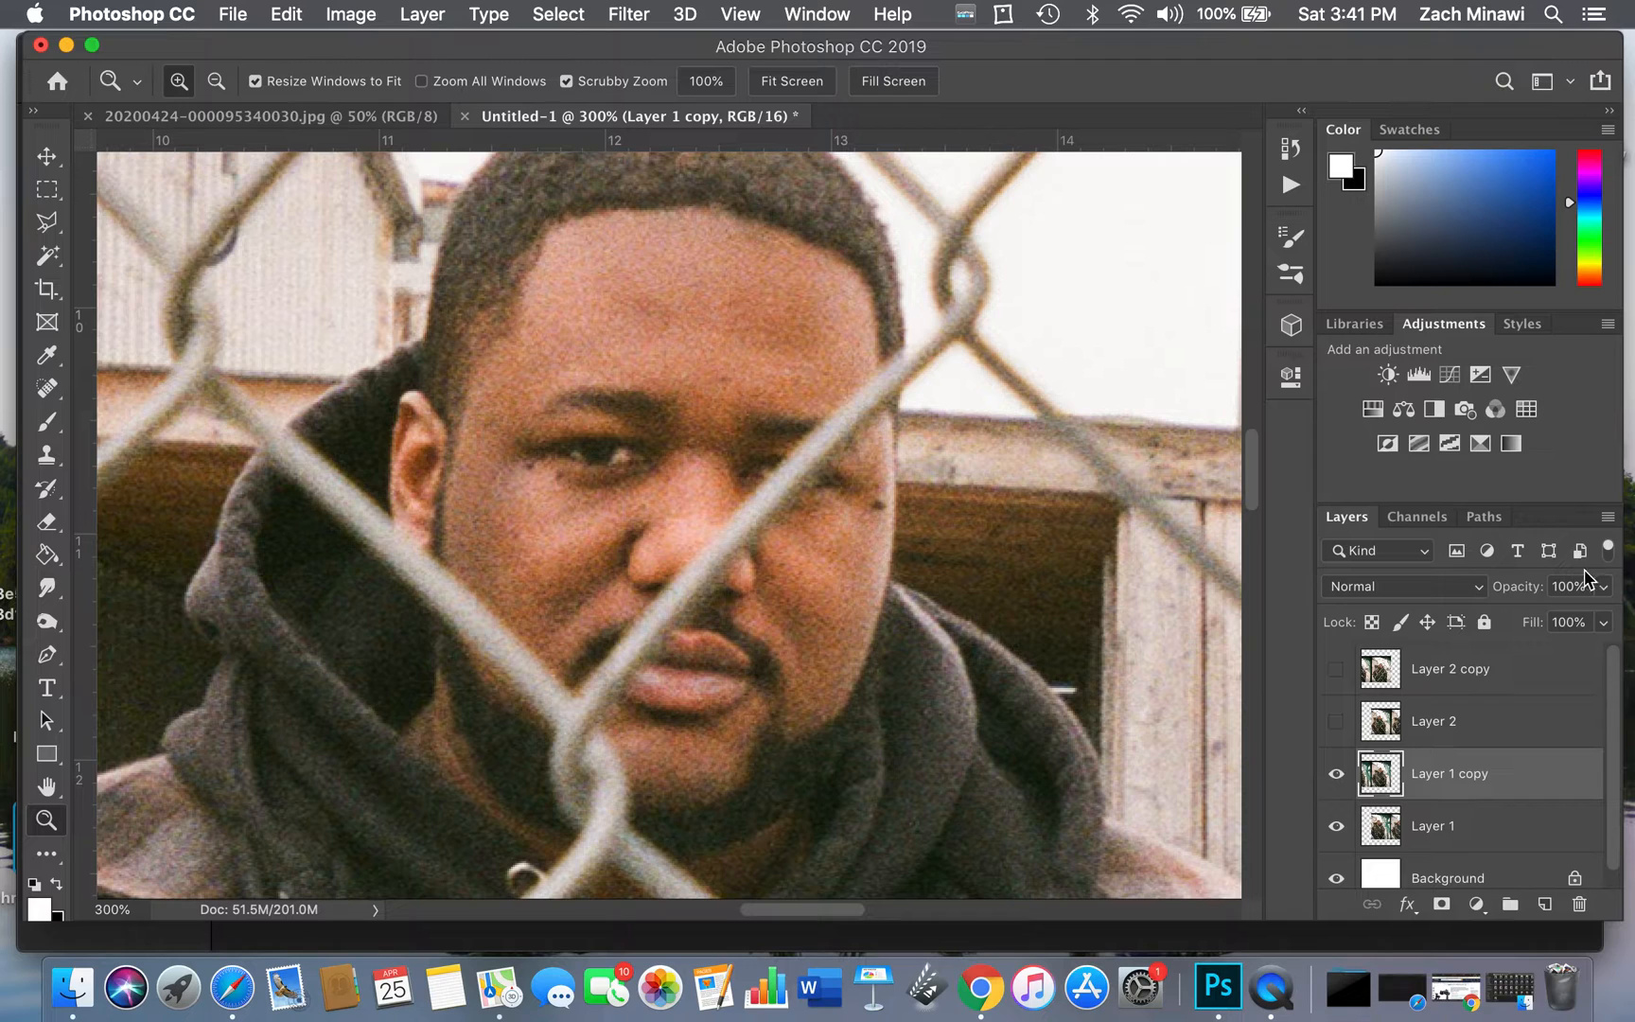
pyautogui.click(1604, 586)
pyautogui.moveTo(1608, 616); pyautogui.dragTo(1542, 625)
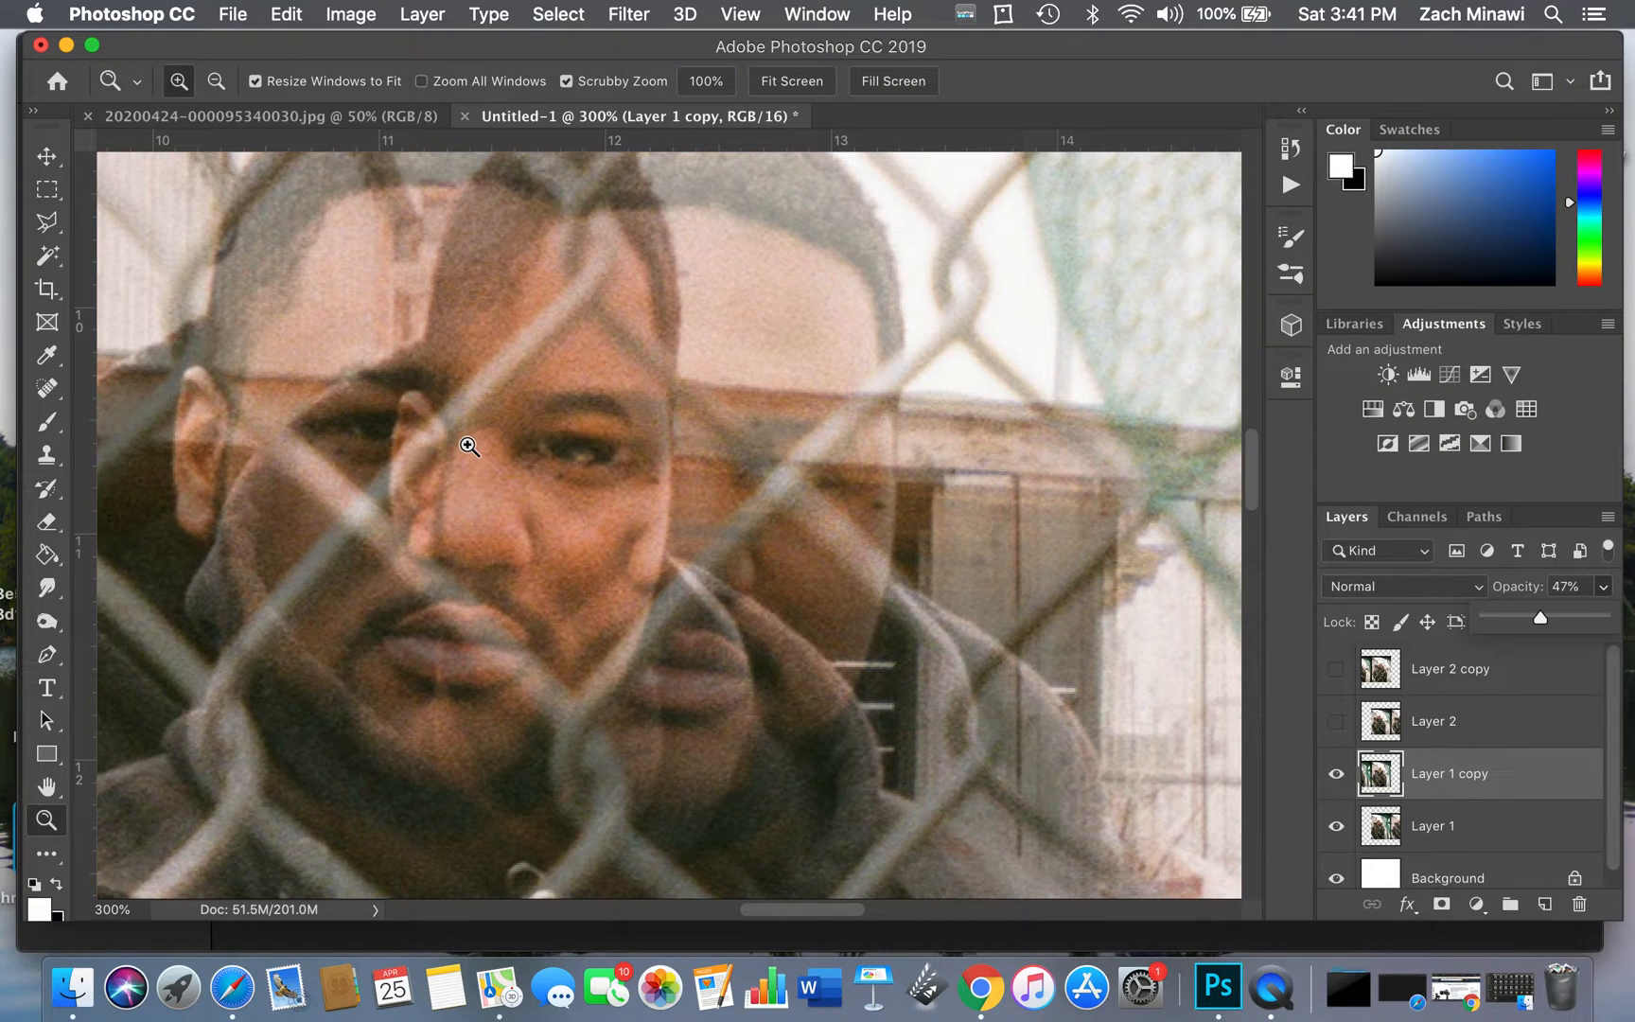
# Move Layer 1 copy until the man's eyes, nose and mouth line up with those in Layer 1
pyautogui.press('v')
pyautogui.scroll(-6, 468, 452)
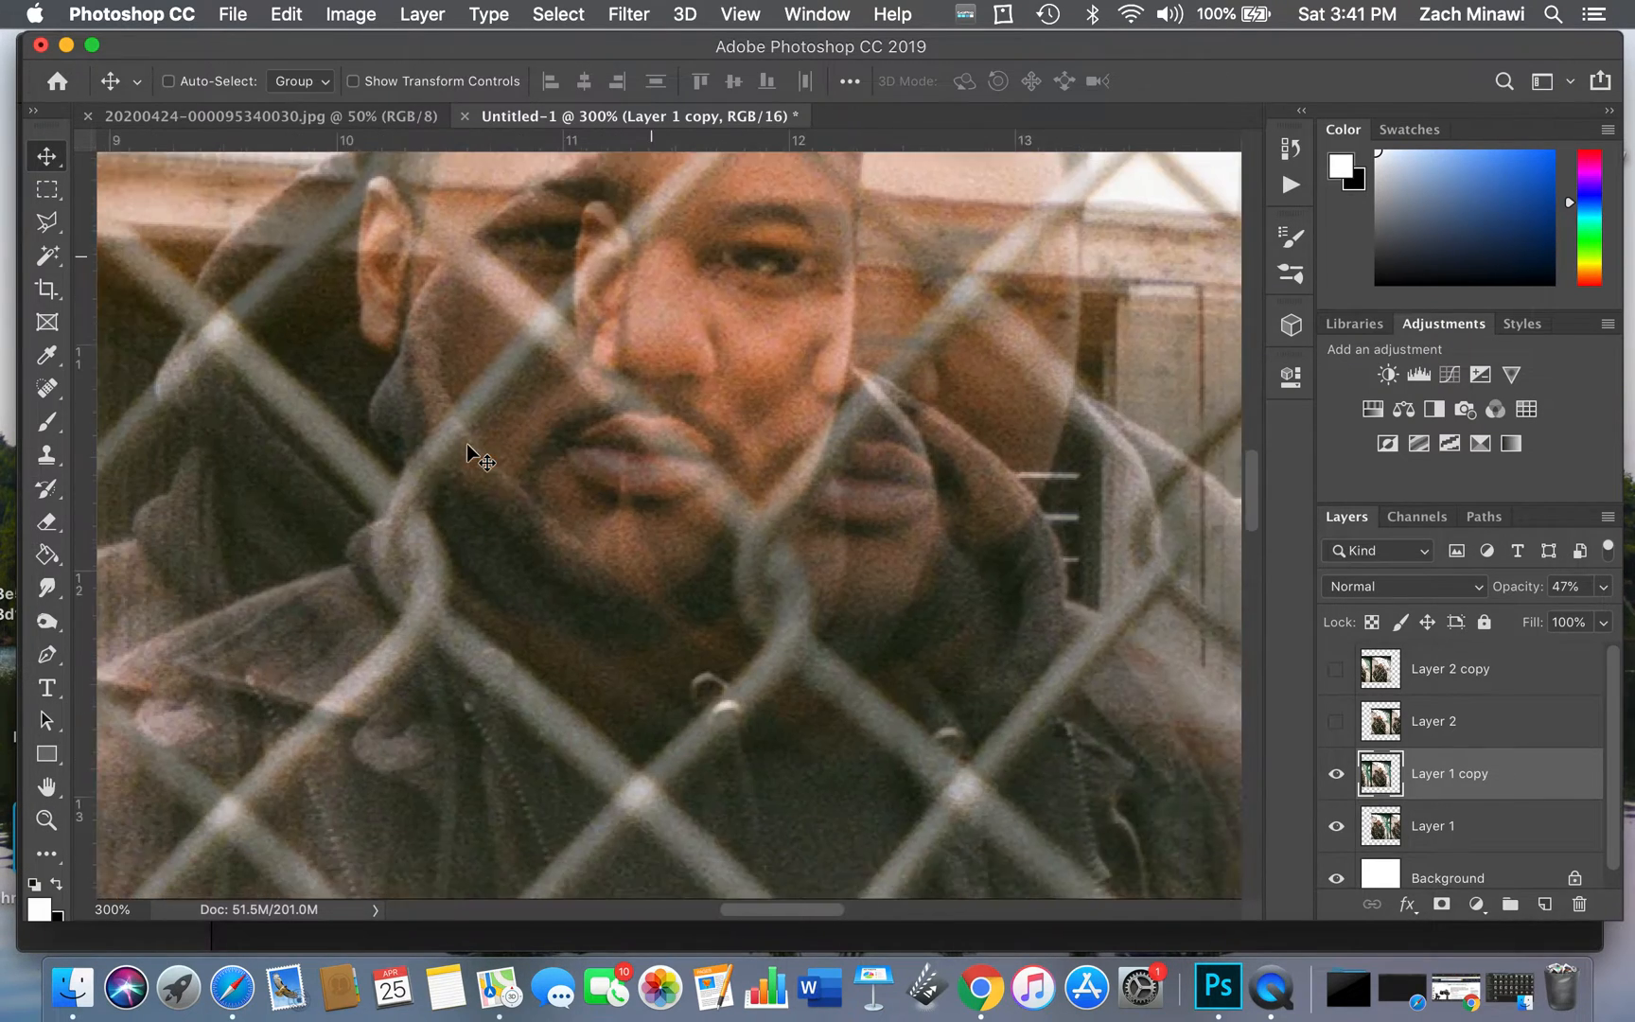
pyautogui.hscroll(-3, 468, 453)
pyautogui.scroll(6, 467, 445)
pyautogui.hscroll(4, 468, 445)
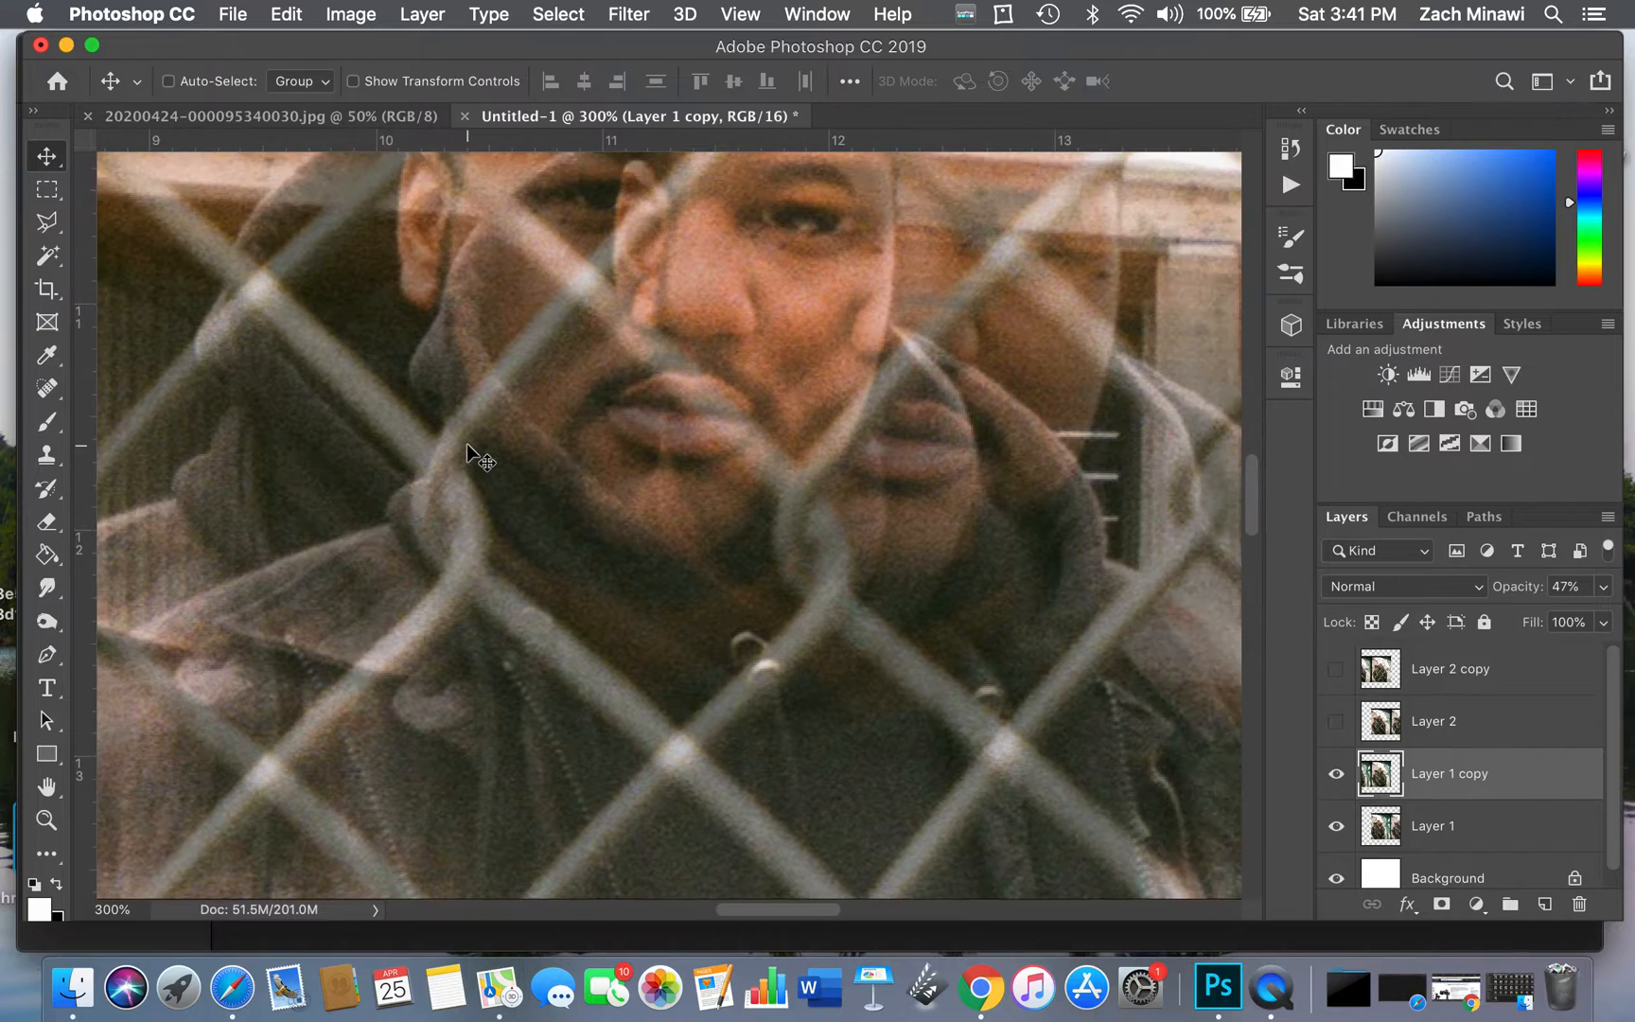
pyautogui.scroll(3, 819, 415)
pyautogui.hscroll(1, 819, 414)
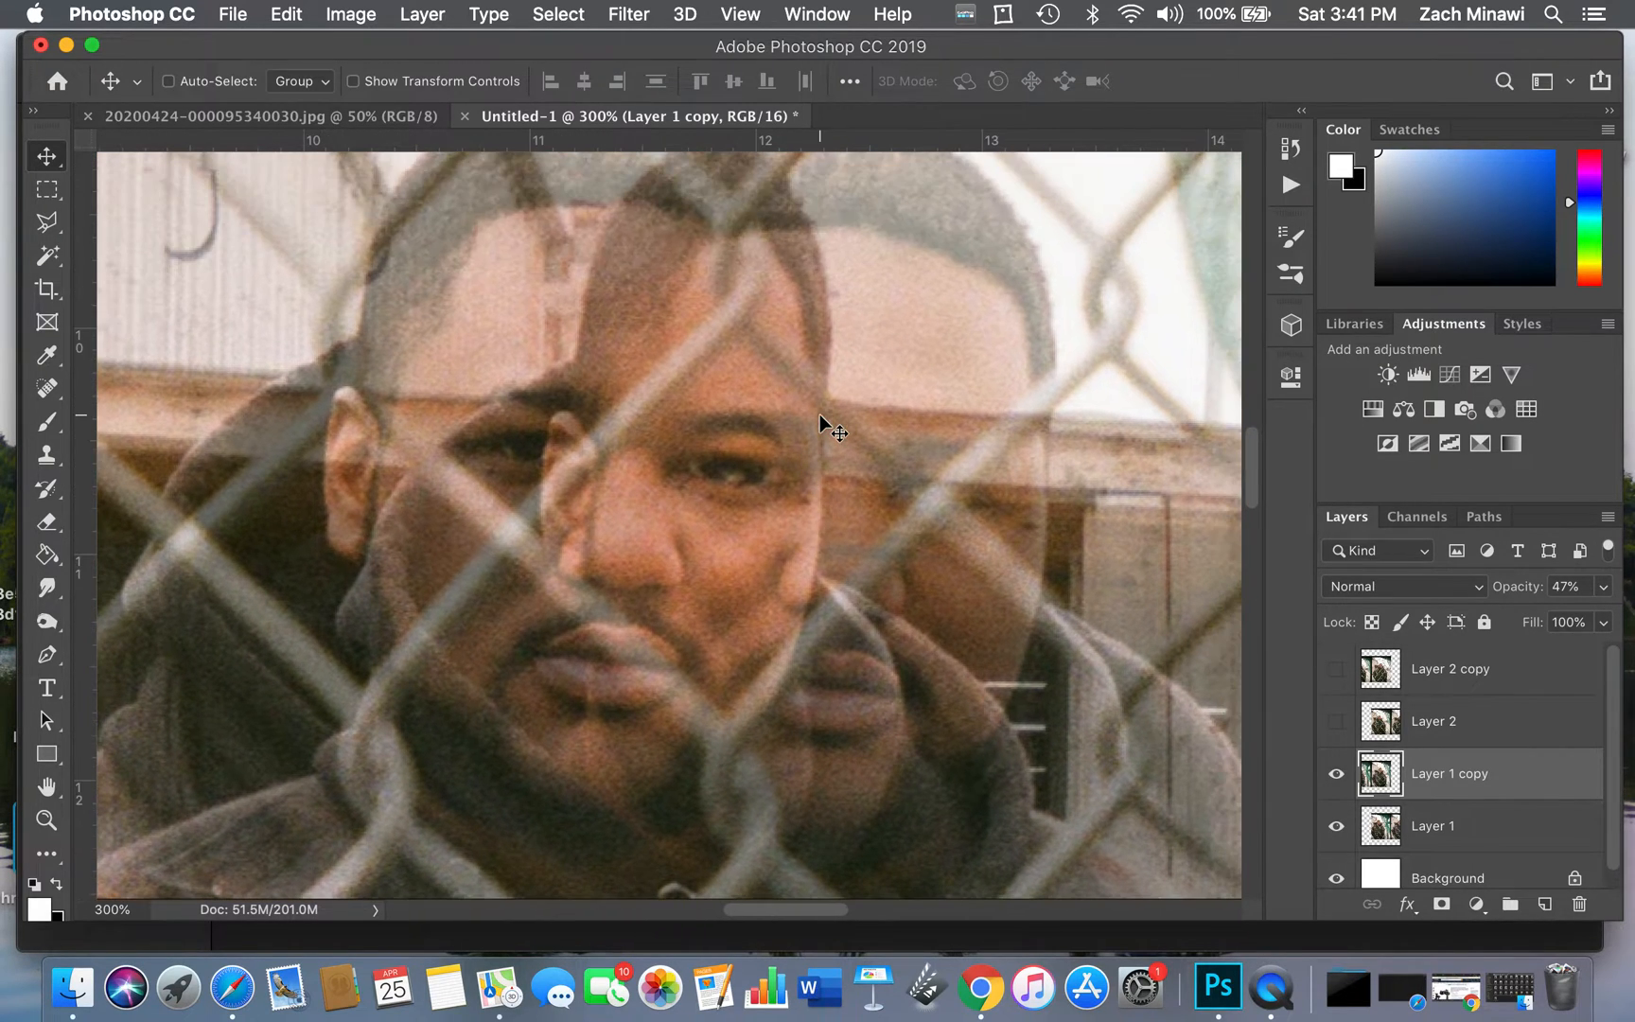
pyautogui.moveTo(576, 359); pyautogui.dragTo(494, 337)
pyautogui.moveTo(725, 368); pyautogui.dragTo(689, 359)
pyautogui.scroll(5, 537, 431)
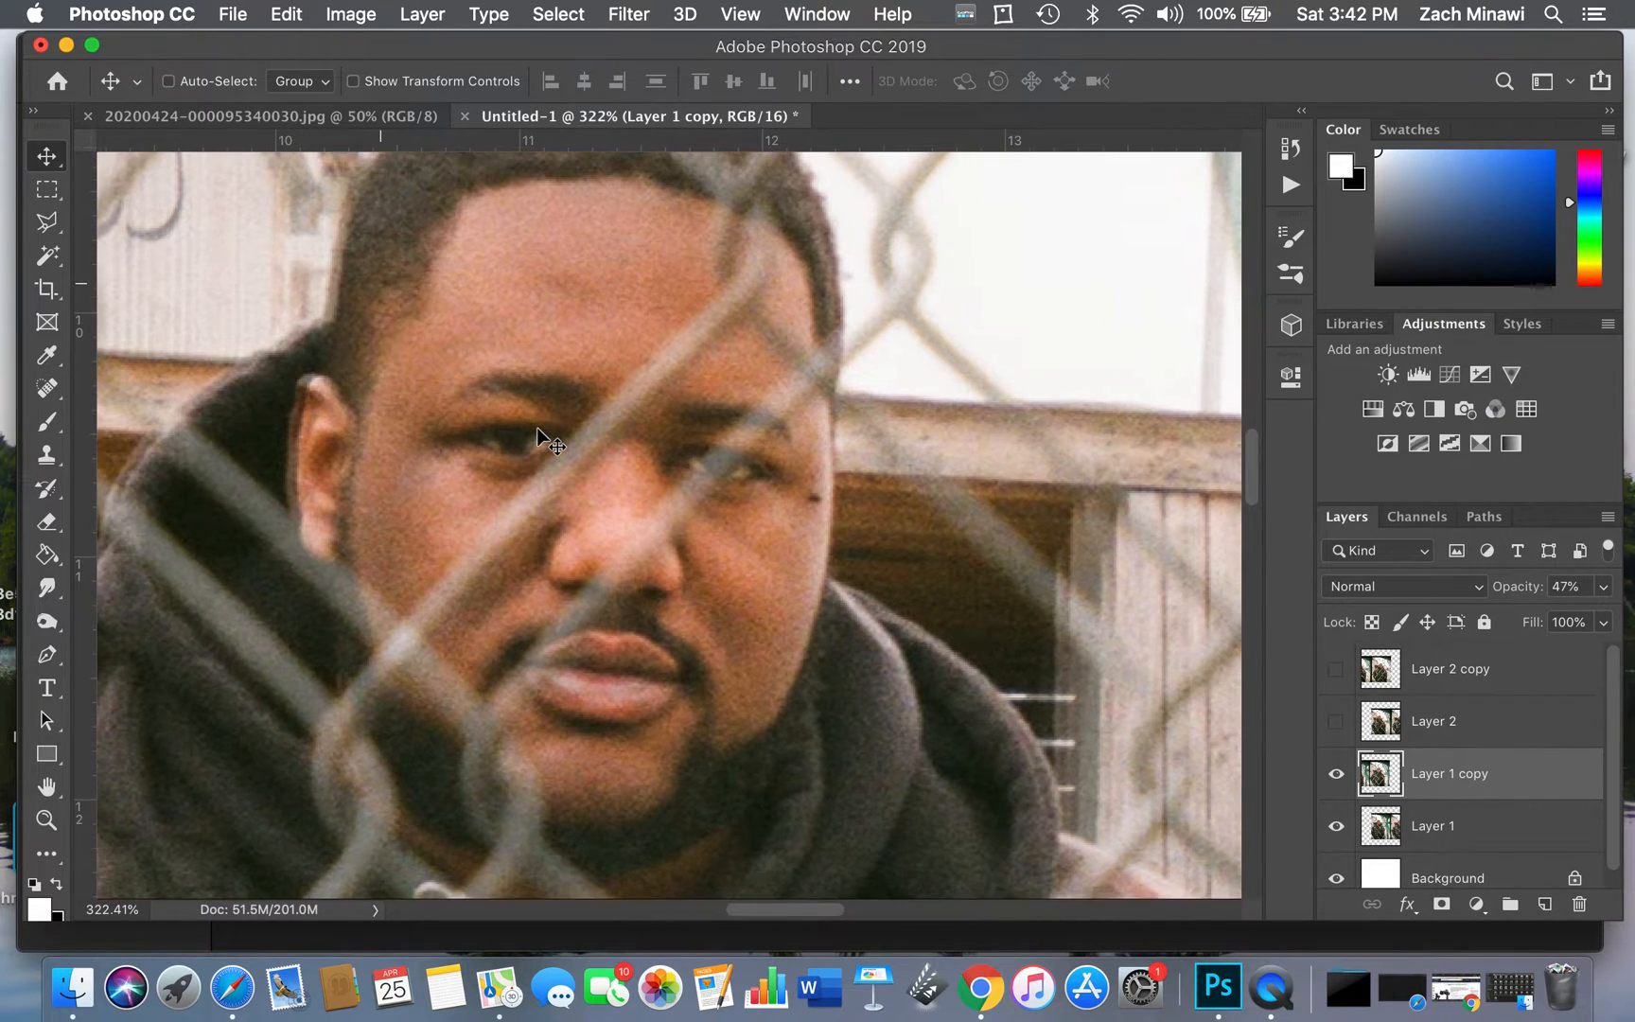
pyautogui.scroll(1, 538, 430)
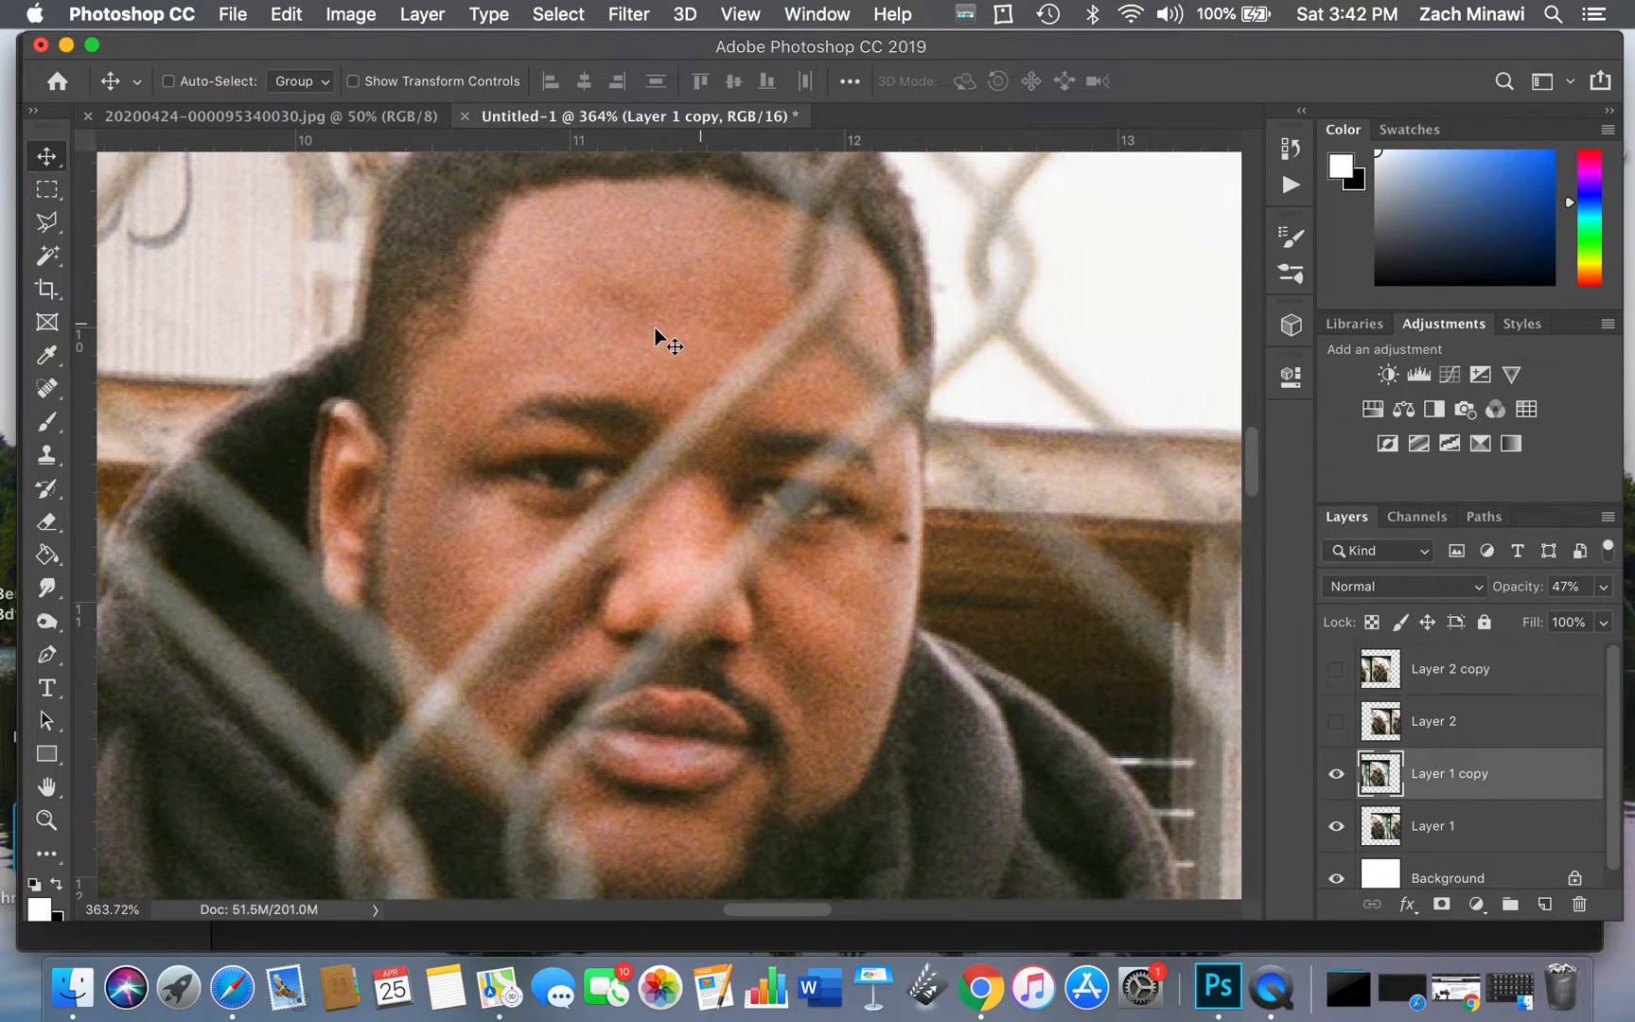
pyautogui.moveTo(661, 332)
pyautogui.mouseDown()
pyautogui.moveTo(680, 306)
pyautogui.moveTo(662, 331)
pyautogui.mouseUp()
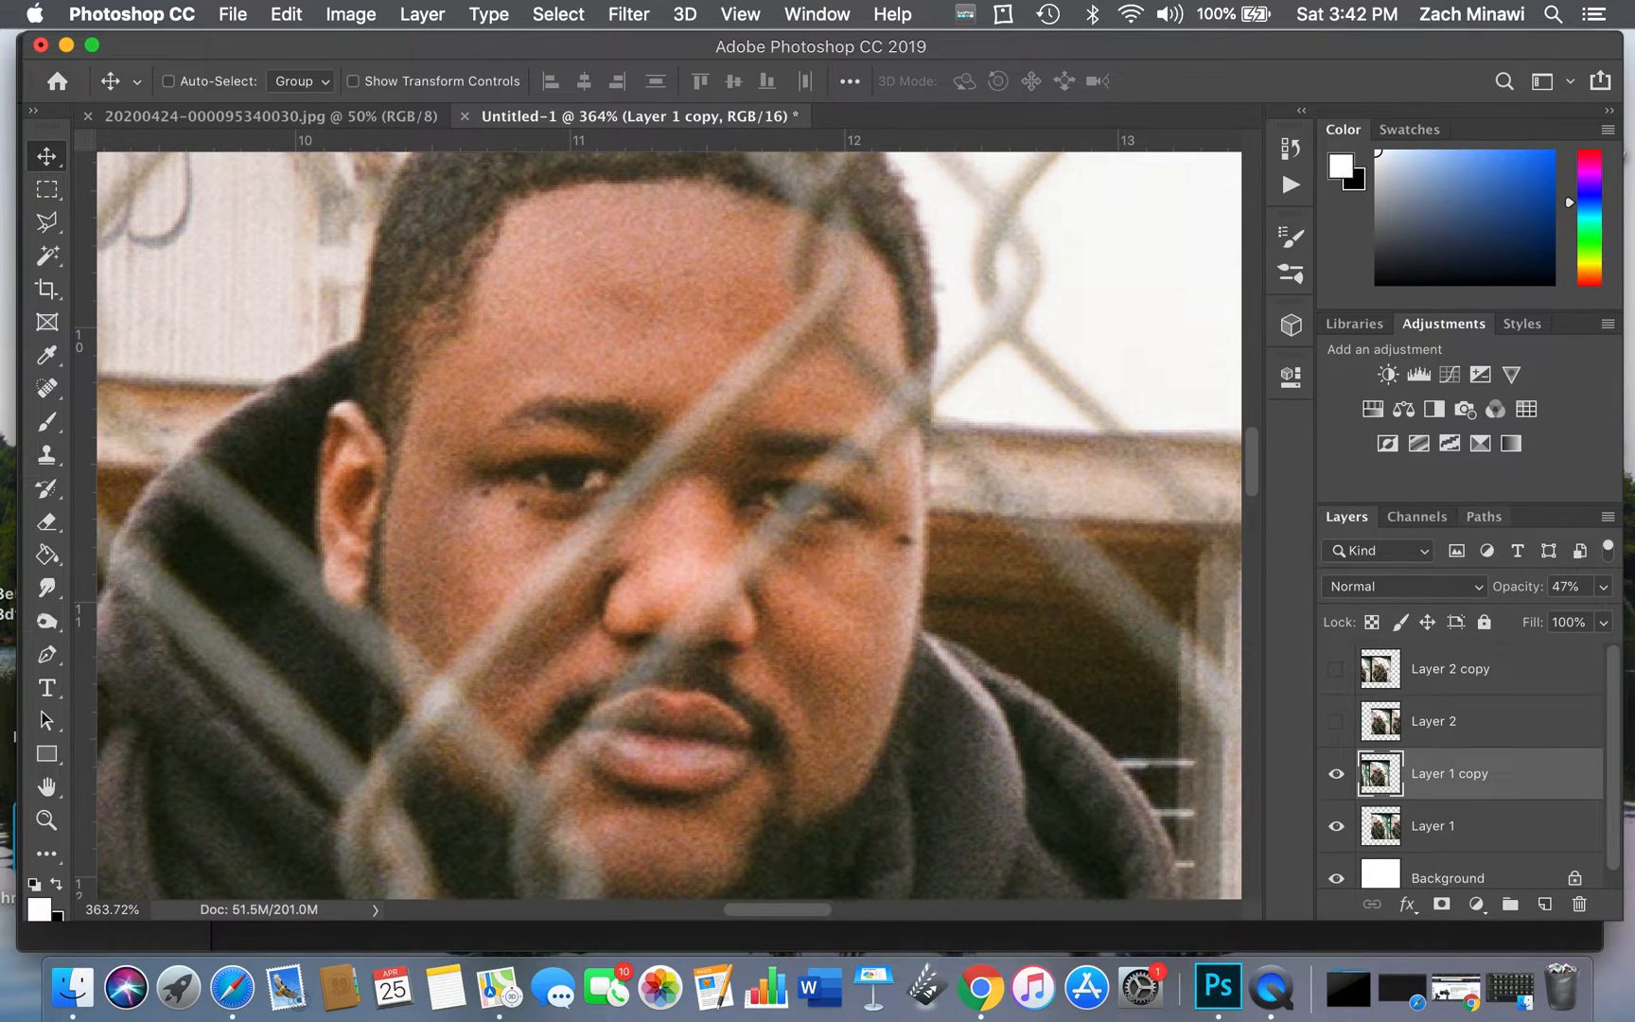
# Restore Layer 1 copy to 100% opacity
pyautogui.click(1604, 588)
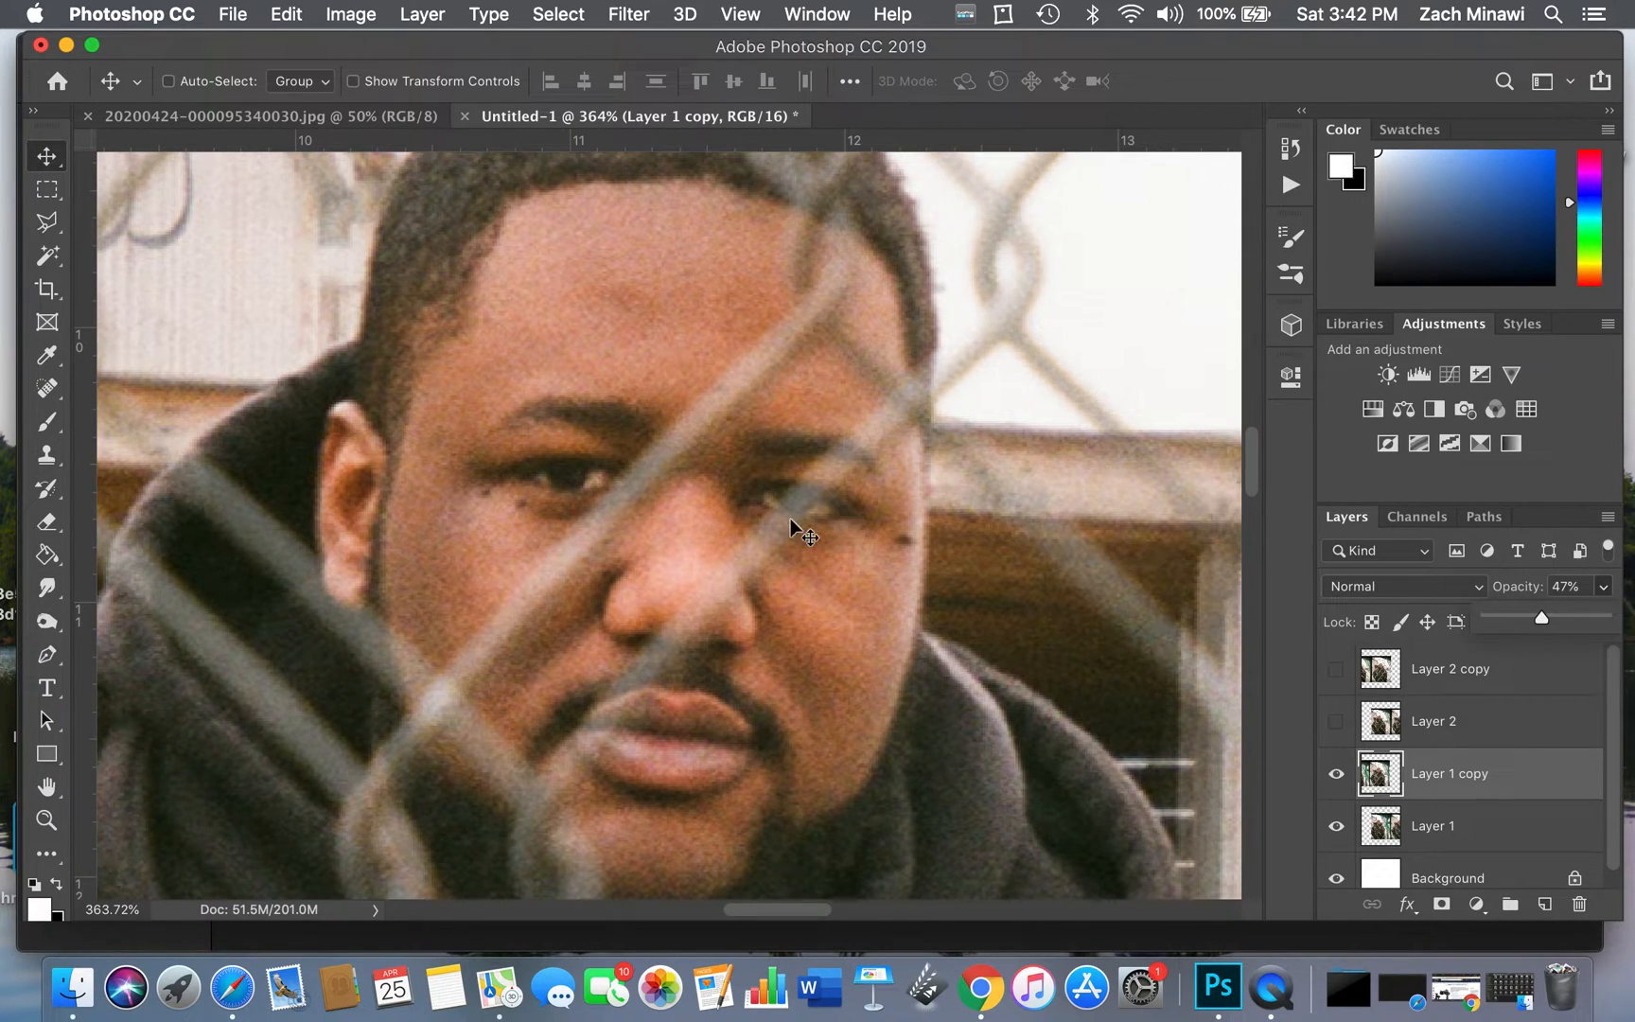
pyautogui.scroll(-10, 791, 519)
pyautogui.scroll(-5, 791, 517)
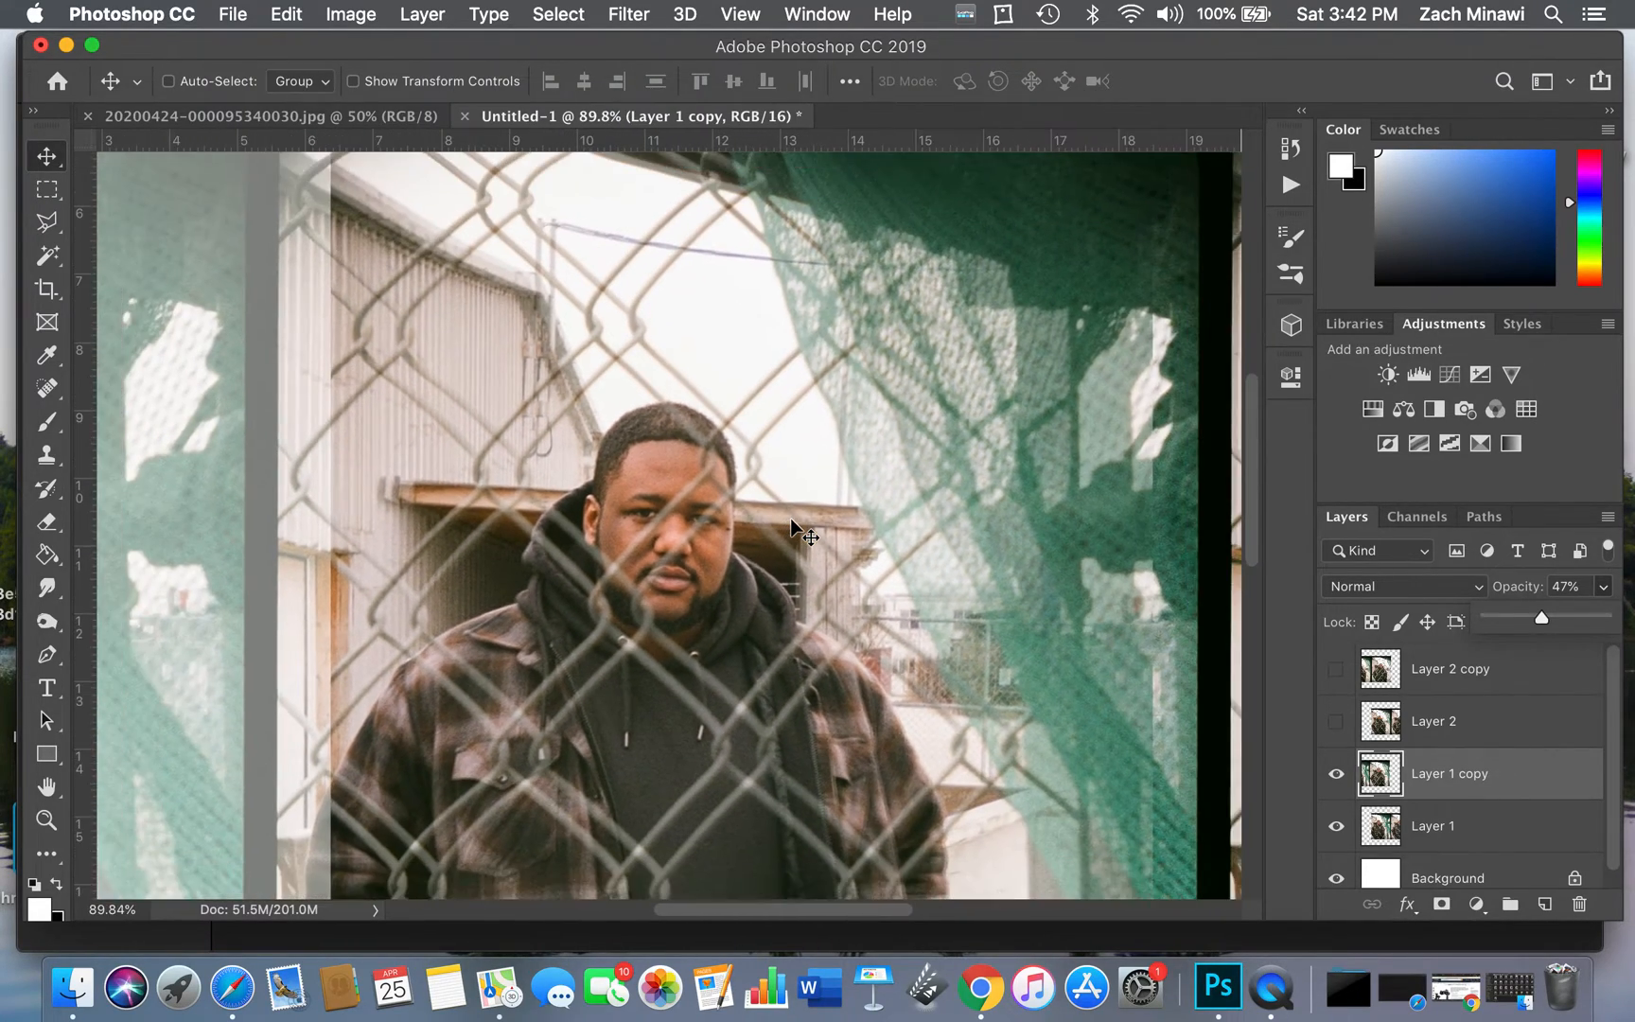
pyautogui.scroll(-3, 792, 519)
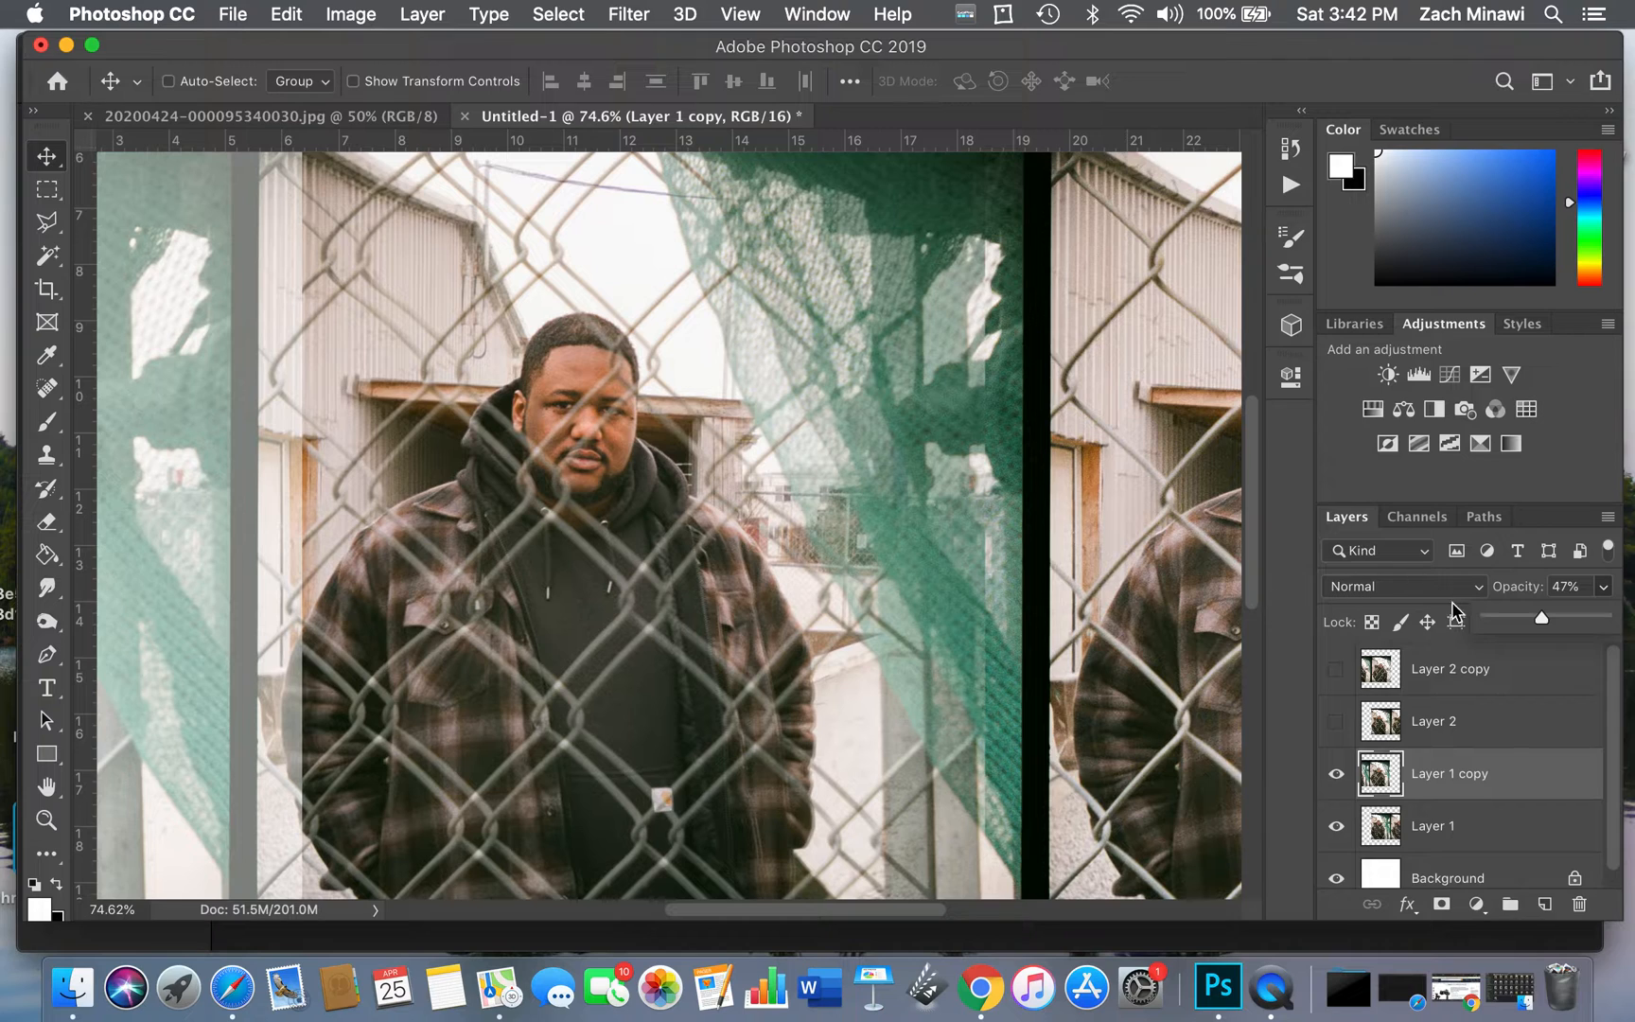
pyautogui.moveTo(1542, 624); pyautogui.dragTo(1632, 632)
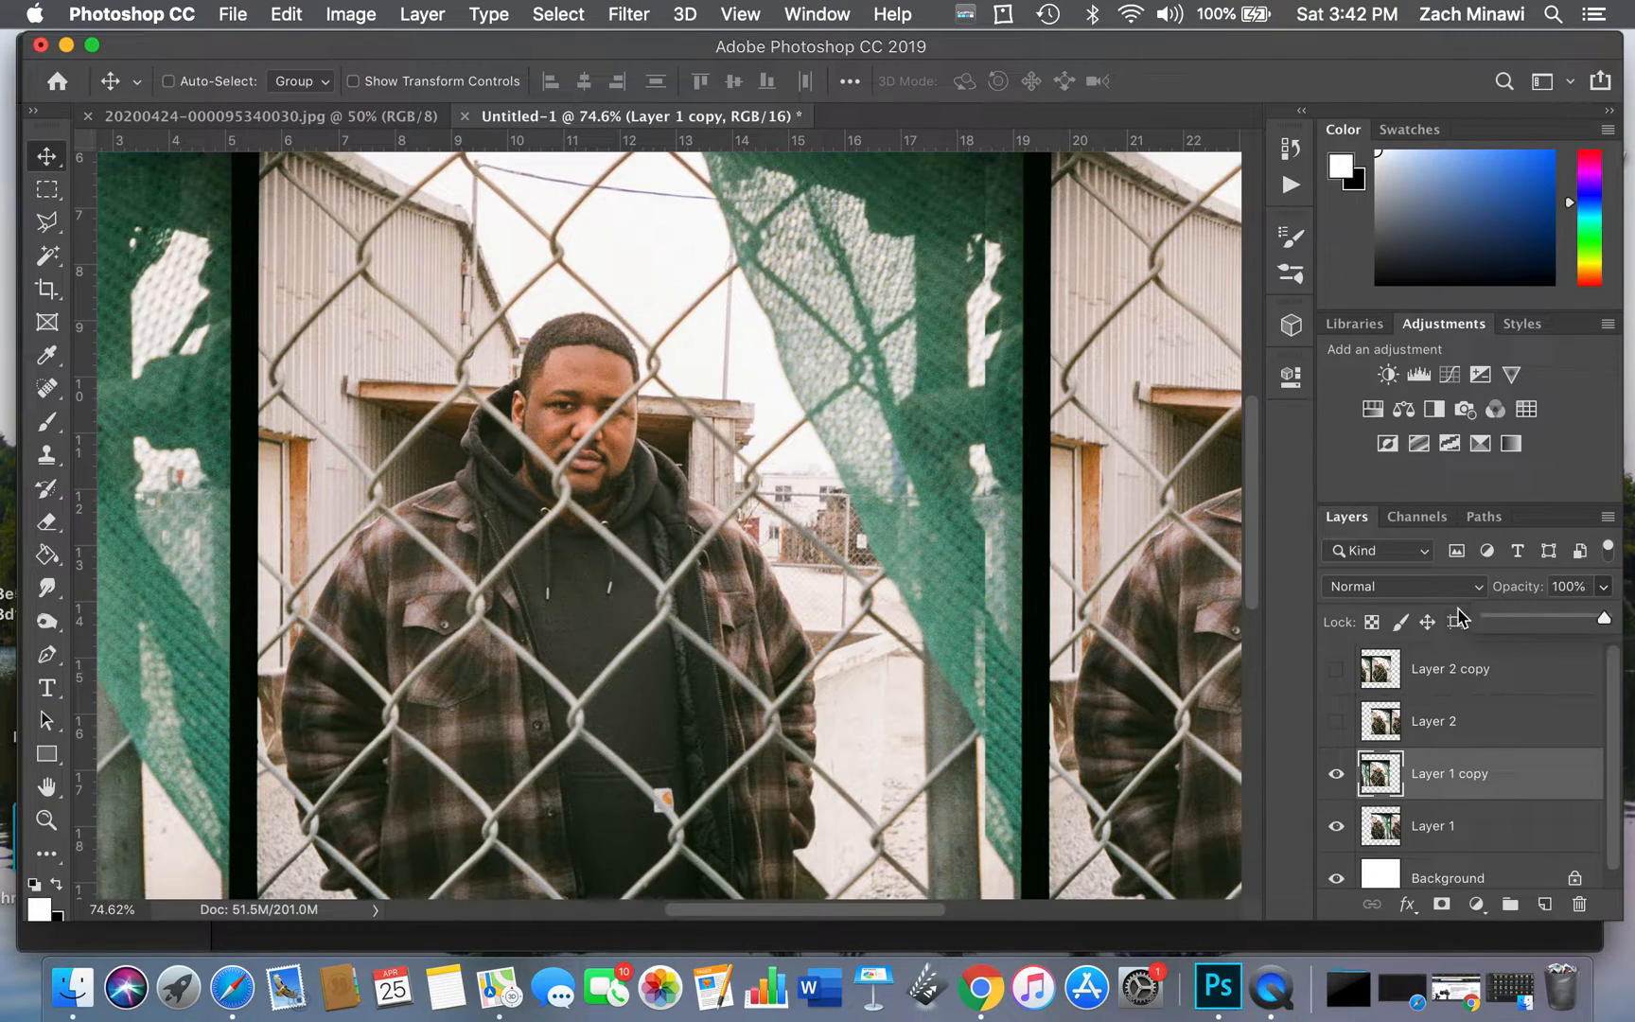
# Show Layer 2 and lower its opacity to 47%
pyautogui.click(1338, 727)
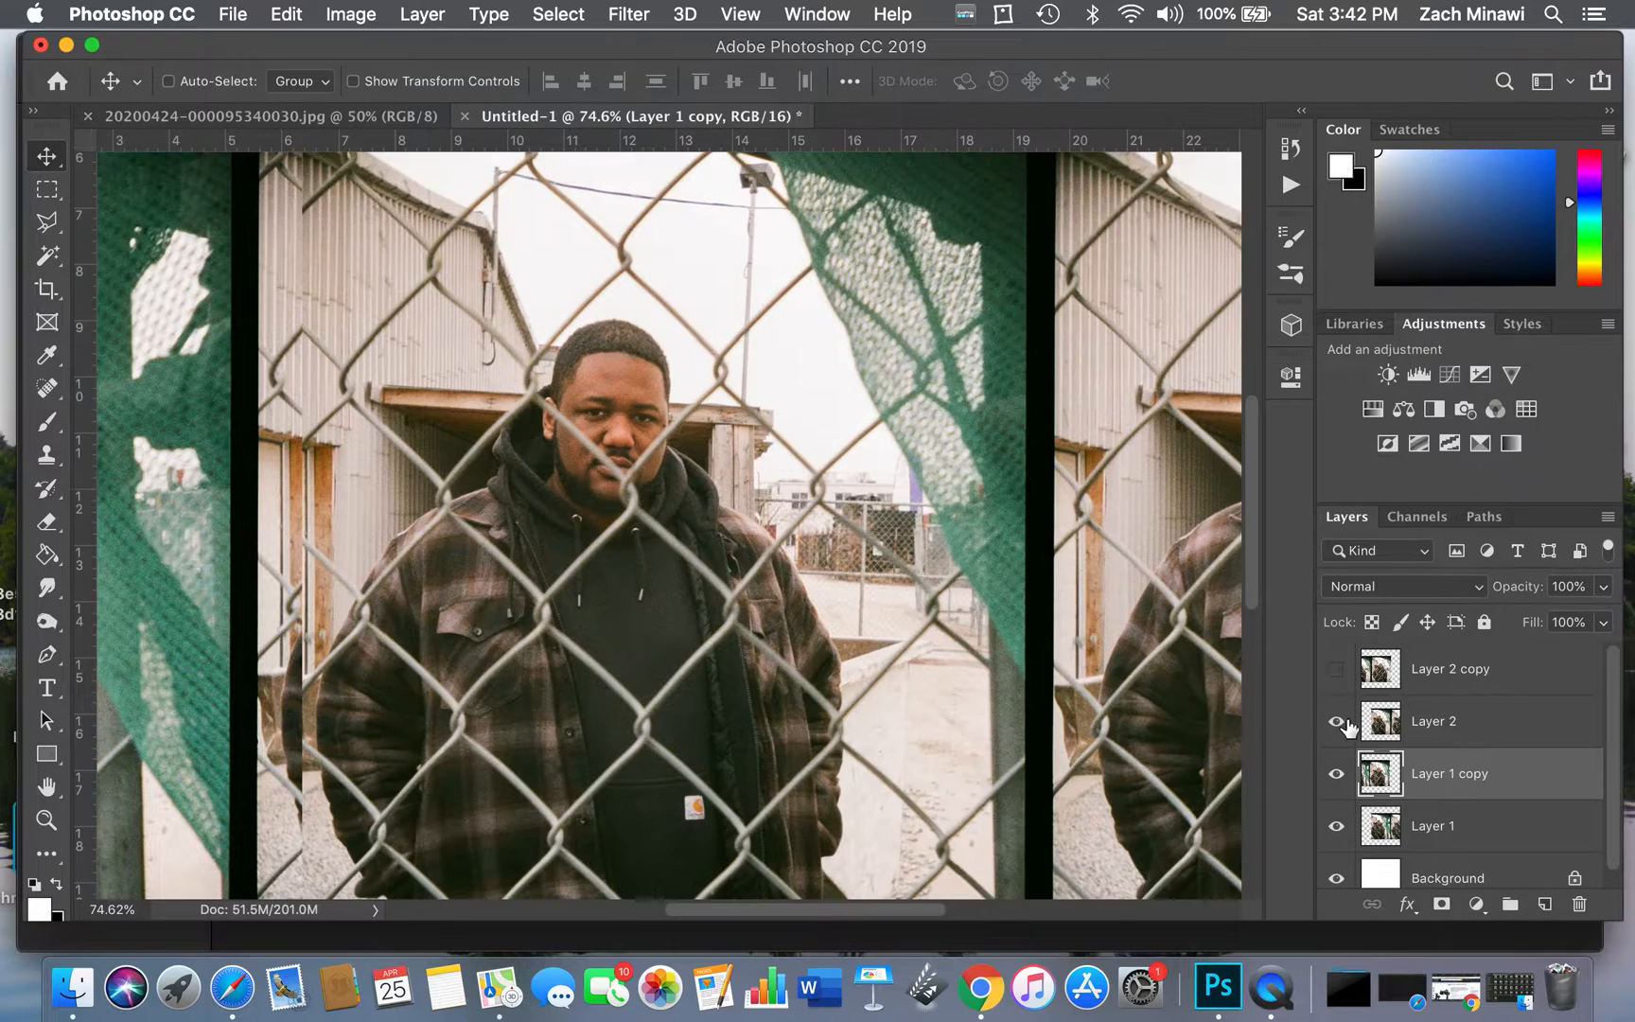
pyautogui.click(1425, 722)
pyautogui.press('4')
pyautogui.press('7')
# Align the man's face in Layer 2 with the face beneath it and restore Layer 2 to 100% opacity
pyautogui.press('z')
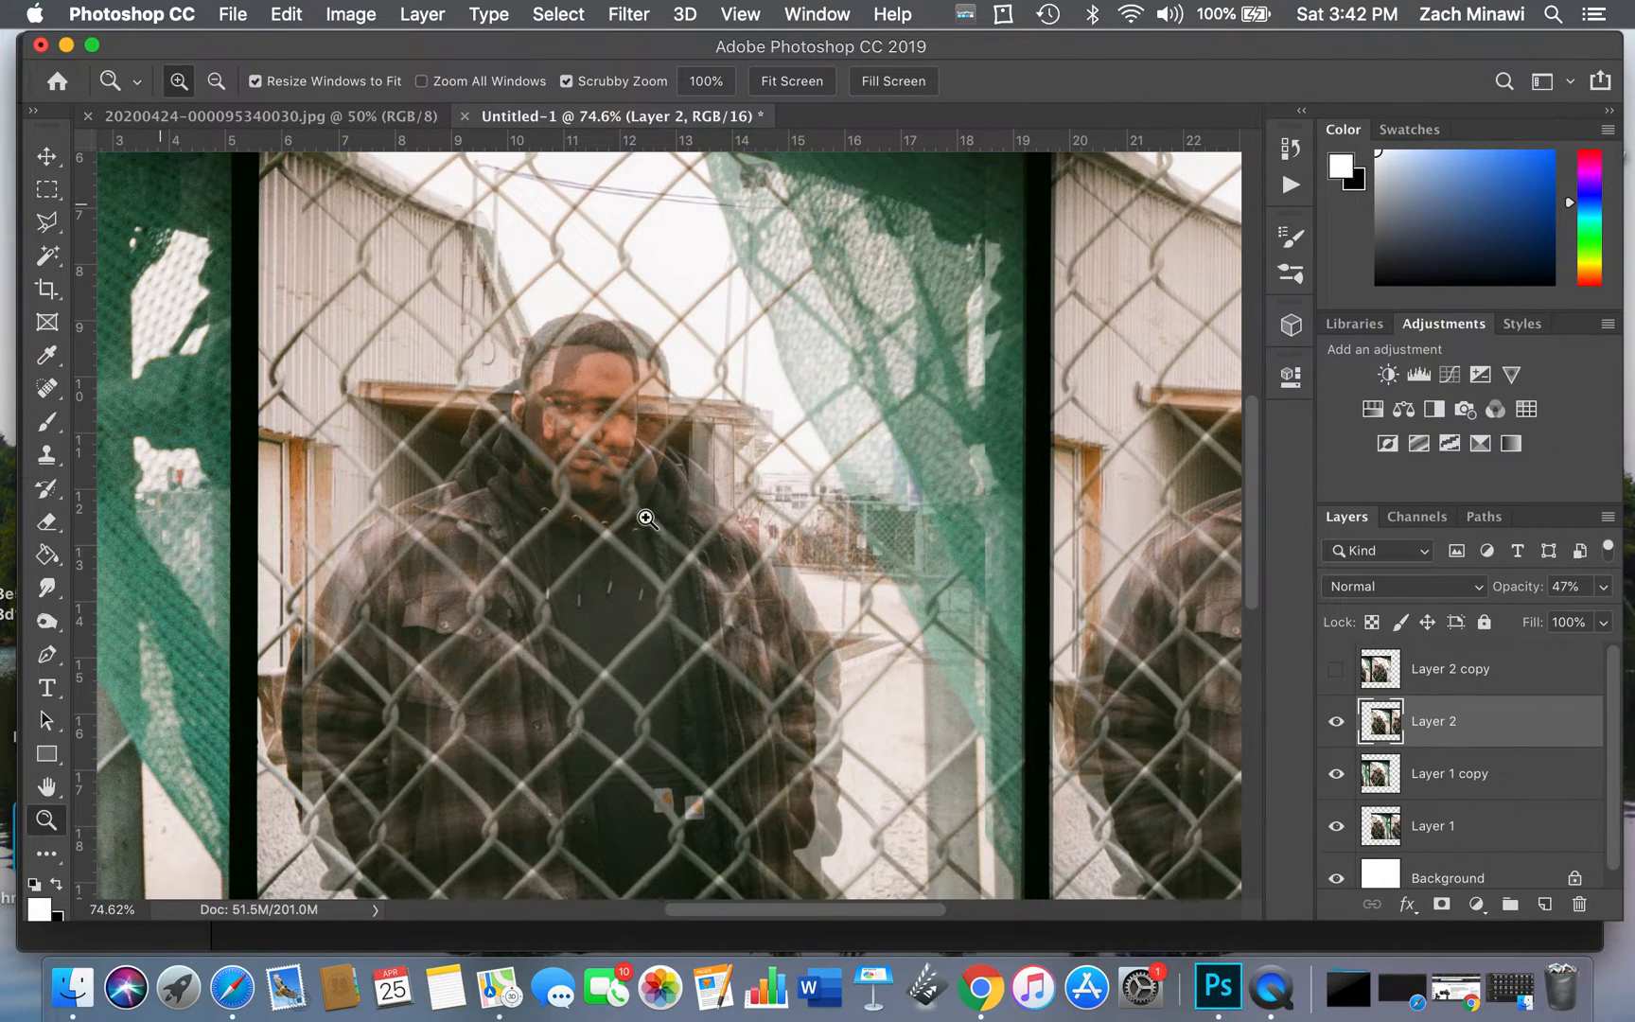
pyautogui.click(597, 409)
pyautogui.click(597, 409)
pyautogui.click(598, 409)
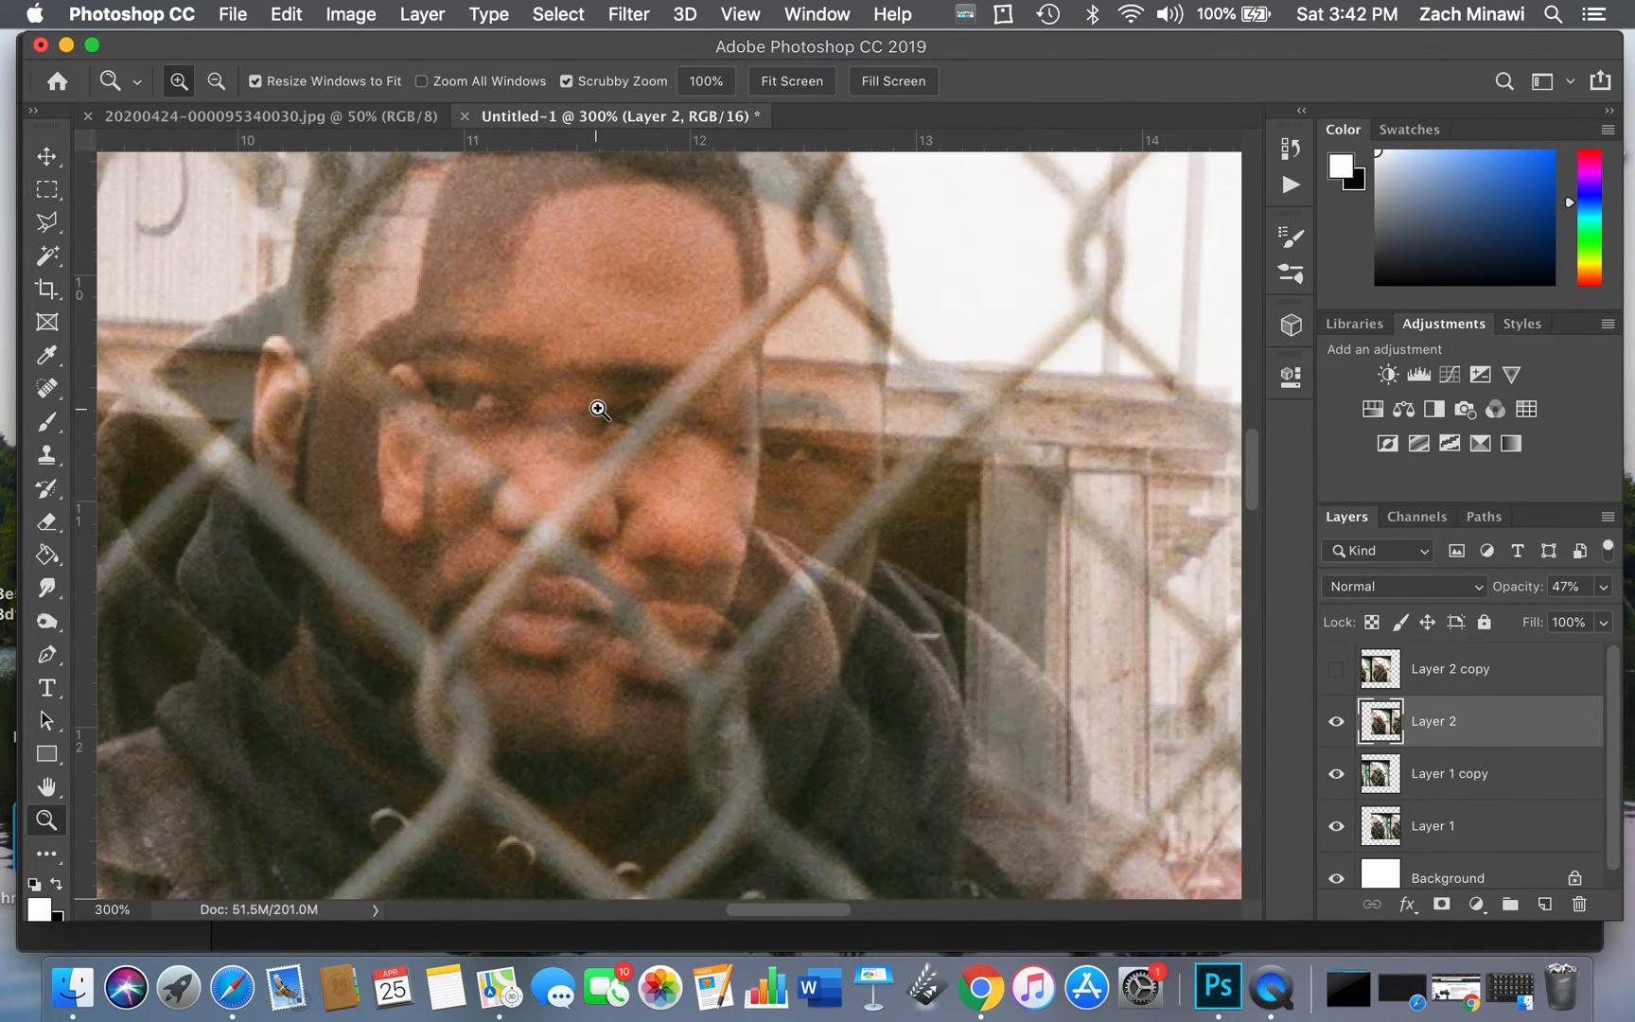
pyautogui.press('v')
pyautogui.moveTo(566, 321); pyautogui.dragTo(453, 283)
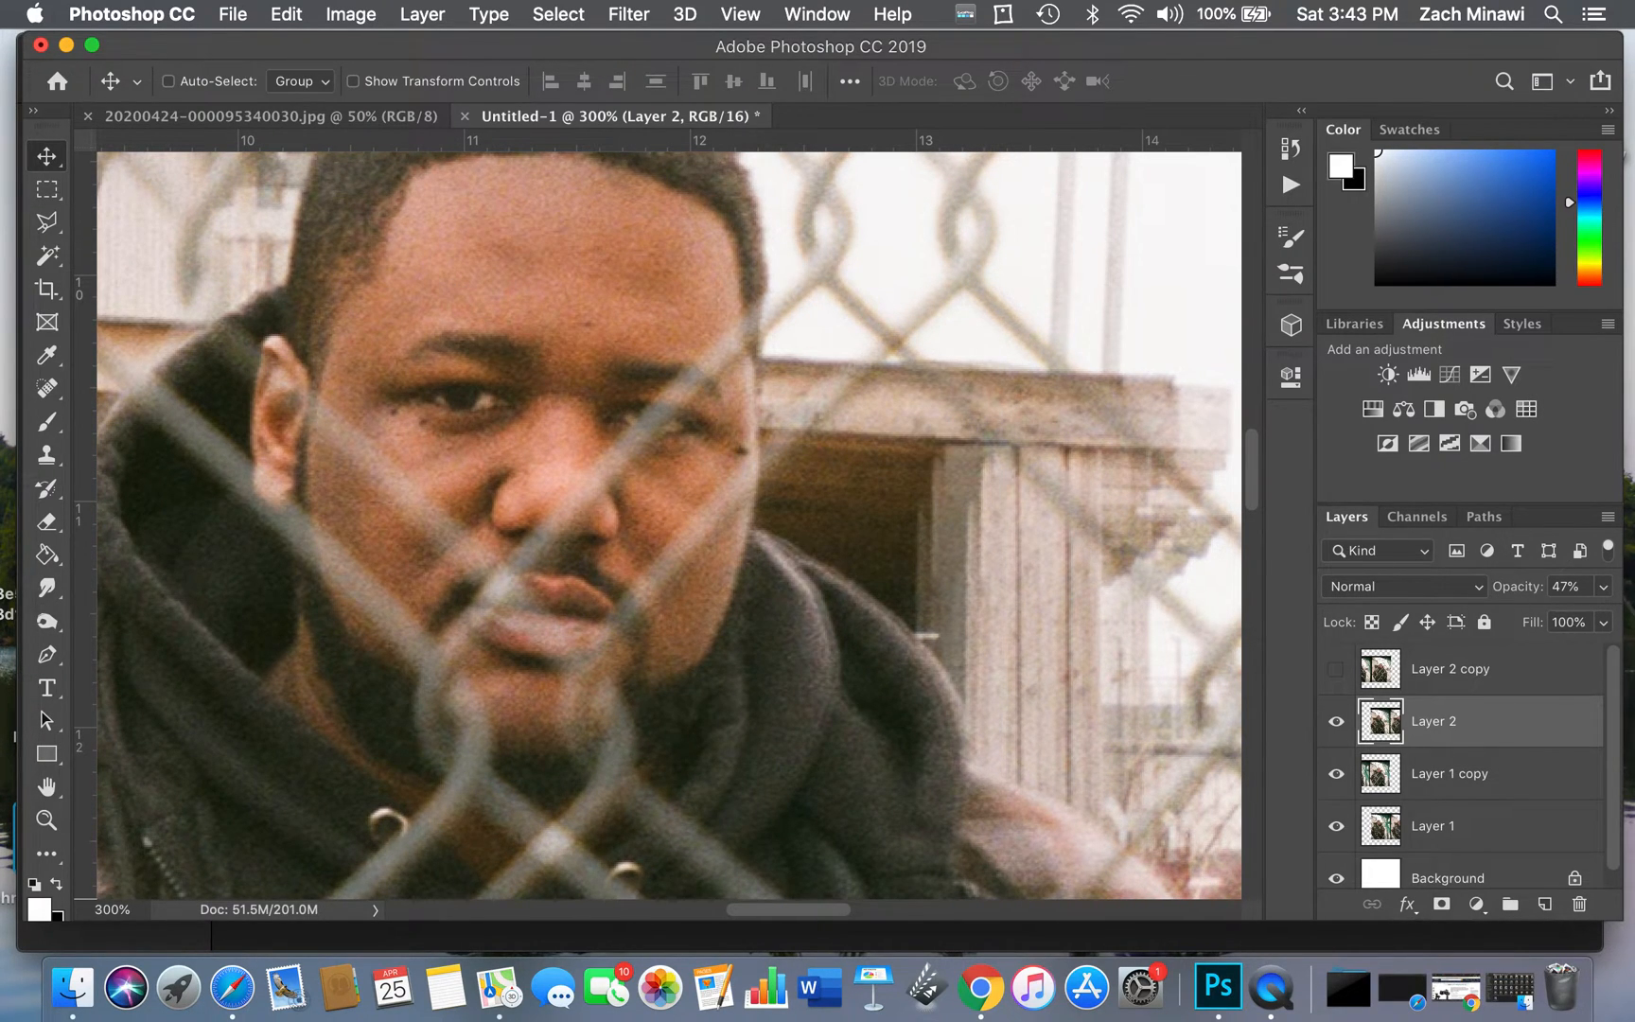
pyautogui.click(1603, 586)
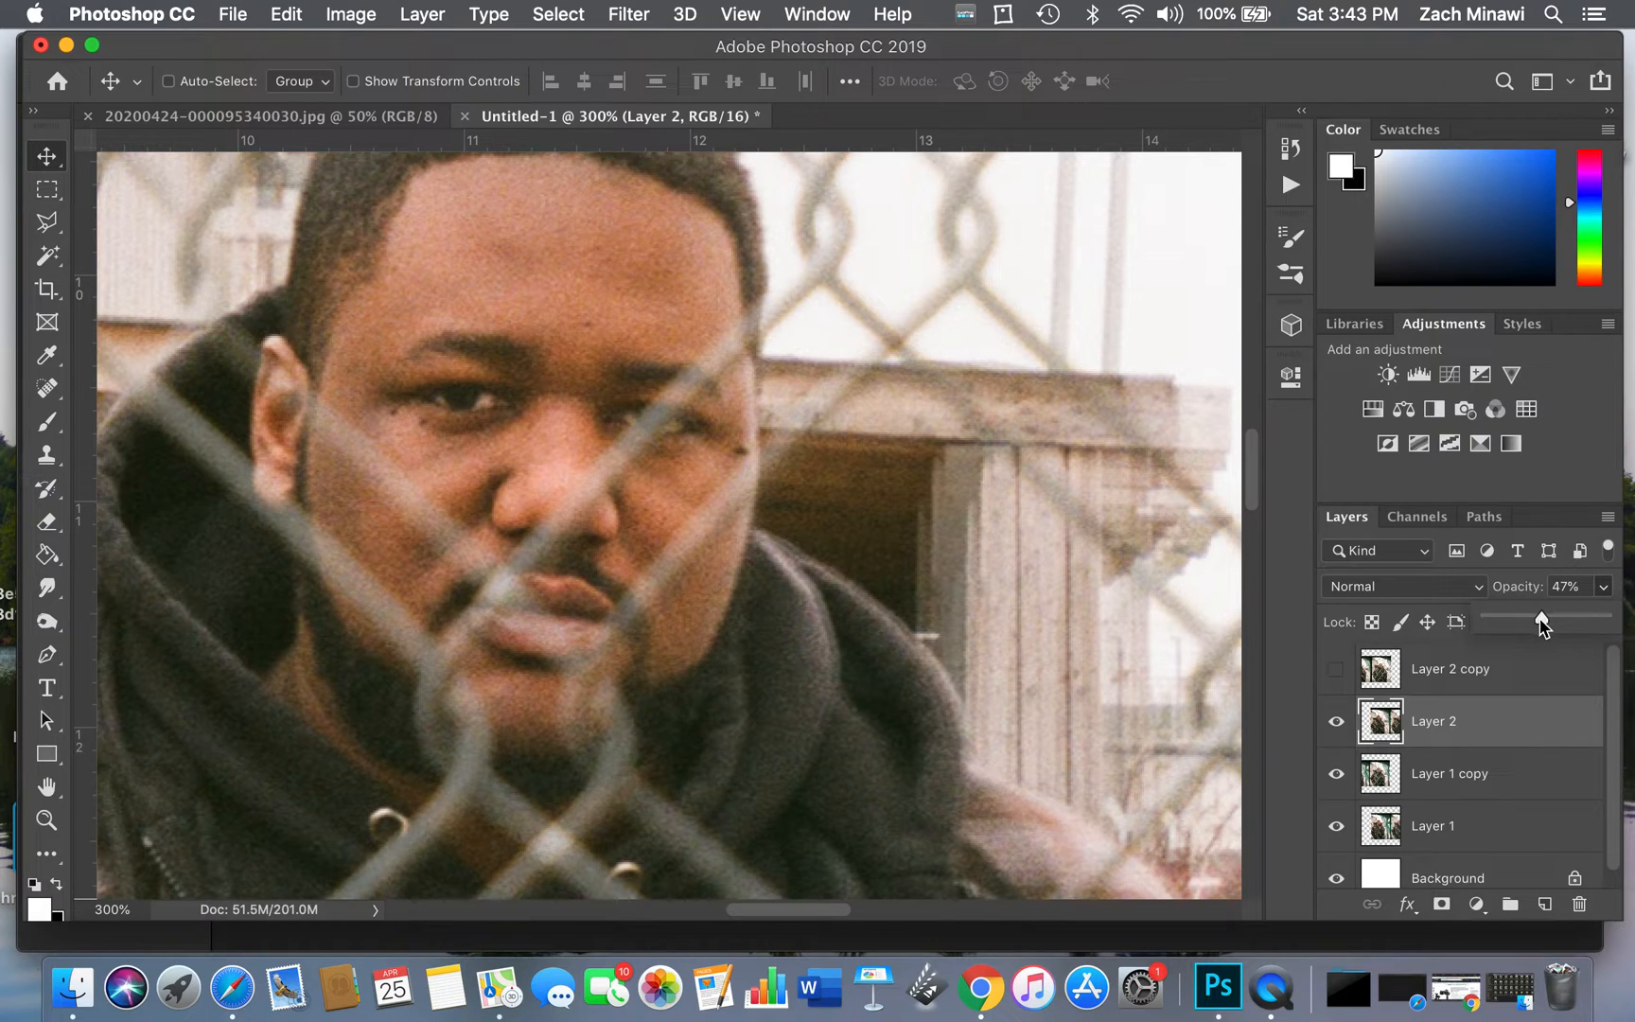
pyautogui.moveTo(1540, 625); pyautogui.dragTo(1613, 625)
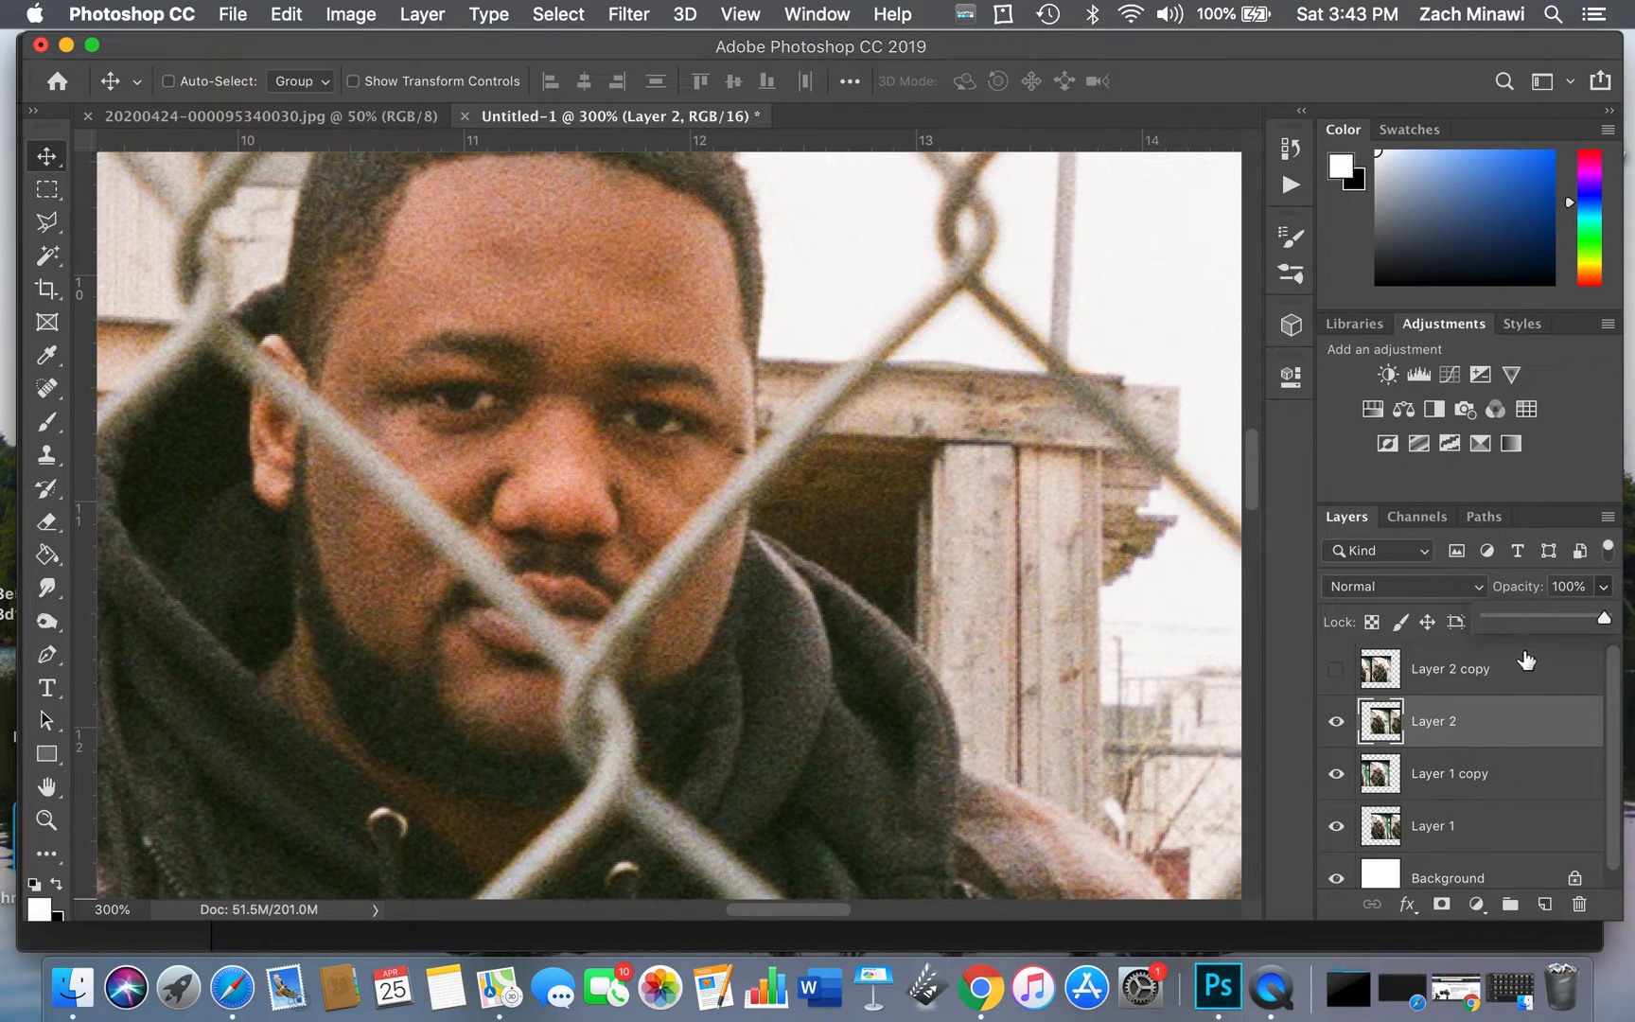
# Show Layer 2 copy and lower its opacity to 47%
pyautogui.click(1416, 687)
pyautogui.click(1336, 670)
pyautogui.moveTo(1604, 587); pyautogui.dragTo(1544, 621)
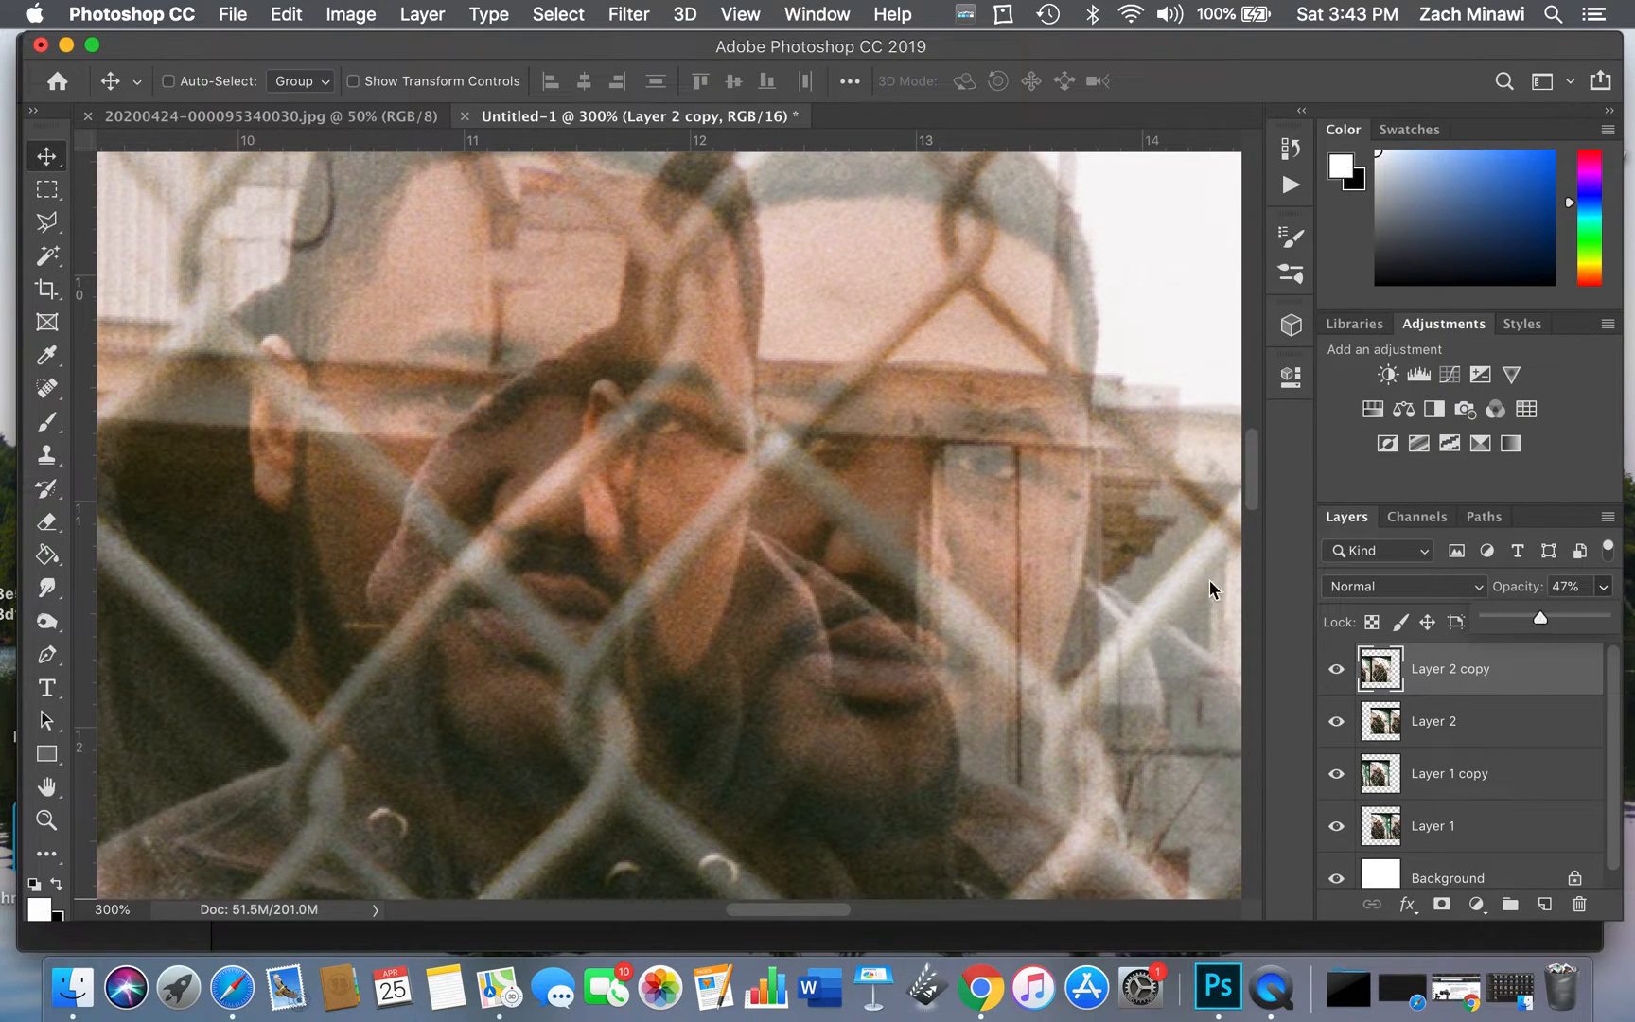
# Align the man's face in Layer 2 copy with the face beneath it and restore Layer 2 copy to 100% opacity
pyautogui.moveTo(862, 402); pyautogui.dragTo(537, 346)
pyautogui.moveTo(663, 289)
pyautogui.mouseDown()
pyautogui.moveTo(651, 298)
pyautogui.moveTo(674, 299)
pyautogui.mouseUp()
pyautogui.click(1603, 586)
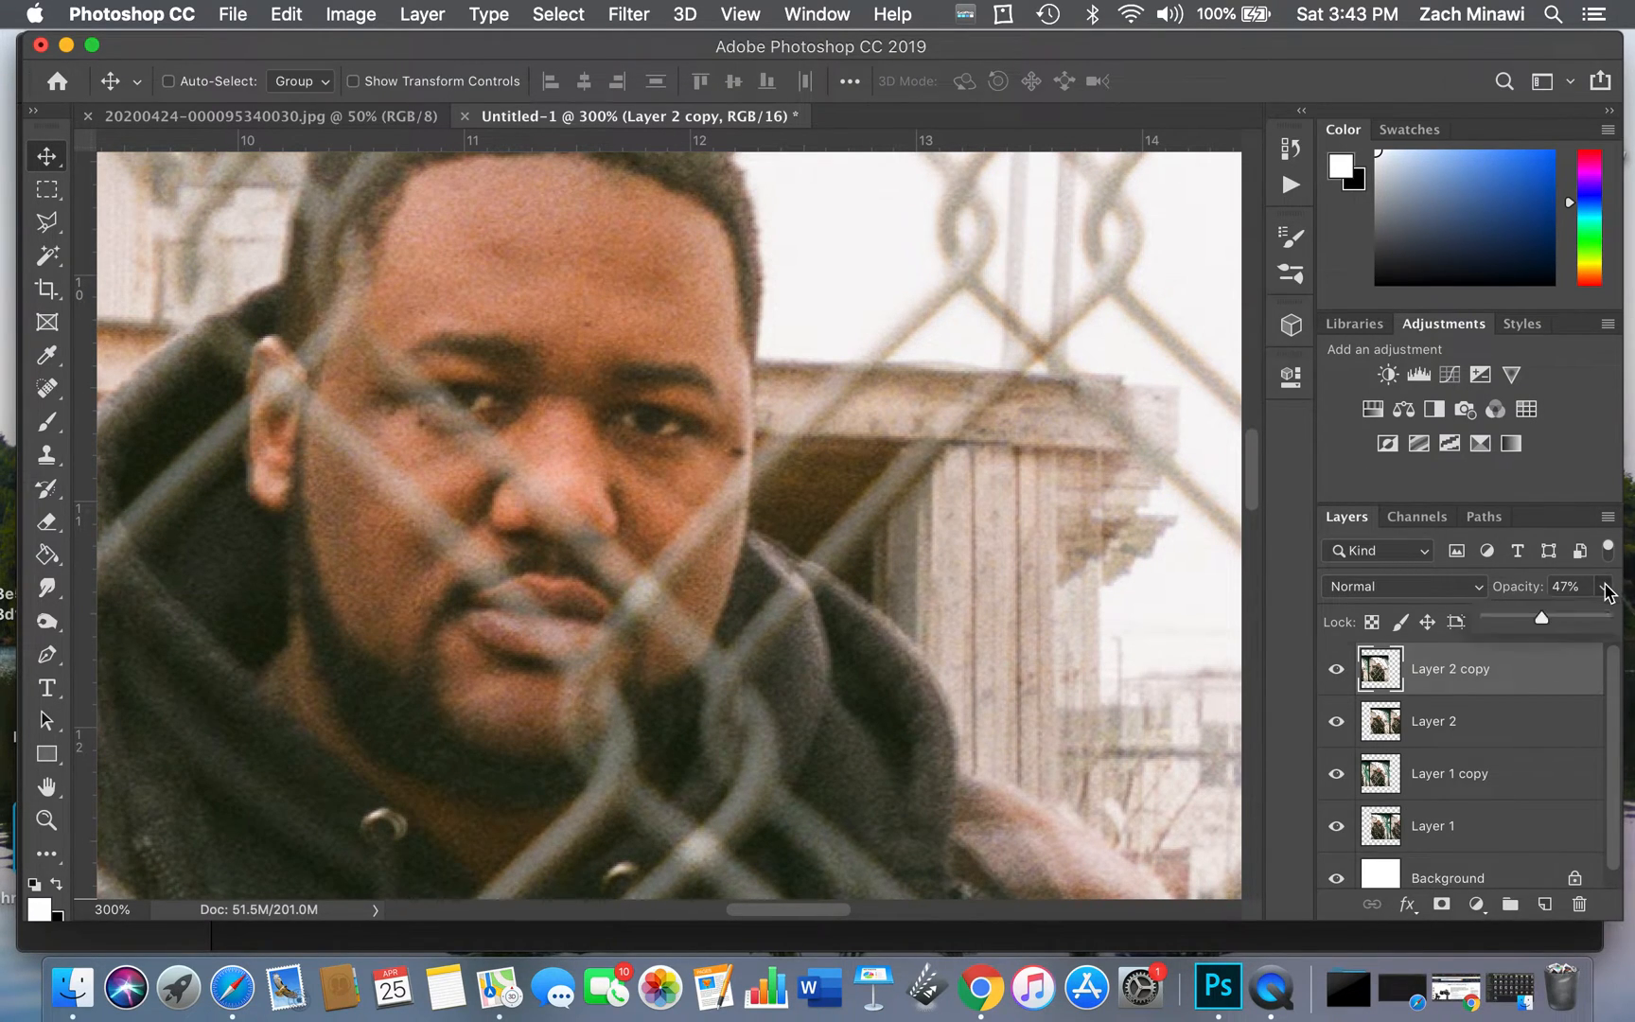
pyautogui.moveTo(1542, 623); pyautogui.dragTo(1604, 620)
# Hide Layer 2 copy, Layer 2 and Layer 1 copy so only Layer 1 shows above the background
pyautogui.click(47, 822)
pyautogui.click(216, 80)
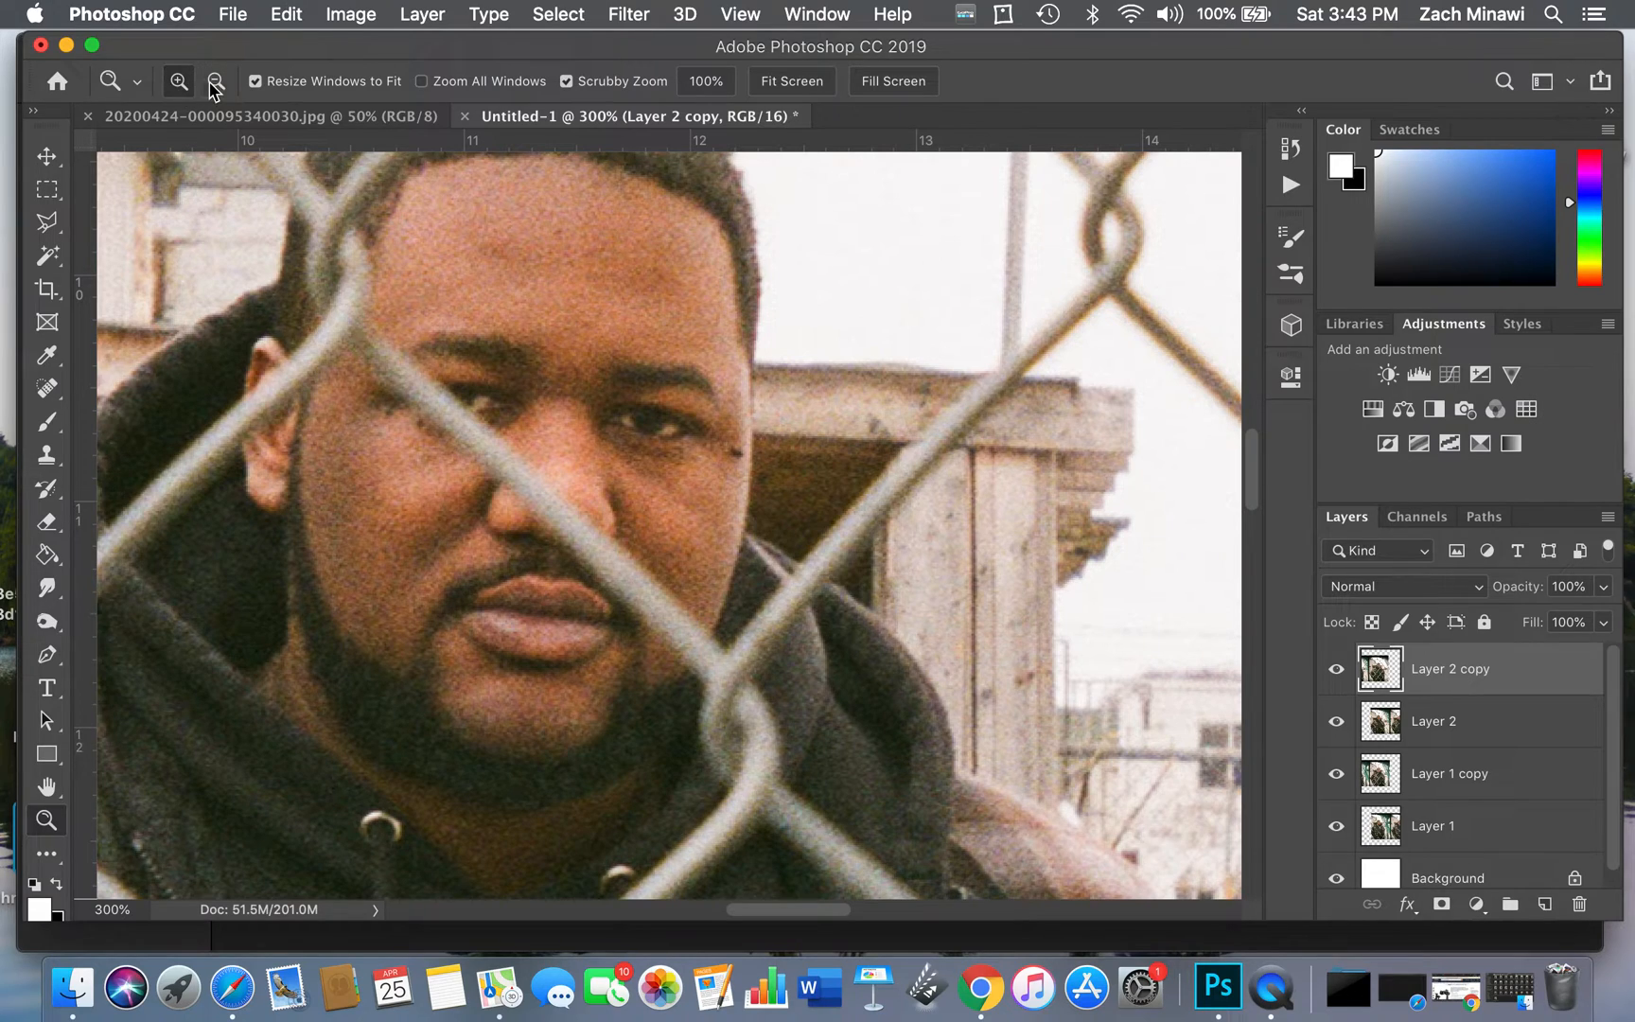
pyautogui.click(416, 417)
pyautogui.click(416, 418)
pyautogui.click(416, 417)
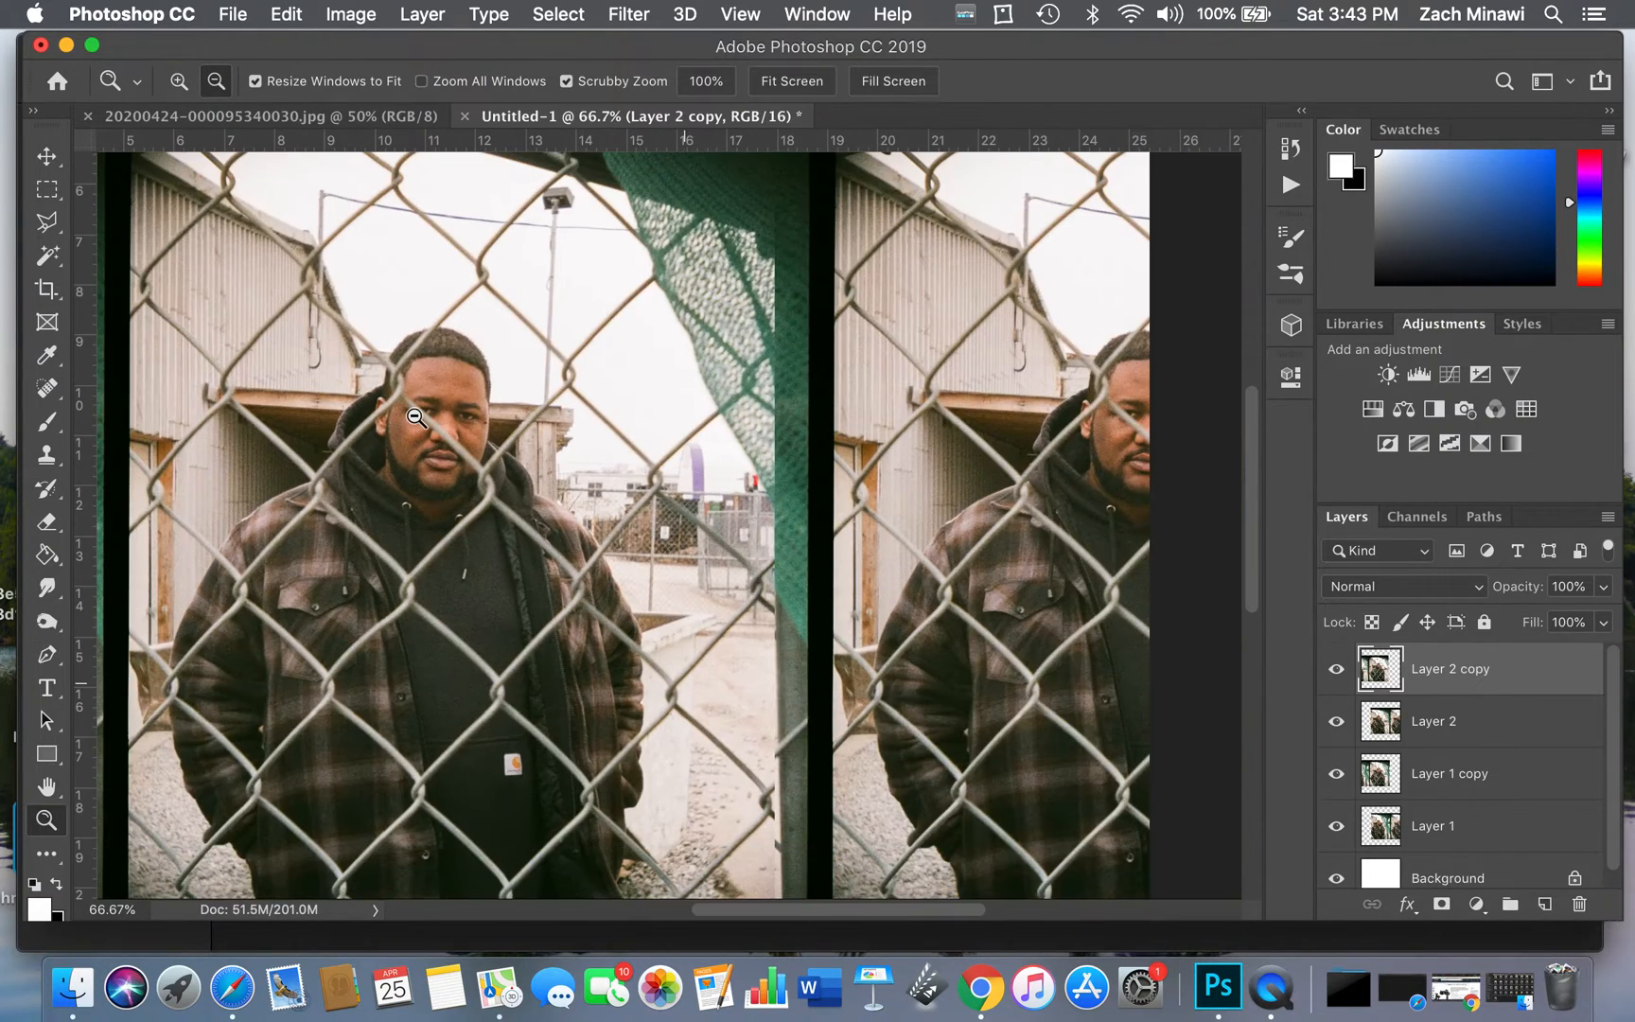
pyautogui.click(416, 417)
pyautogui.hscroll(-5, 568, 440)
pyautogui.scroll(2, 568, 440)
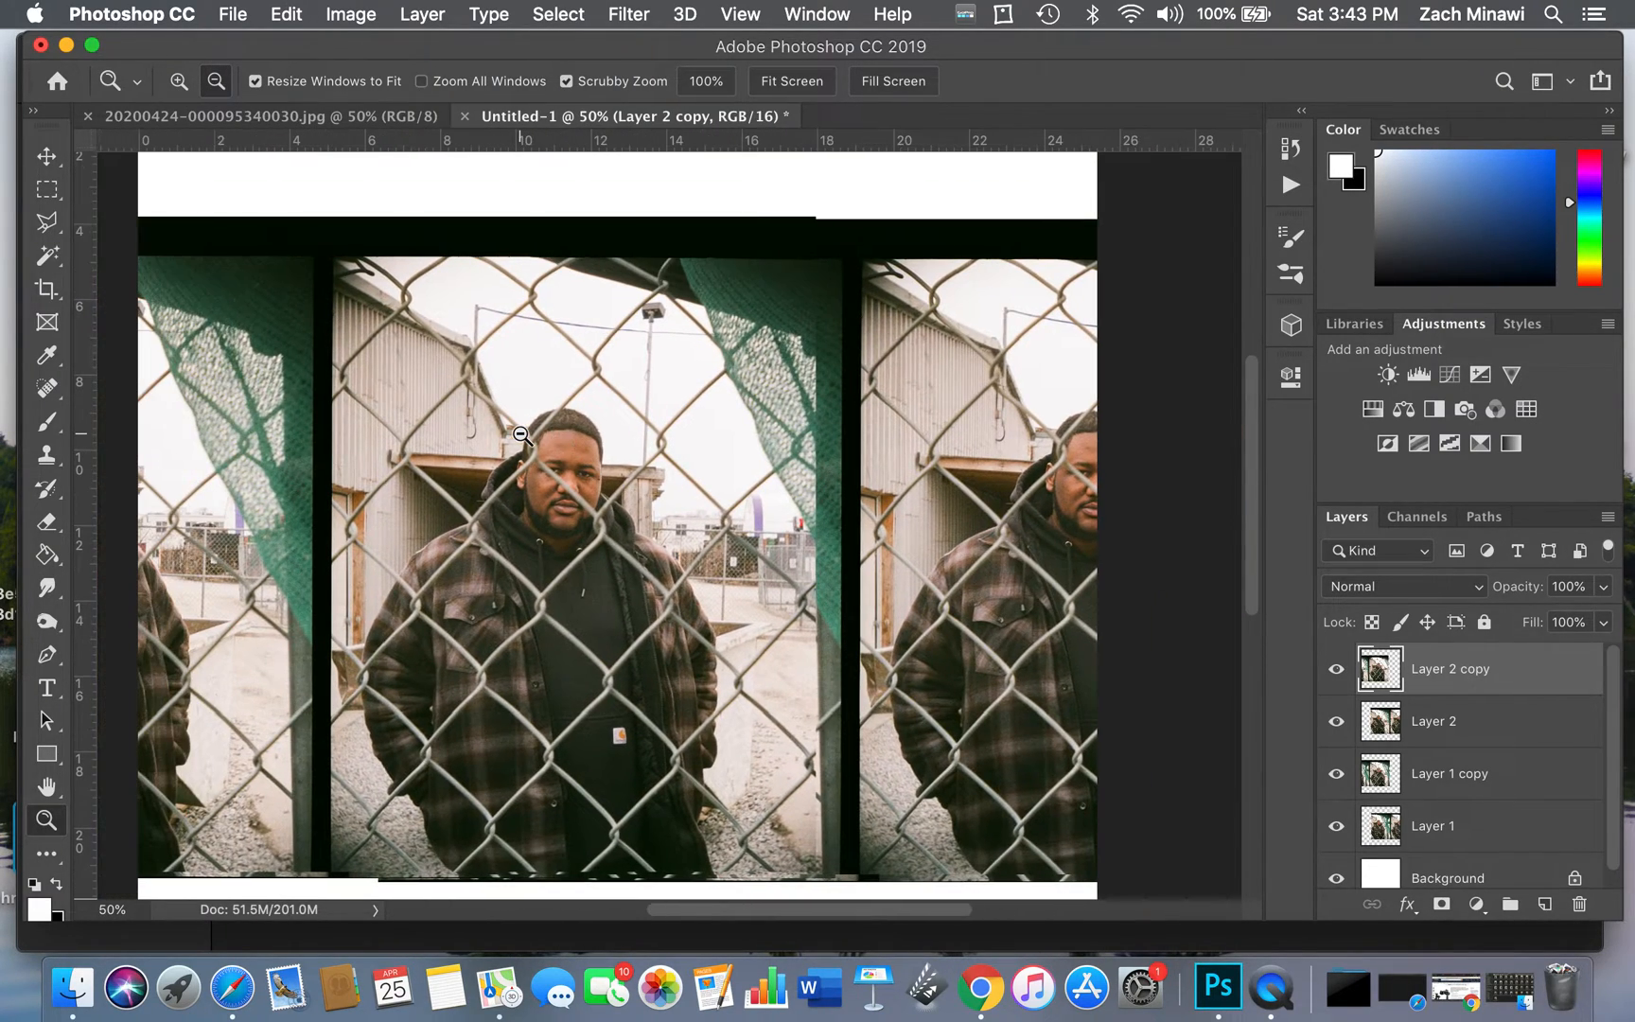
pyautogui.click(1336, 674)
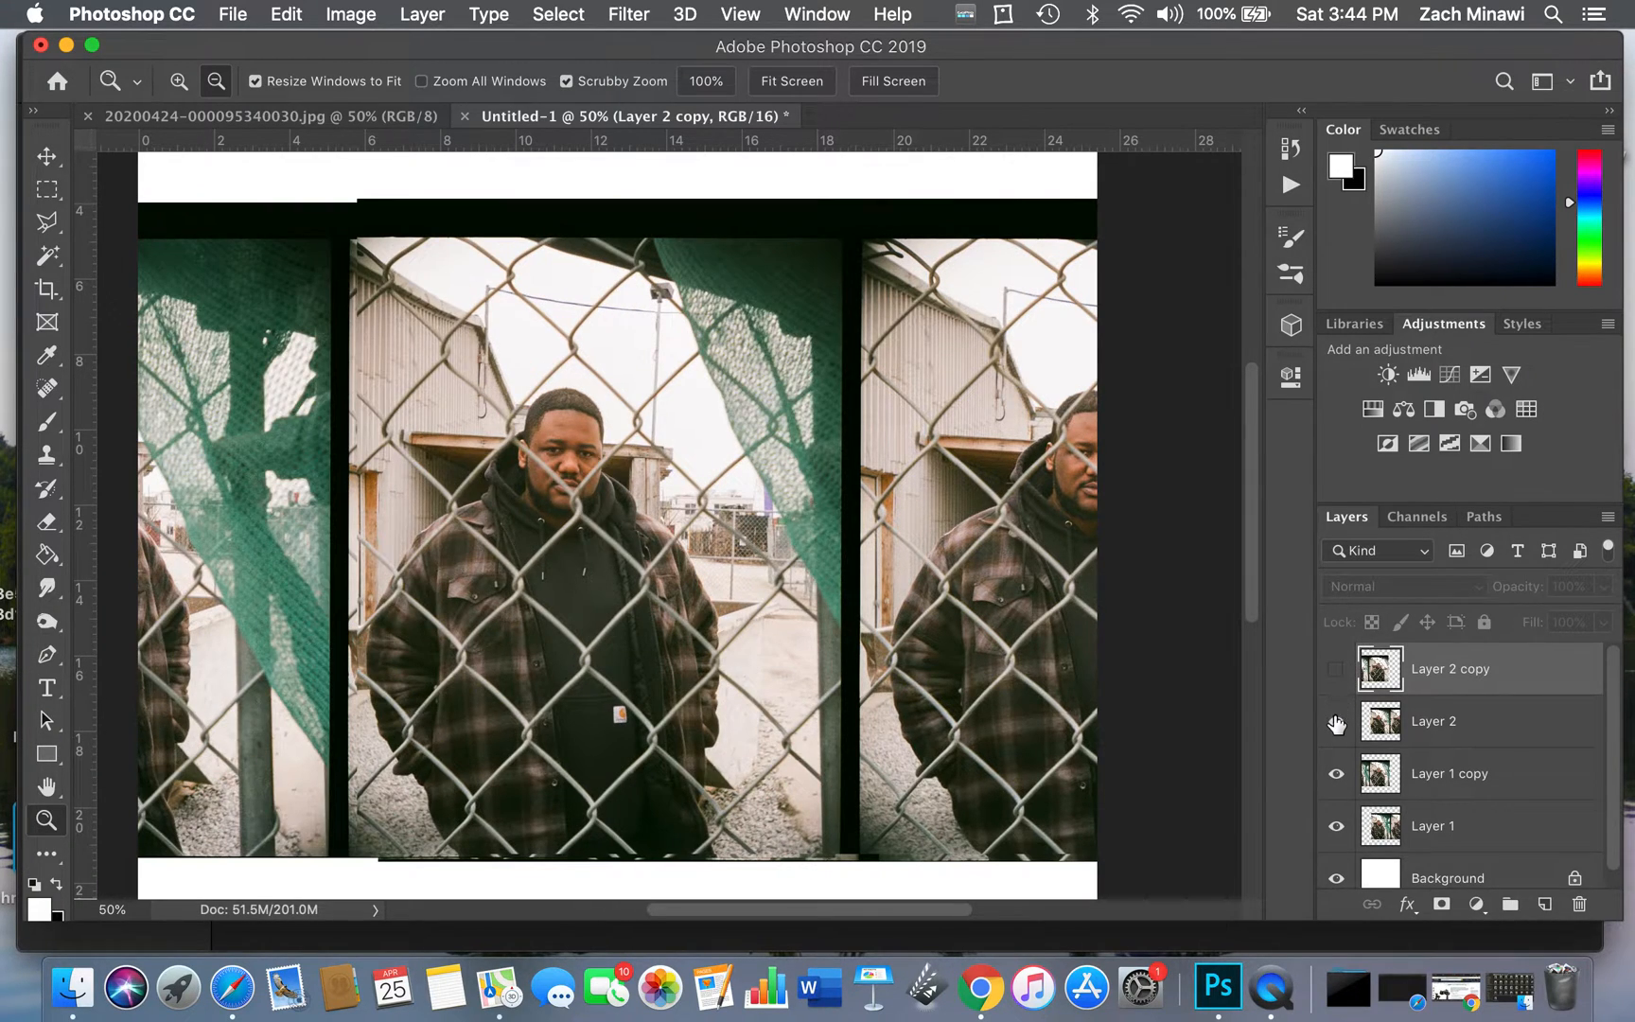
pyautogui.click(1337, 722)
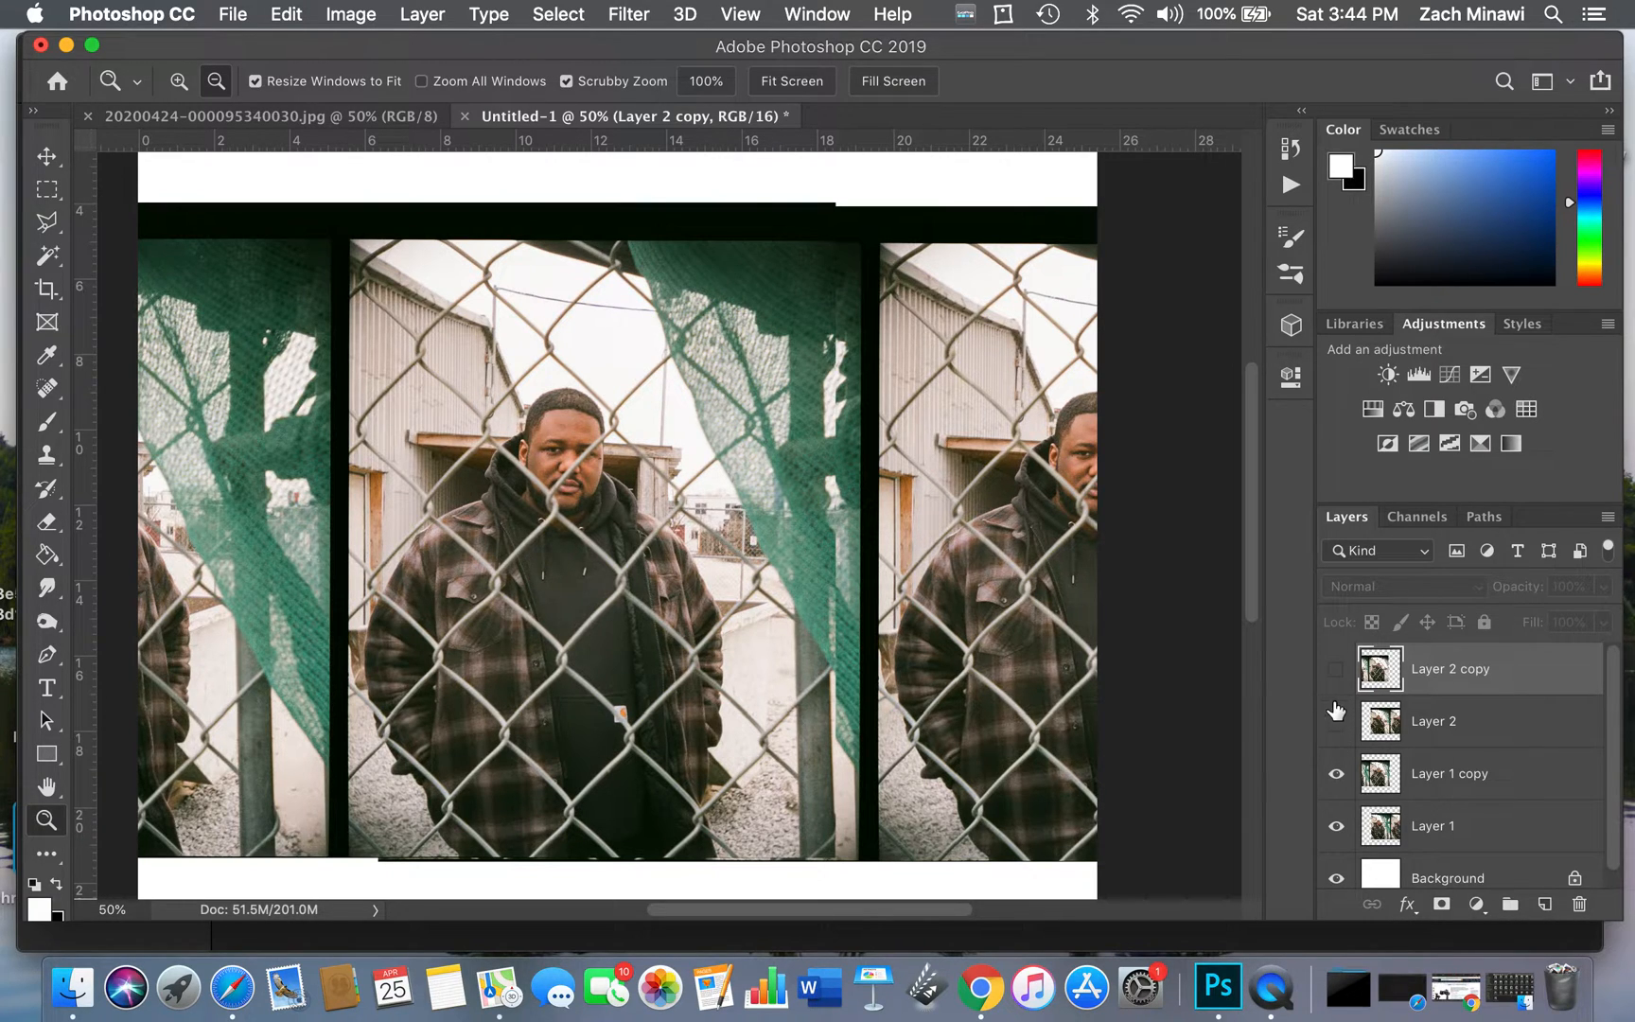
pyautogui.click(1336, 776)
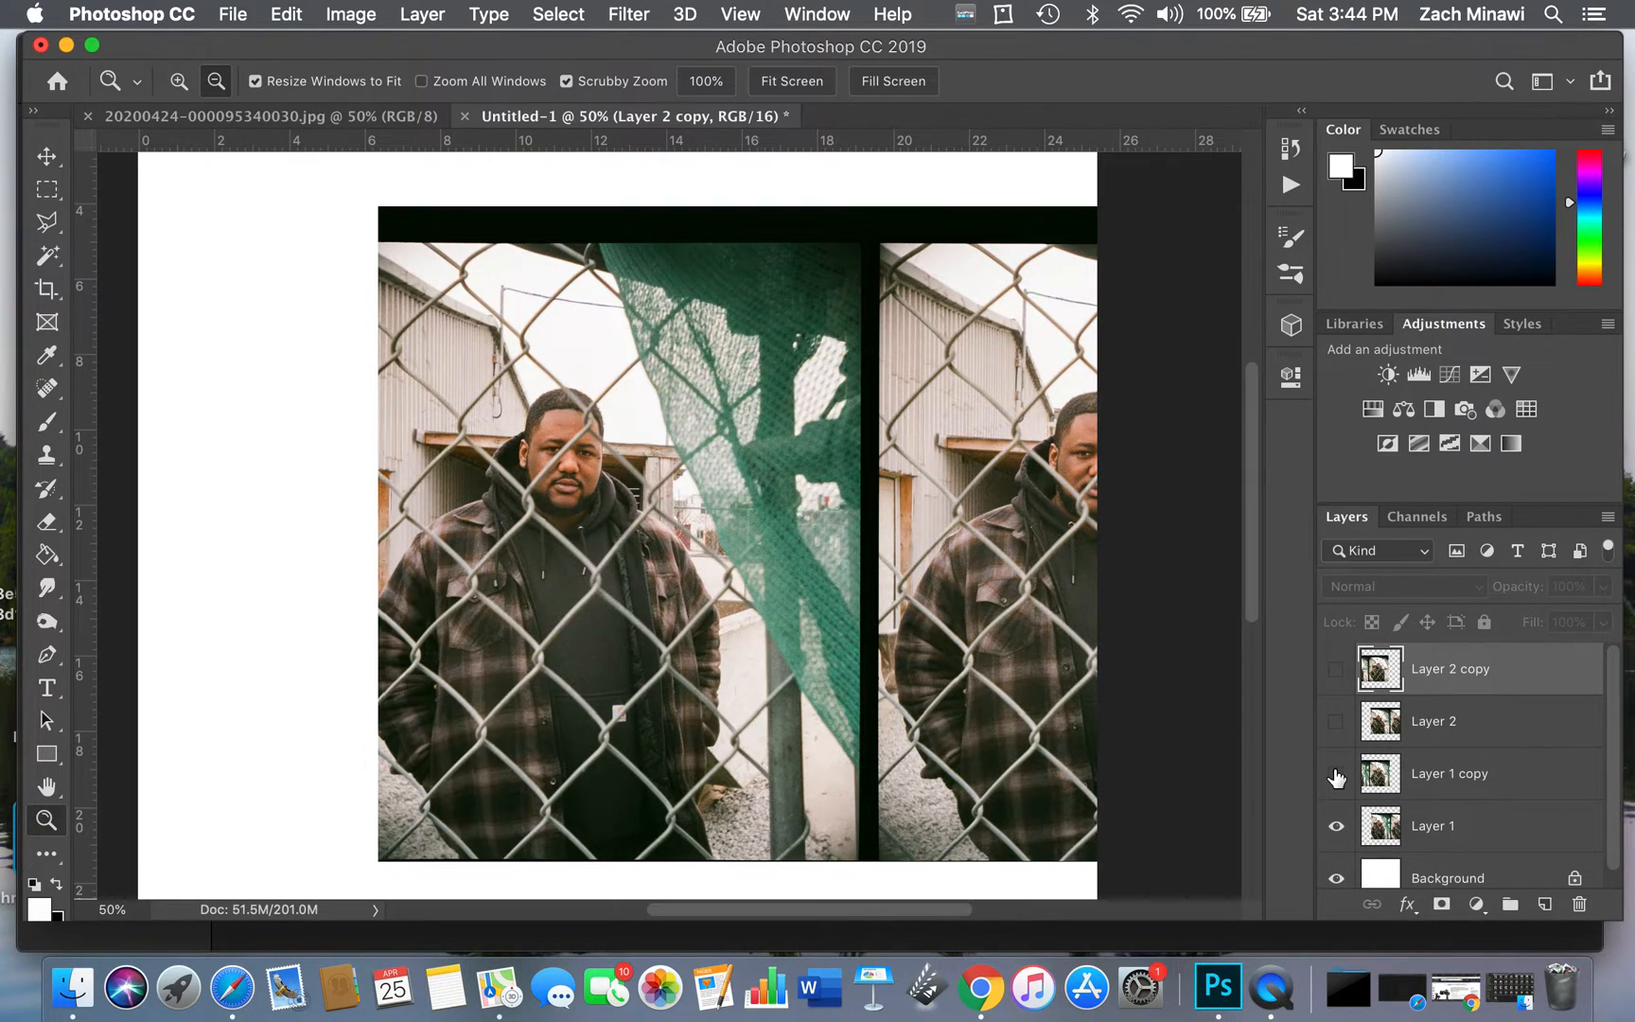
# Toggle the visibility of Layer 2 copy repeatedly to compare its face alignment with Layer 1
pyautogui.click(1332, 676)
pyautogui.click(1331, 677)
pyautogui.click(1332, 677)
pyautogui.click(1331, 676)
pyautogui.click(1331, 677)
pyautogui.click(1332, 676)
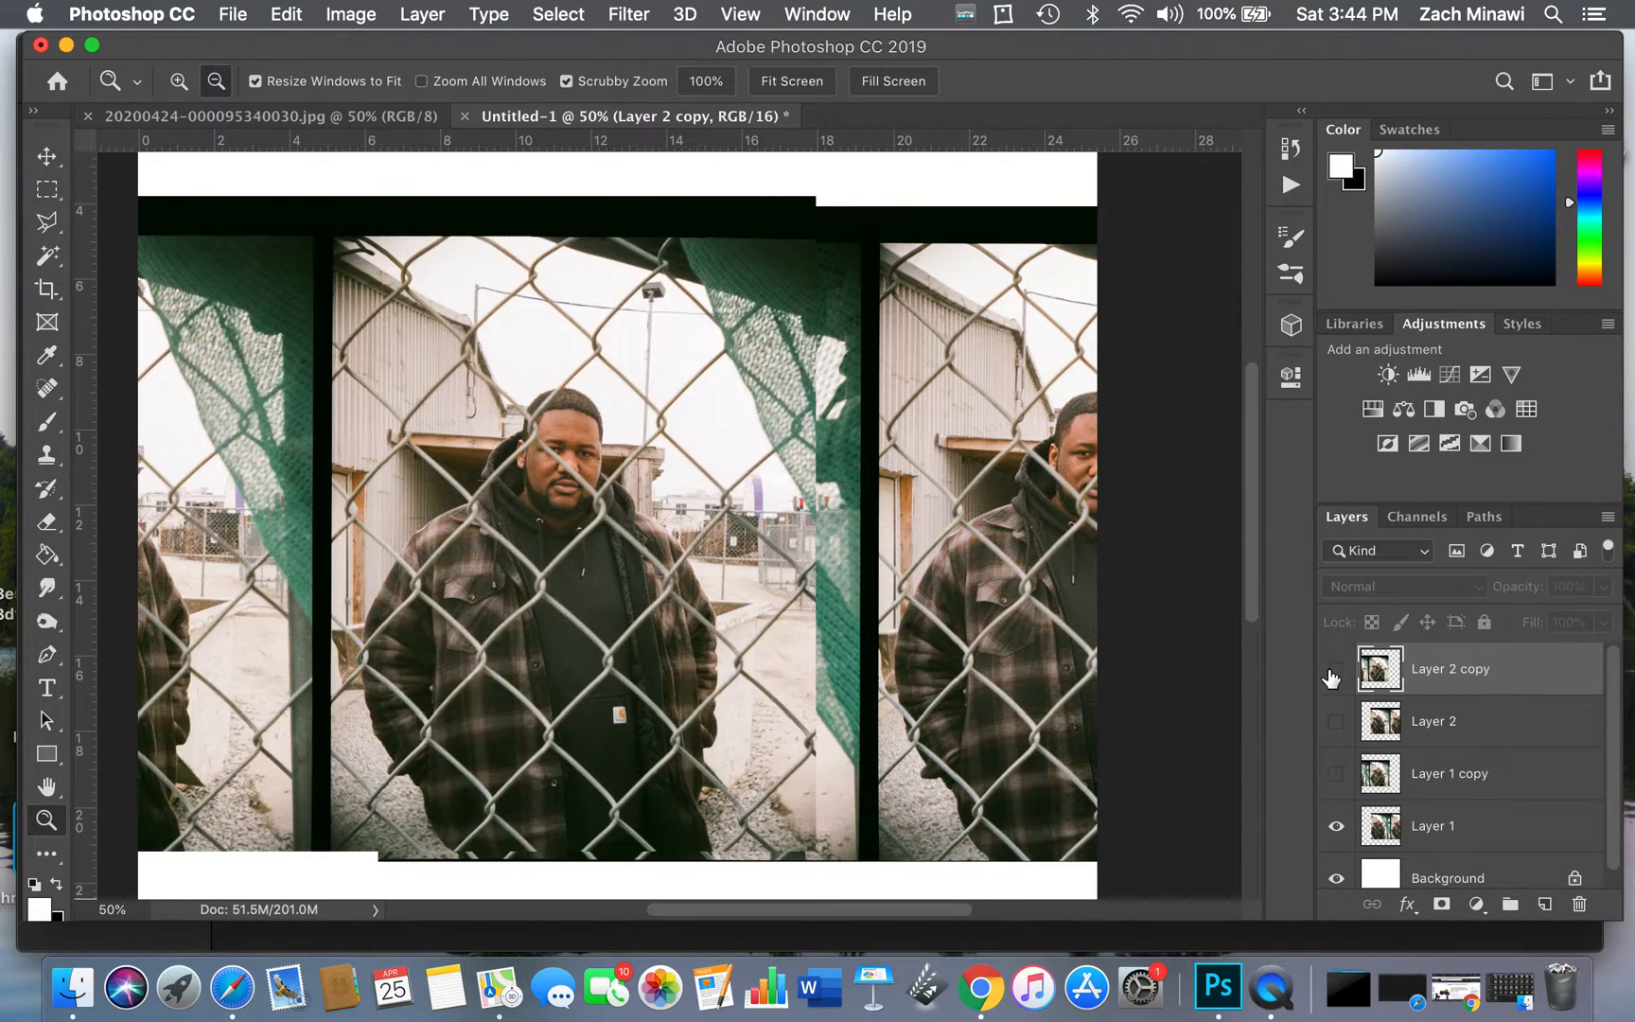
pyautogui.click(1332, 676)
pyautogui.click(1331, 676)
pyautogui.click(1332, 677)
pyautogui.click(1332, 677)
pyautogui.click(1331, 677)
pyautogui.click(1332, 677)
pyautogui.click(1332, 677)
pyautogui.click(1331, 677)
pyautogui.click(1331, 677)
pyautogui.click(1332, 676)
pyautogui.click(1331, 676)
pyautogui.click(1331, 677)
pyautogui.click(1331, 677)
pyautogui.click(1332, 677)
pyautogui.click(1332, 676)
pyautogui.click(1332, 676)
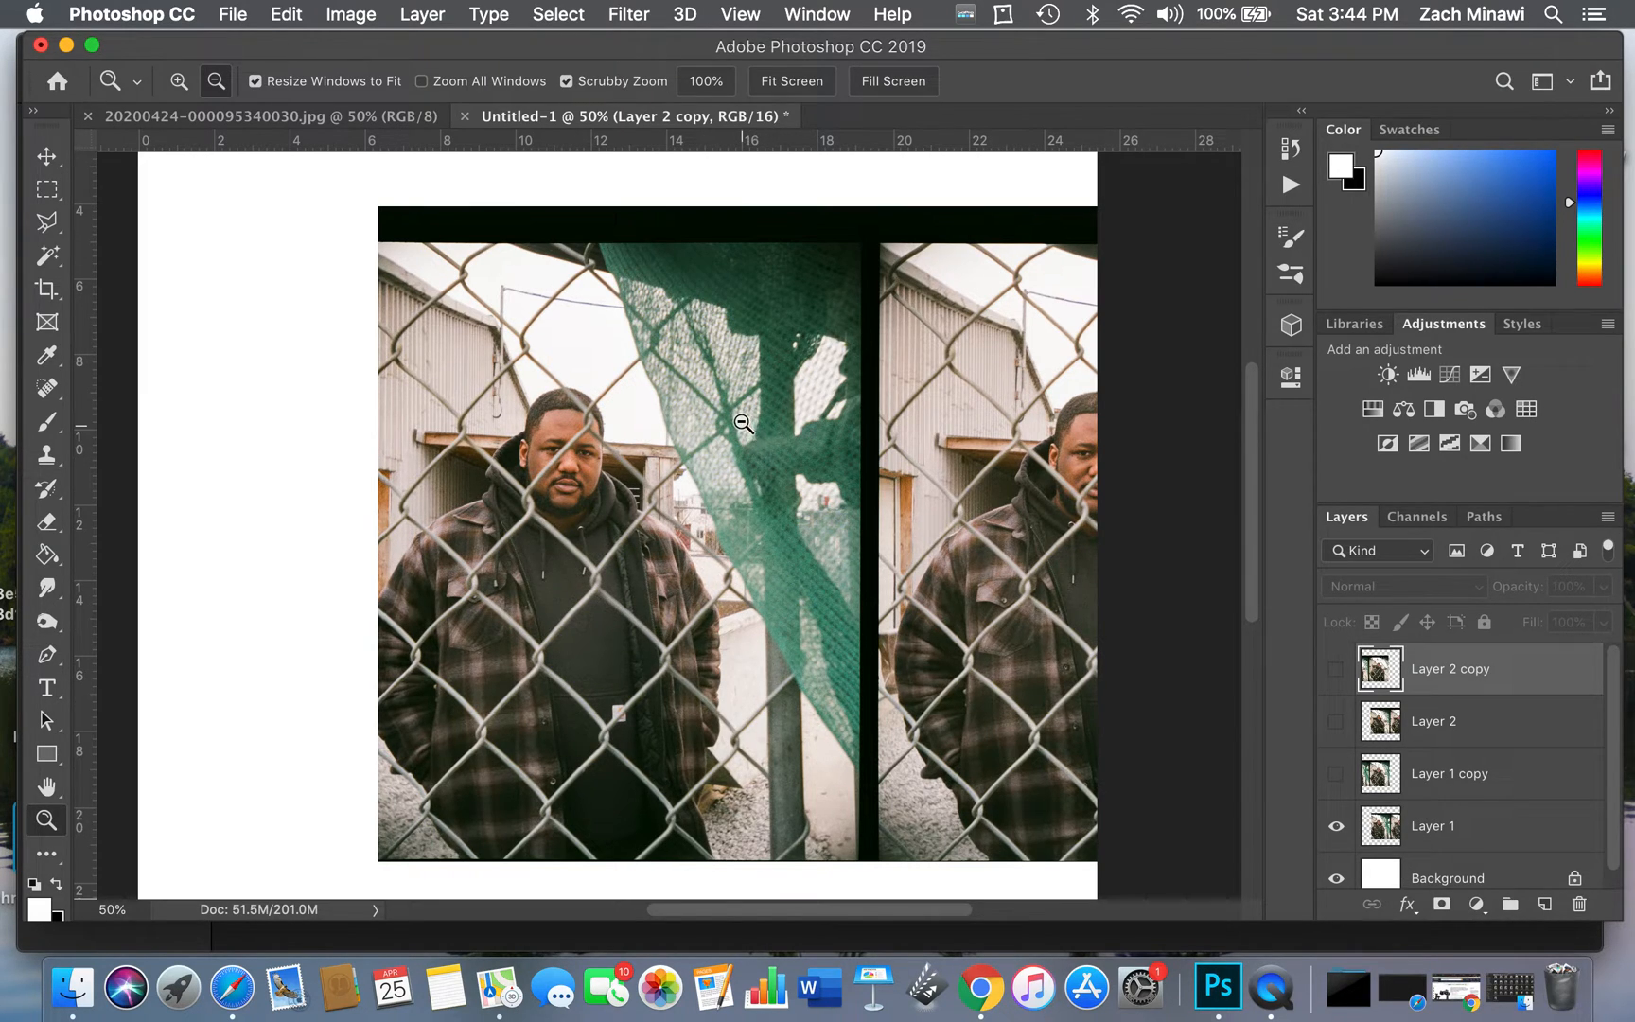
# Crop the canvas to the first frame of Layer 1, excluding the white margins, black border and neighbouring frame
pyautogui.moveTo(754, 427)
pyautogui.mouseDown()
pyautogui.moveTo(730, 426)
pyautogui.moveTo(750, 426)
pyautogui.mouseUp()
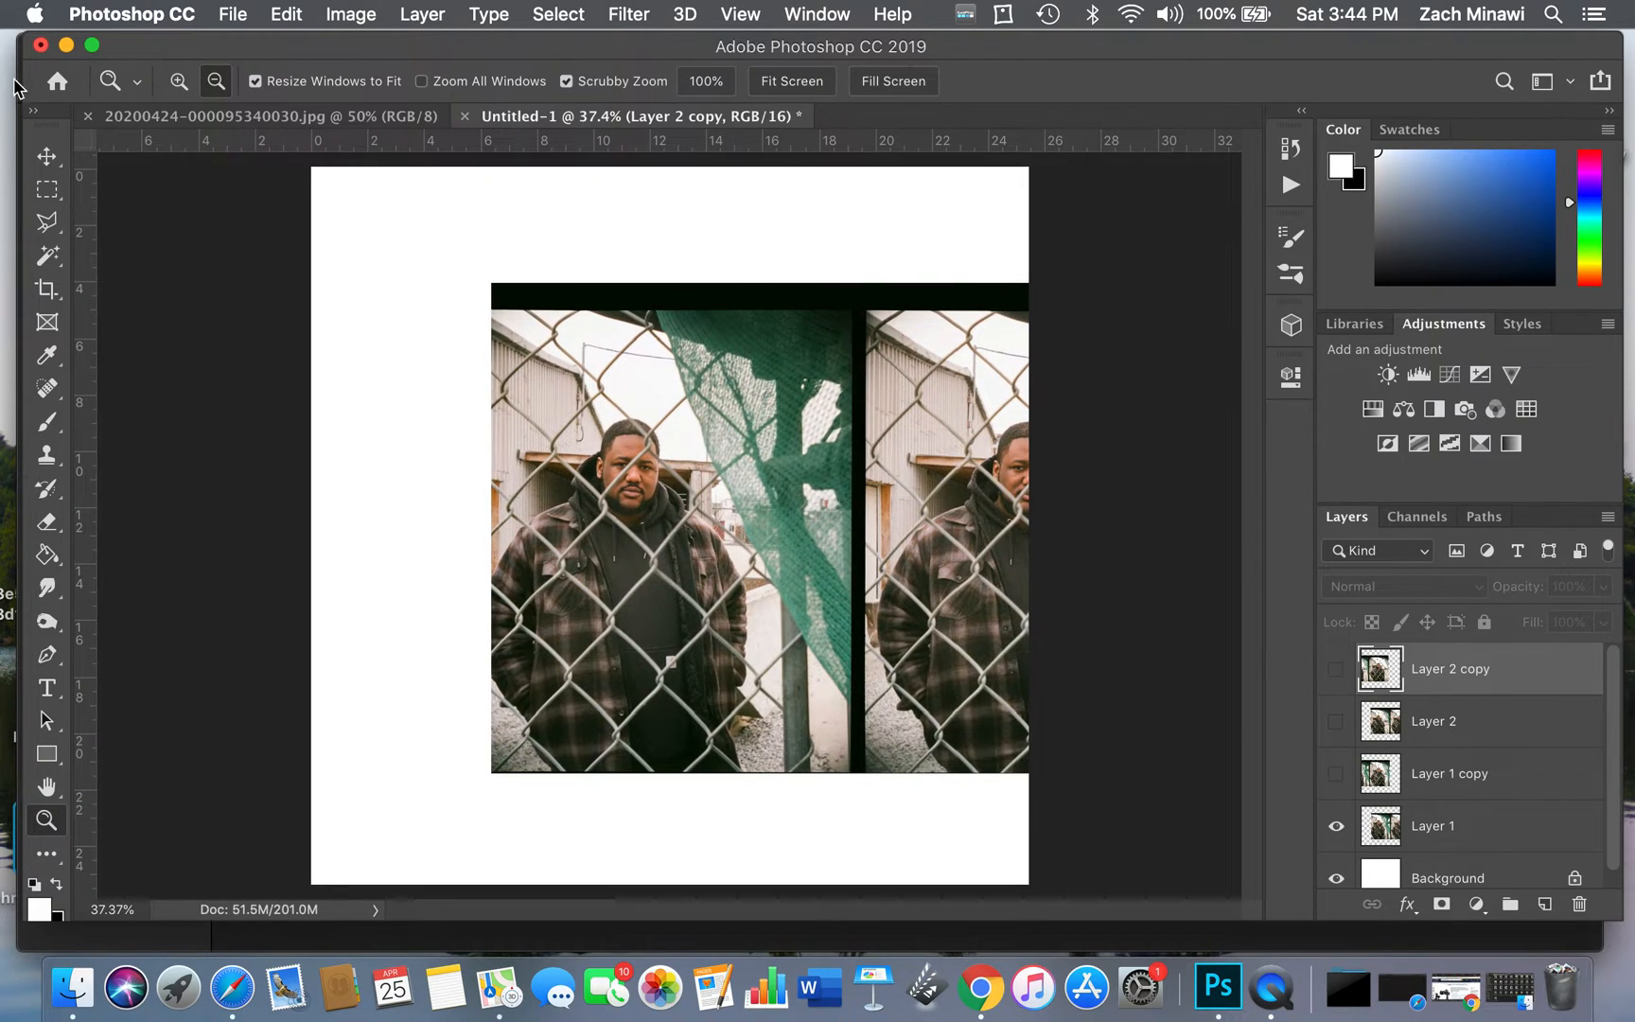
pyautogui.click(47, 286)
pyautogui.moveTo(668, 167); pyautogui.dragTo(674, 251)
pyautogui.moveTo(1018, 547); pyautogui.dragTo(935, 530)
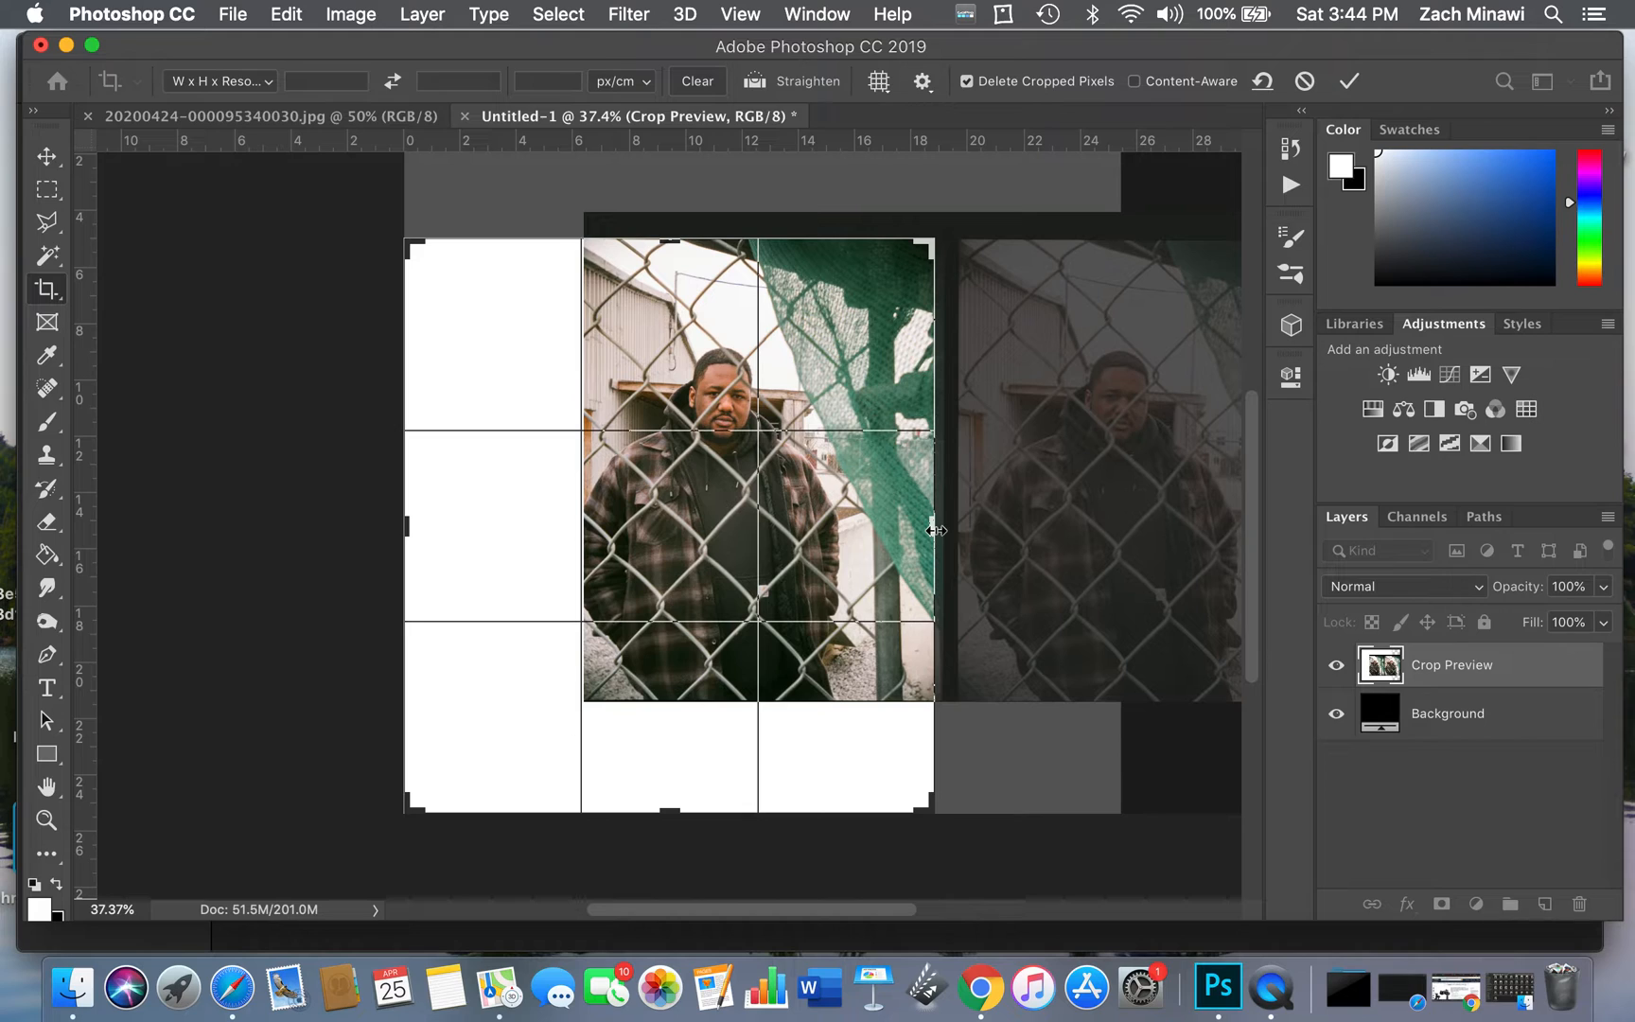
pyautogui.moveTo(394, 530); pyautogui.dragTo(495, 529)
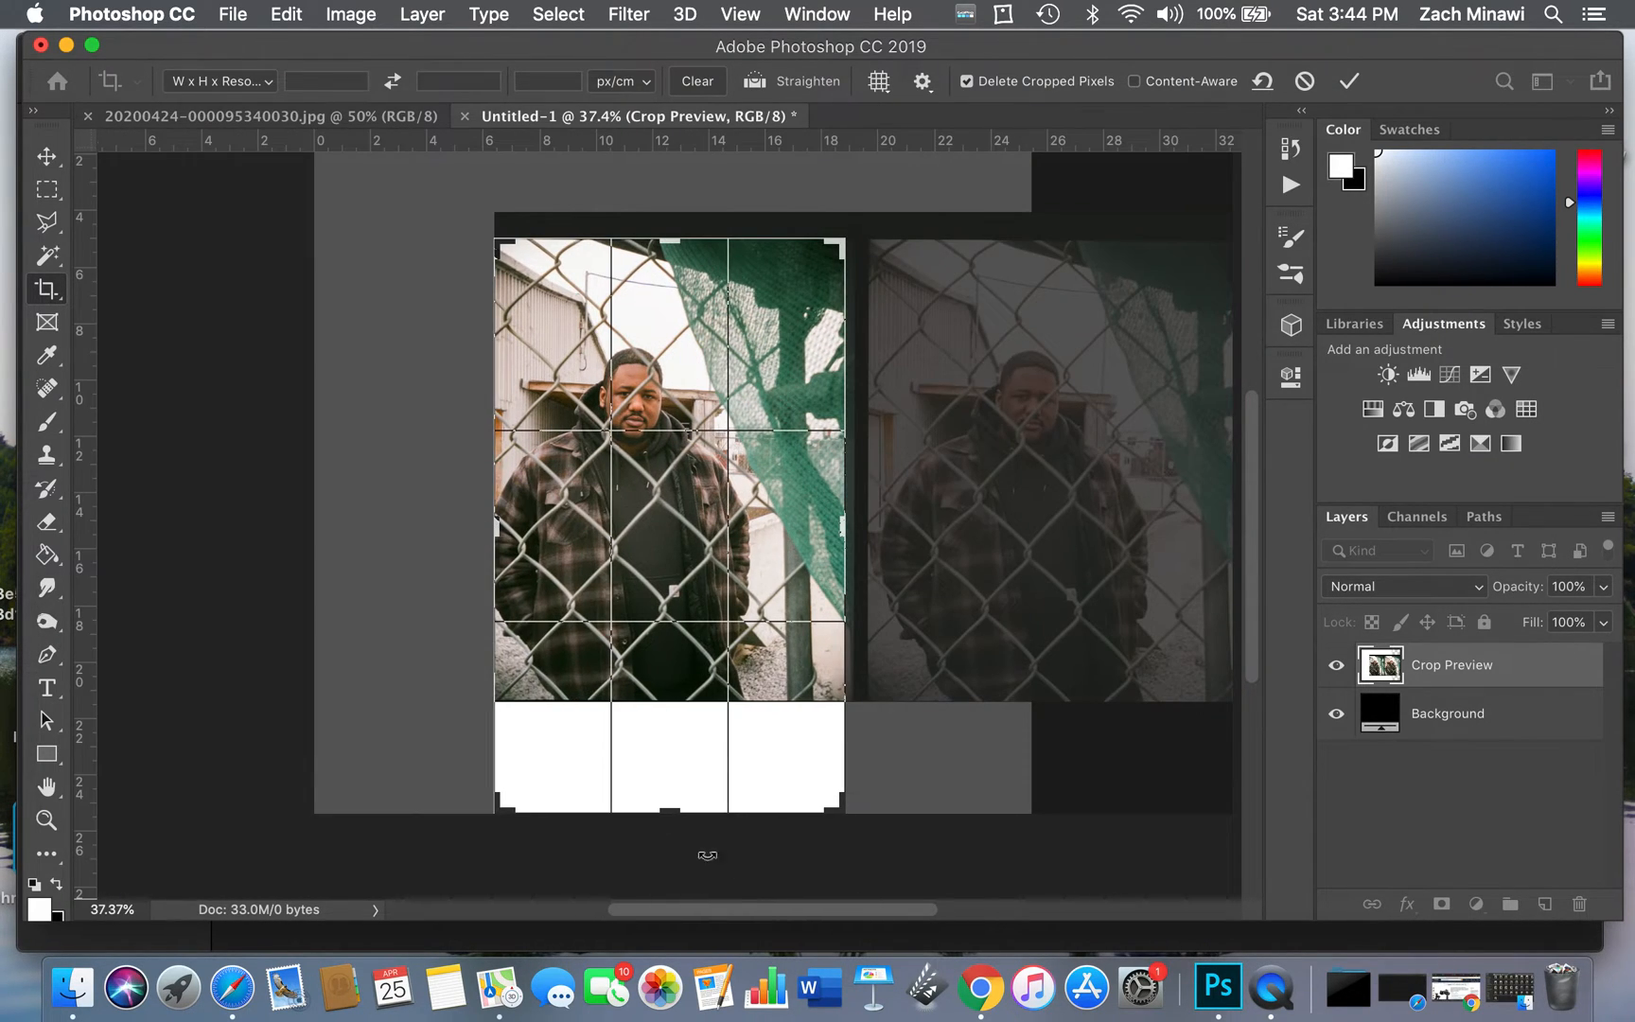
pyautogui.moveTo(669, 807); pyautogui.dragTo(671, 752)
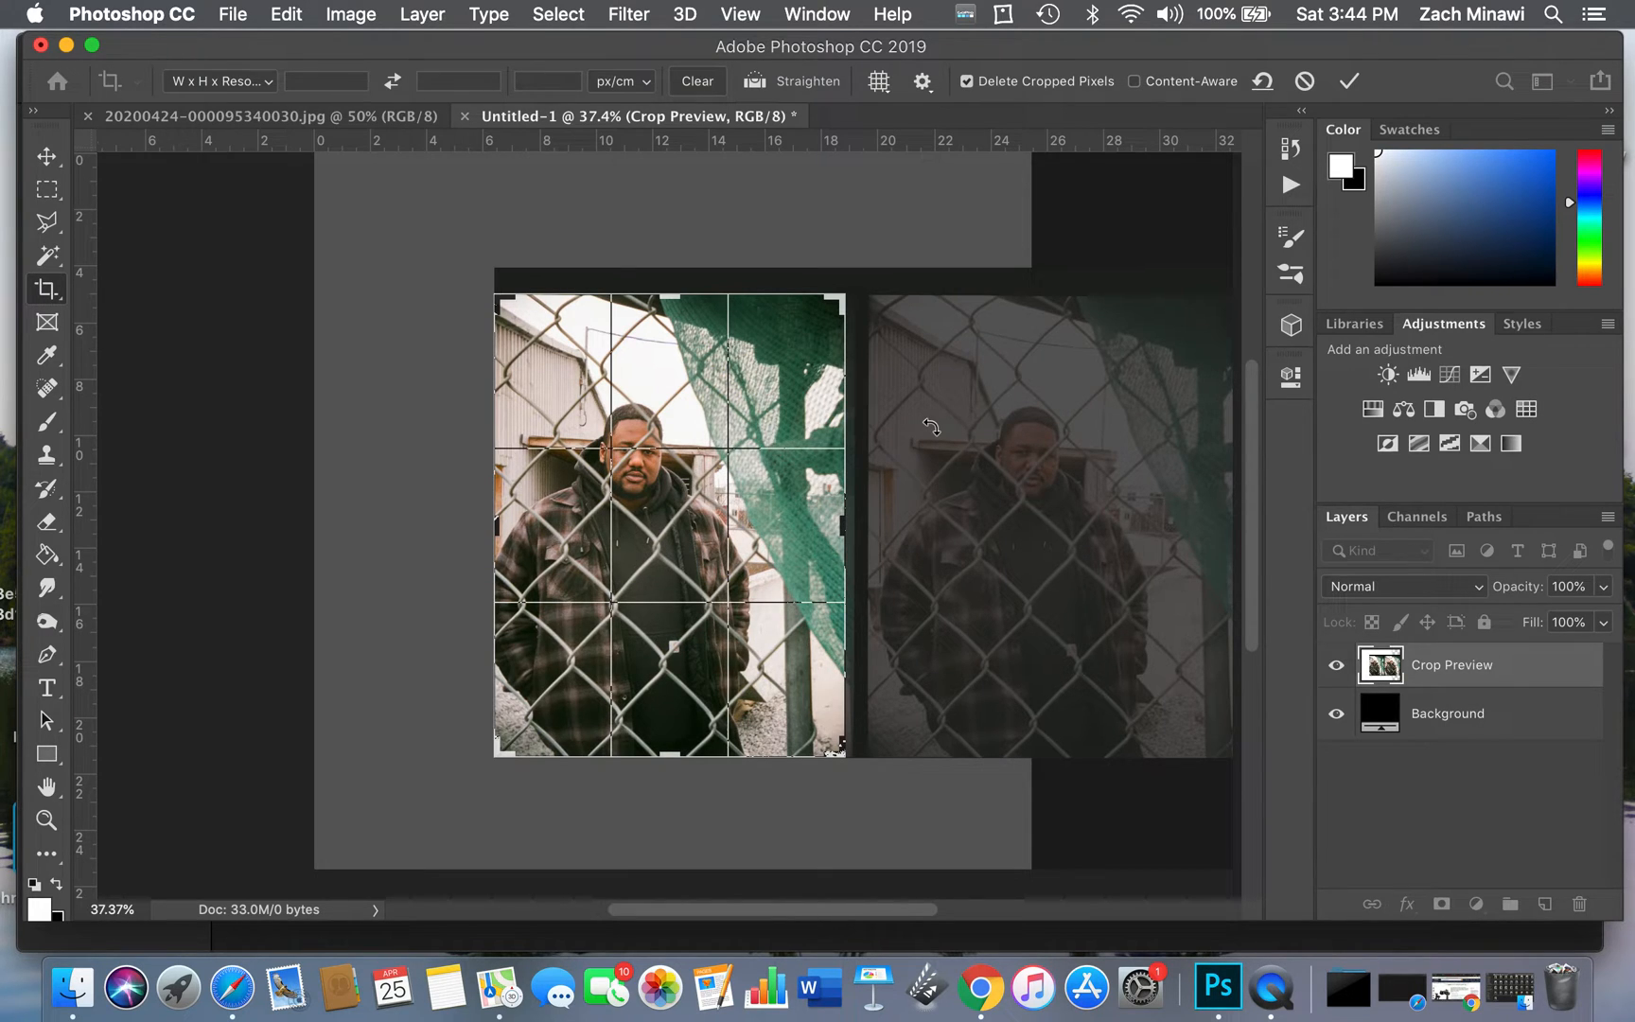
pyautogui.press('Return')
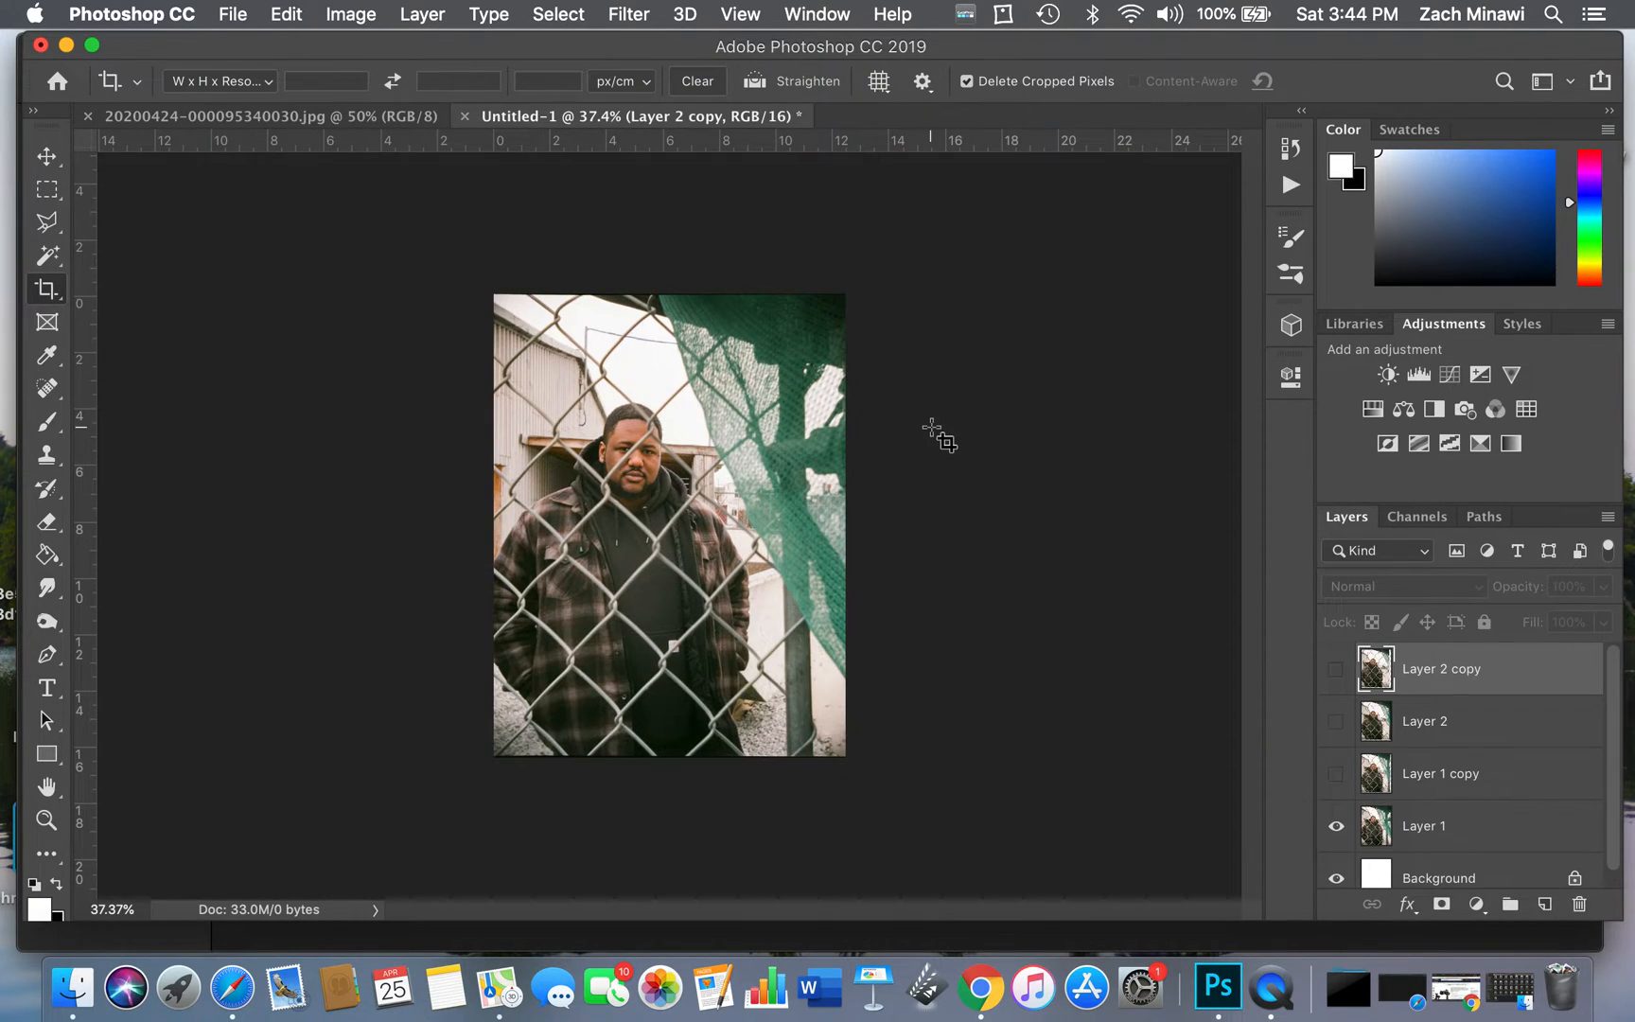
# Crop a thin strip off the upper edge of the Layer 1 frame
pyautogui.click(699, 306)
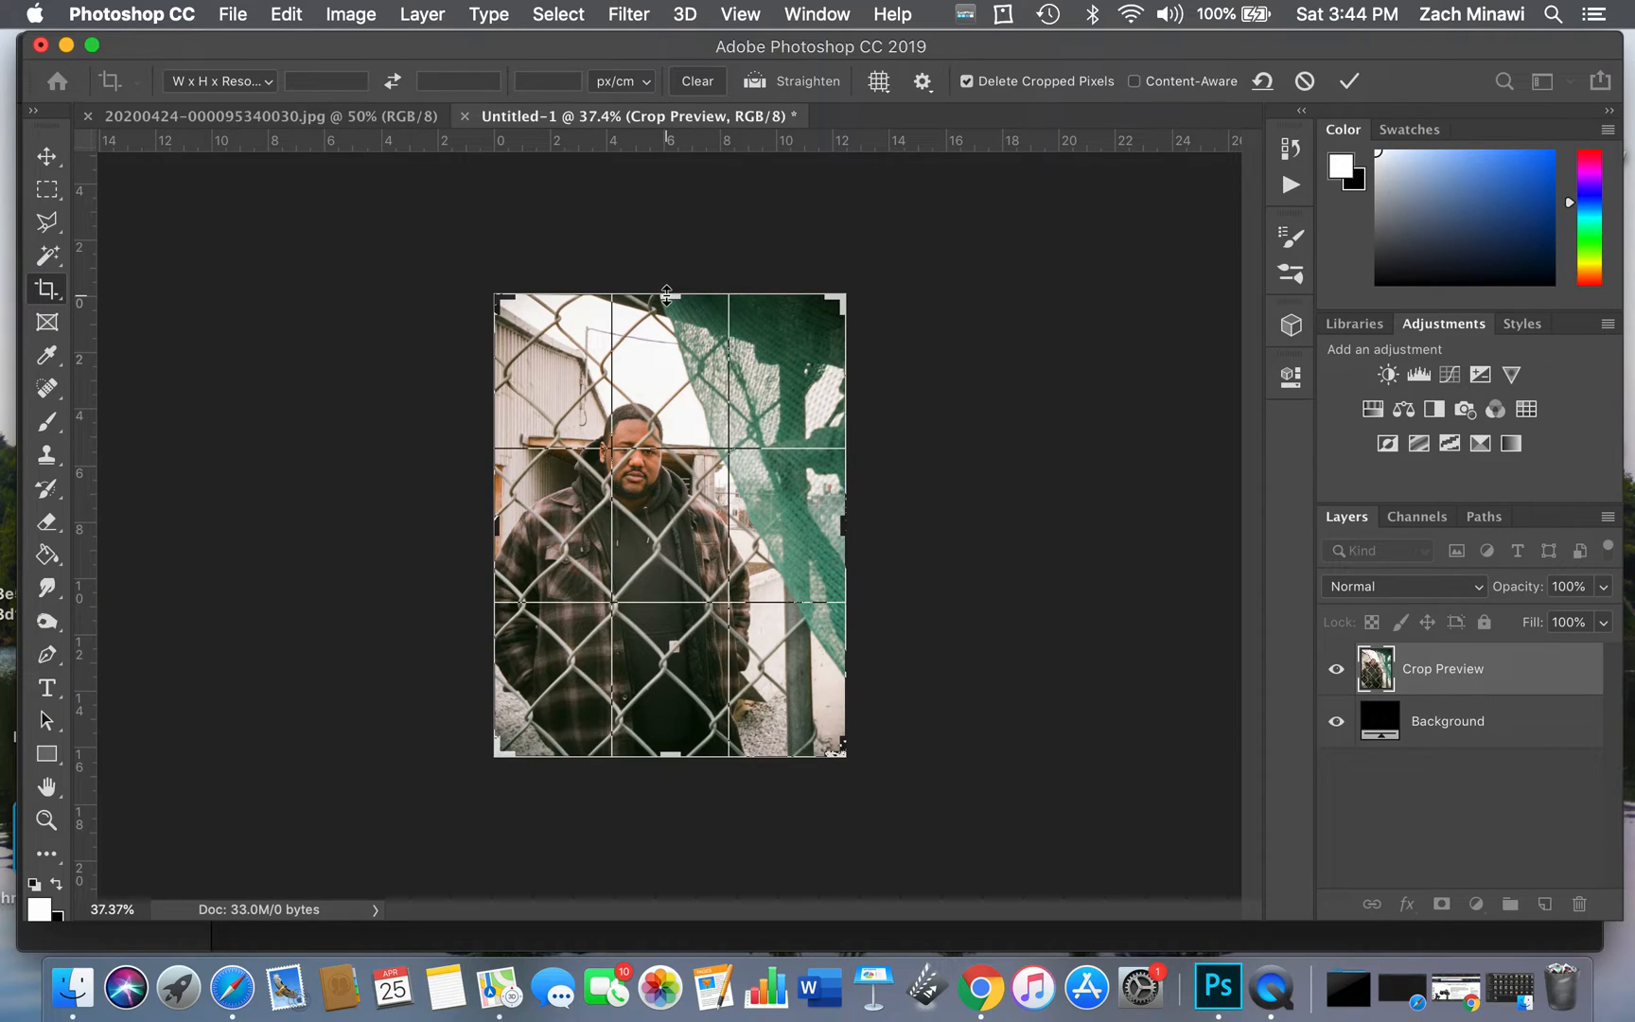
pyautogui.moveTo(668, 298); pyautogui.dragTo(668, 300)
pyautogui.press('Return')
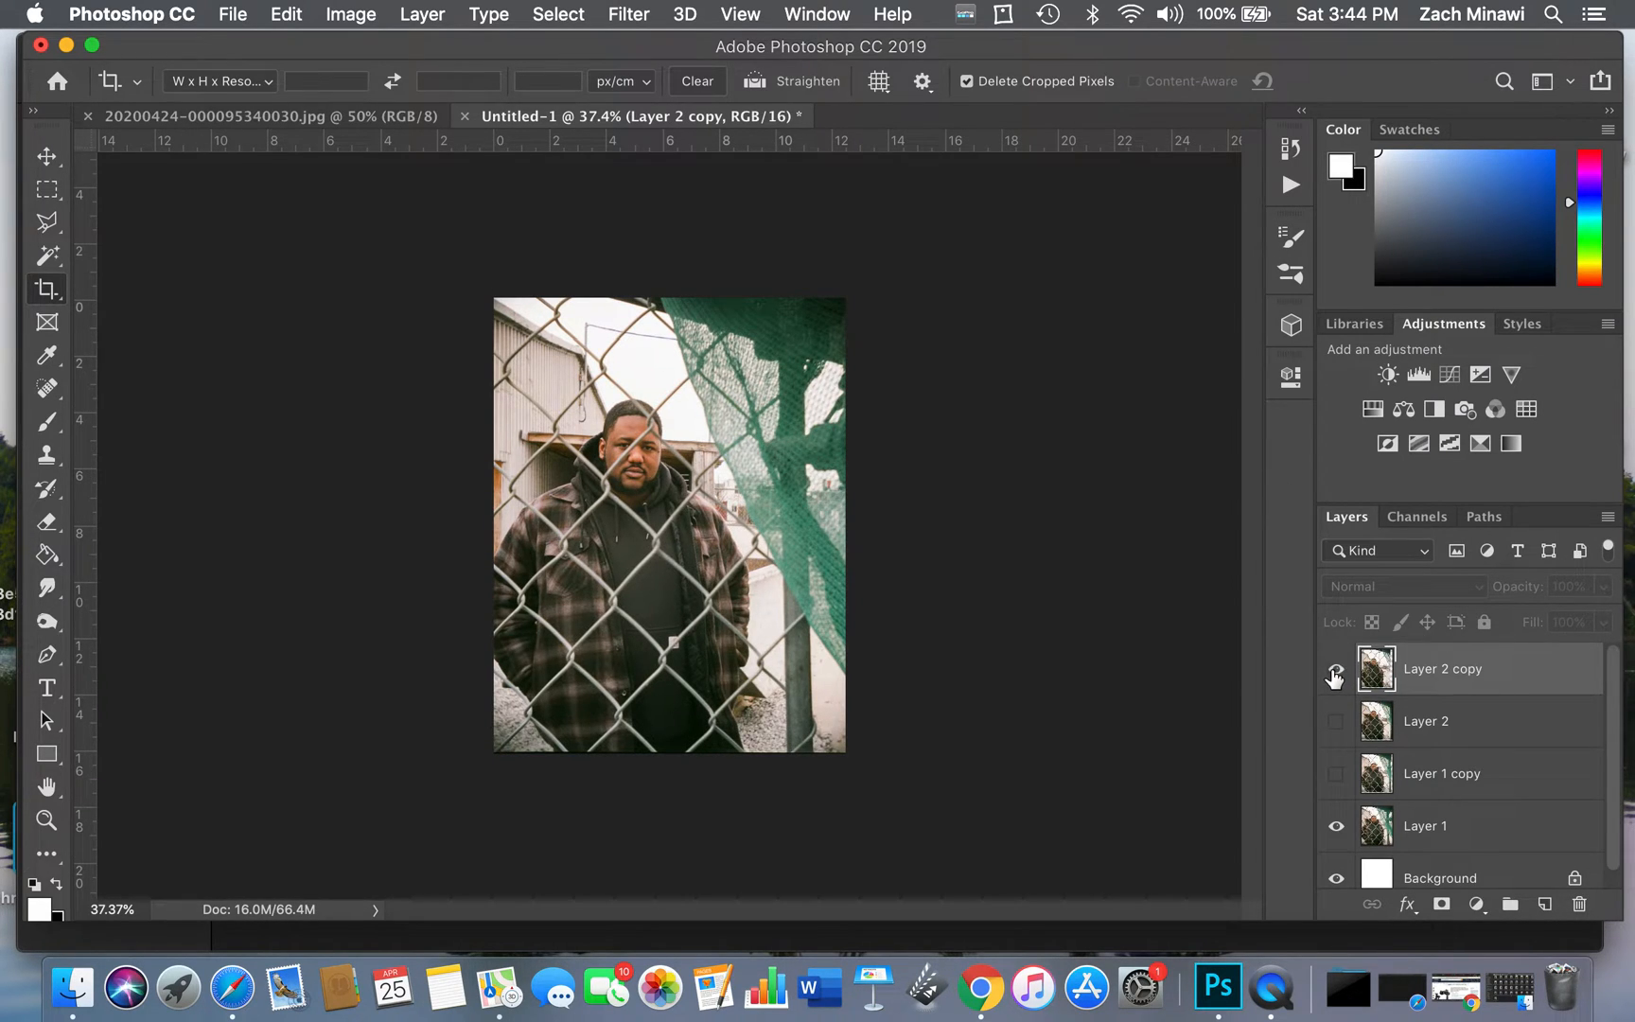
# Show Layer 2 copy with Layer 1 hidden and crop the canvas to its frame, removing the white side and lower strips, height about 15.67 cm
pyautogui.click(1335, 670)
pyautogui.click(1336, 829)
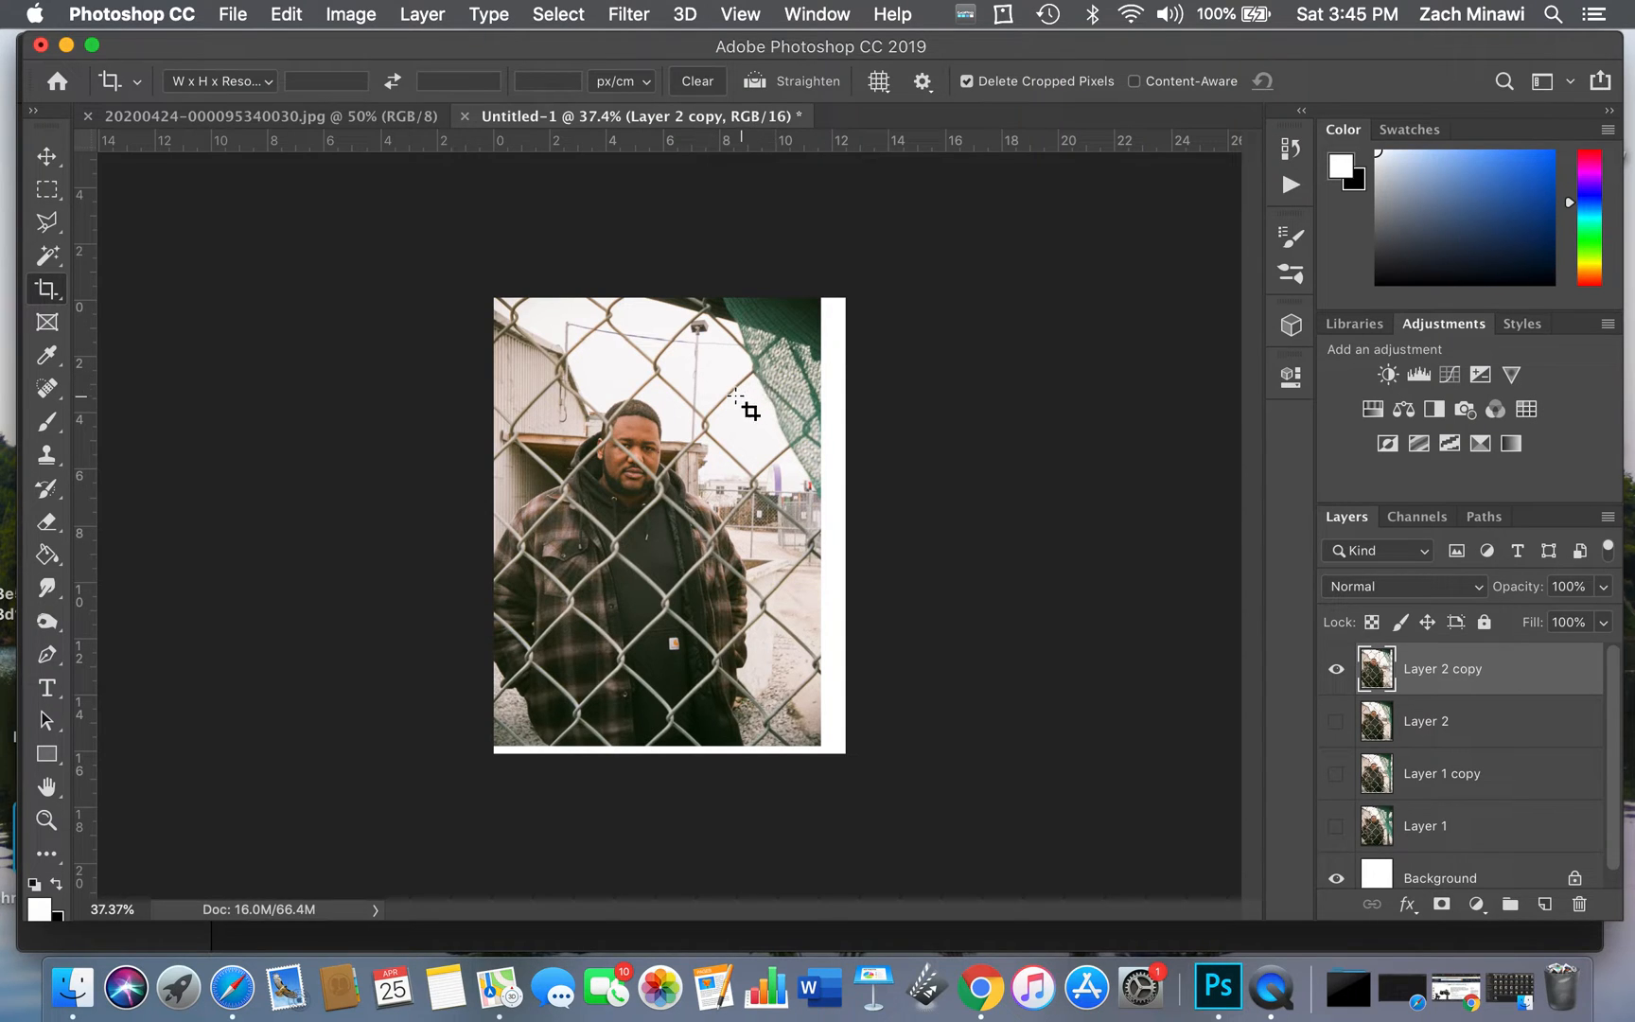
pyautogui.moveTo(671, 756); pyautogui.dragTo(672, 747)
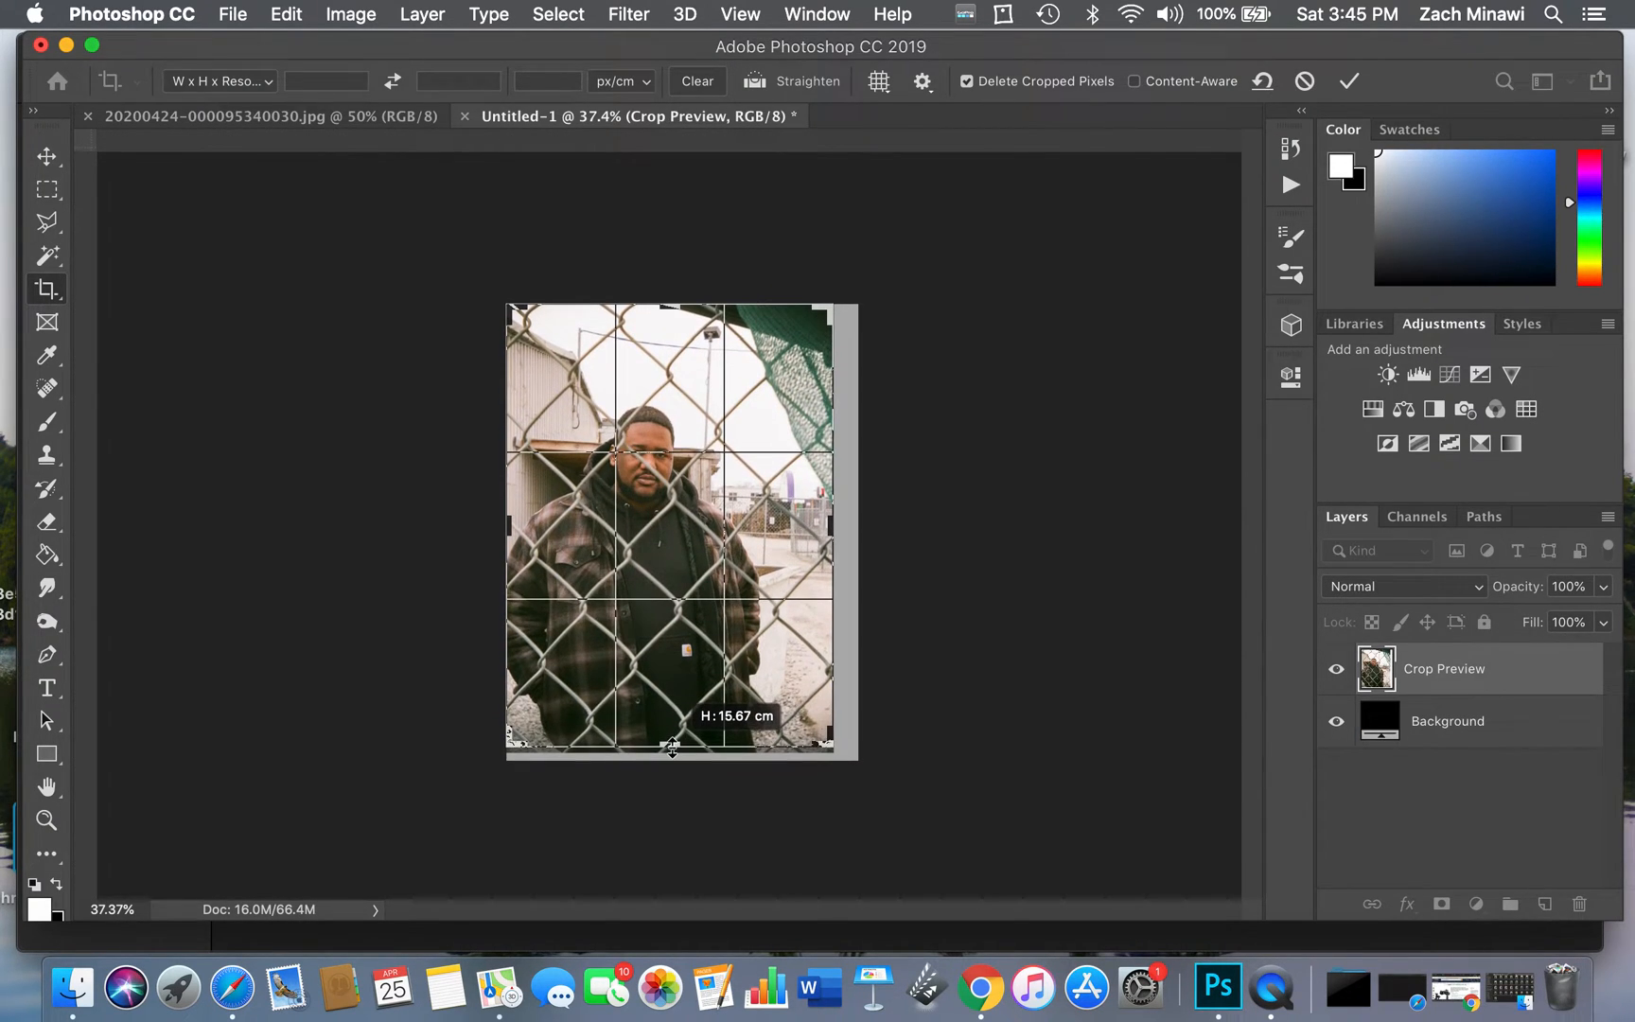
pyautogui.press('Return')
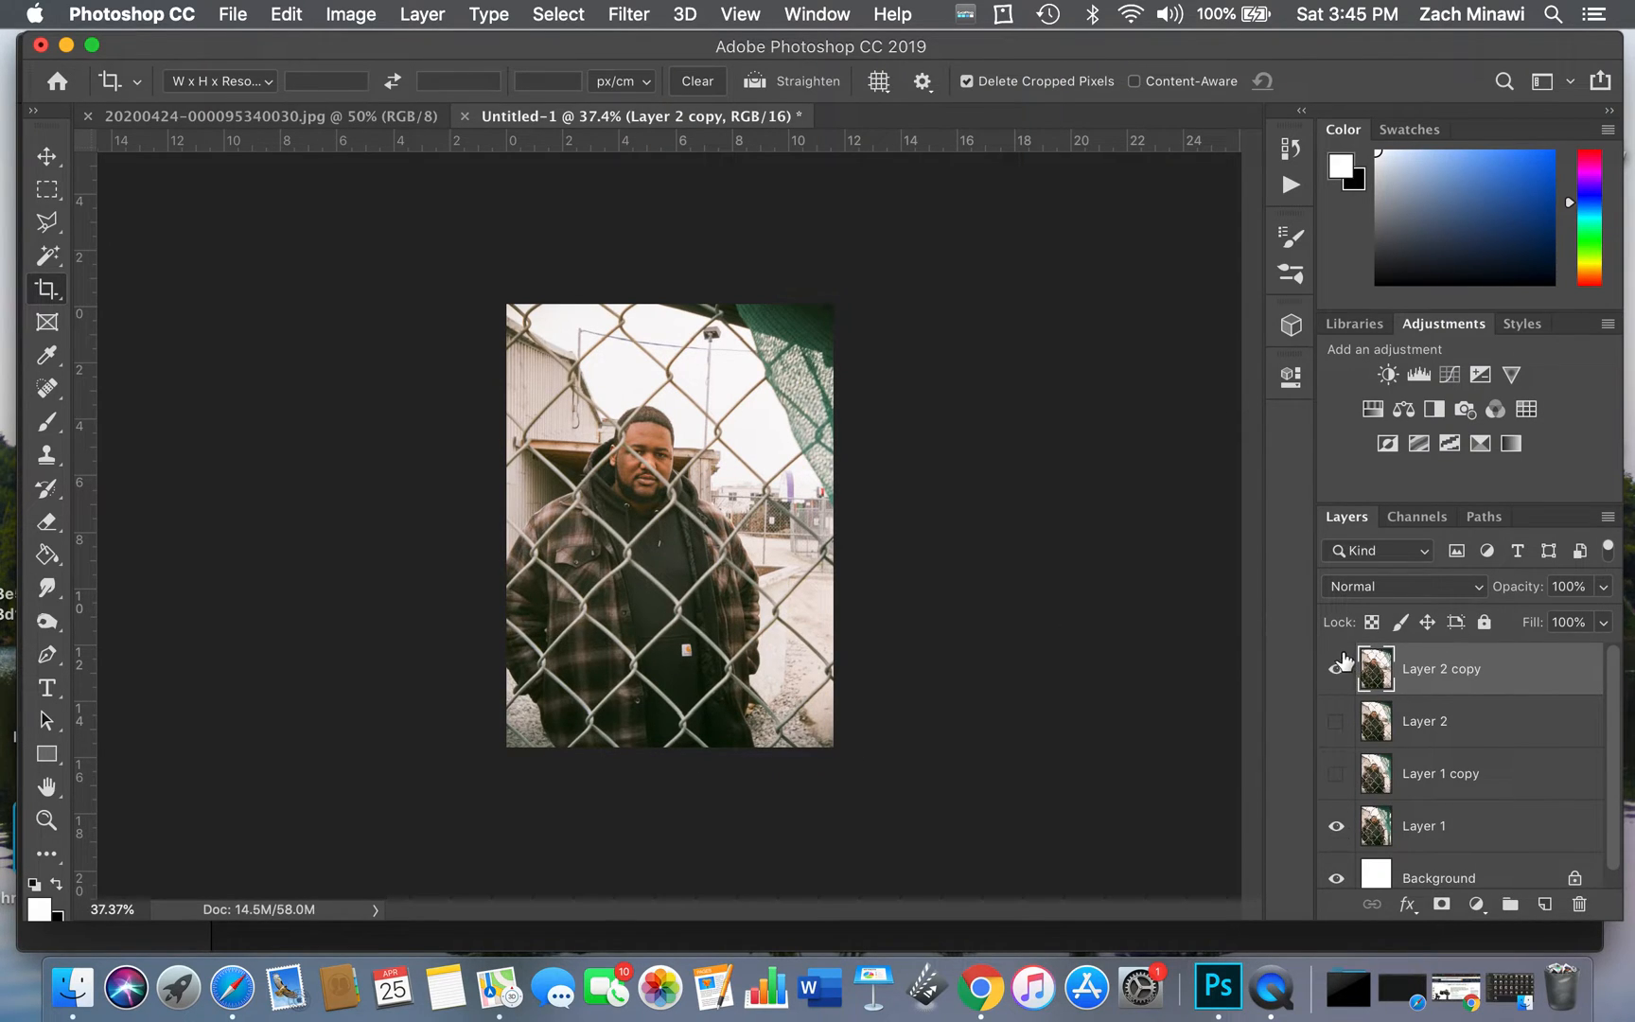
# Compare Layer 2 copy with Layer 1 within the new crop by switching its visibility, ending with Layer 2 copy hidden
pyautogui.click(1338, 670)
pyautogui.click(1338, 671)
pyautogui.click(1339, 671)
pyautogui.click(1339, 671)
pyautogui.click(1339, 671)
pyautogui.click(1339, 671)
pyautogui.click(1339, 671)
pyautogui.press('v')
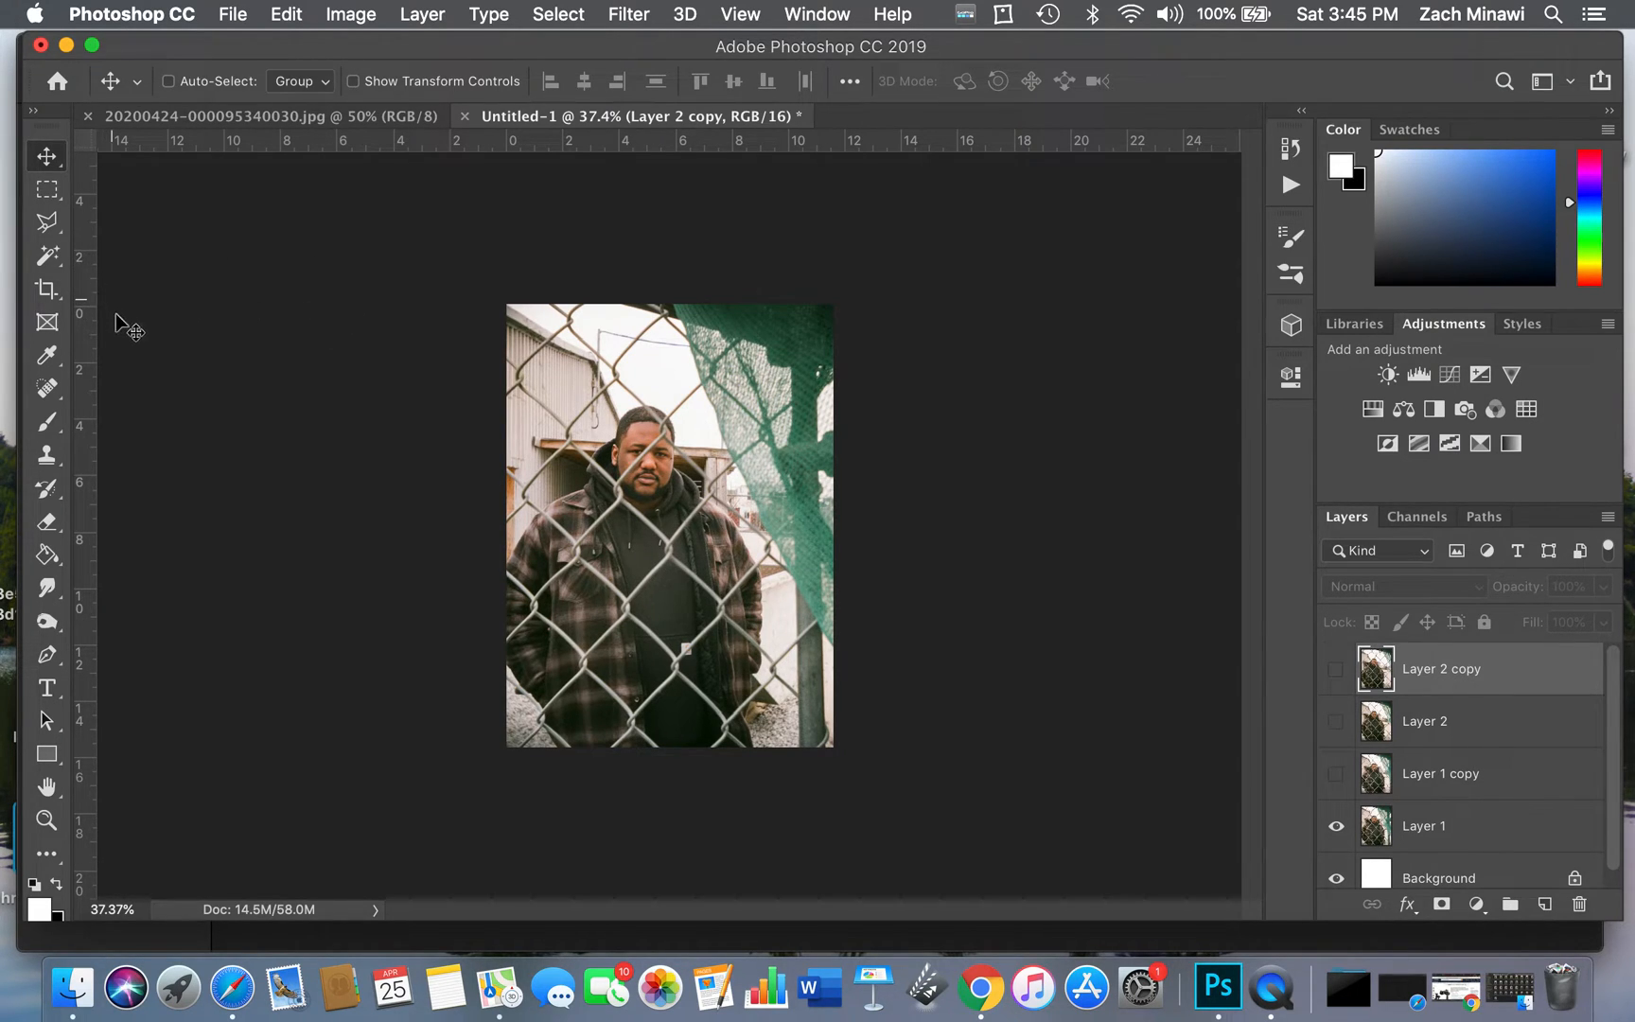
# Close 20200424-000095340030.jpg and save the layered composite in the Edited folder as a PSD named with the subject's first name plus "InFences"
pyautogui.click(88, 116)
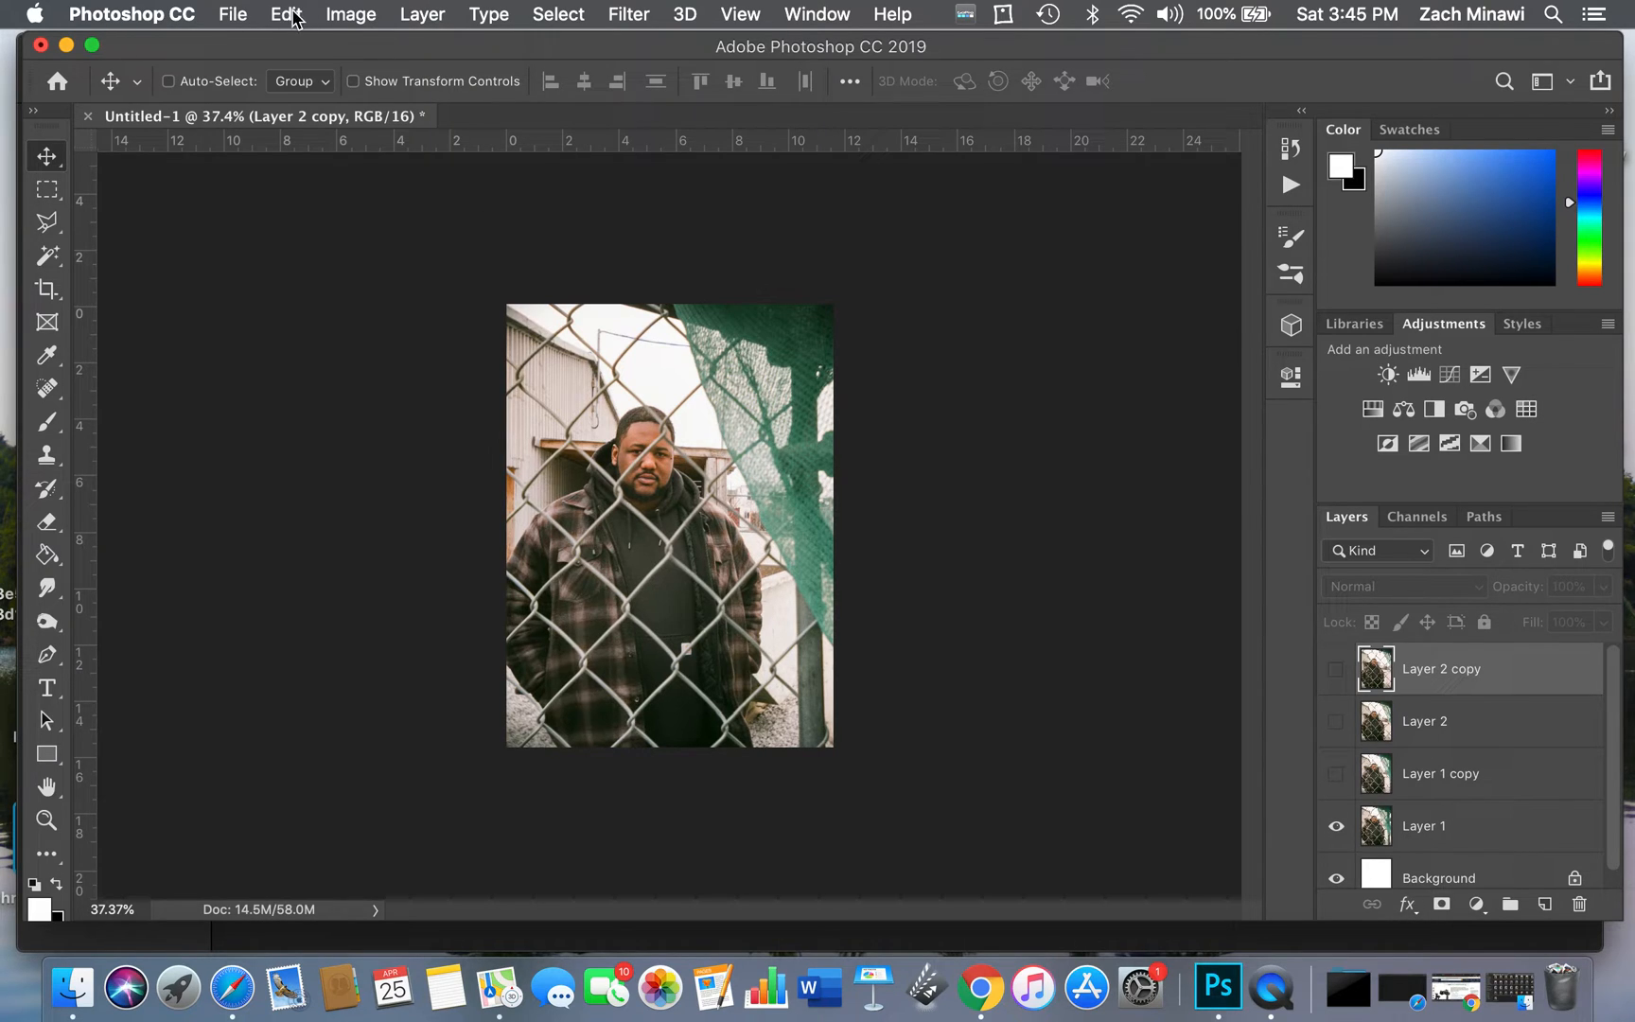
pyautogui.click(220, 15)
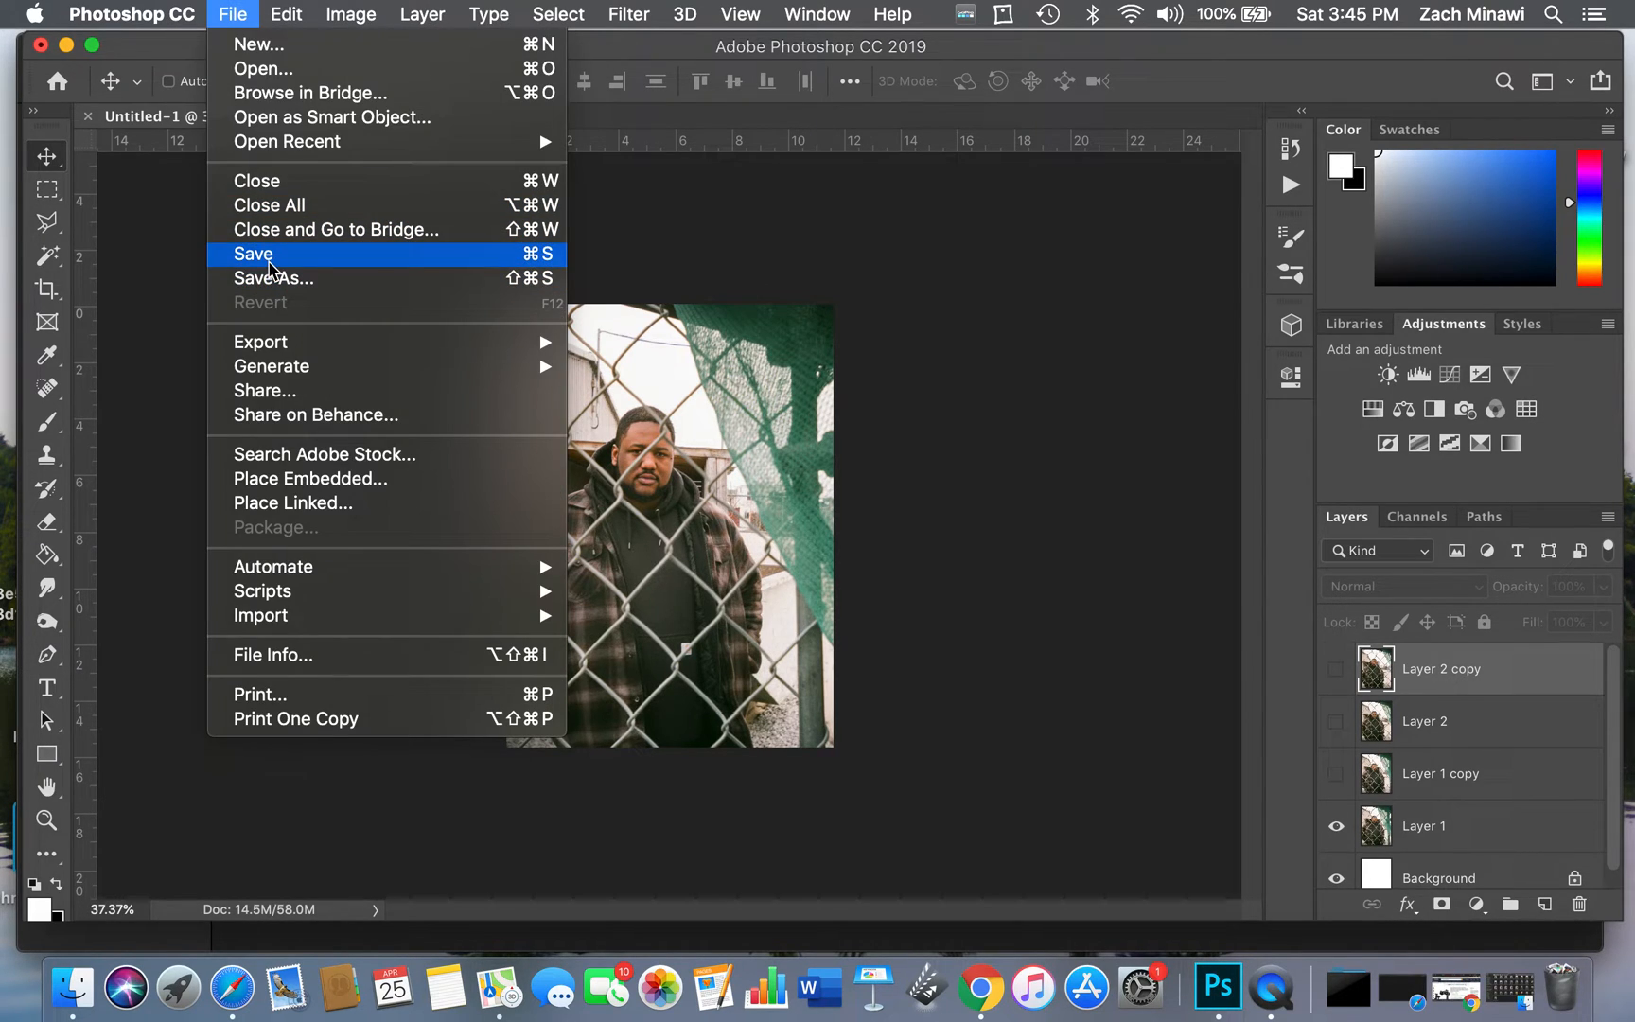
pyautogui.click(270, 252)
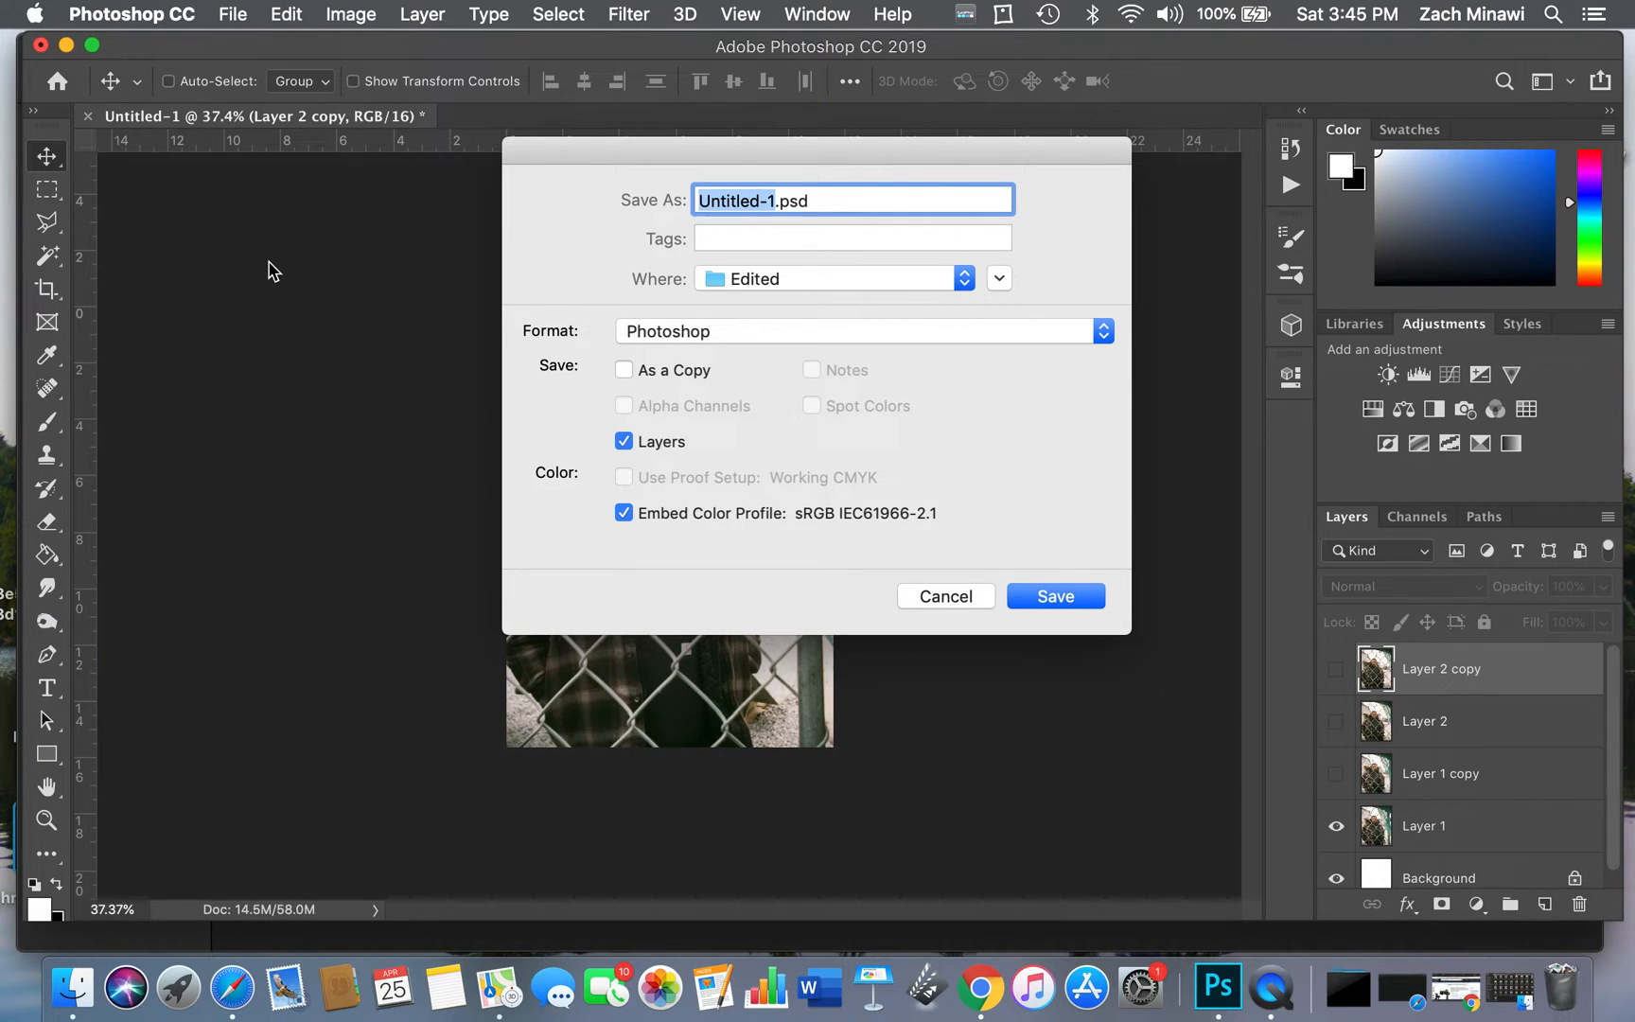
pyautogui.write('Jamyle')
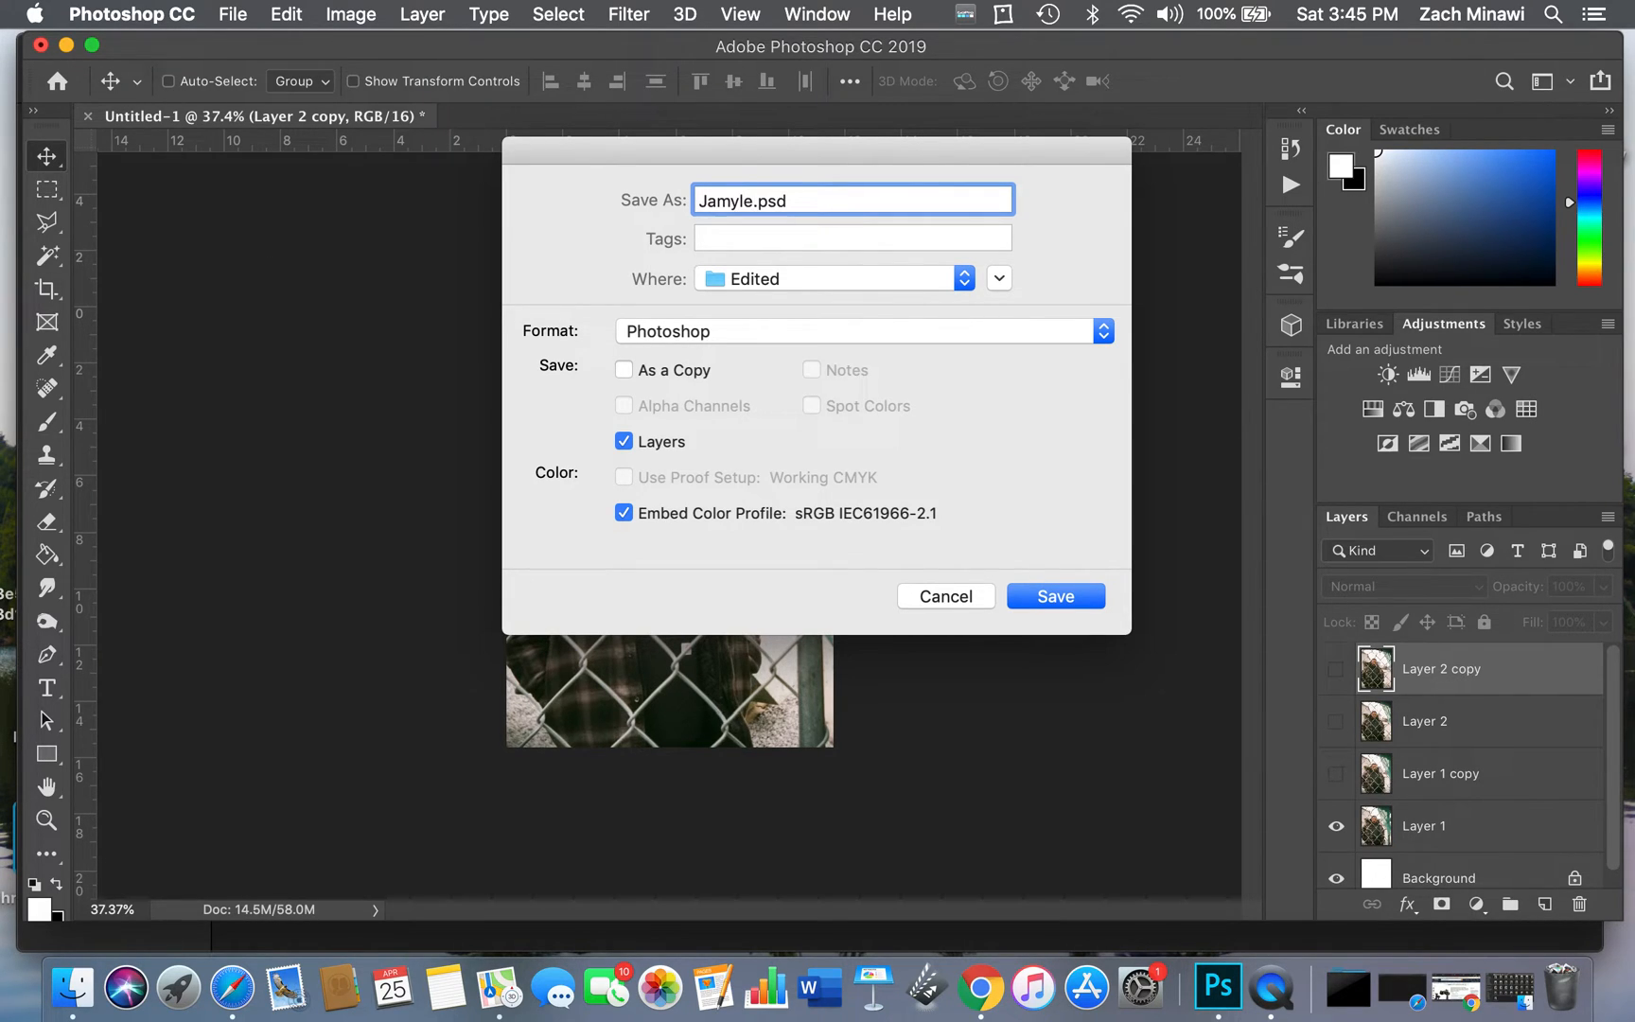
pyautogui.write('InFences')
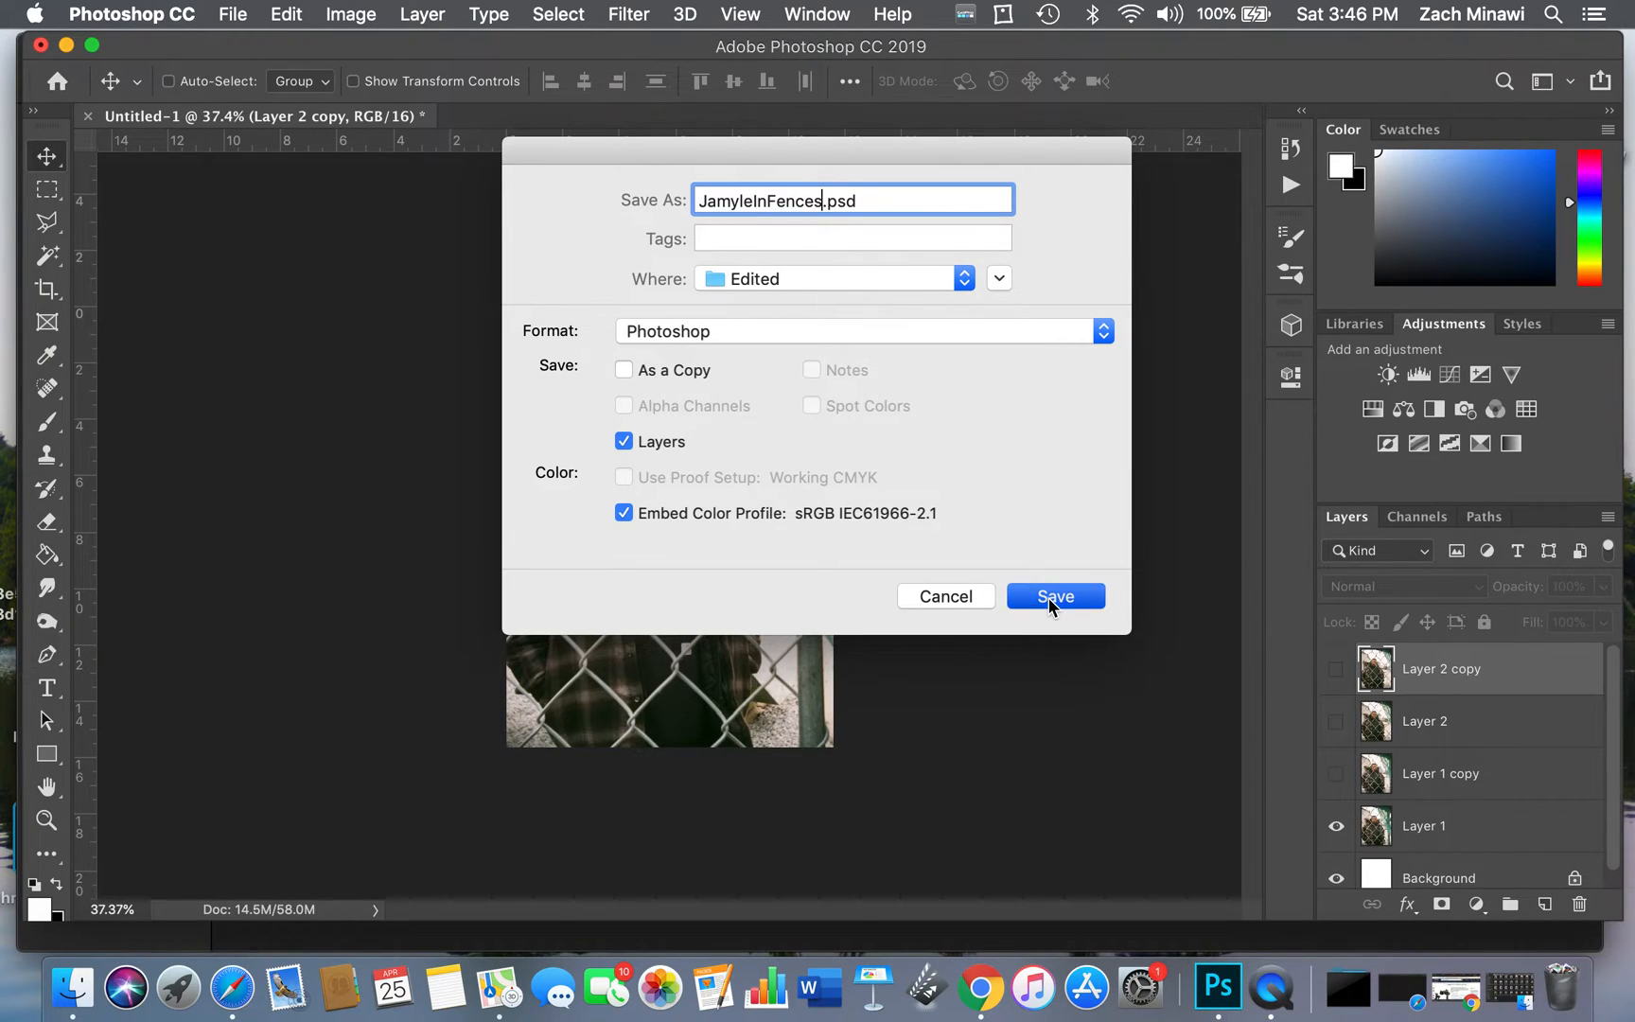
pyautogui.click(1048, 598)
pyautogui.click(1114, 383)
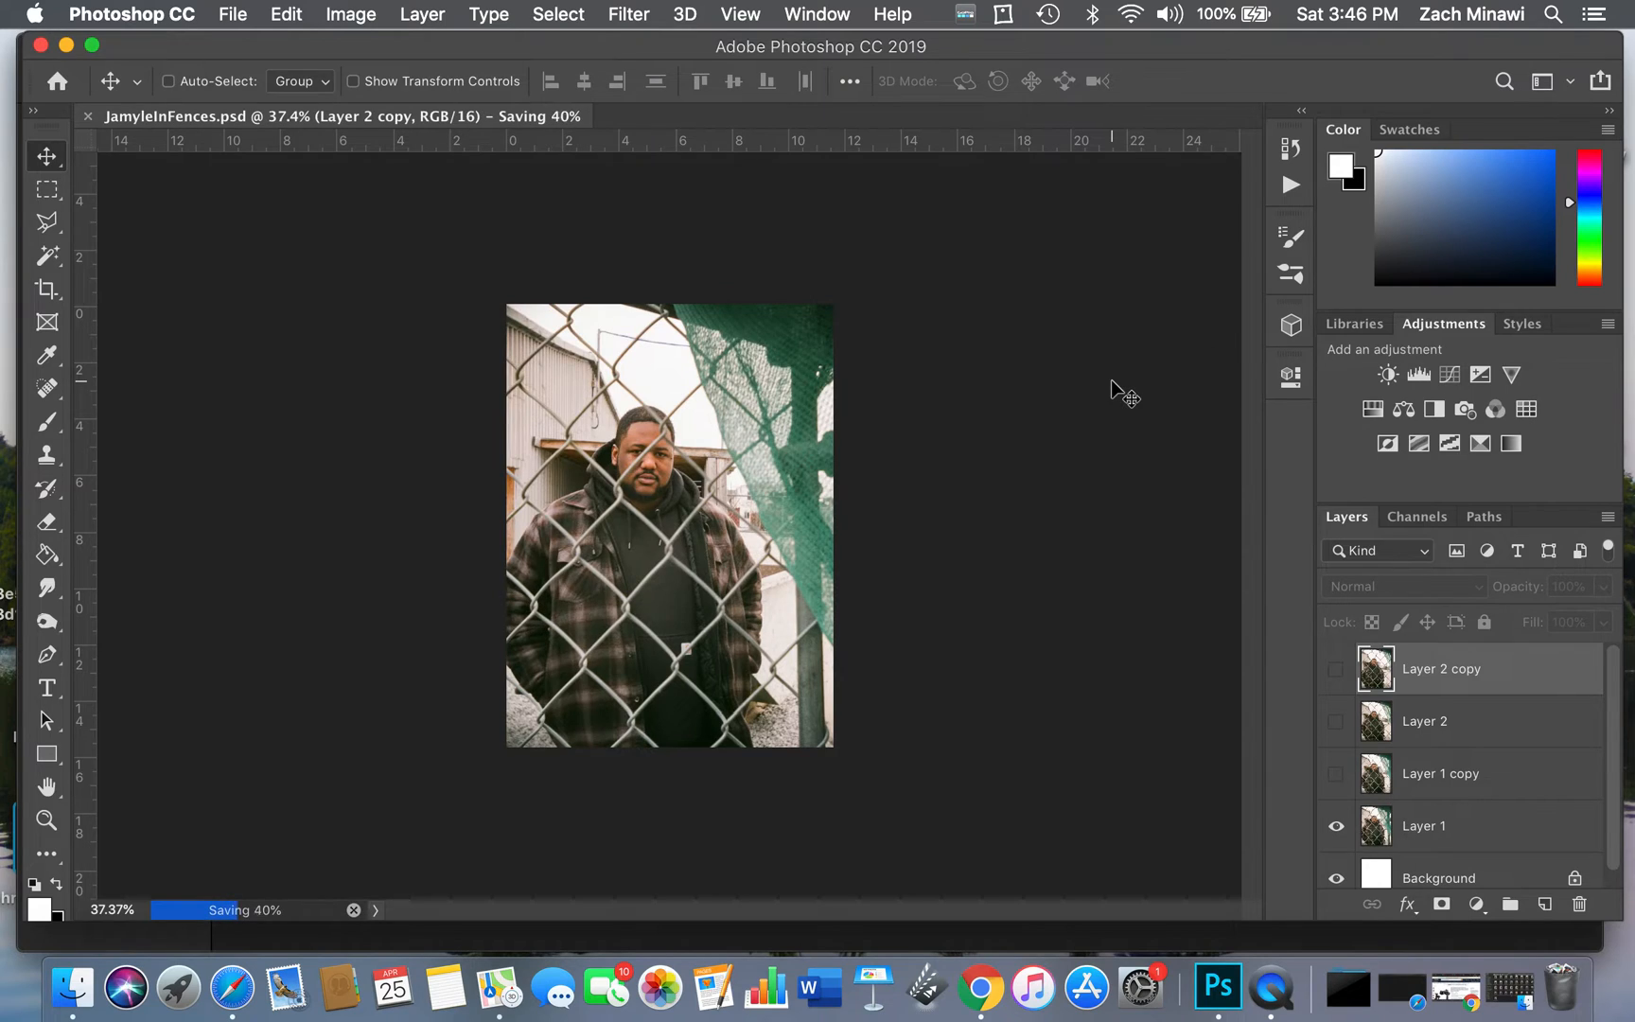
# Save the Layer 1 frame as a JPEG copy with suffix 1 added to the file name, at Maximum quality 12, Baseline ("Standard")
pyautogui.click(233, 13)
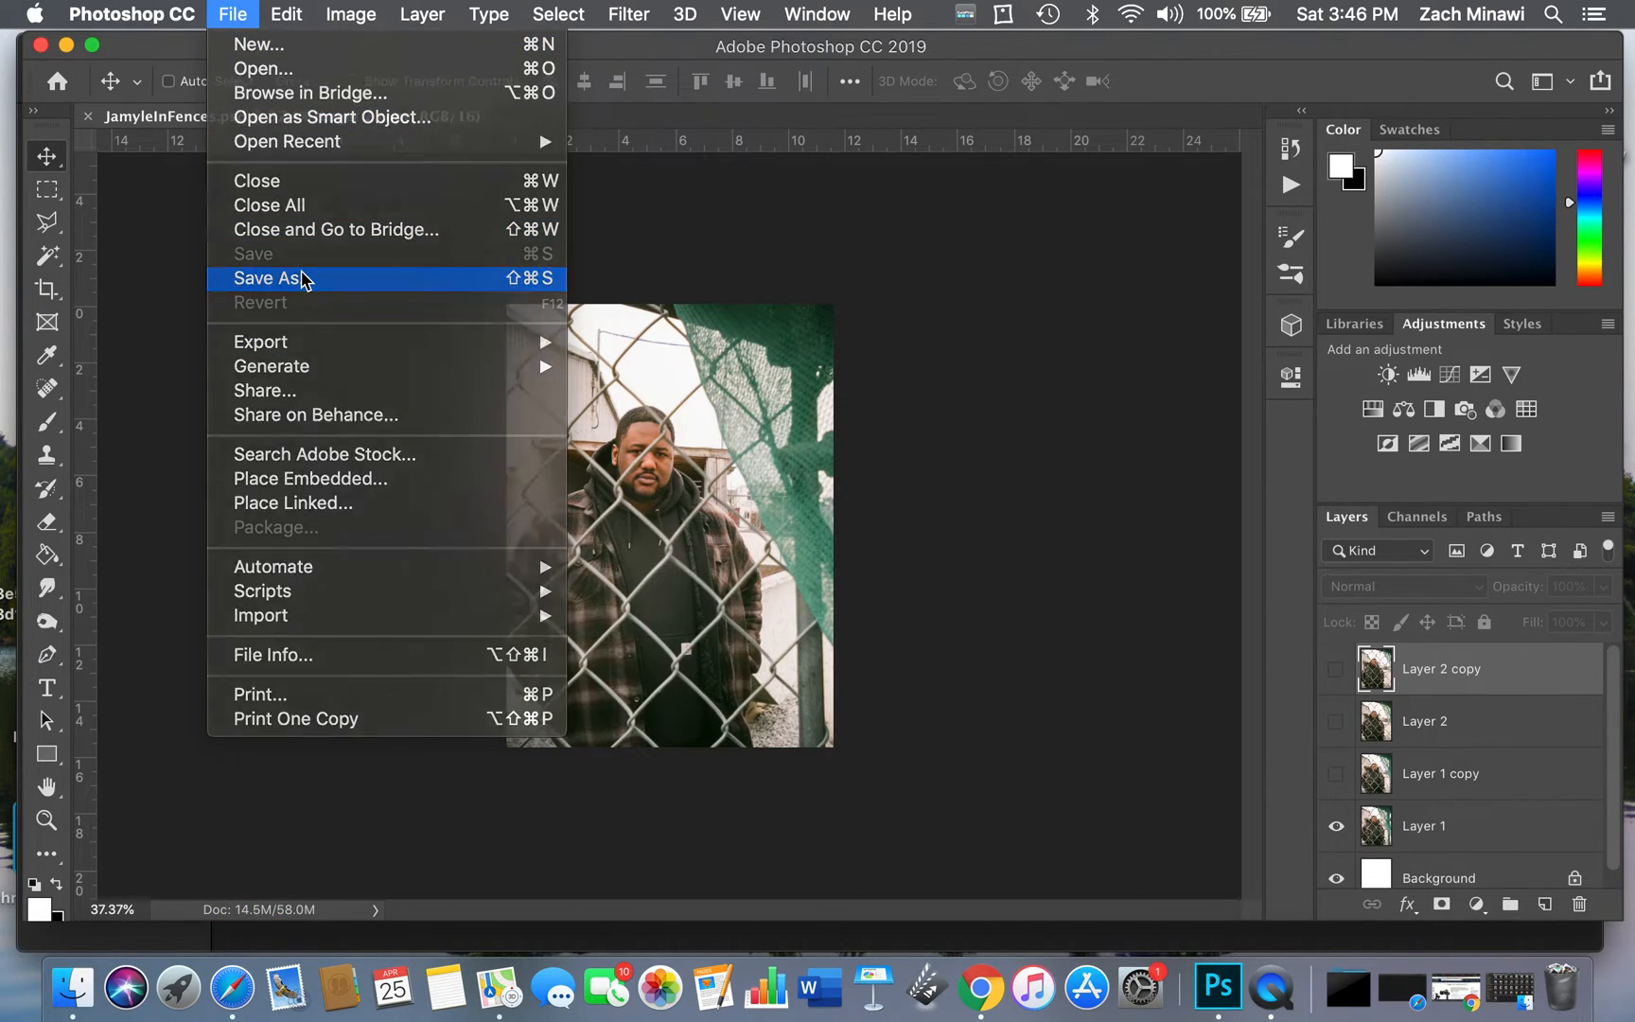
pyautogui.click(302, 279)
pyautogui.click(826, 330)
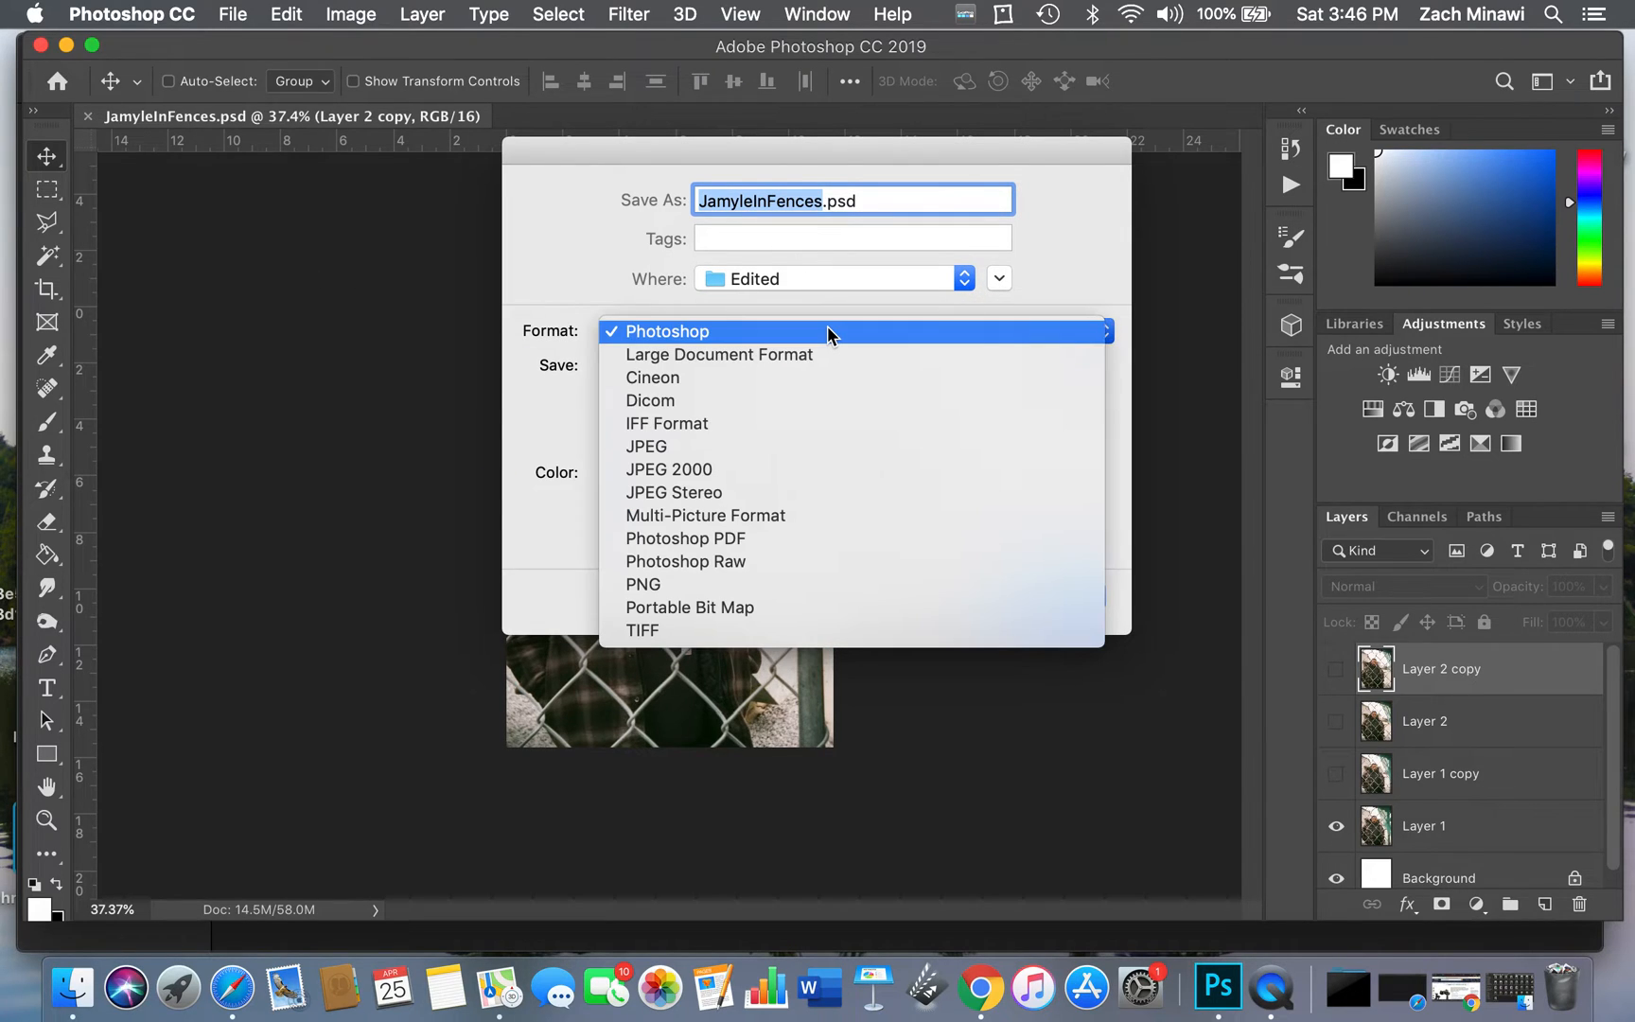
pyautogui.click(736, 447)
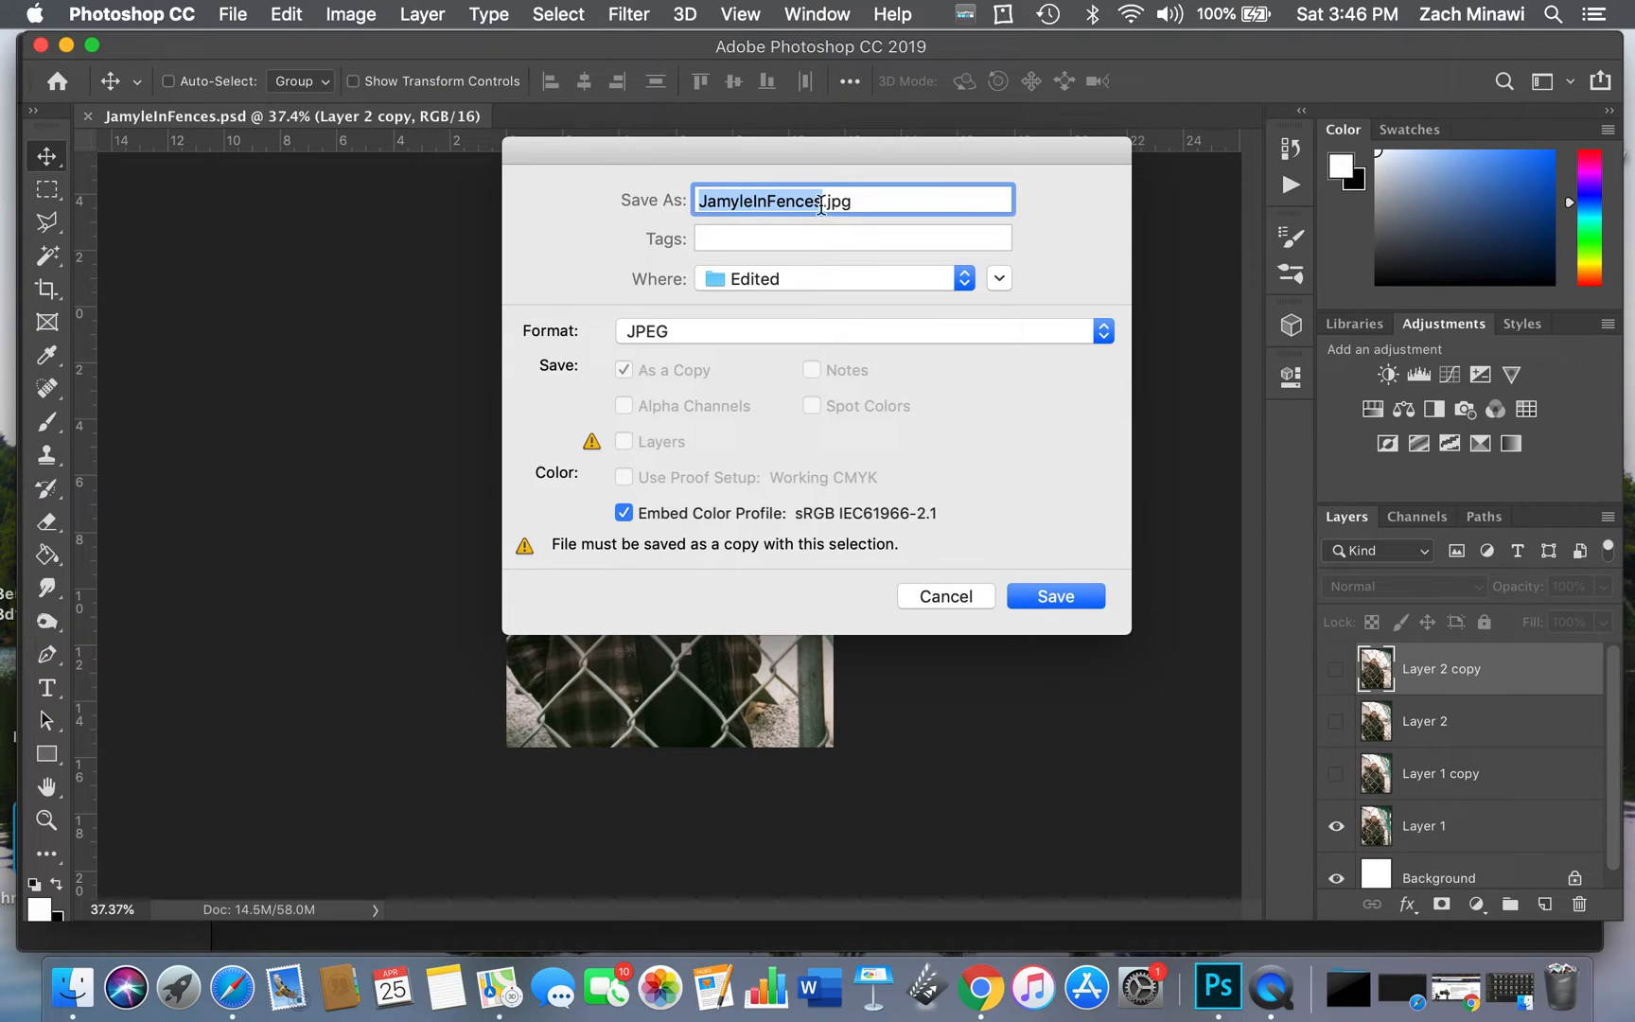
pyautogui.click(823, 199)
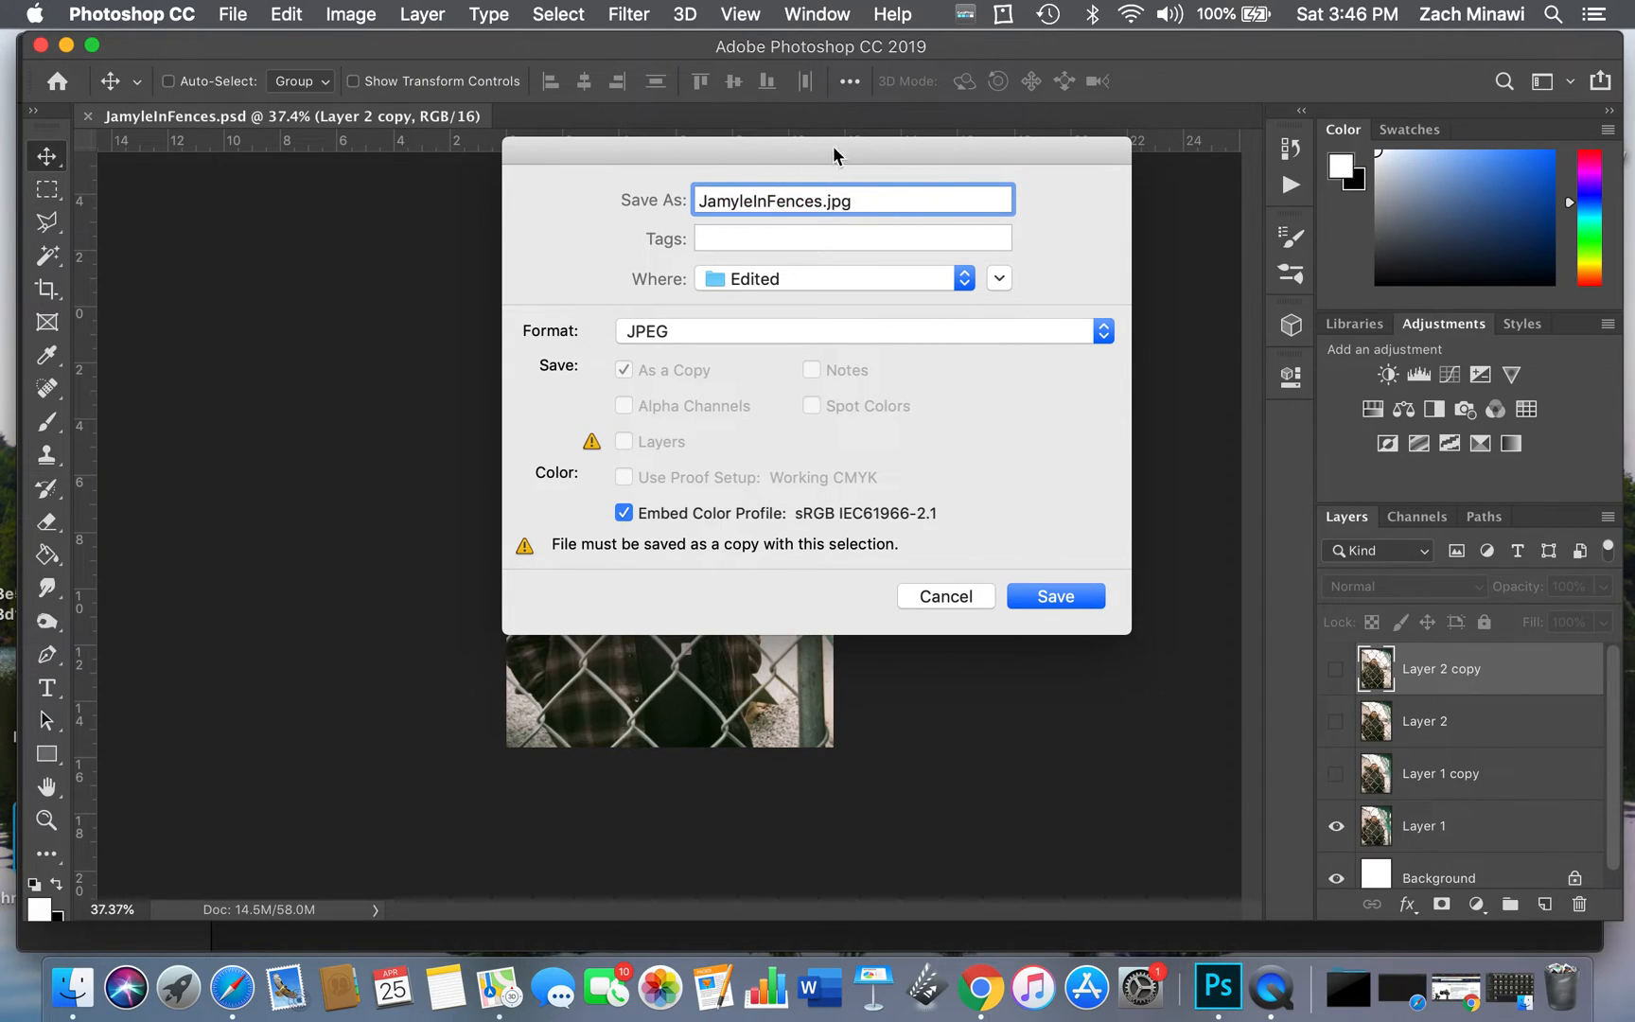
pyautogui.write('1')
pyautogui.click(1055, 597)
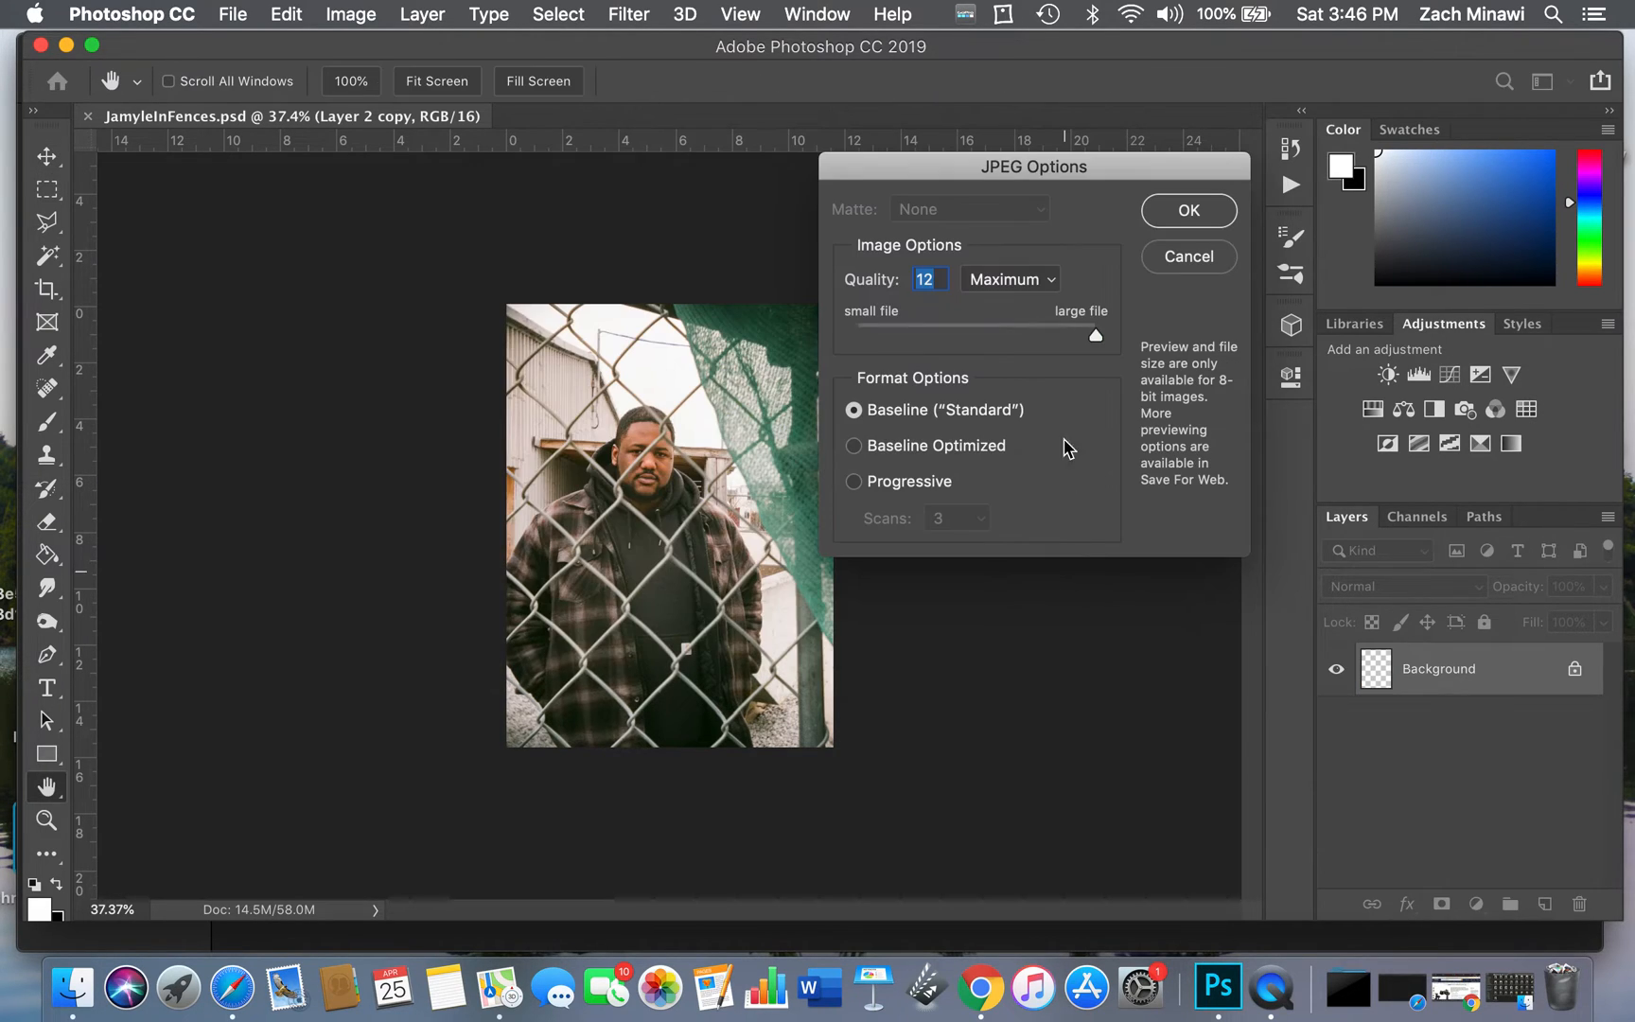
pyautogui.click(1170, 214)
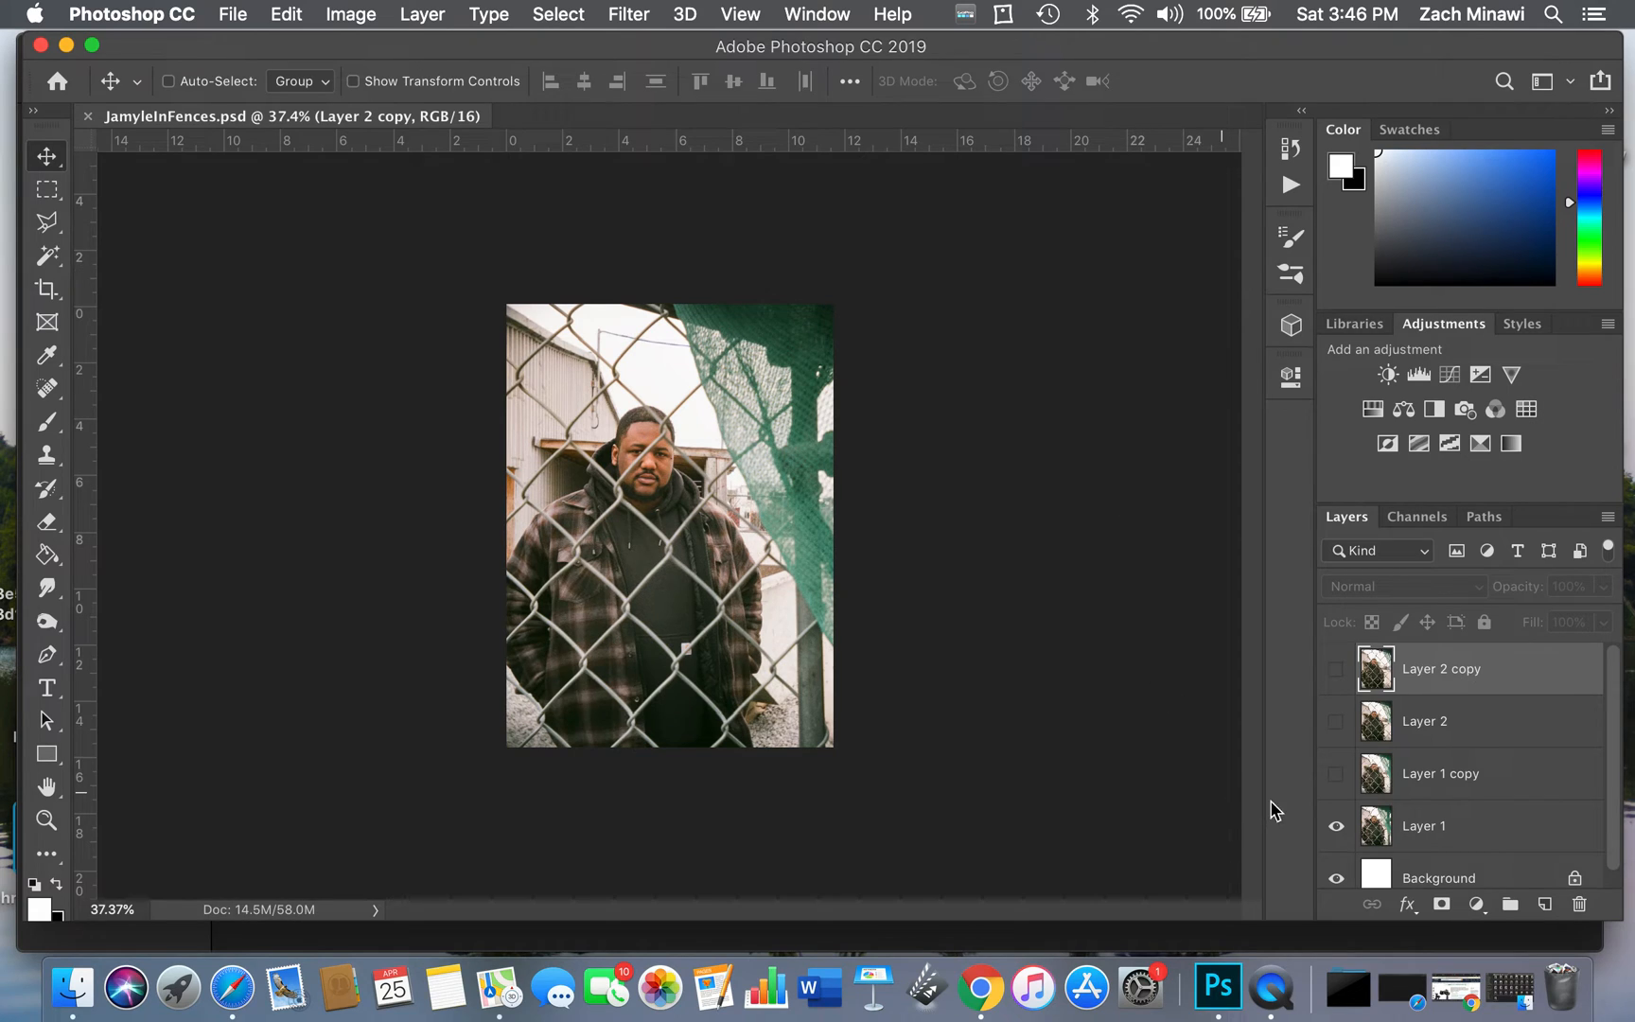
# Show Layer 1 copy and save that frame as a JPEG copy with suffix 2 added to the file name
pyautogui.click(1336, 774)
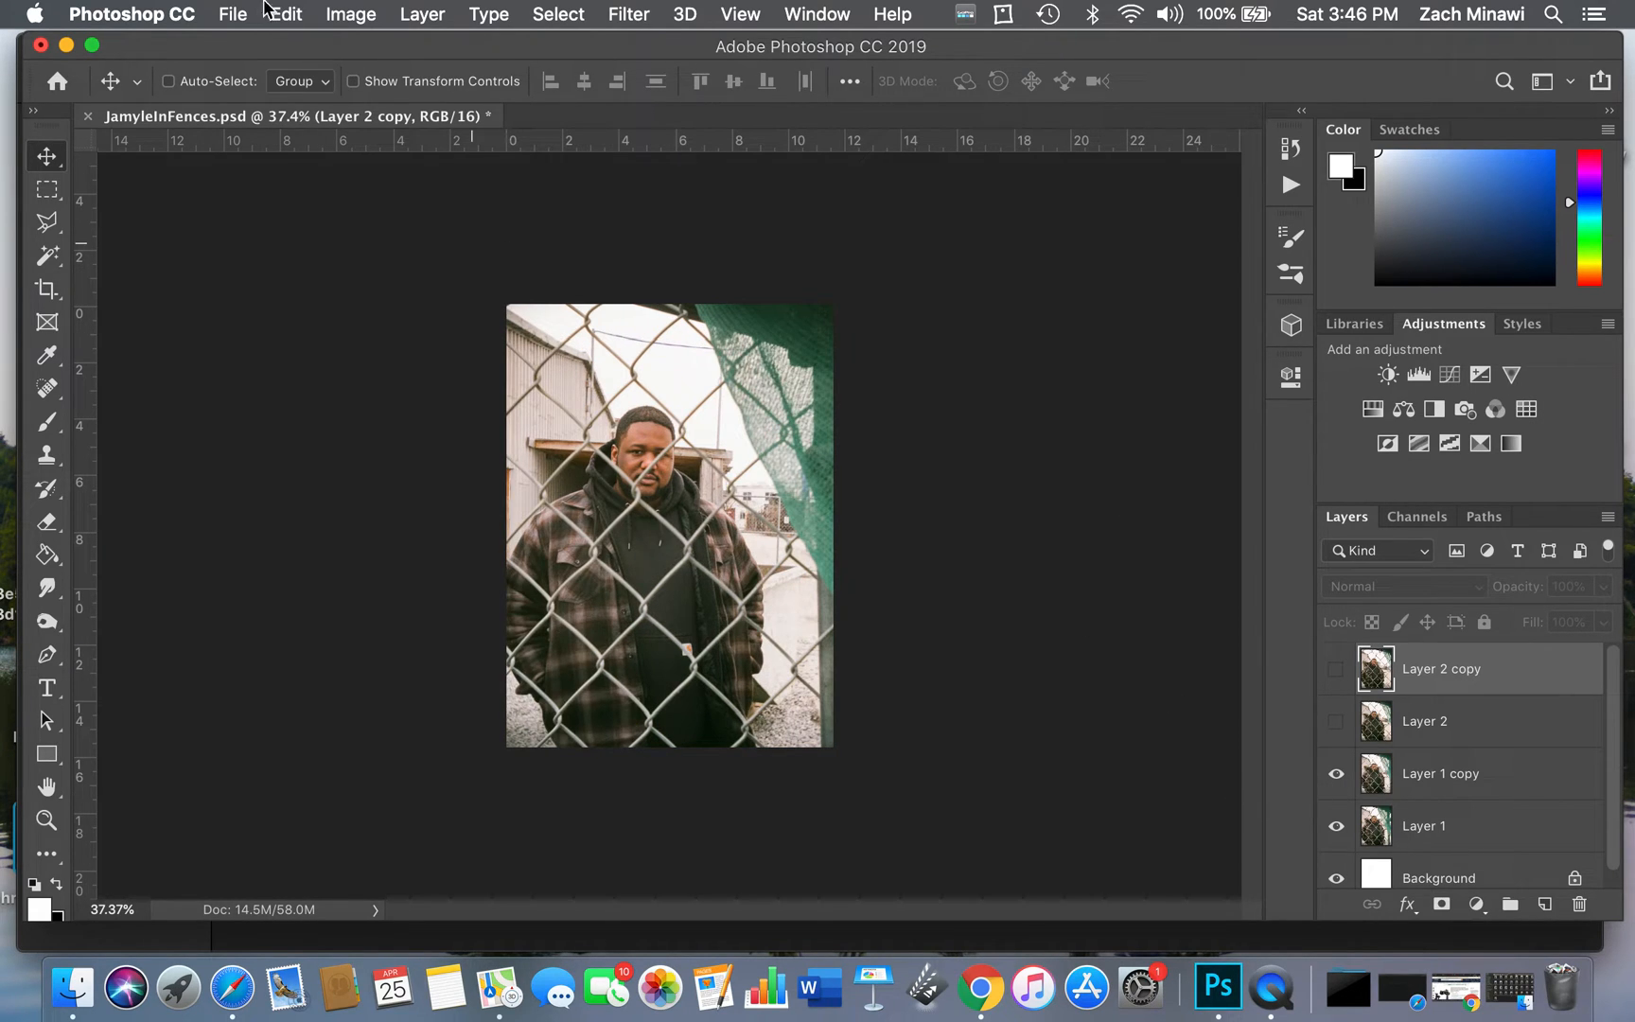
pyautogui.click(232, 15)
pyautogui.click(273, 278)
pyautogui.click(952, 331)
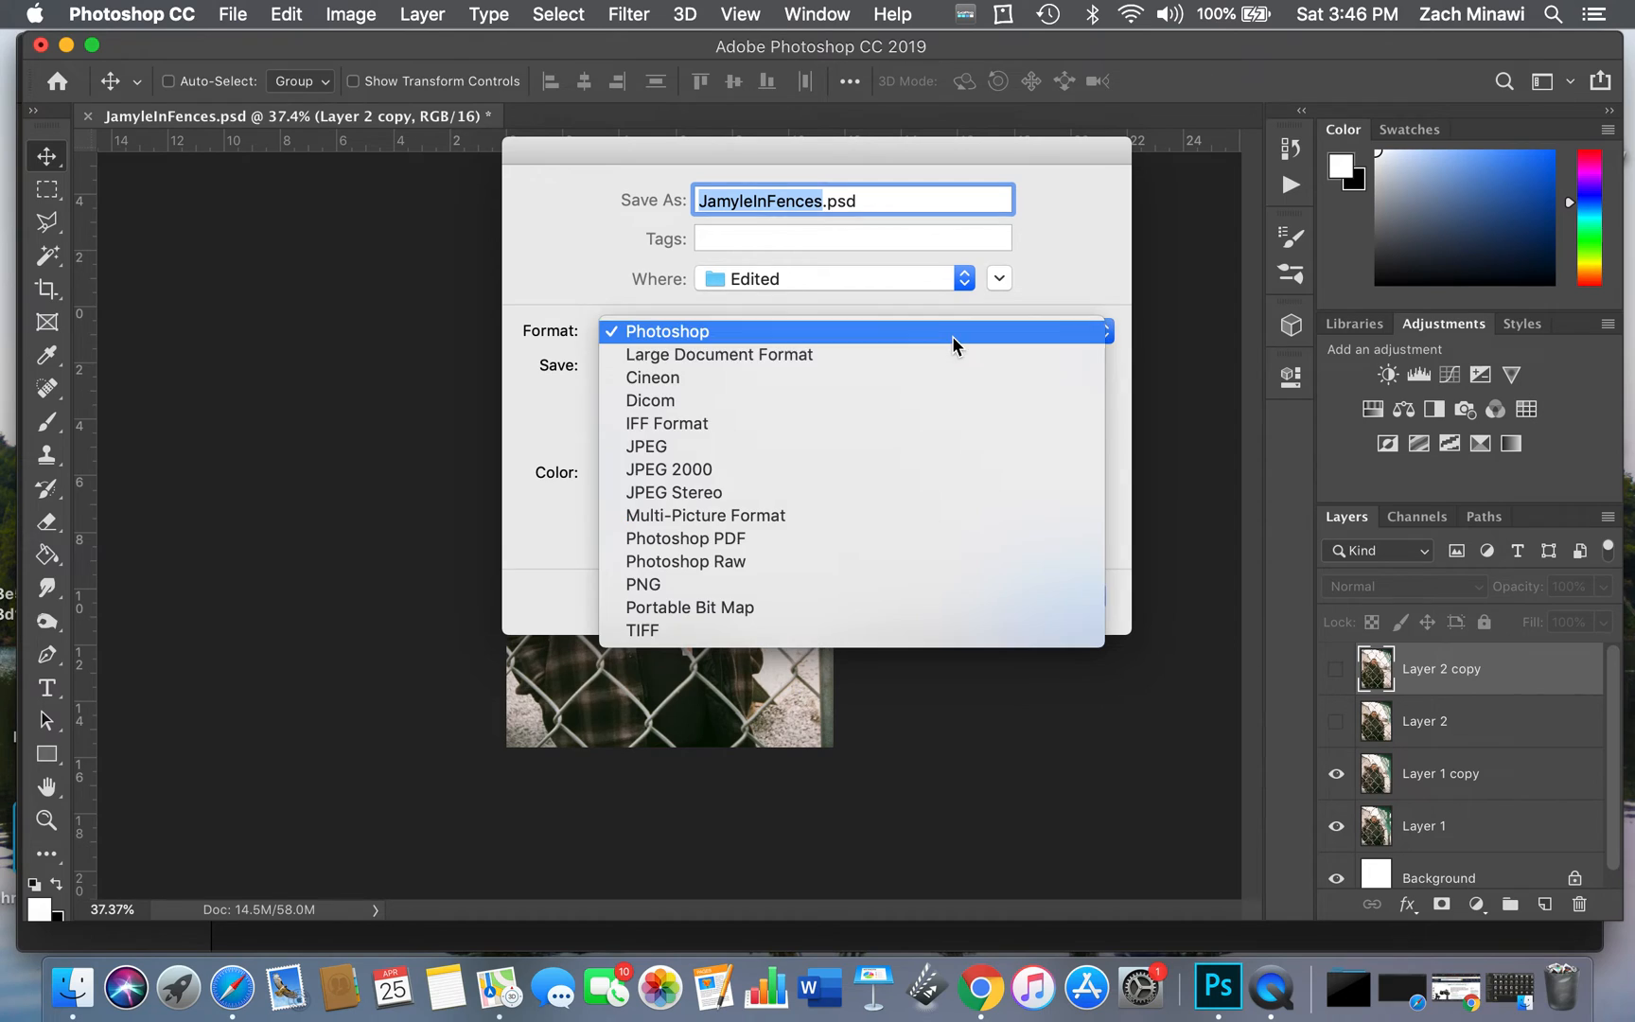
pyautogui.click(621, 443)
pyautogui.click(822, 197)
pyautogui.write('2')
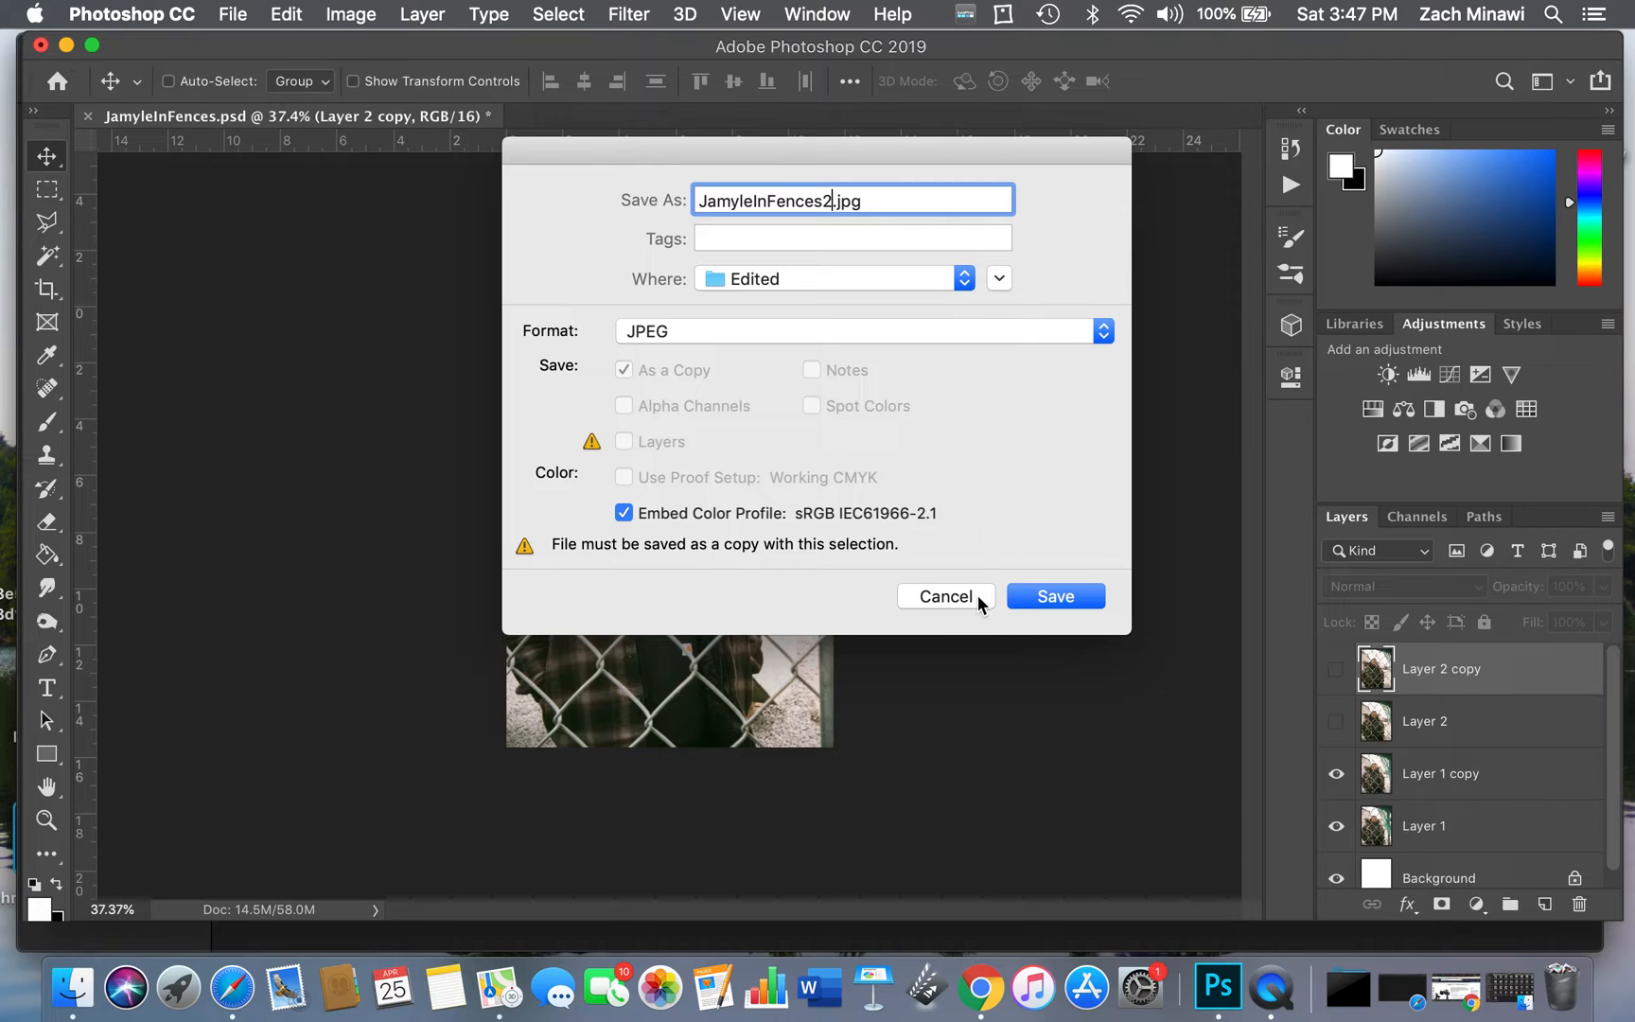
pyautogui.click(1091, 602)
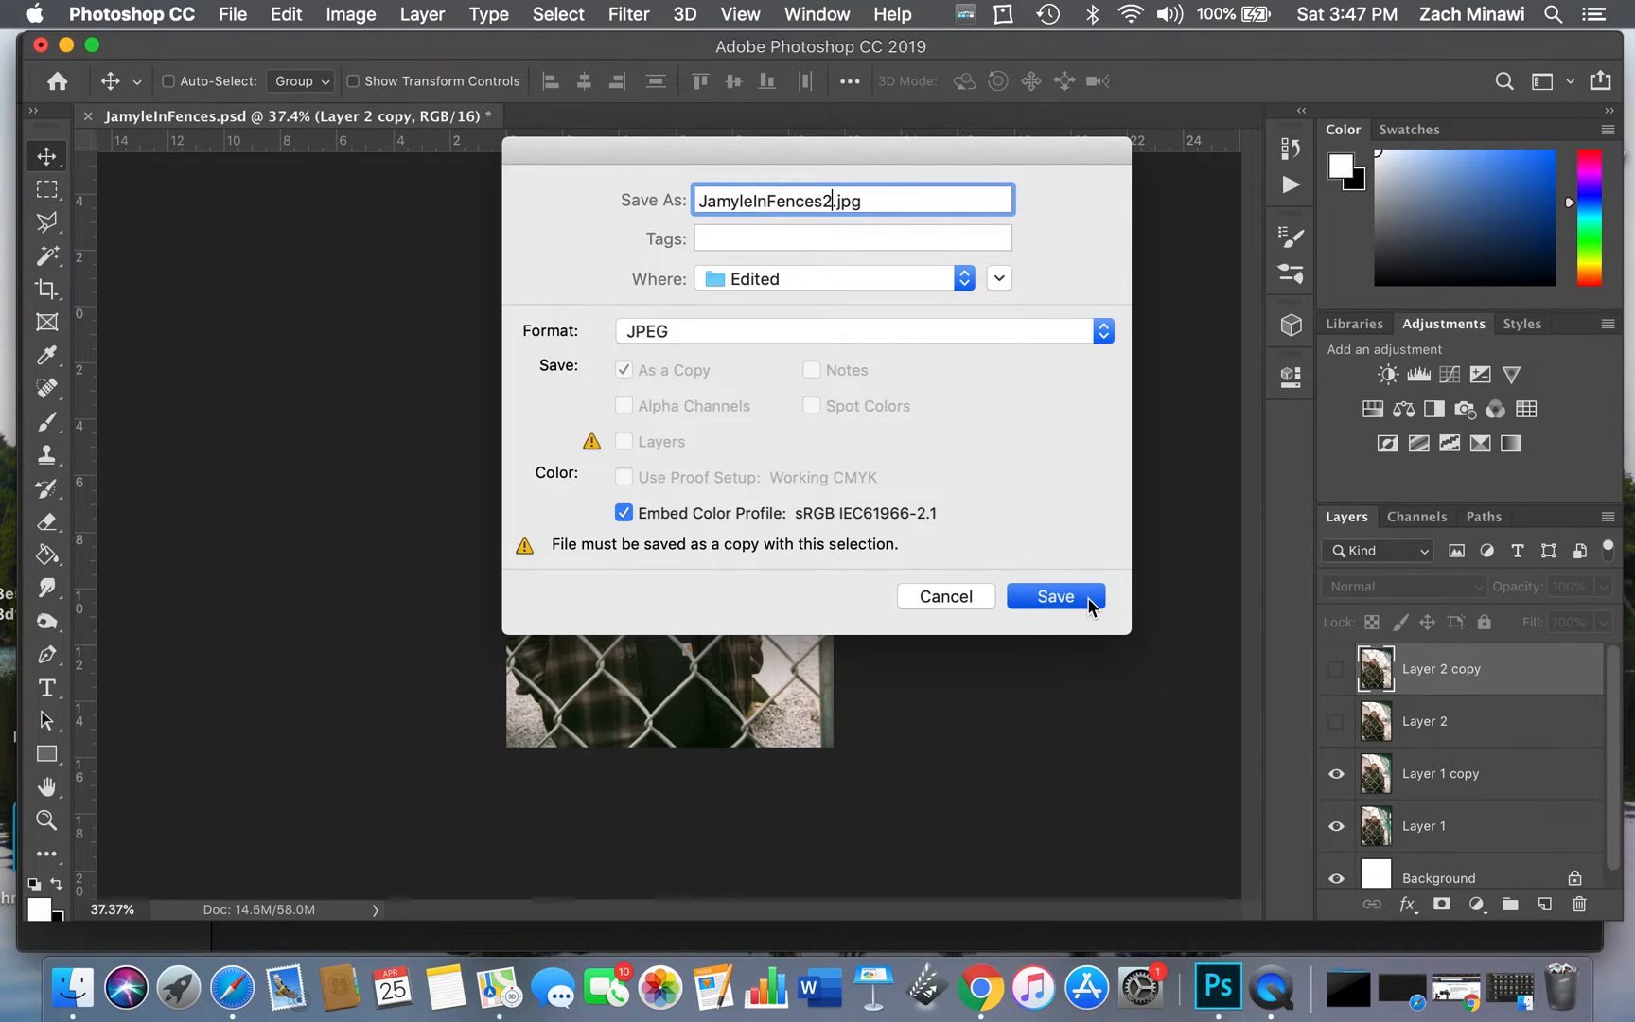
pyautogui.click(1185, 211)
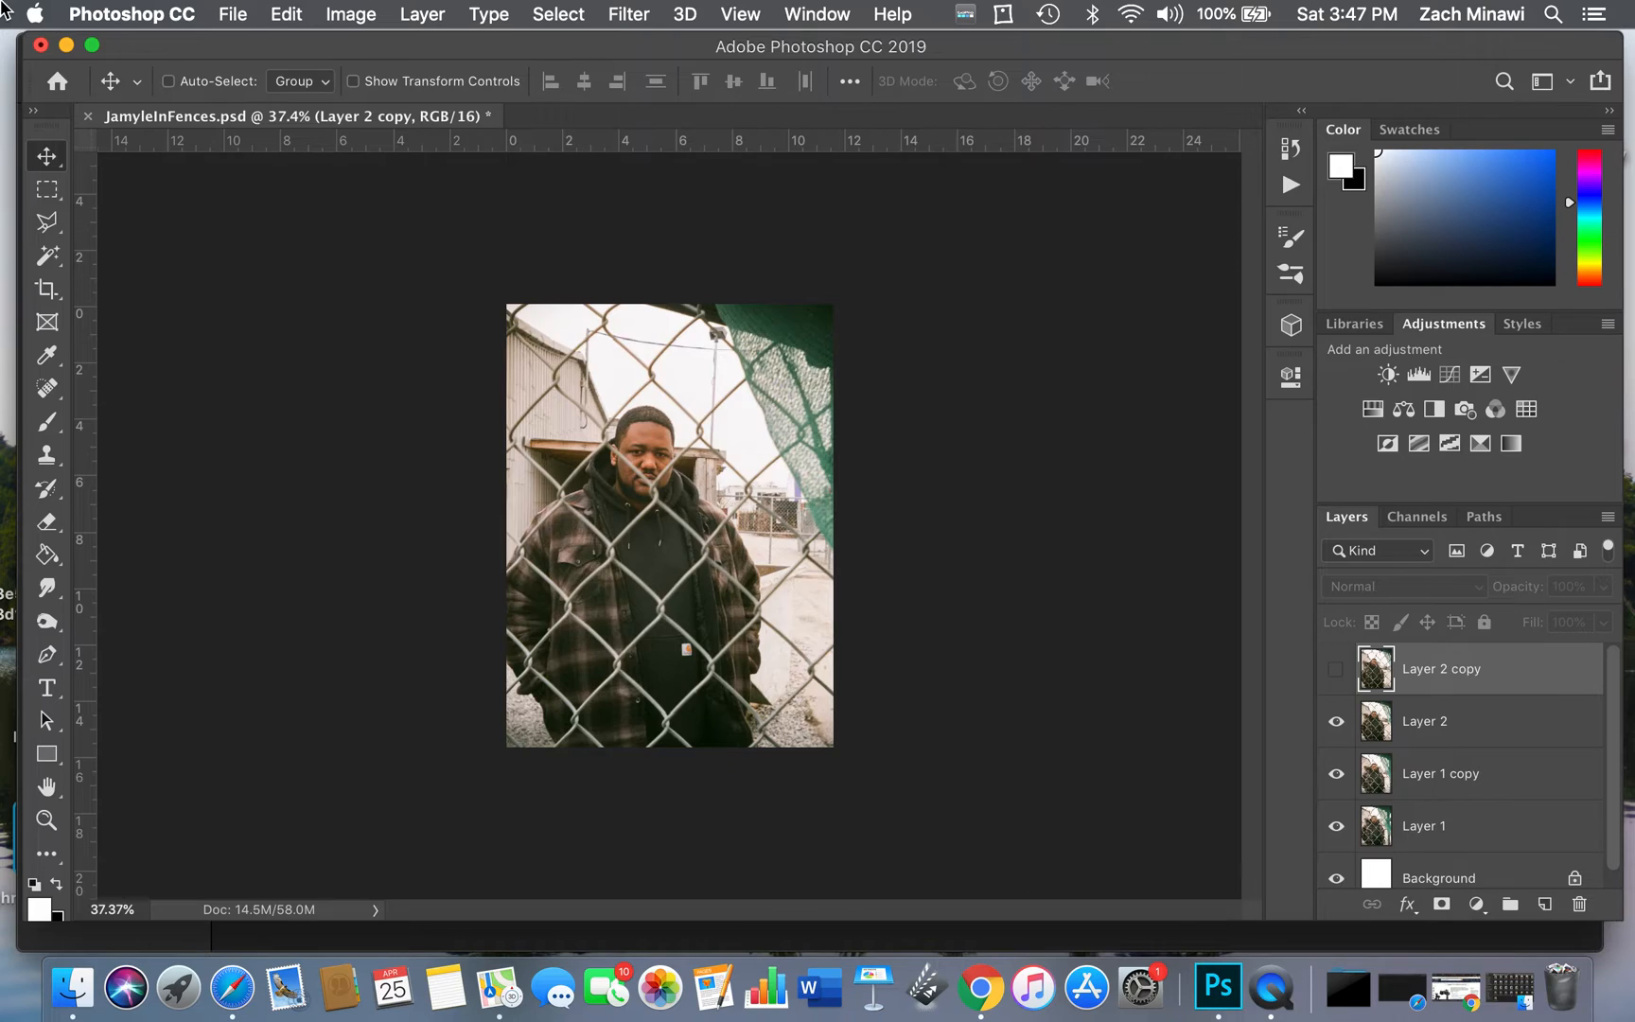
# Show Layer 2 and save that frame as a JPEG copy with suffix 3 added to the file name, at Maximum quality 12
pyautogui.press('super+shift+s')
pyautogui.click(823, 200)
pyautogui.write('3')
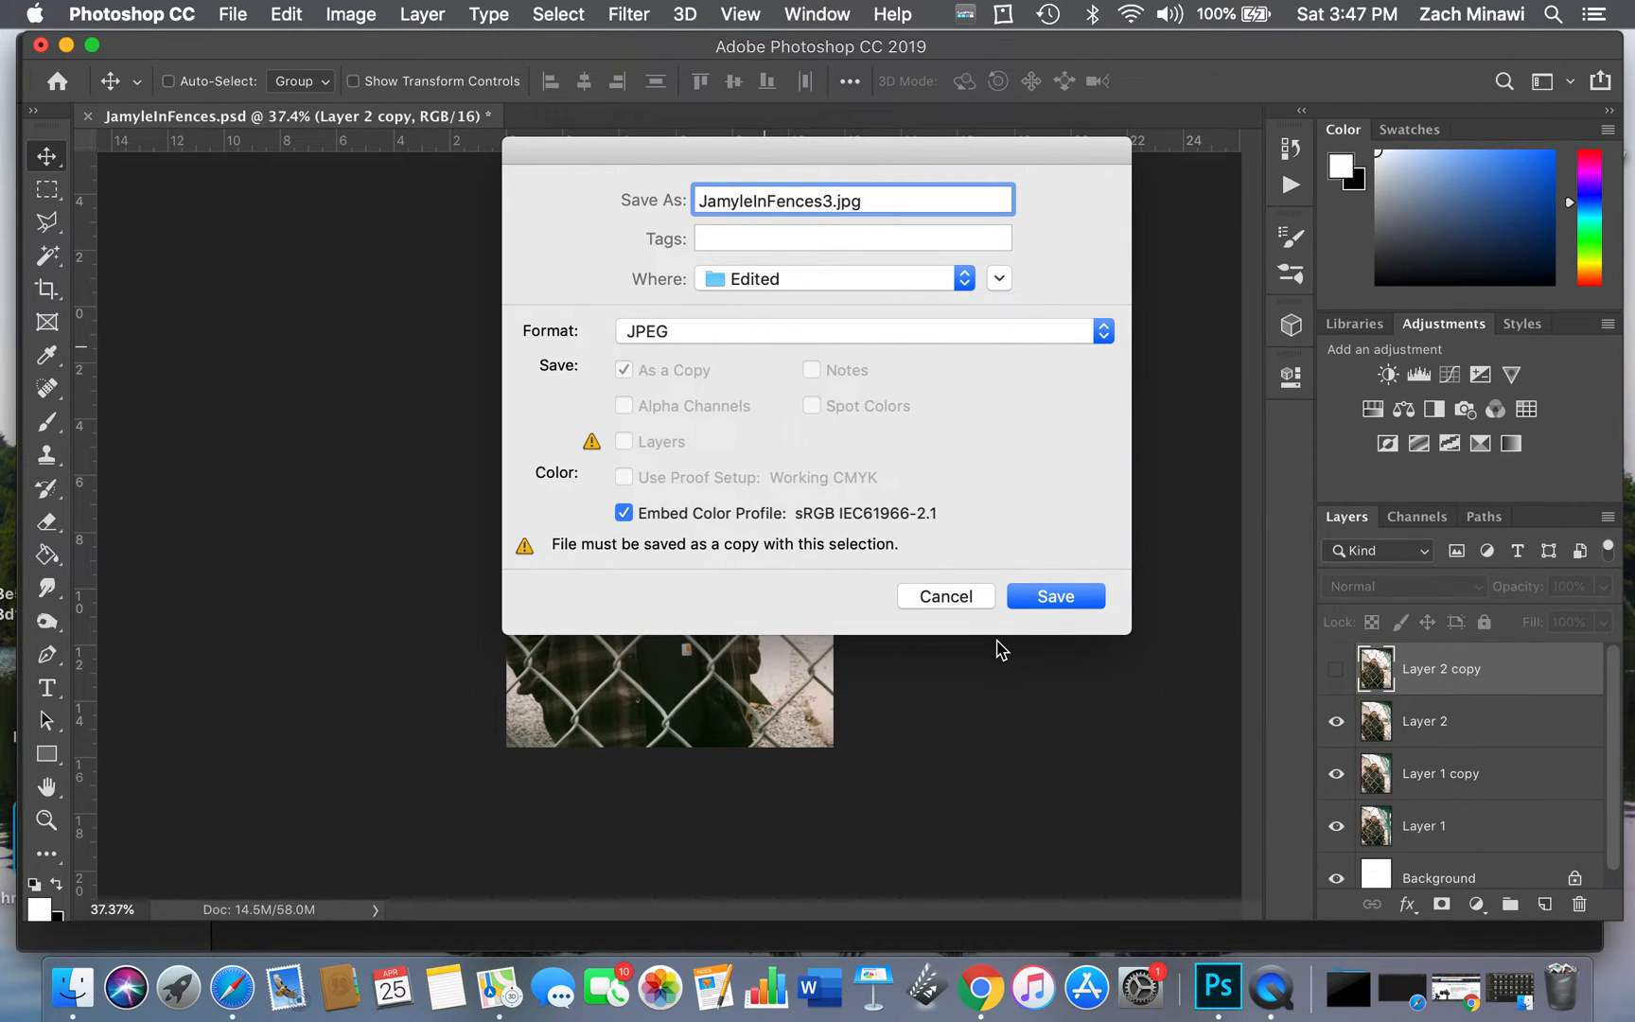
pyautogui.click(1056, 597)
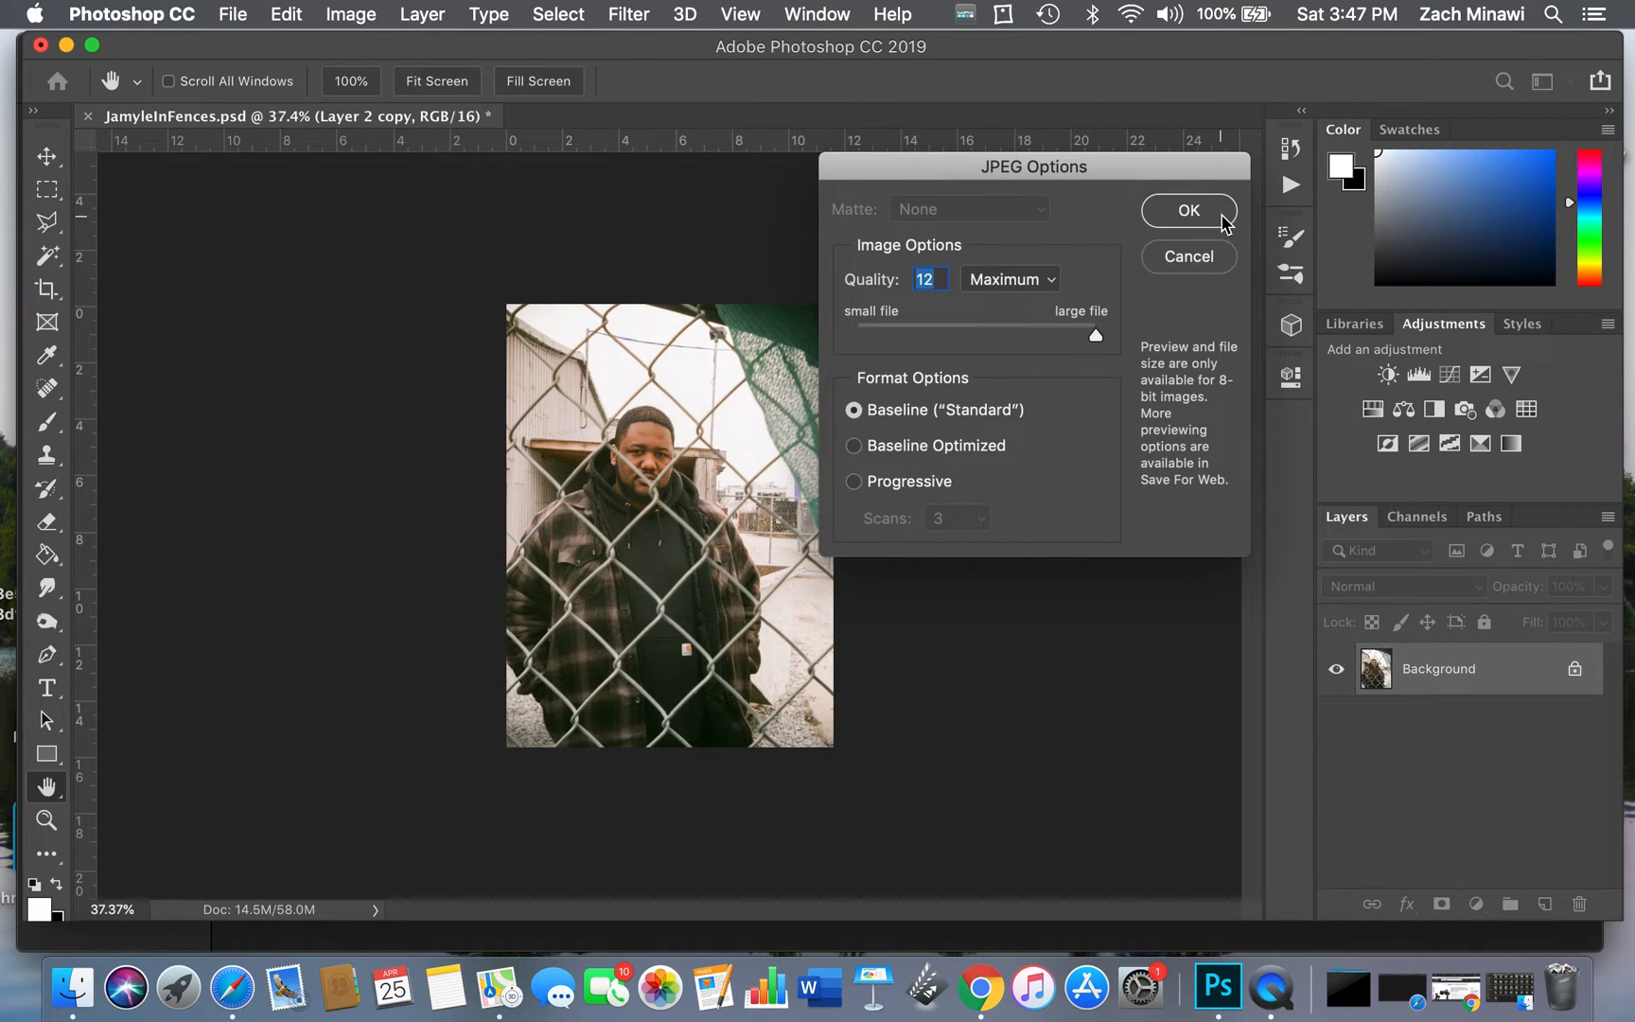
pyautogui.click(1188, 210)
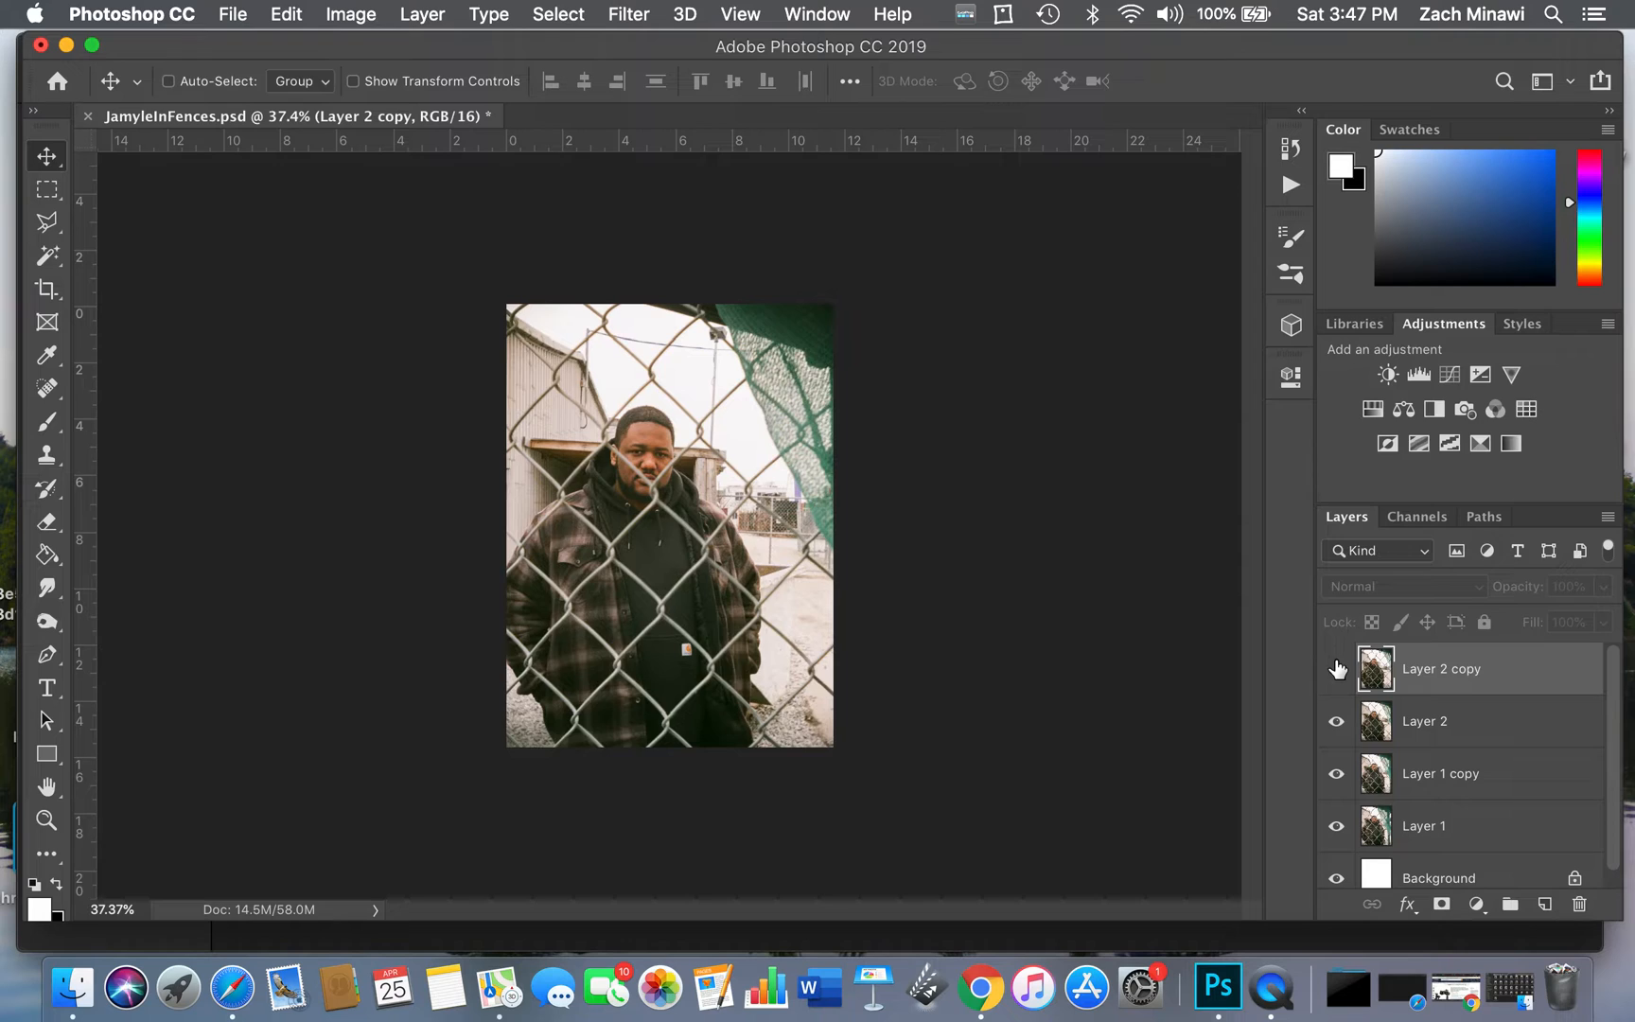
# Show Layer 2 copy and save that frame as a JPEG copy with suffix 4 added to the file name, at Maximum quality 12
pyautogui.click(233, 15)
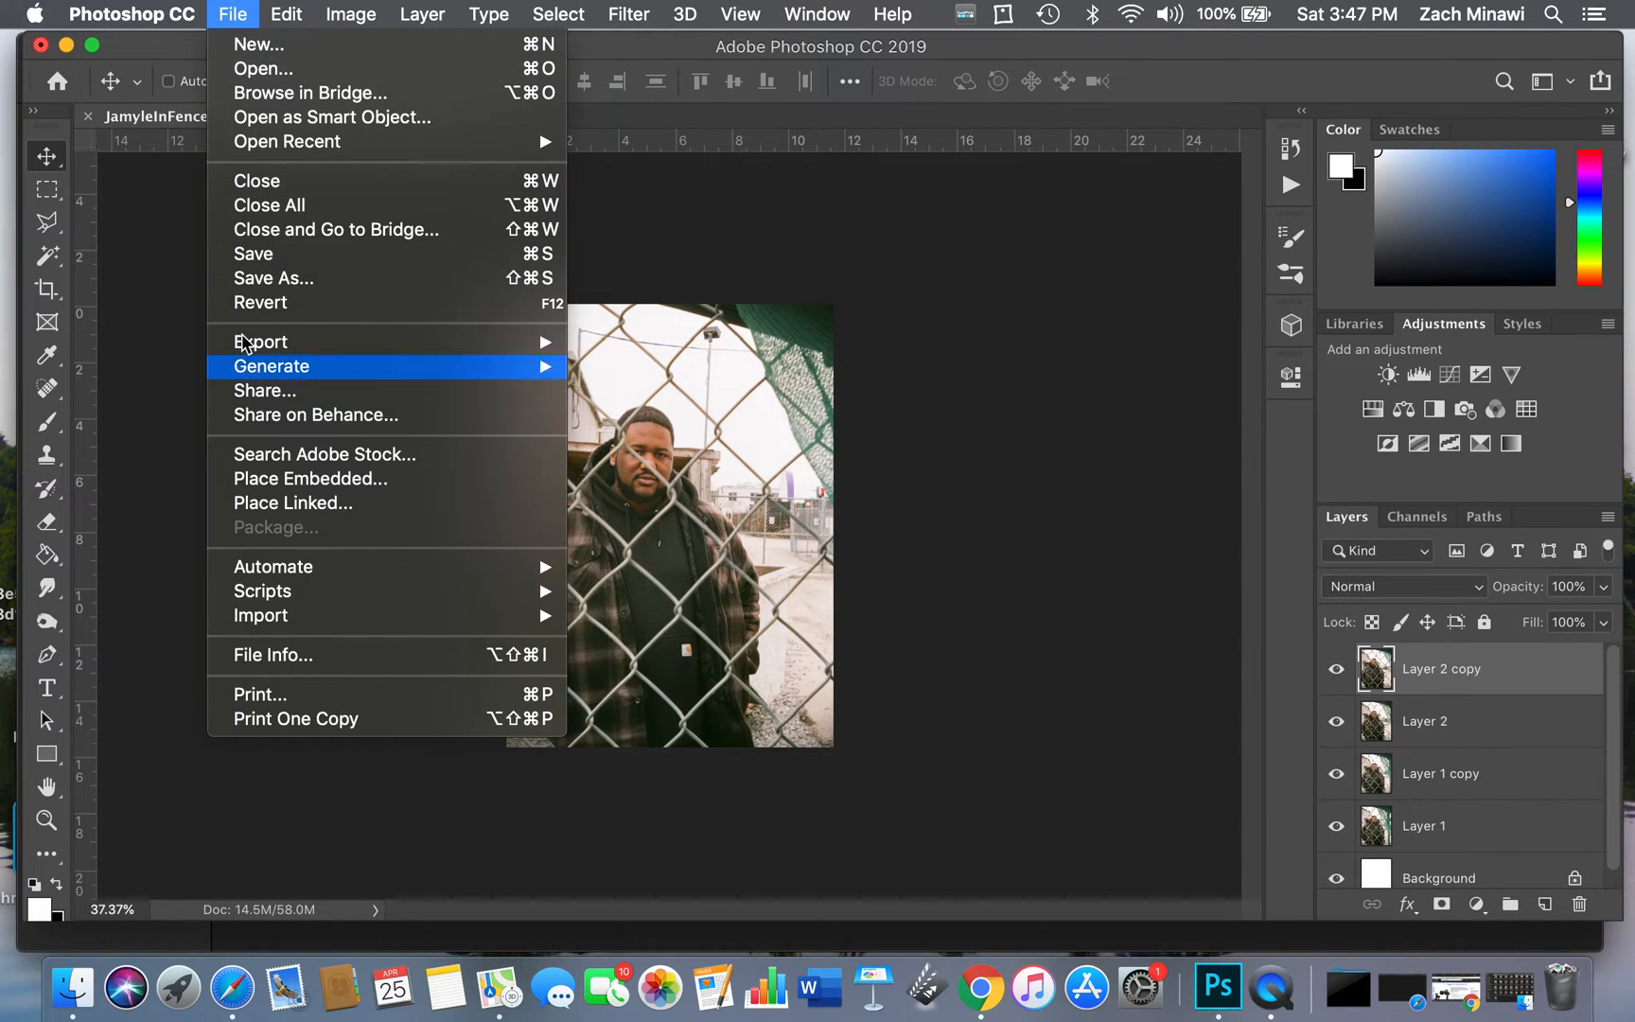
pyautogui.click(274, 277)
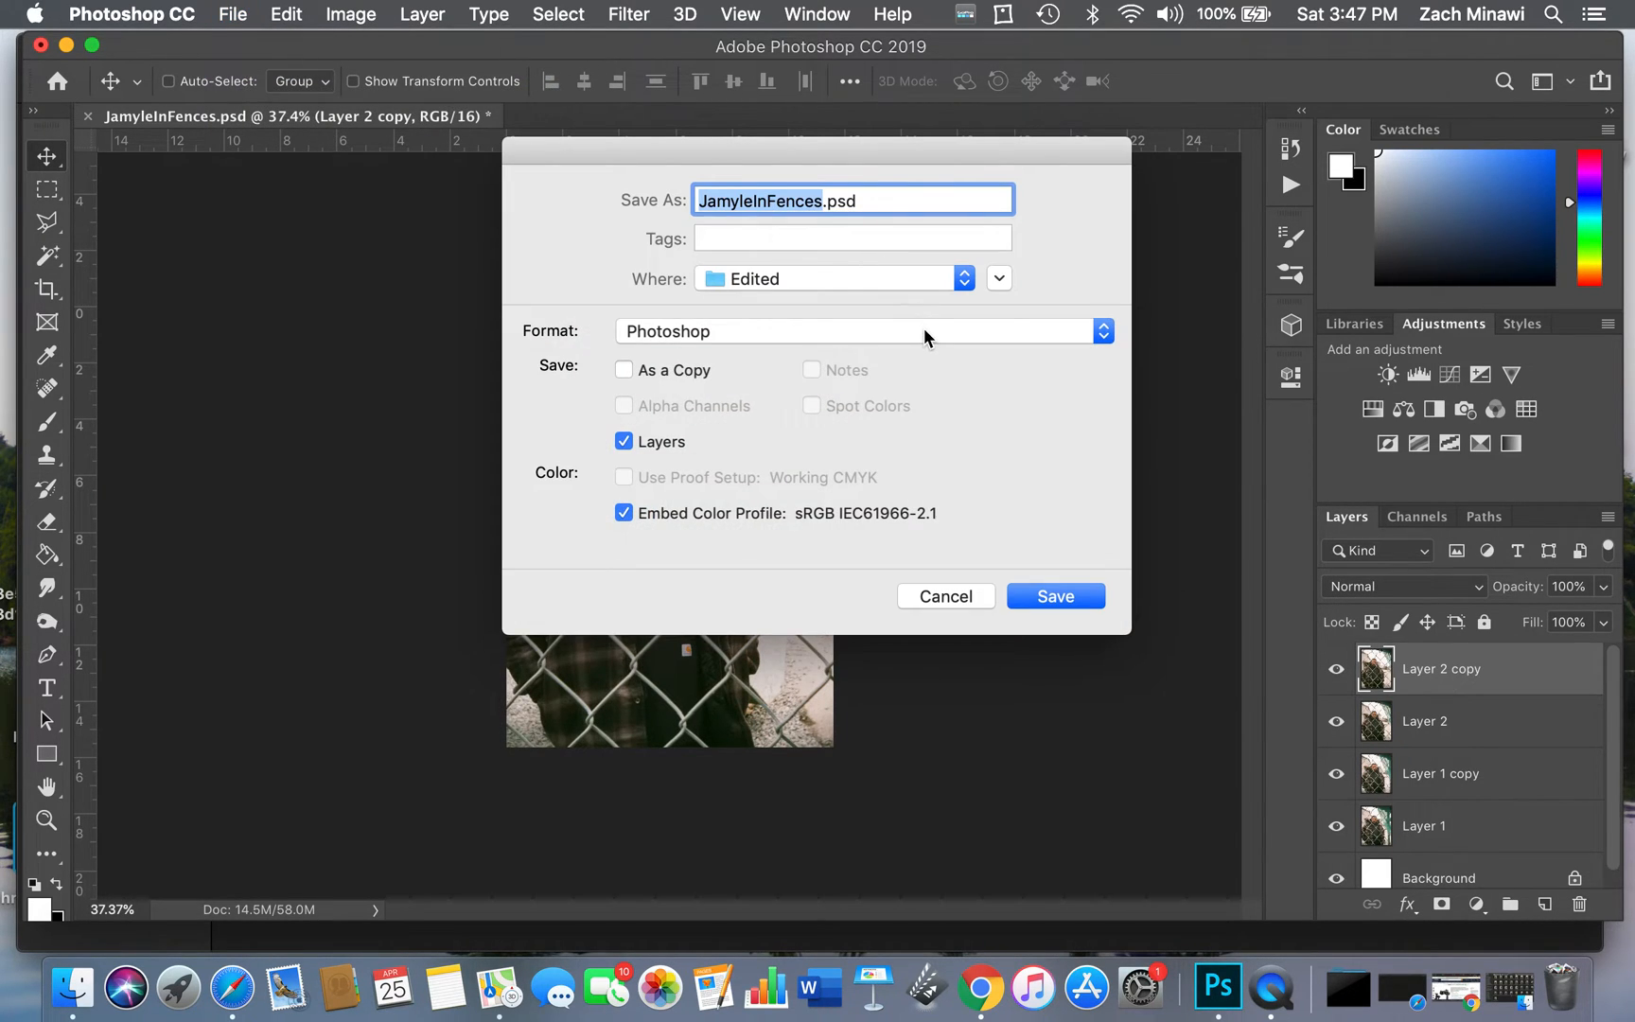
pyautogui.click(924, 332)
pyautogui.click(667, 450)
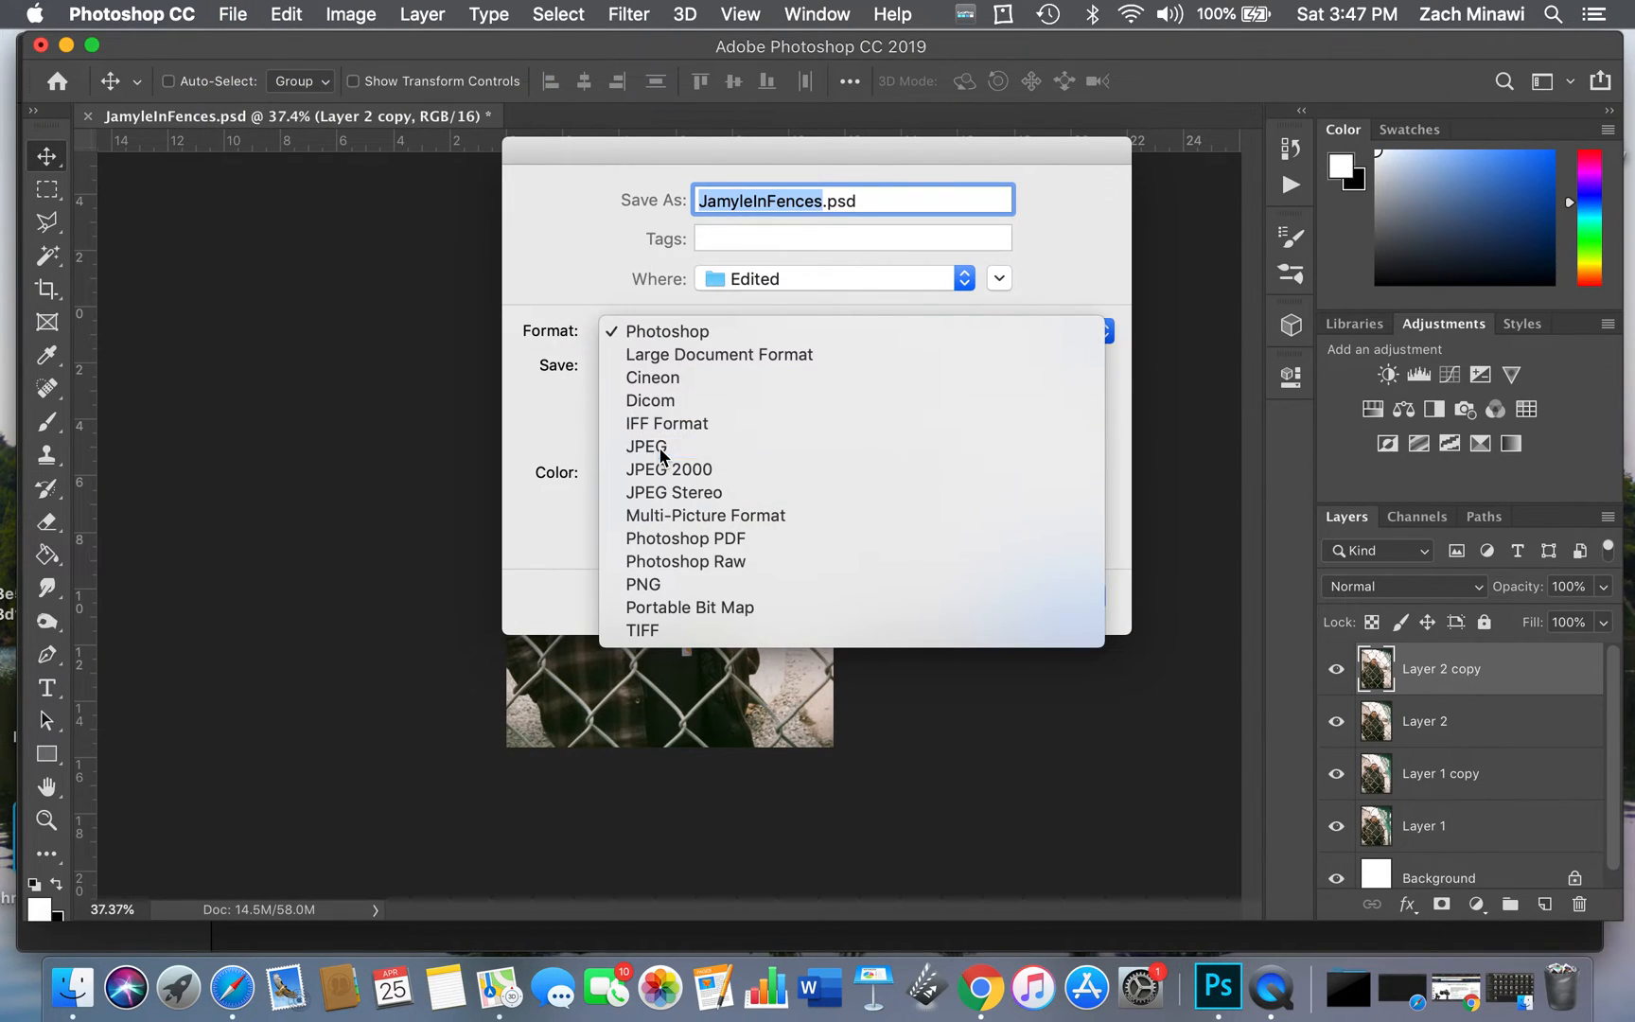
pyautogui.click(819, 201)
pyautogui.write('4')
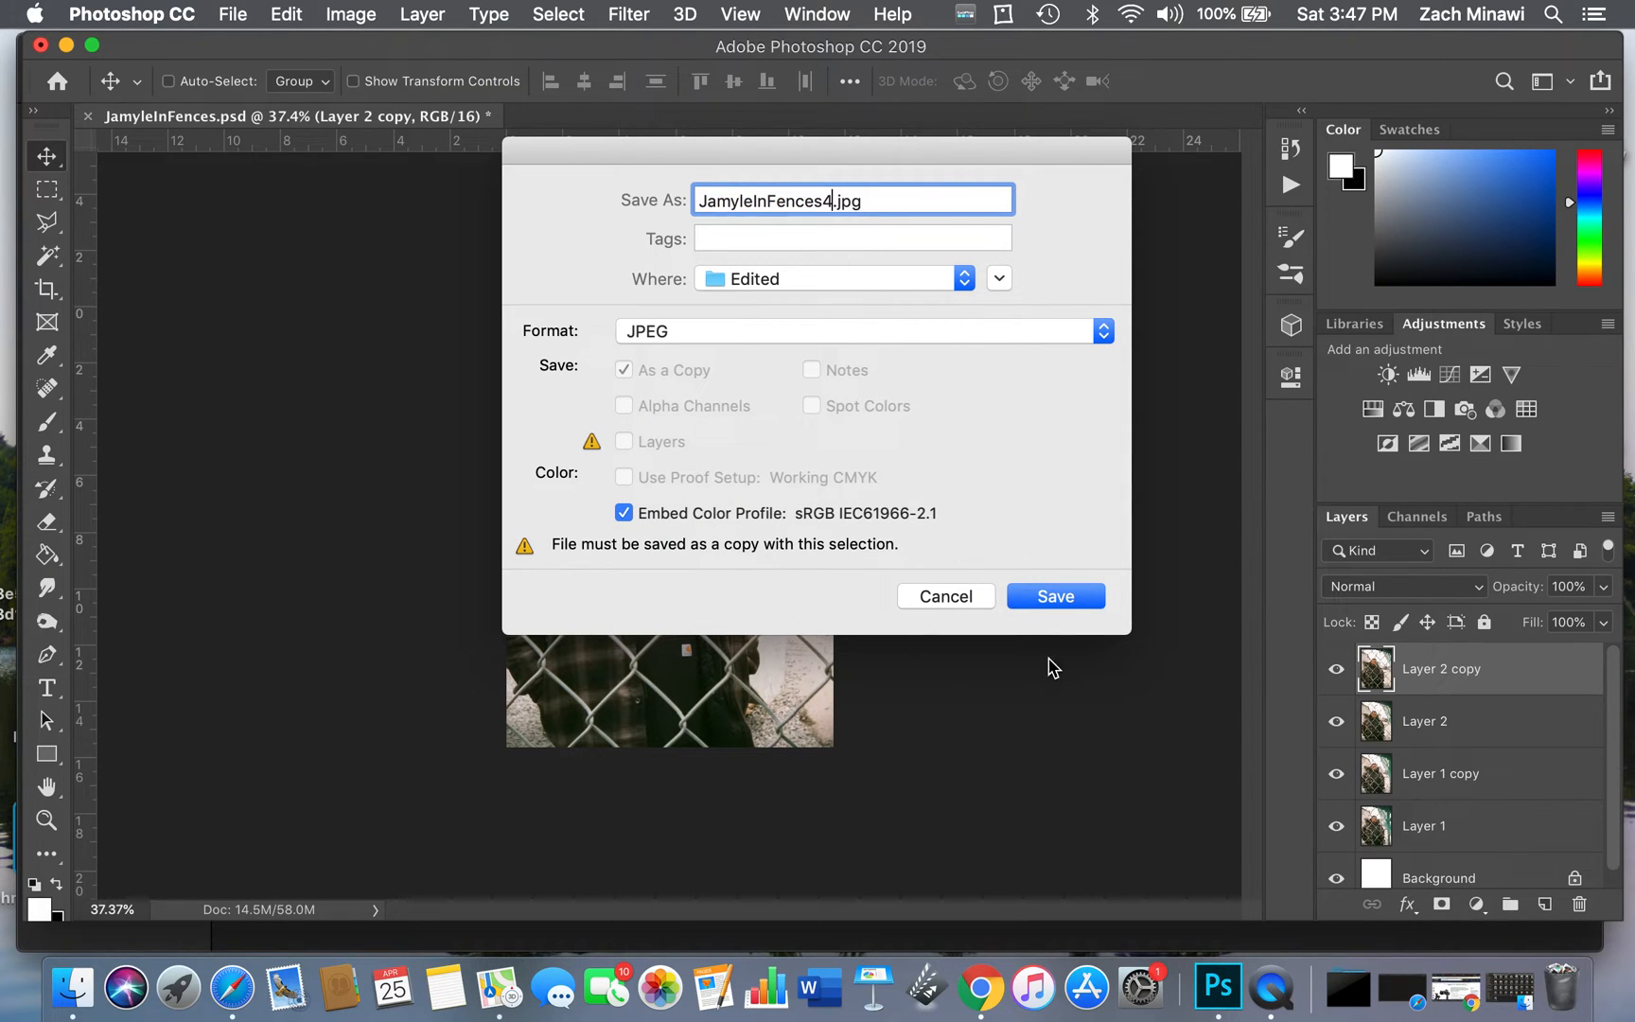
pyautogui.click(1064, 598)
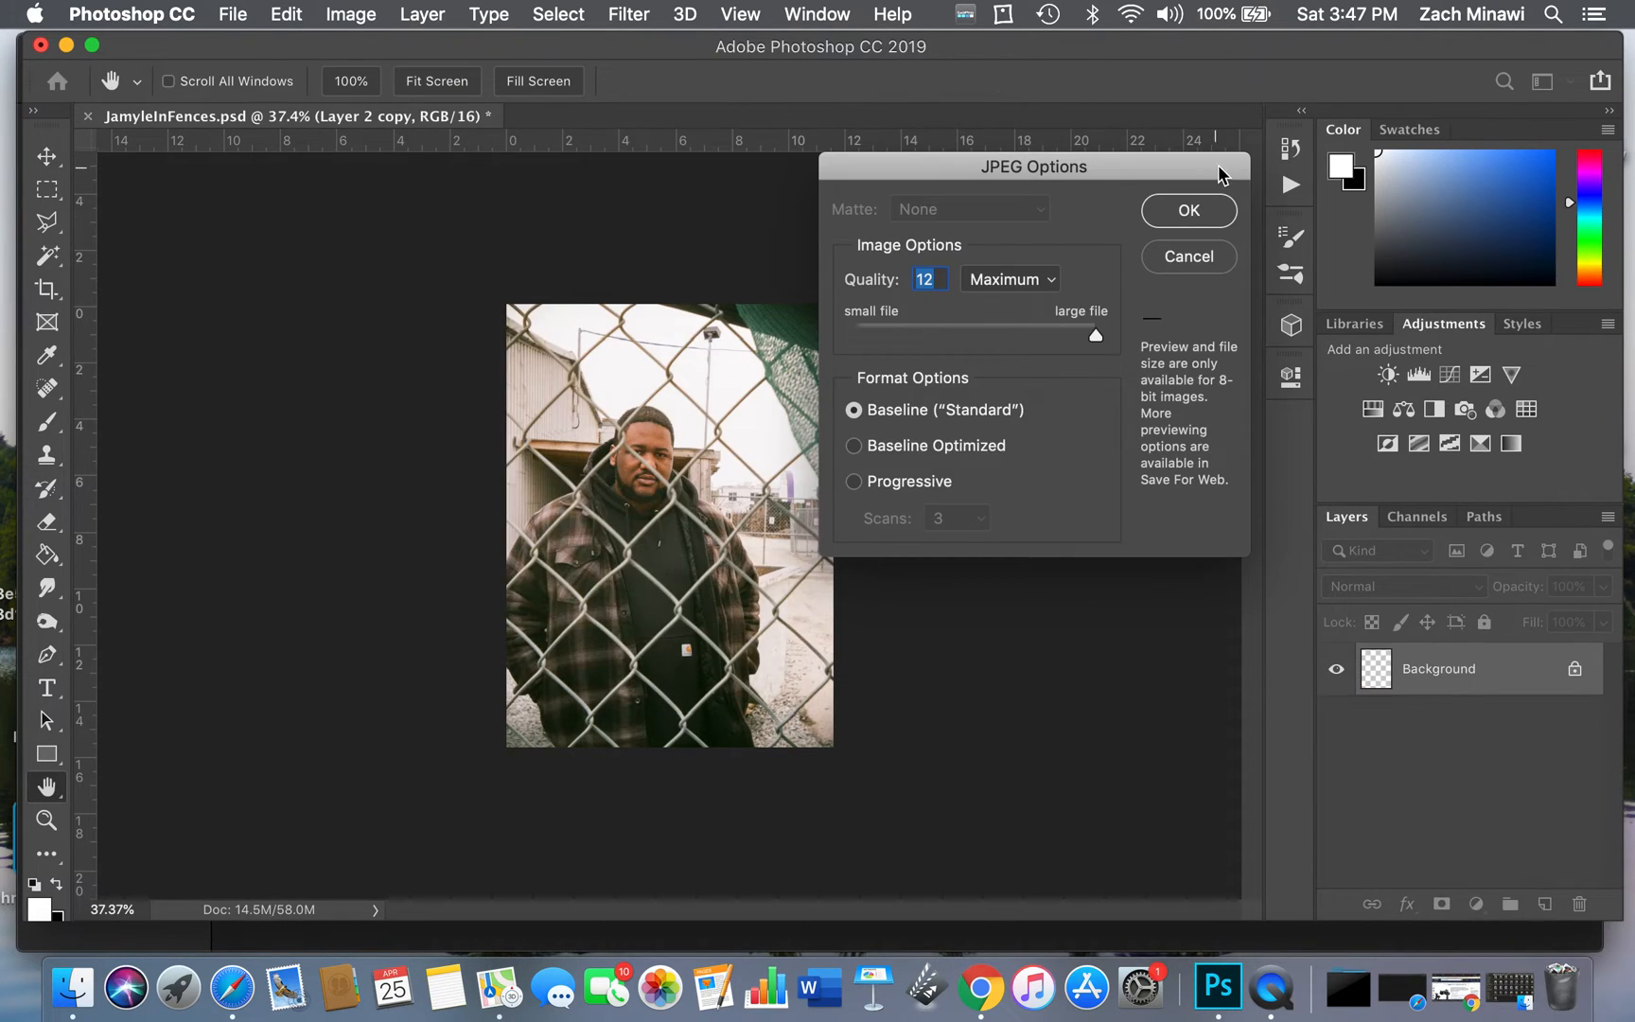
pyautogui.click(1186, 214)
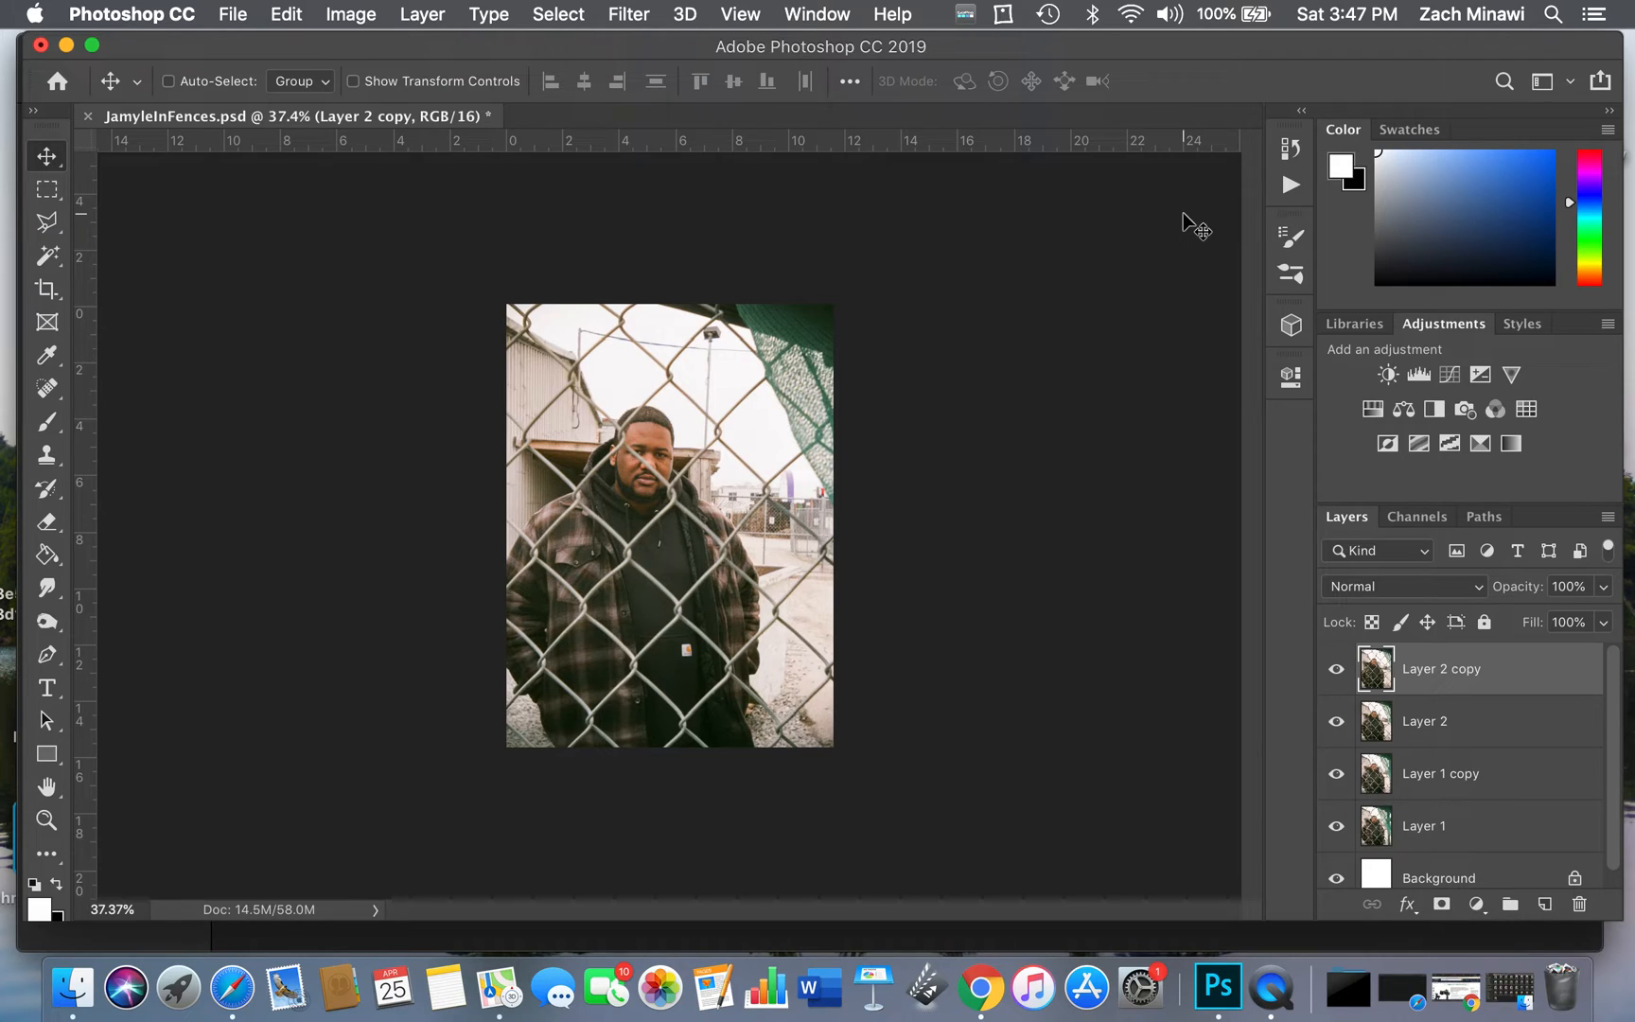
# Close the layered PSD with its changes saved and quit Photoshop
pyautogui.click(88, 121)
pyautogui.press('Return')
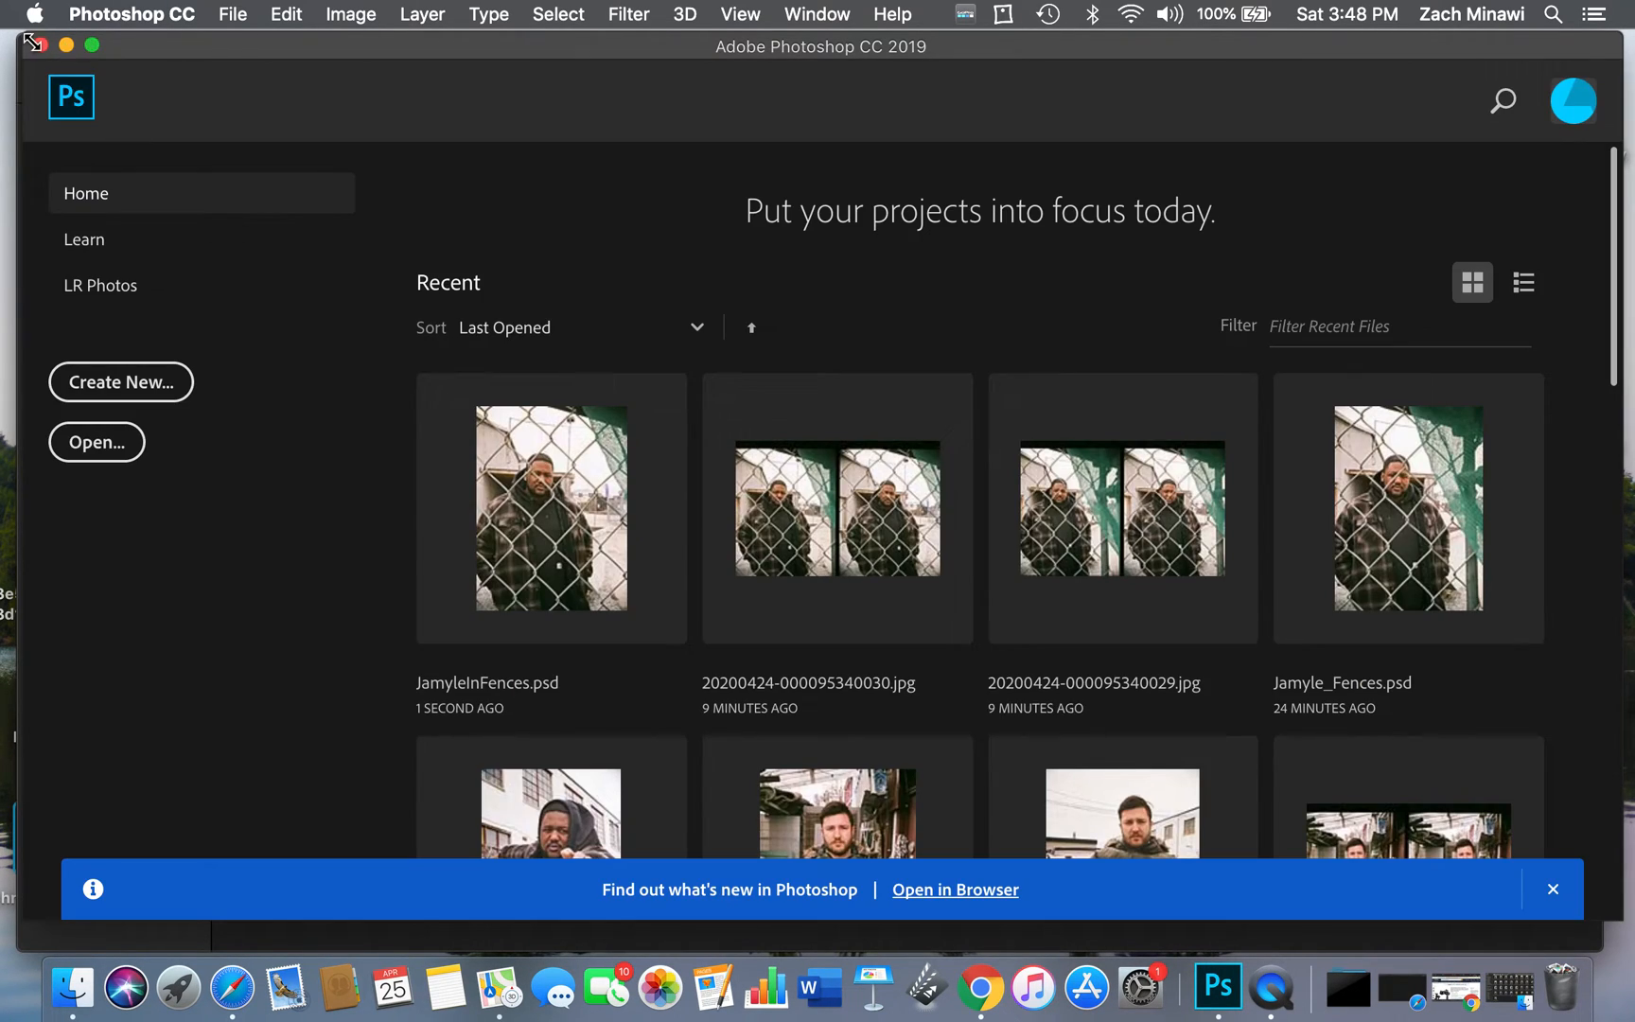
pyautogui.click(39, 45)
pyautogui.click(133, 52)
pyautogui.rightClick(1249, 995)
pyautogui.click(1283, 925)
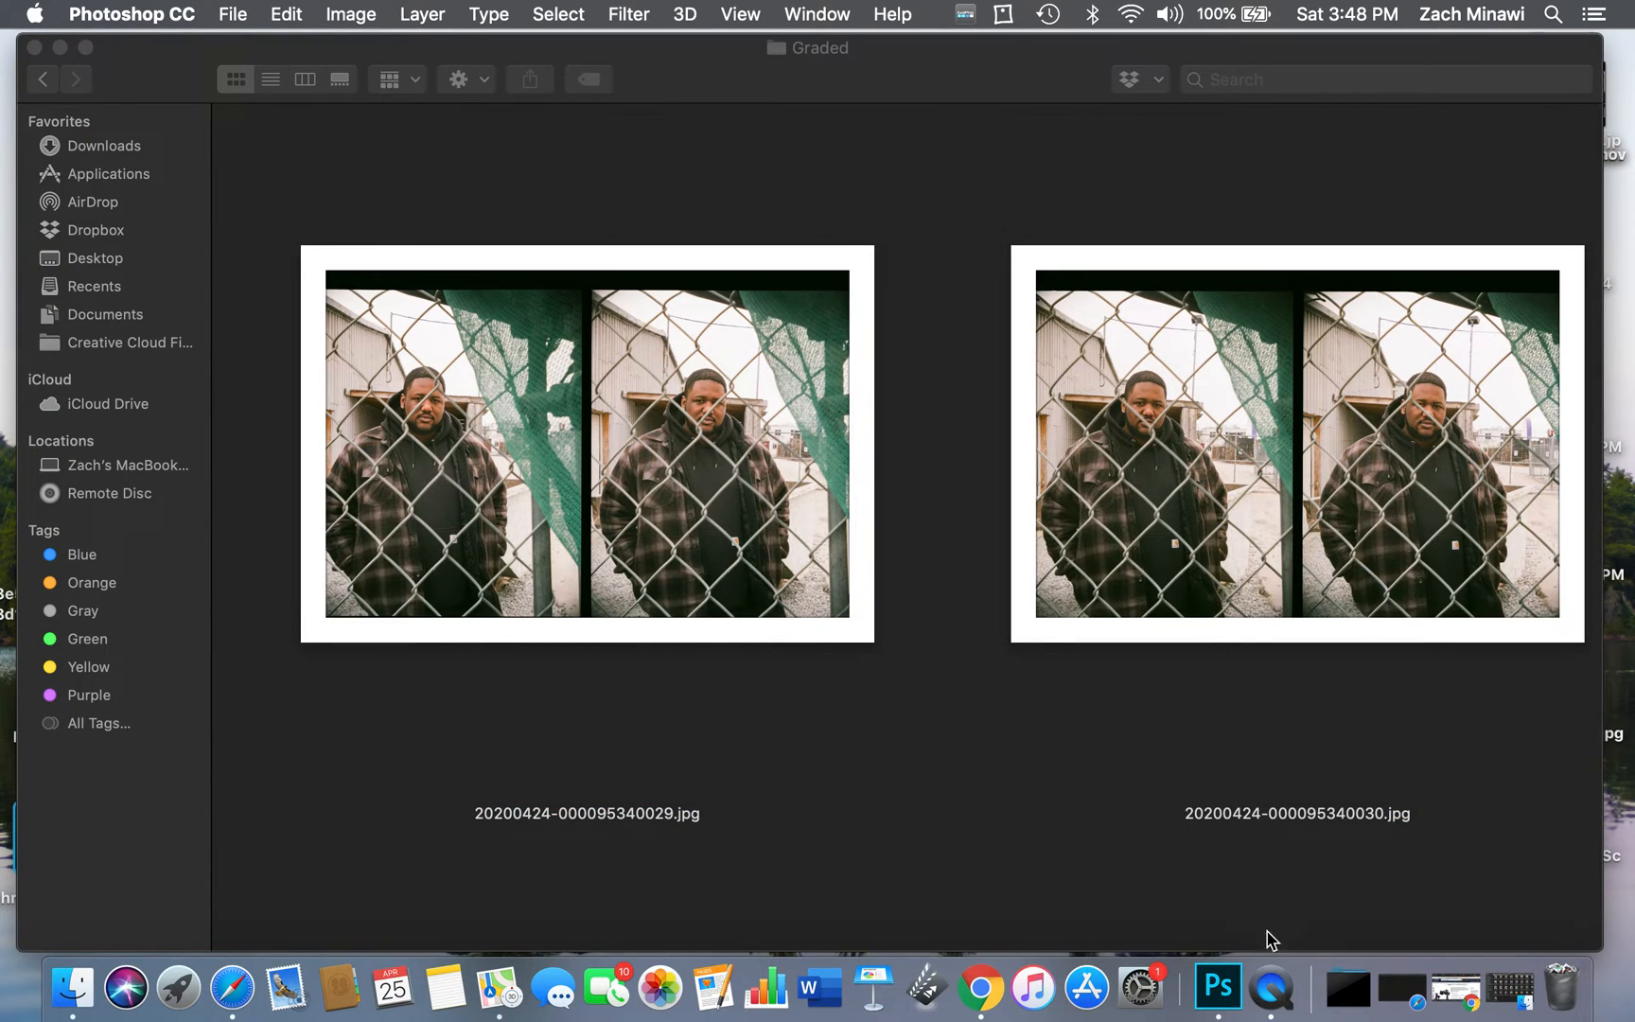
# Remove the Photoshop shortcut from the Dock
pyautogui.rightClick(1221, 993)
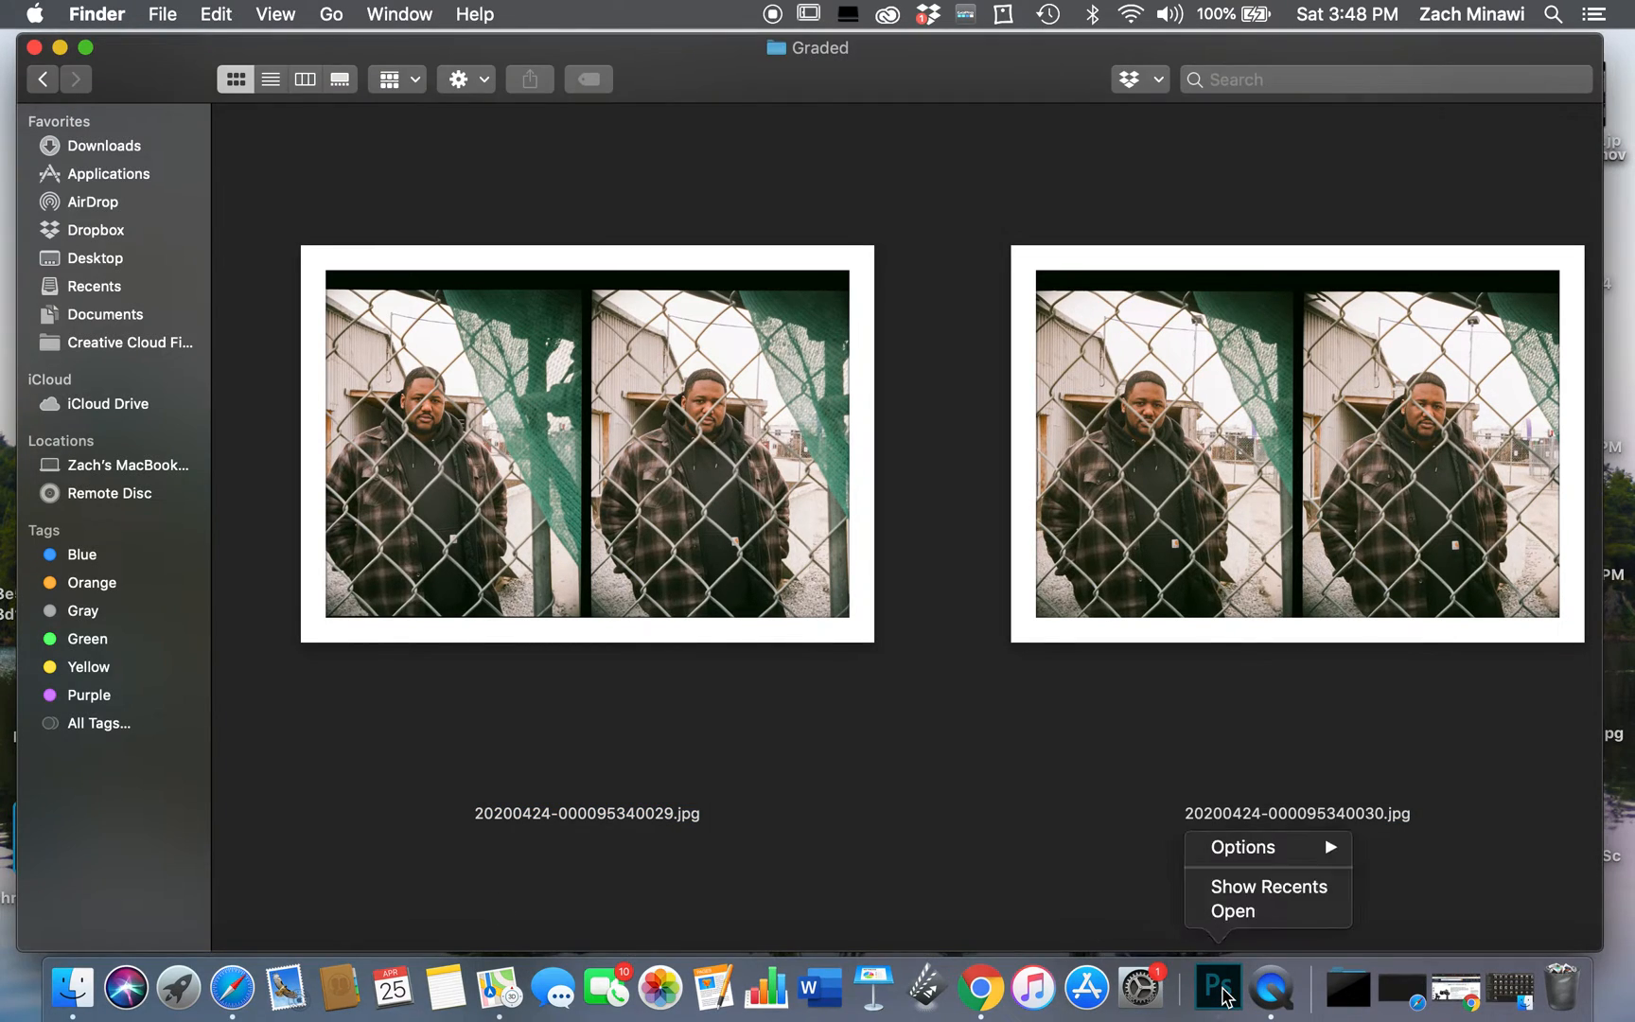
pyautogui.moveTo(1299, 854)
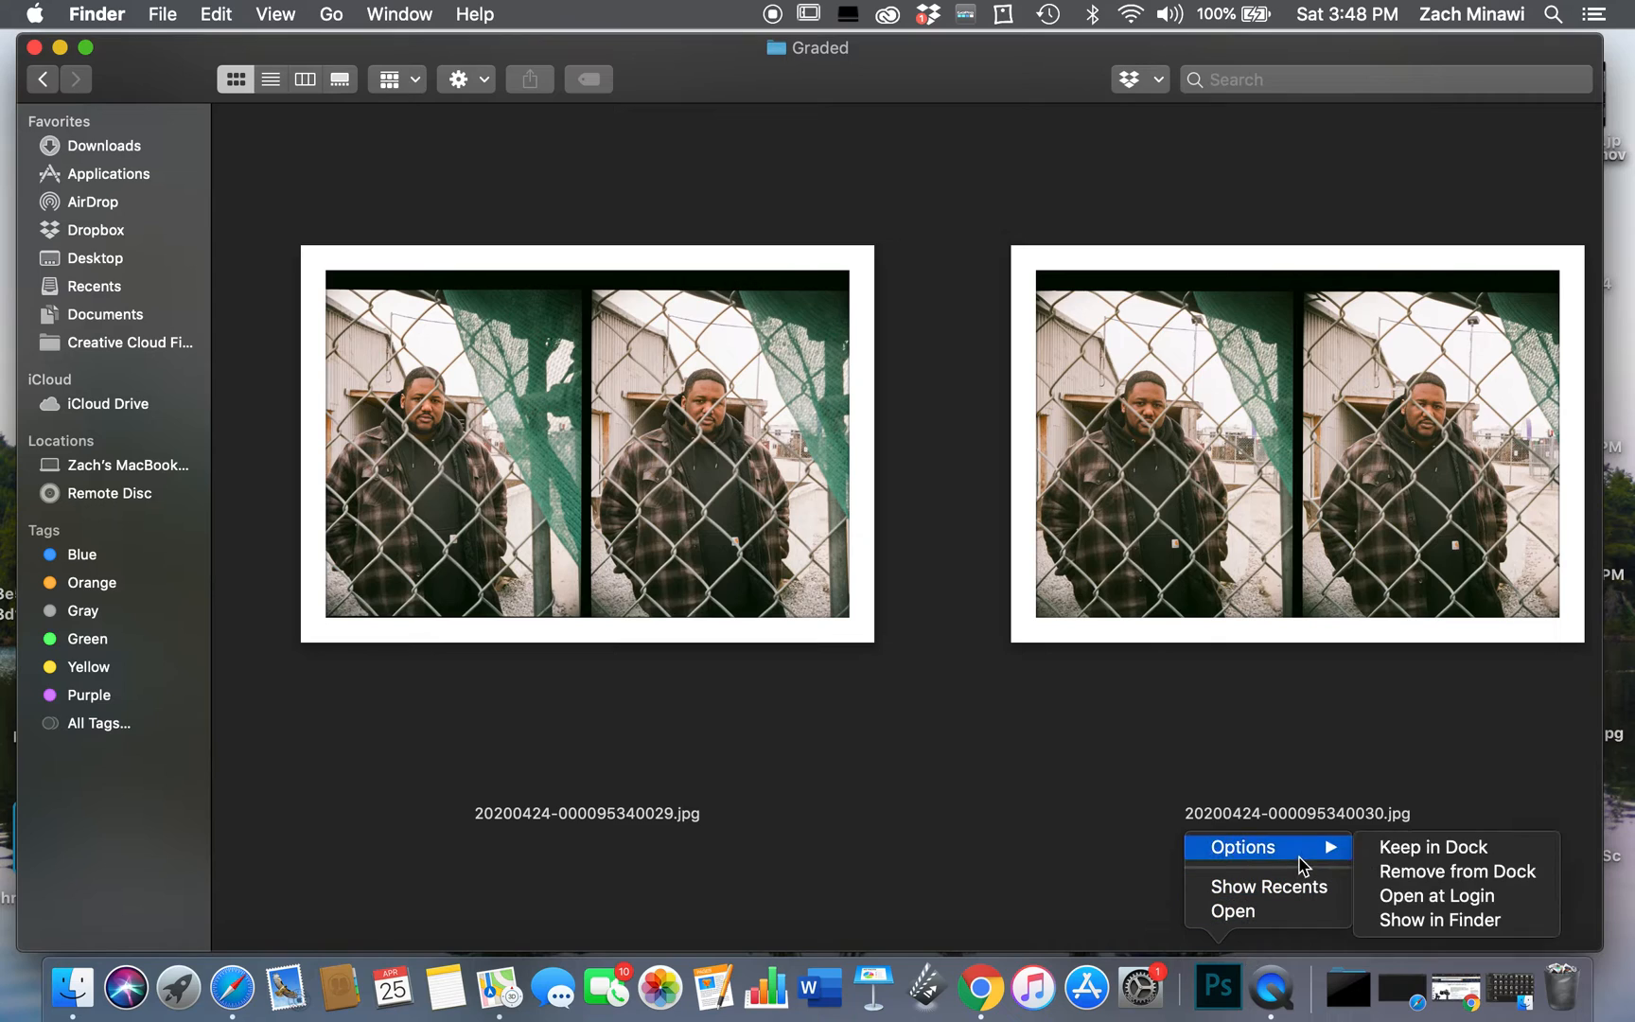
pyautogui.click(1458, 872)
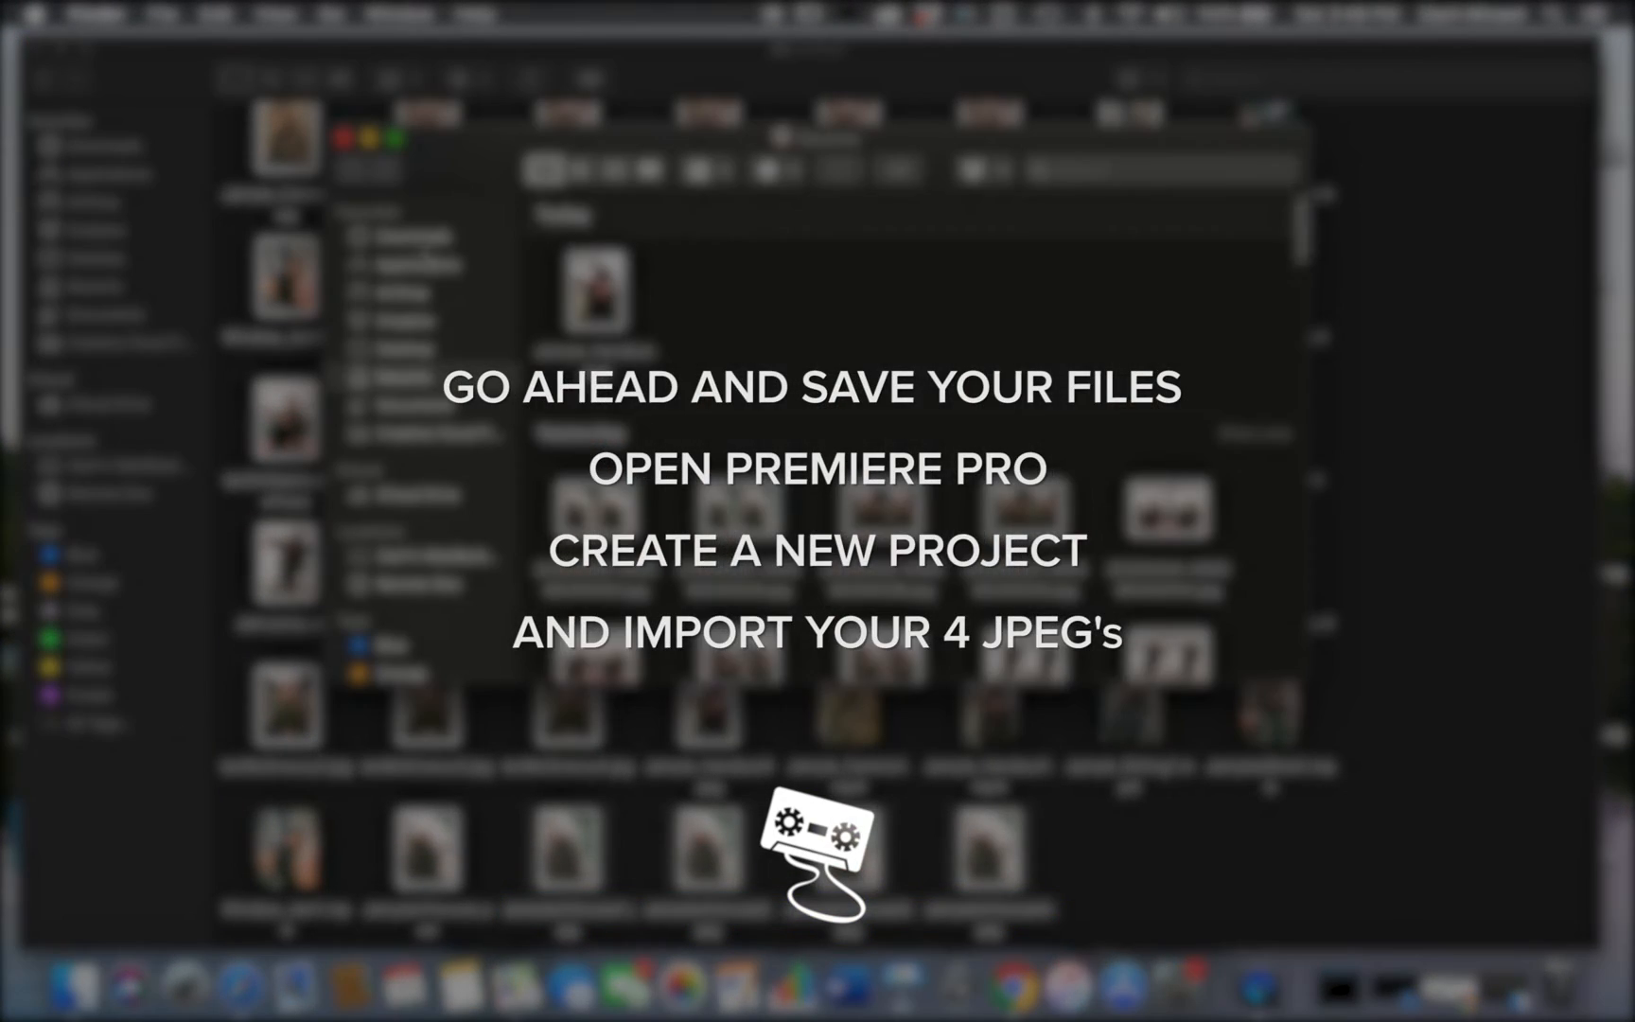
# Open Adobe Premiere Pro from the Applications folder and start a new project
pyautogui.click(418, 265)
pyautogui.doubleClick(912, 544)
pyautogui.doubleClick(595, 254)
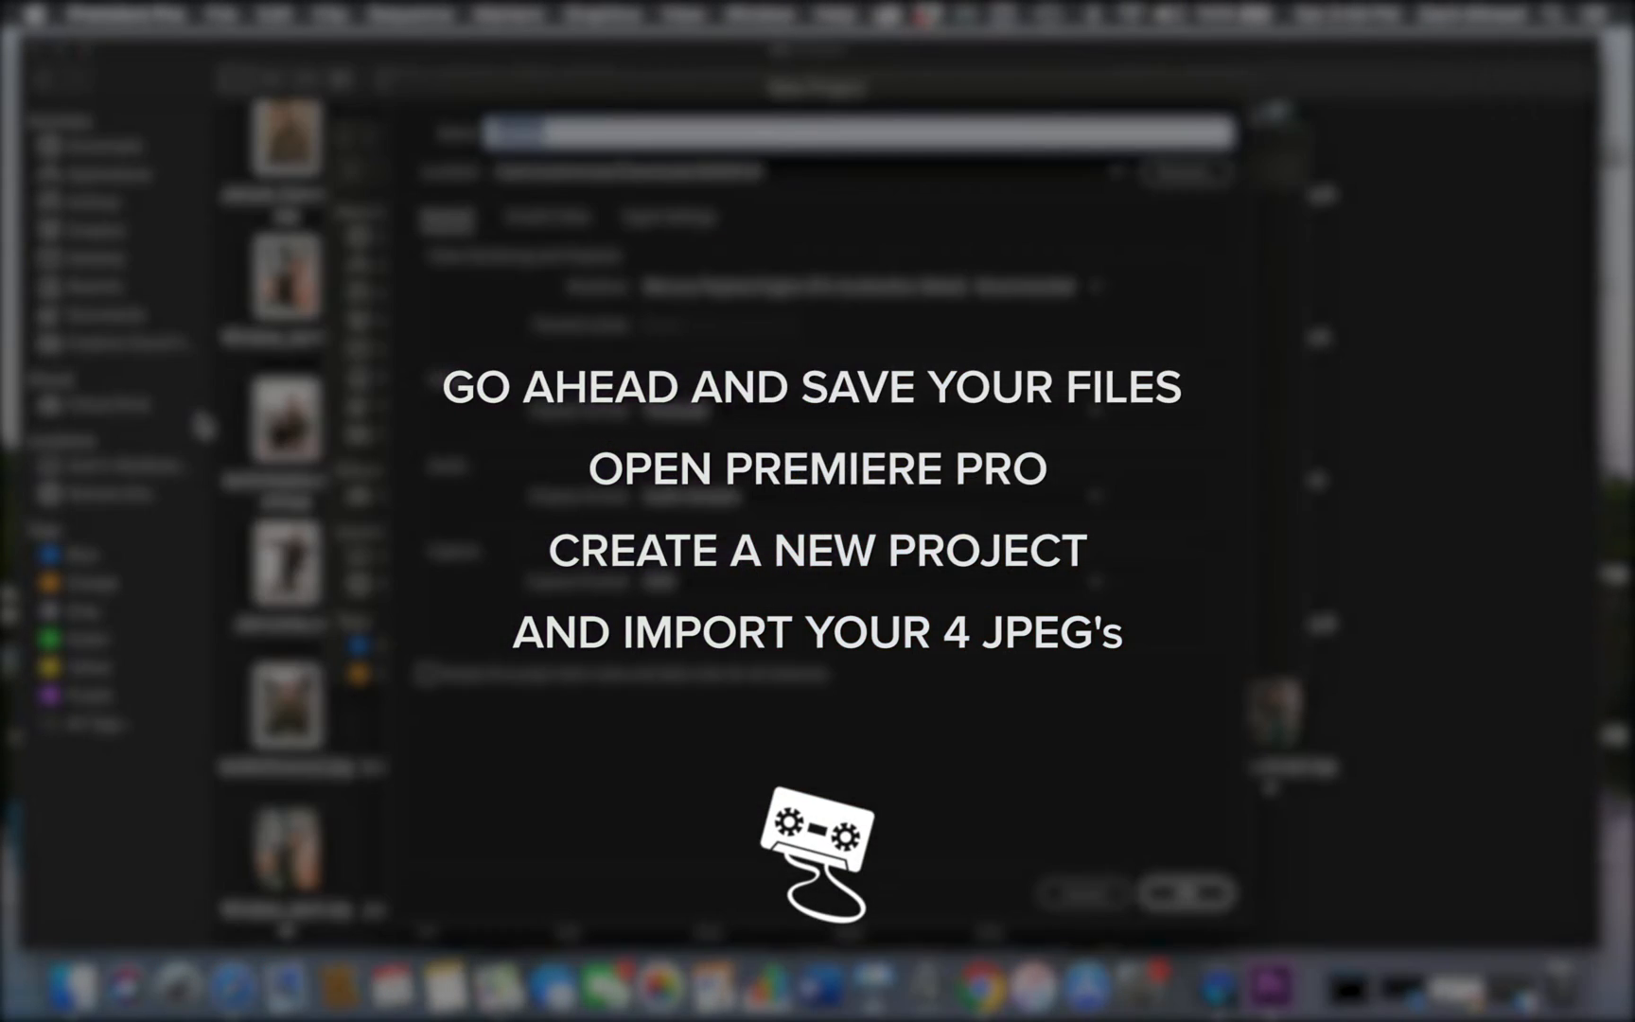
# Create the project NishikaVideo in the 00009534 folder and import the four numbered JamyleInFences JPEGs
pyautogui.click(1185, 173)
pyautogui.click(1424, 701)
pyautogui.moveTo(558, 134); pyautogui.dragTo(198, 140)
pyautogui.press('BackSpace')
pyautogui.write('MIXTAPE')
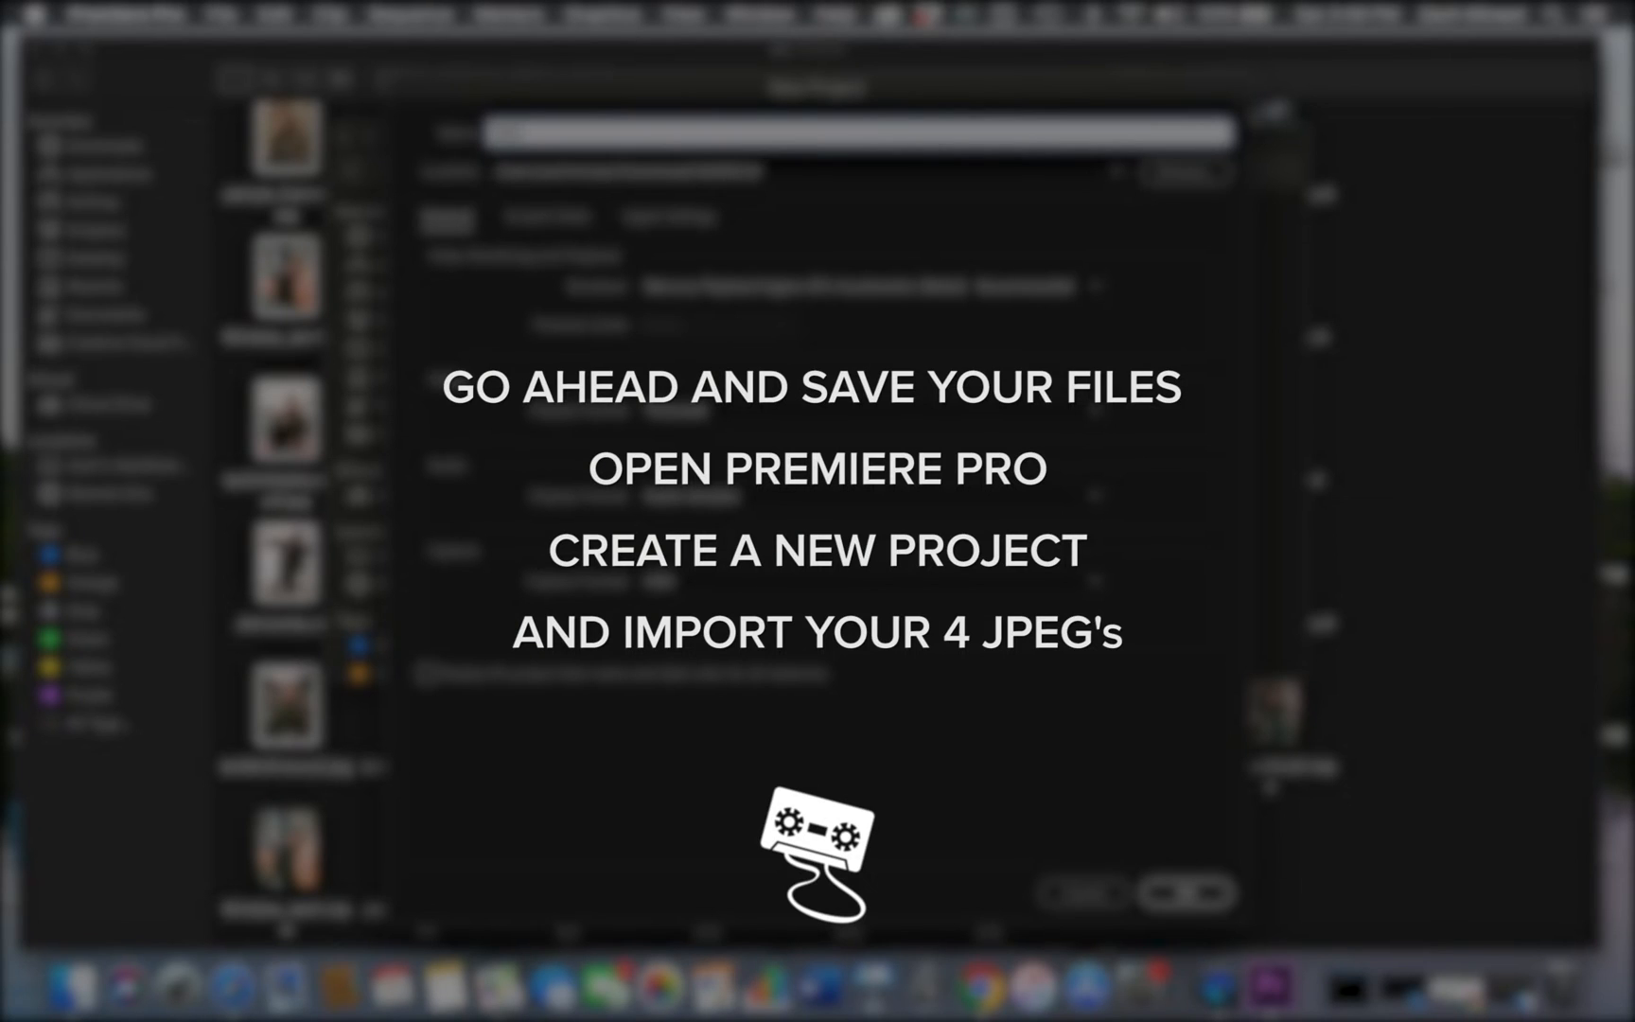
pyautogui.press('Return')
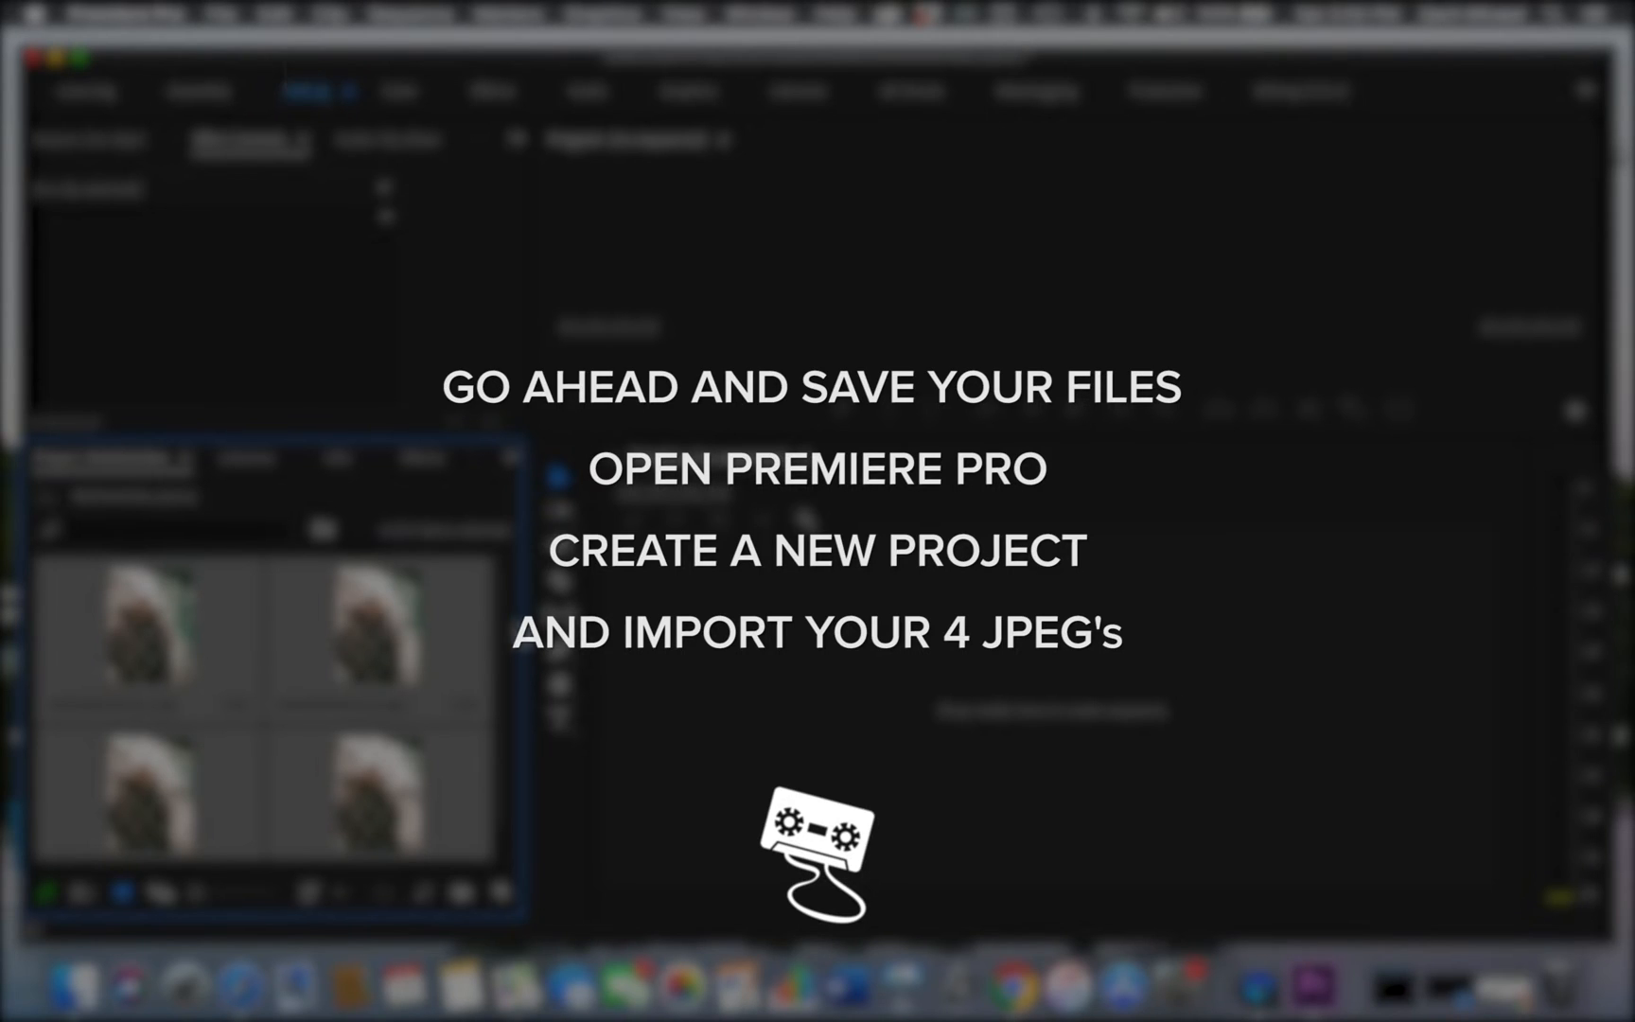
# Create a new sequence from the four selected JamyleInFences stills
pyautogui.scroll(-2, 499, 719)
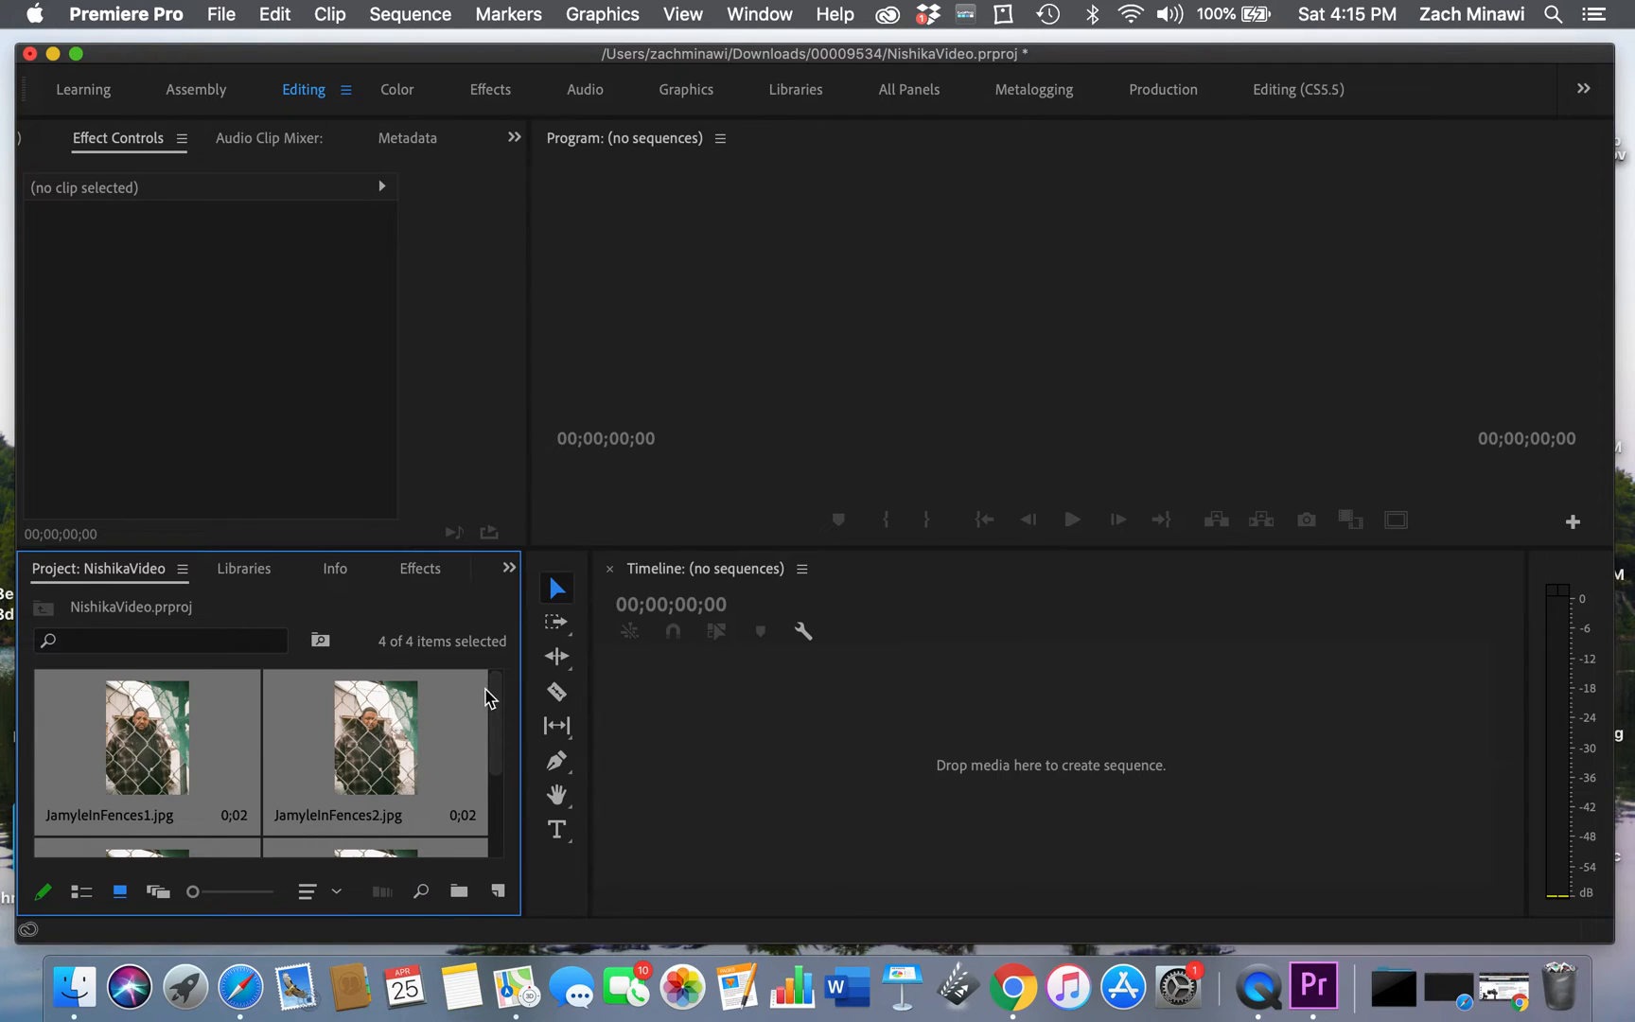
pyautogui.rightClick(143, 729)
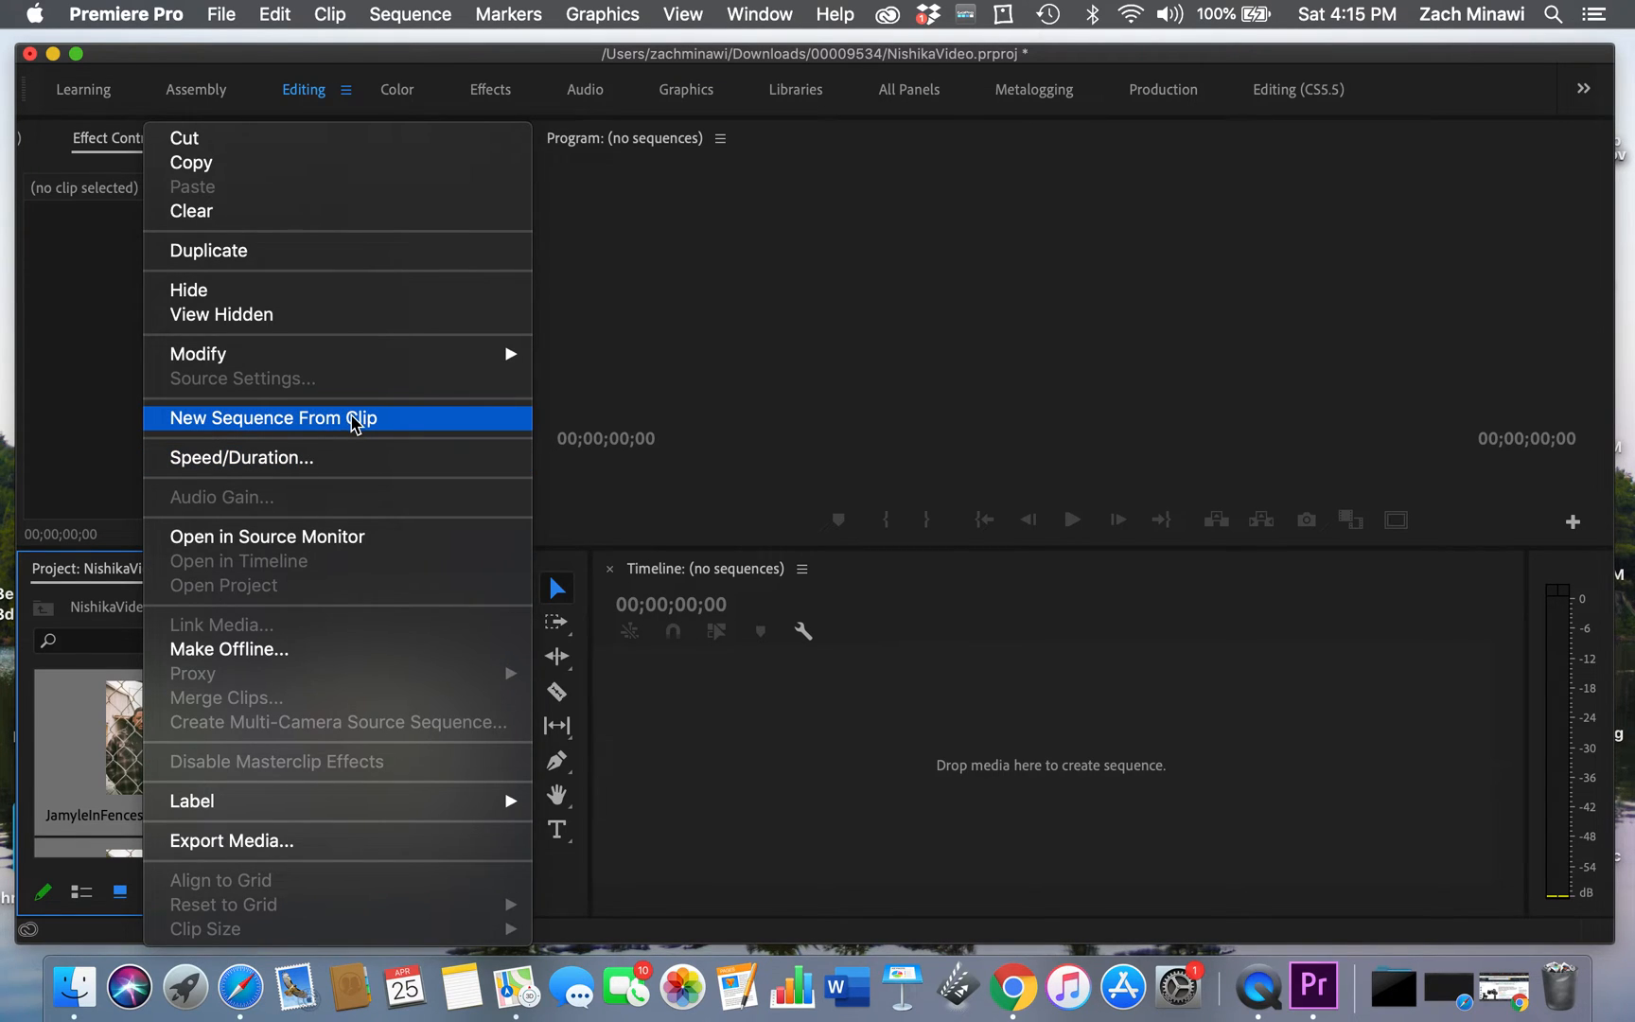
pyautogui.click(354, 417)
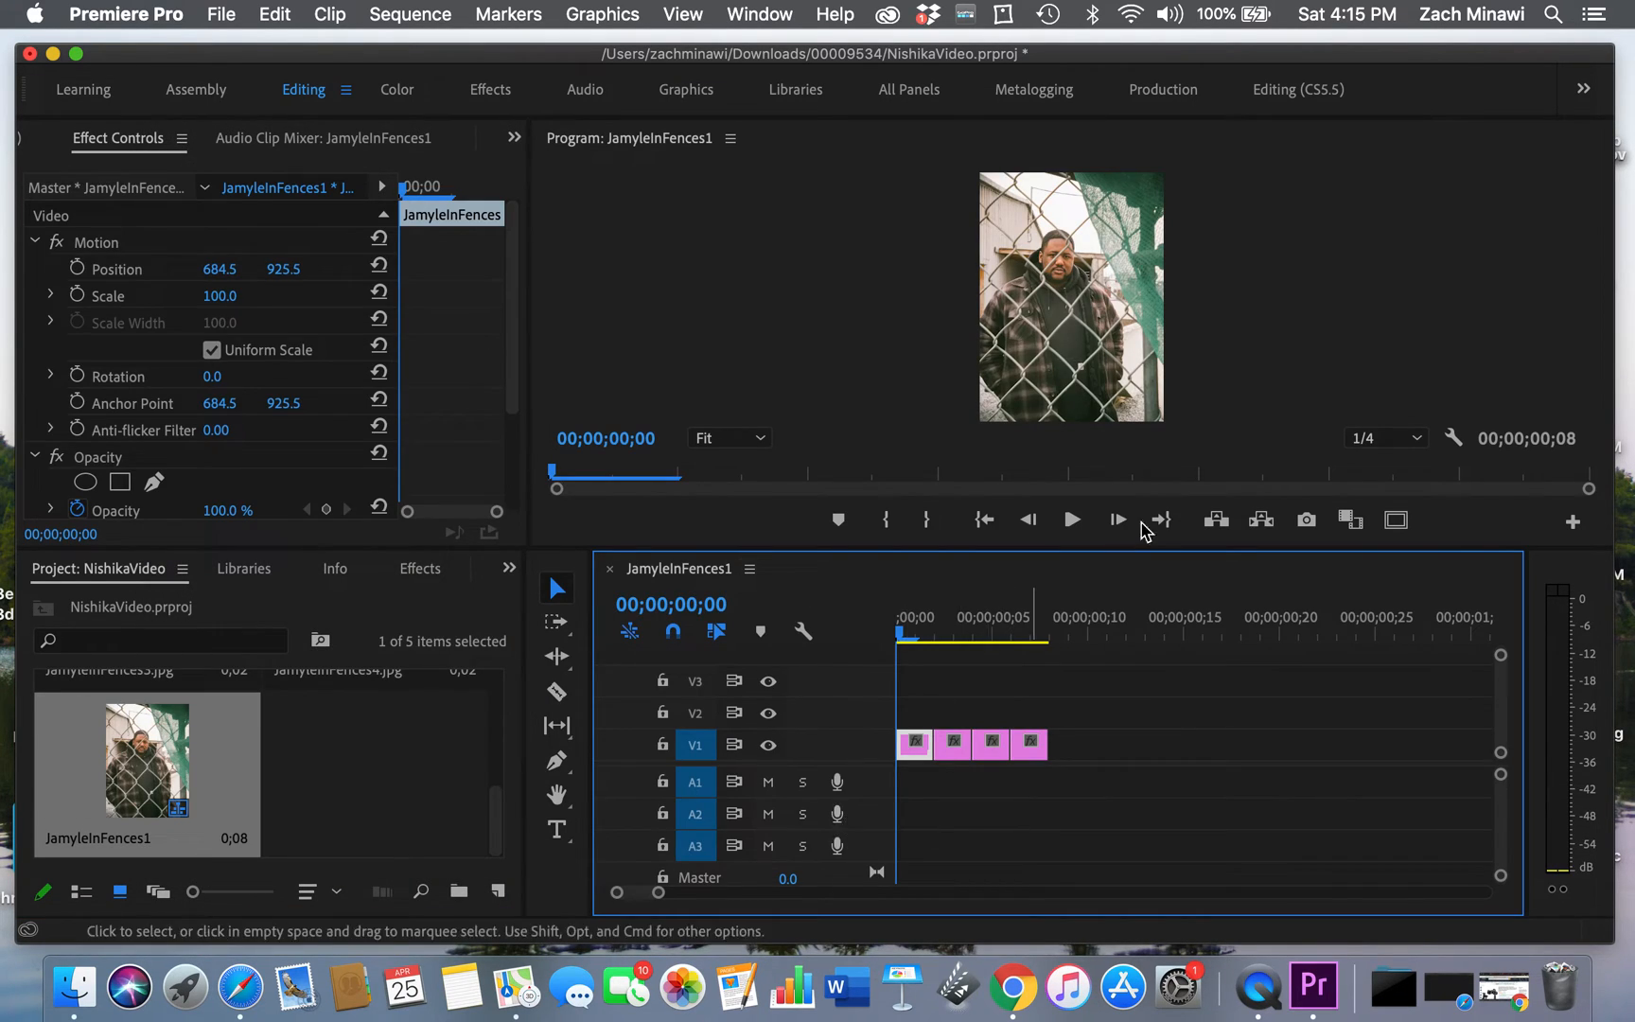
# Enlarge the program preview and play the four-still sequence
pyautogui.moveTo(1114, 548); pyautogui.dragTo(1114, 586)
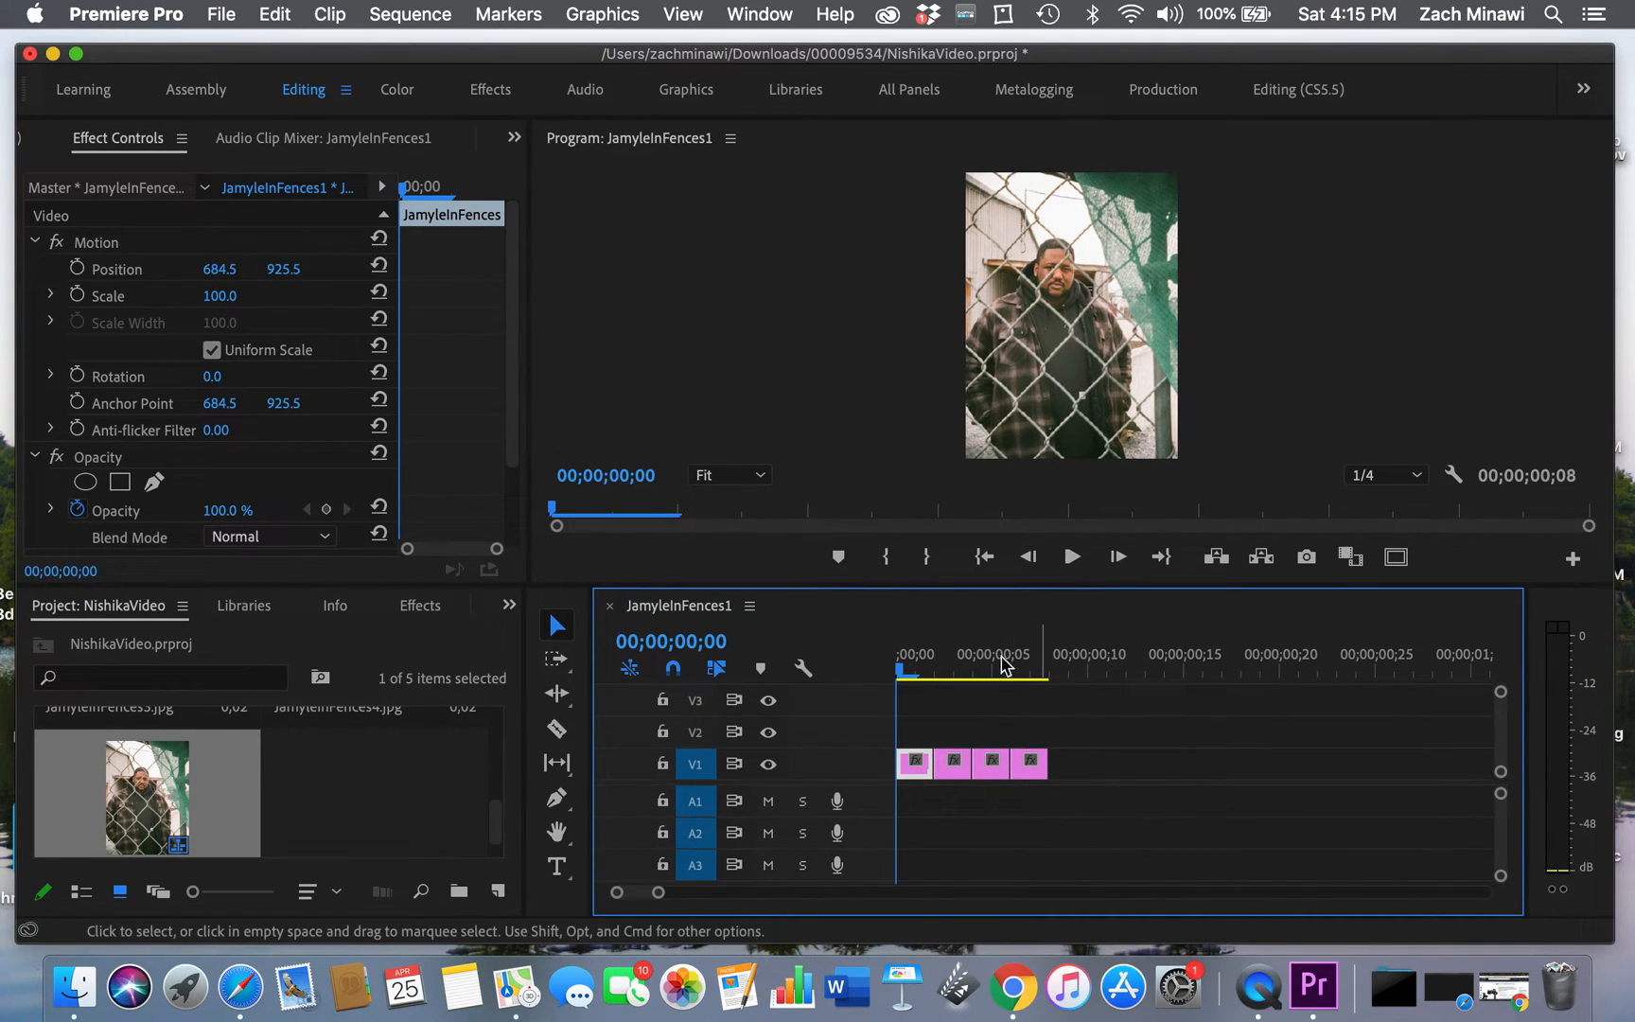
pyautogui.press('space')
pyautogui.press('space')
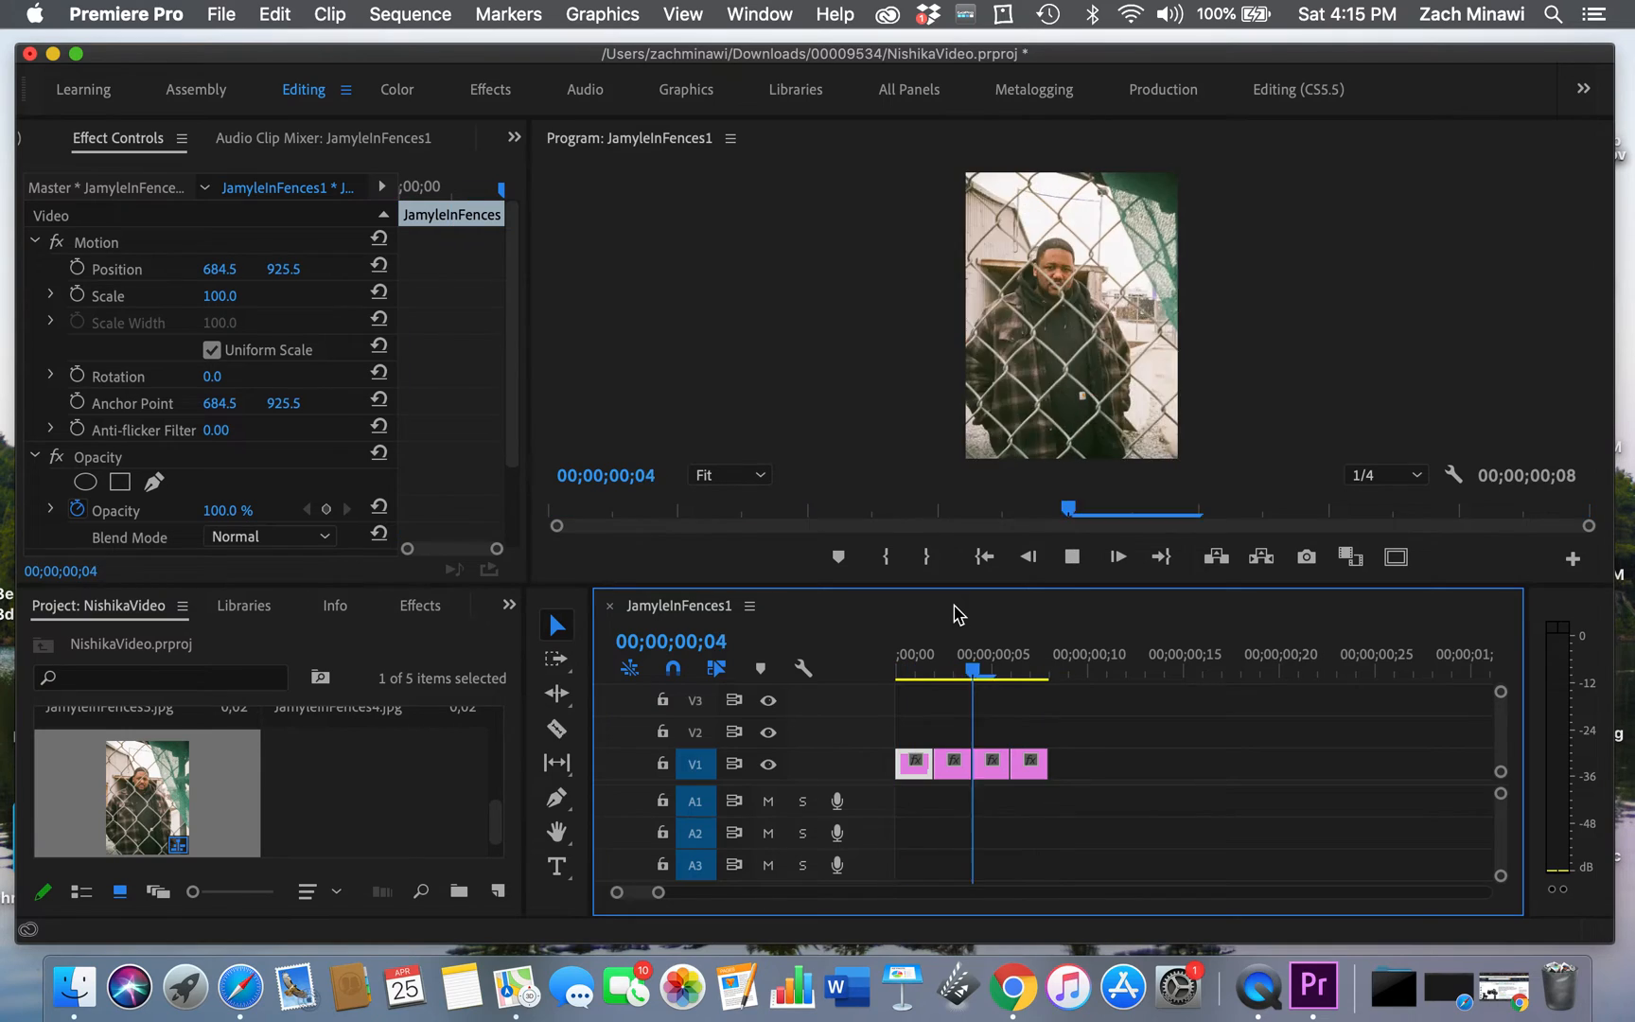
# Extend each of the four clips to three frames and place them end to end, alternating between tracks V1 and V2
pyautogui.moveTo(1122, 778); pyautogui.dragTo(1060, 763)
pyautogui.click(1029, 736)
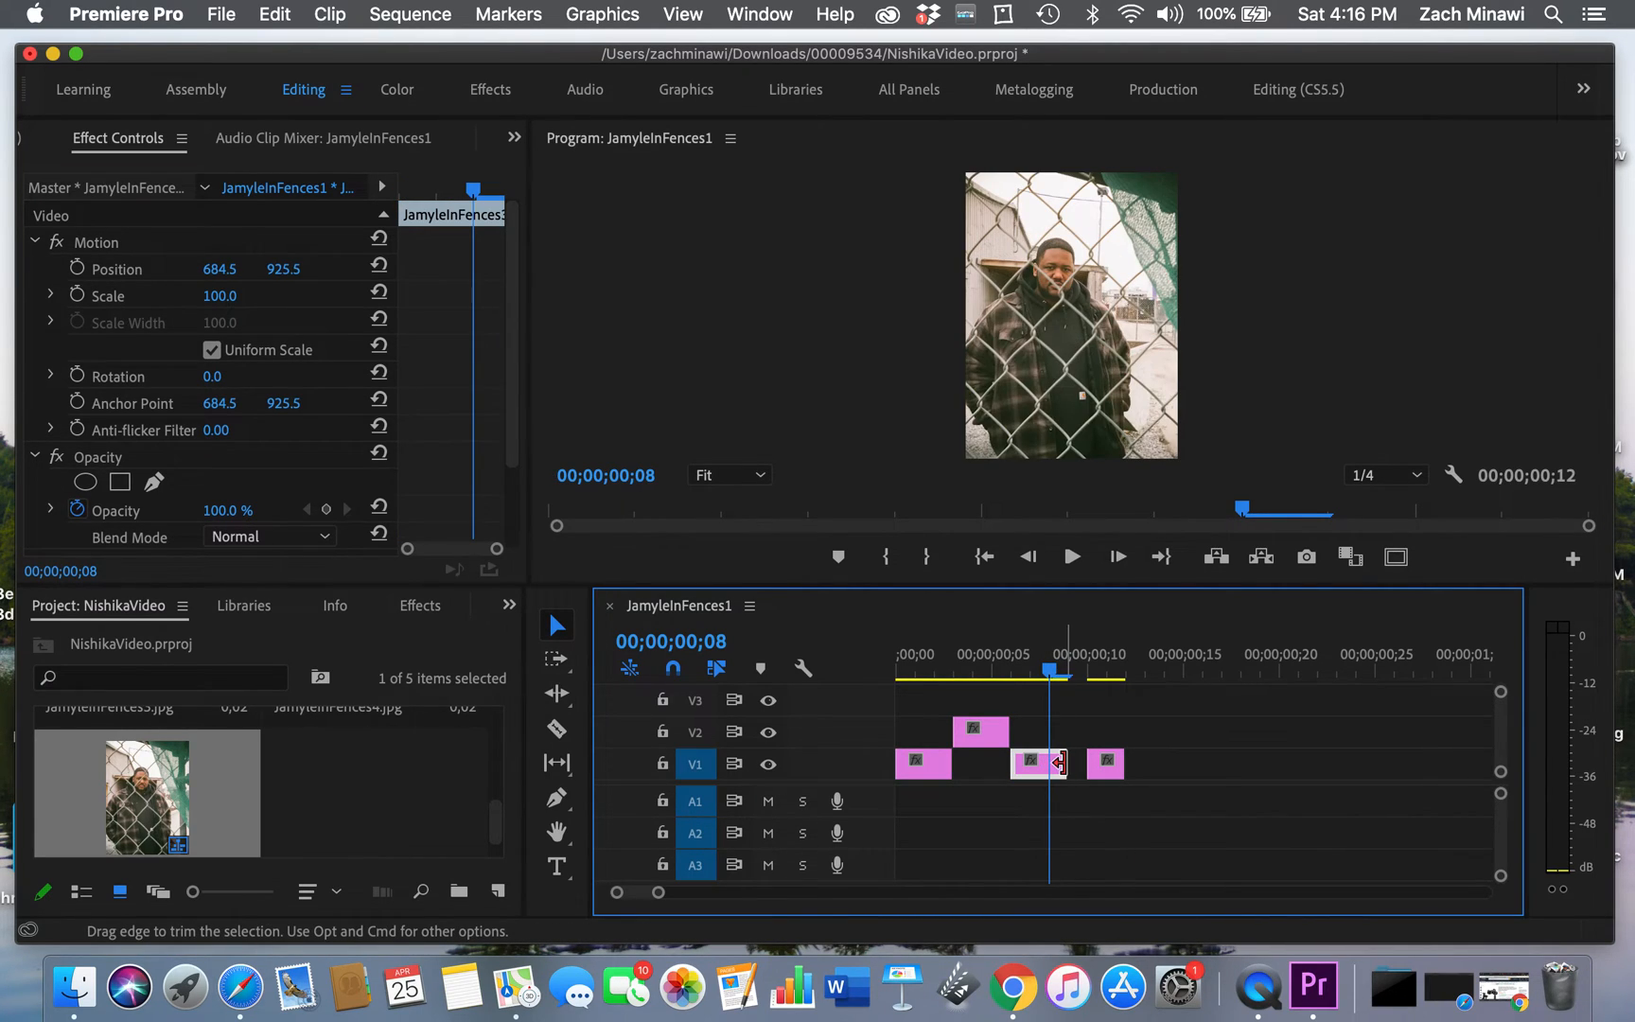
pyautogui.moveTo(1119, 772); pyautogui.dragTo(867, 691)
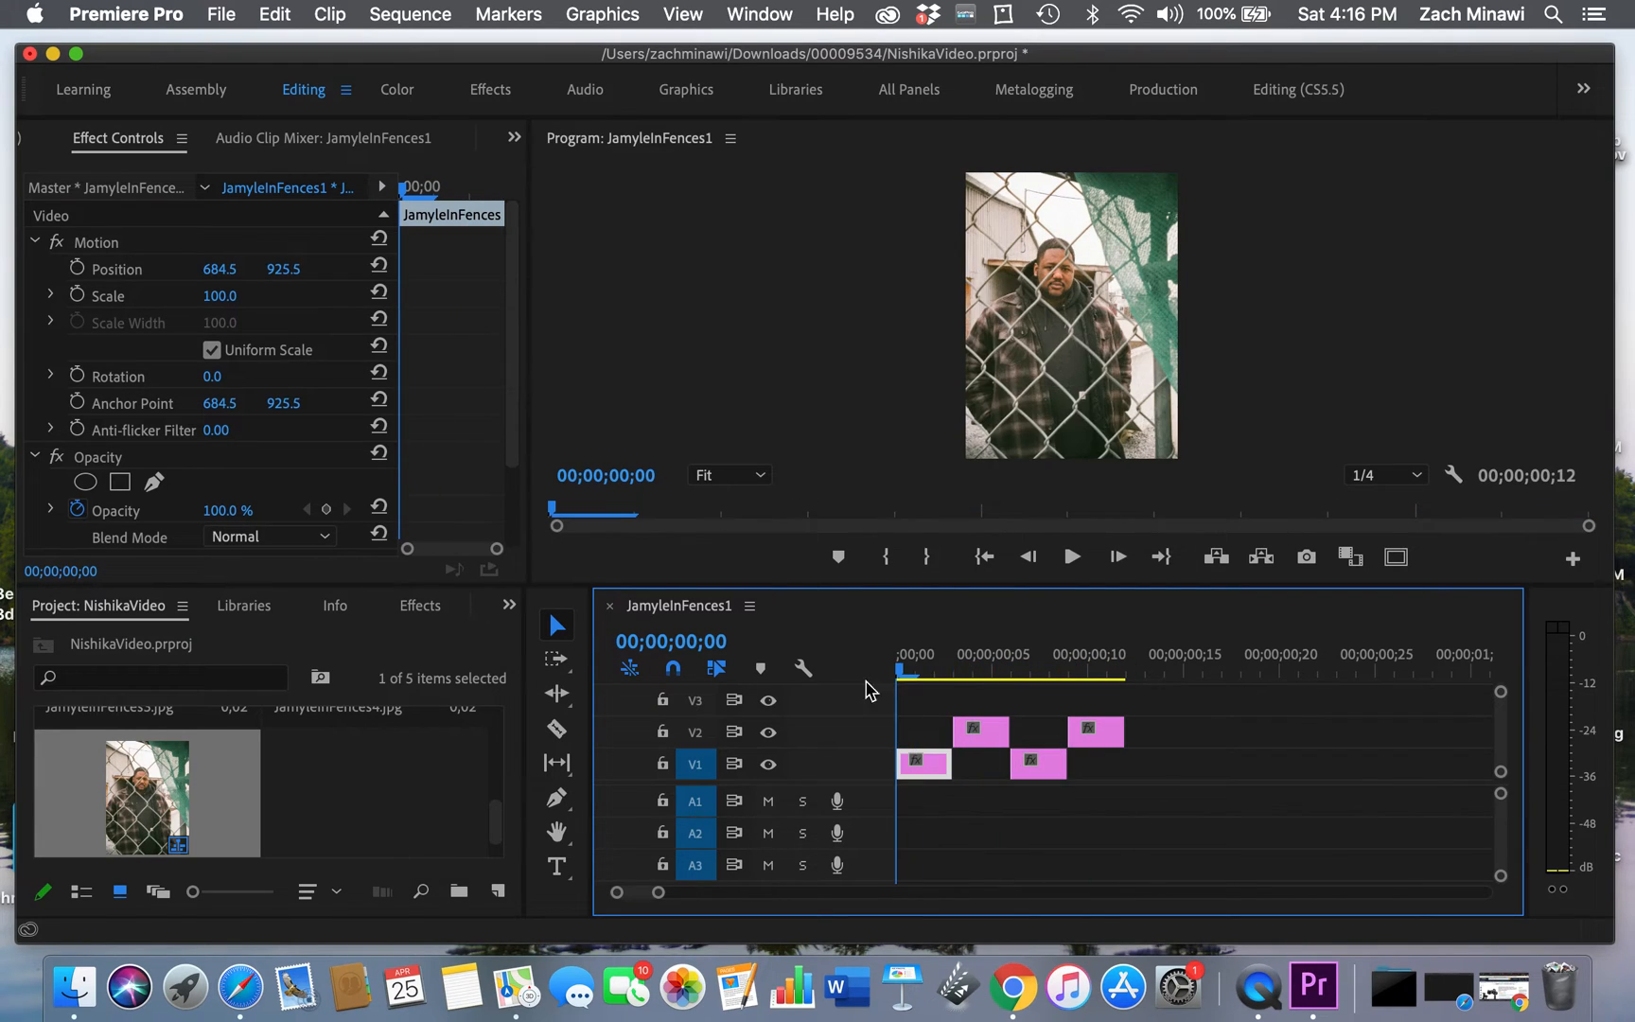
# Paste a copy of the fourth clip at 00;00;00;12 and place it on track V2, directly after the original
pyautogui.click(1090, 738)
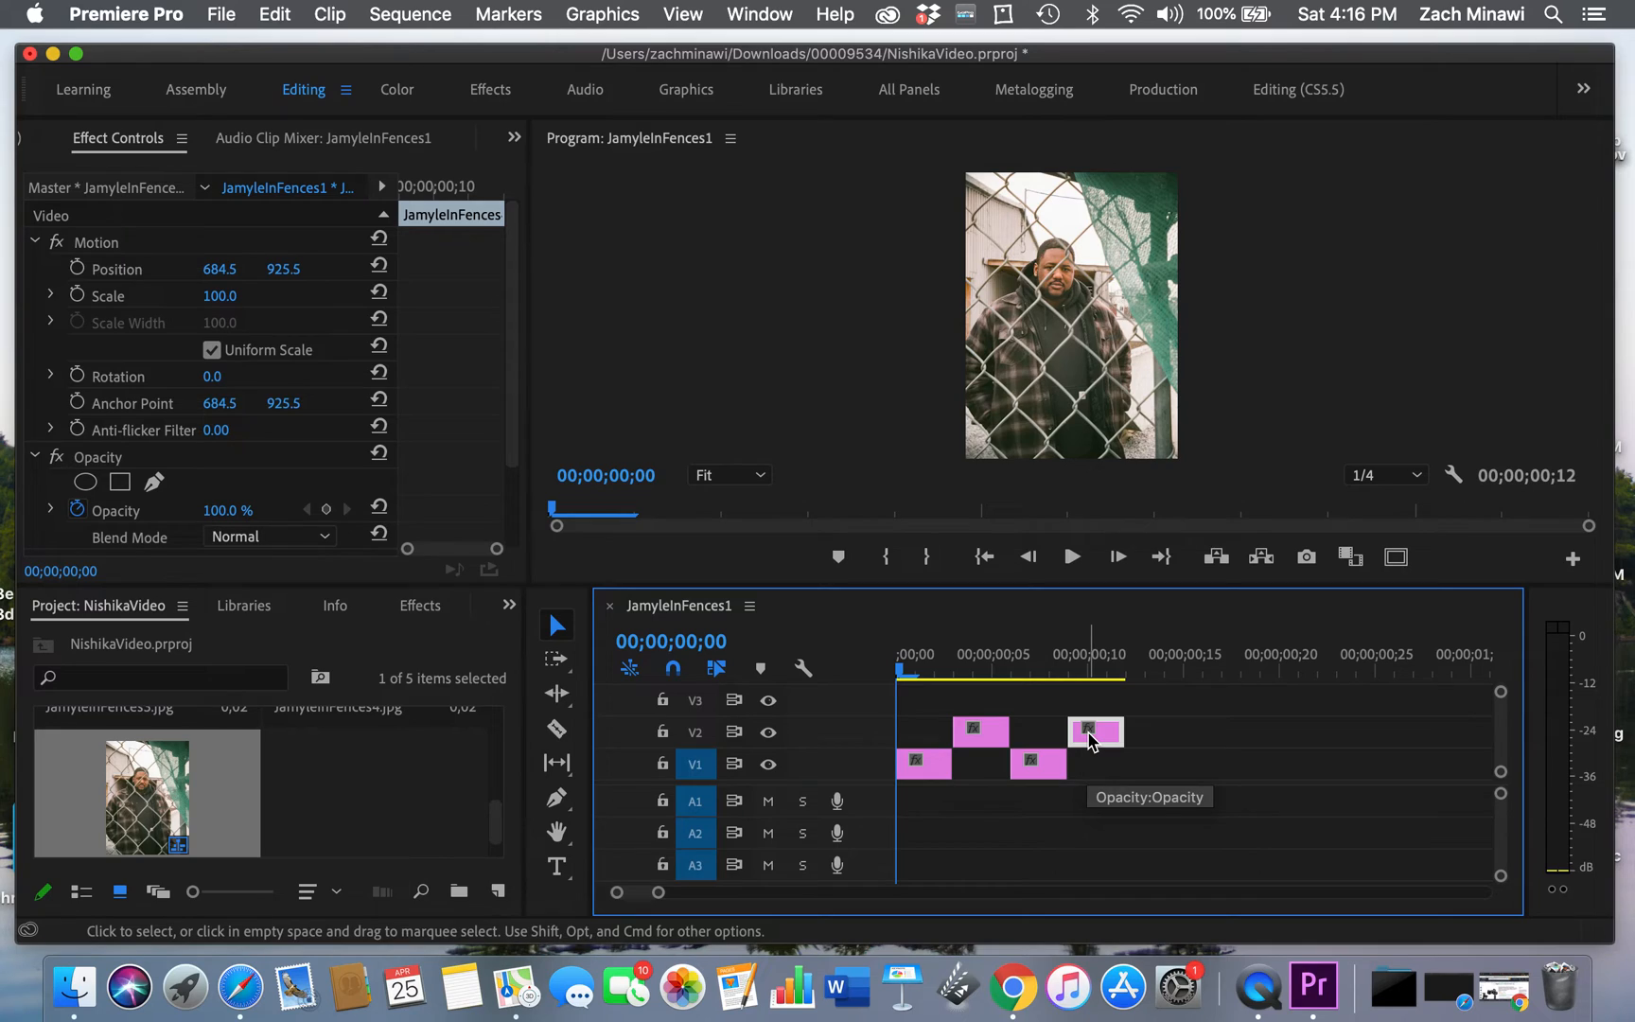
pyautogui.click(1123, 651)
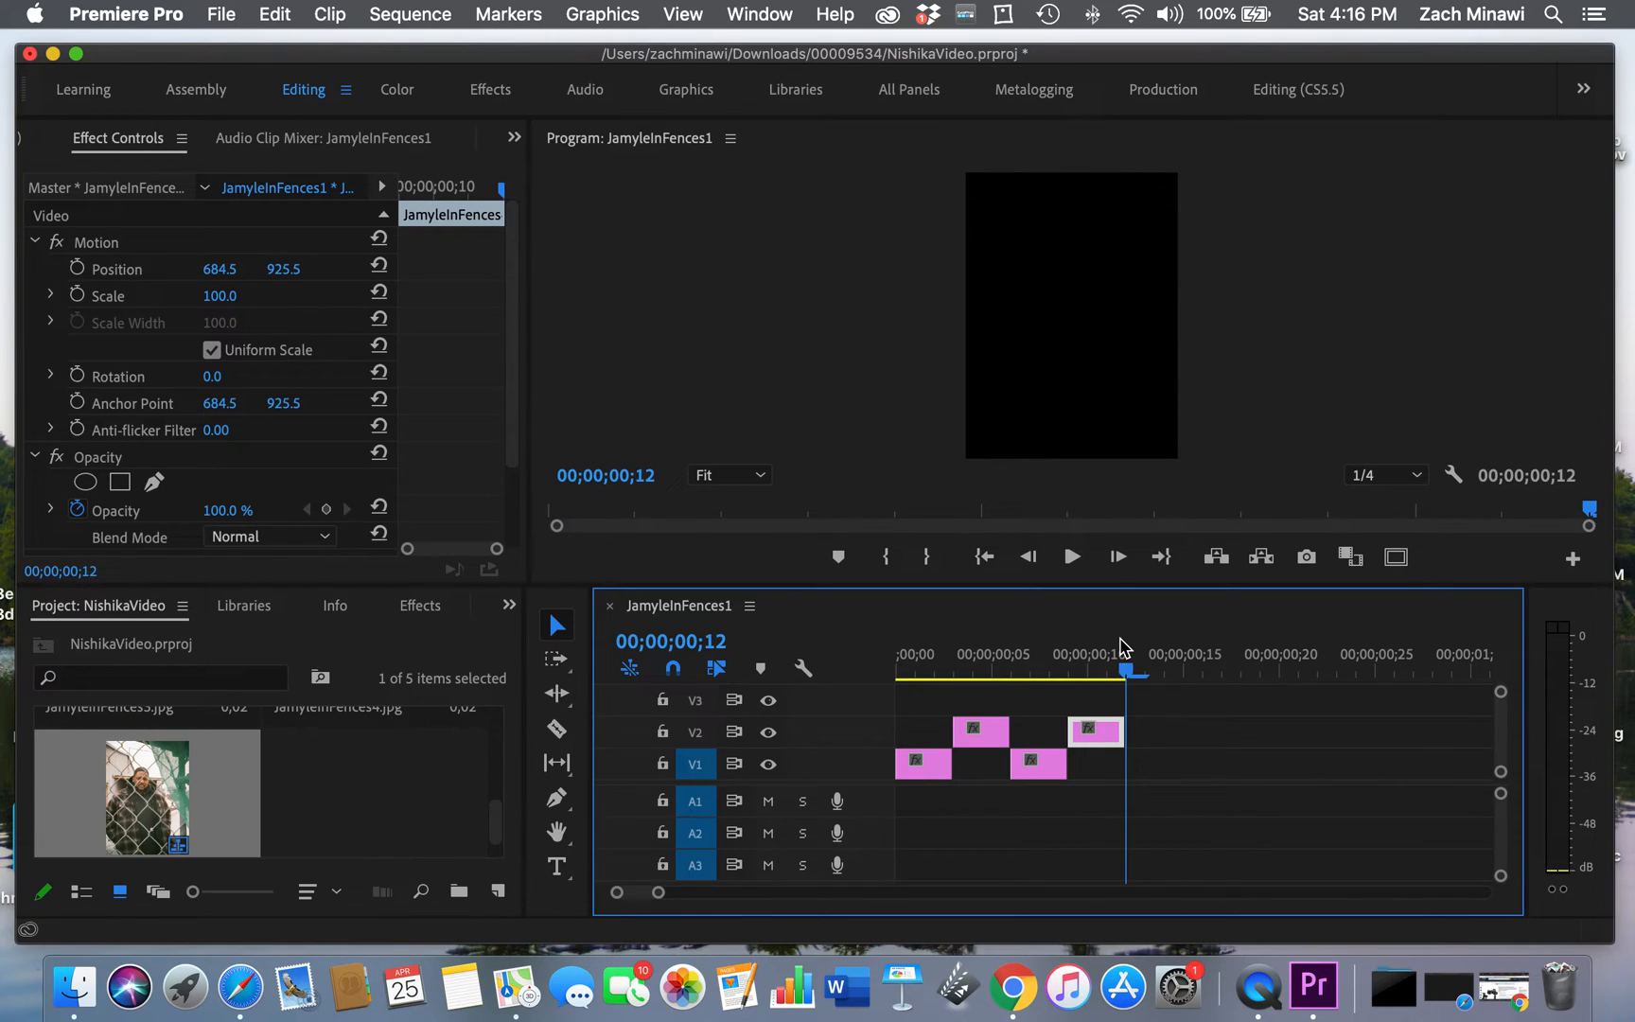
pyautogui.press('super+v')
pyautogui.moveTo(1157, 750); pyautogui.dragTo(1159, 732)
pyautogui.moveTo(1118, 674)
pyautogui.mouseDown()
pyautogui.moveTo(1089, 674)
pyautogui.moveTo(1181, 673)
pyautogui.moveTo(1109, 674)
pyautogui.mouseUp()
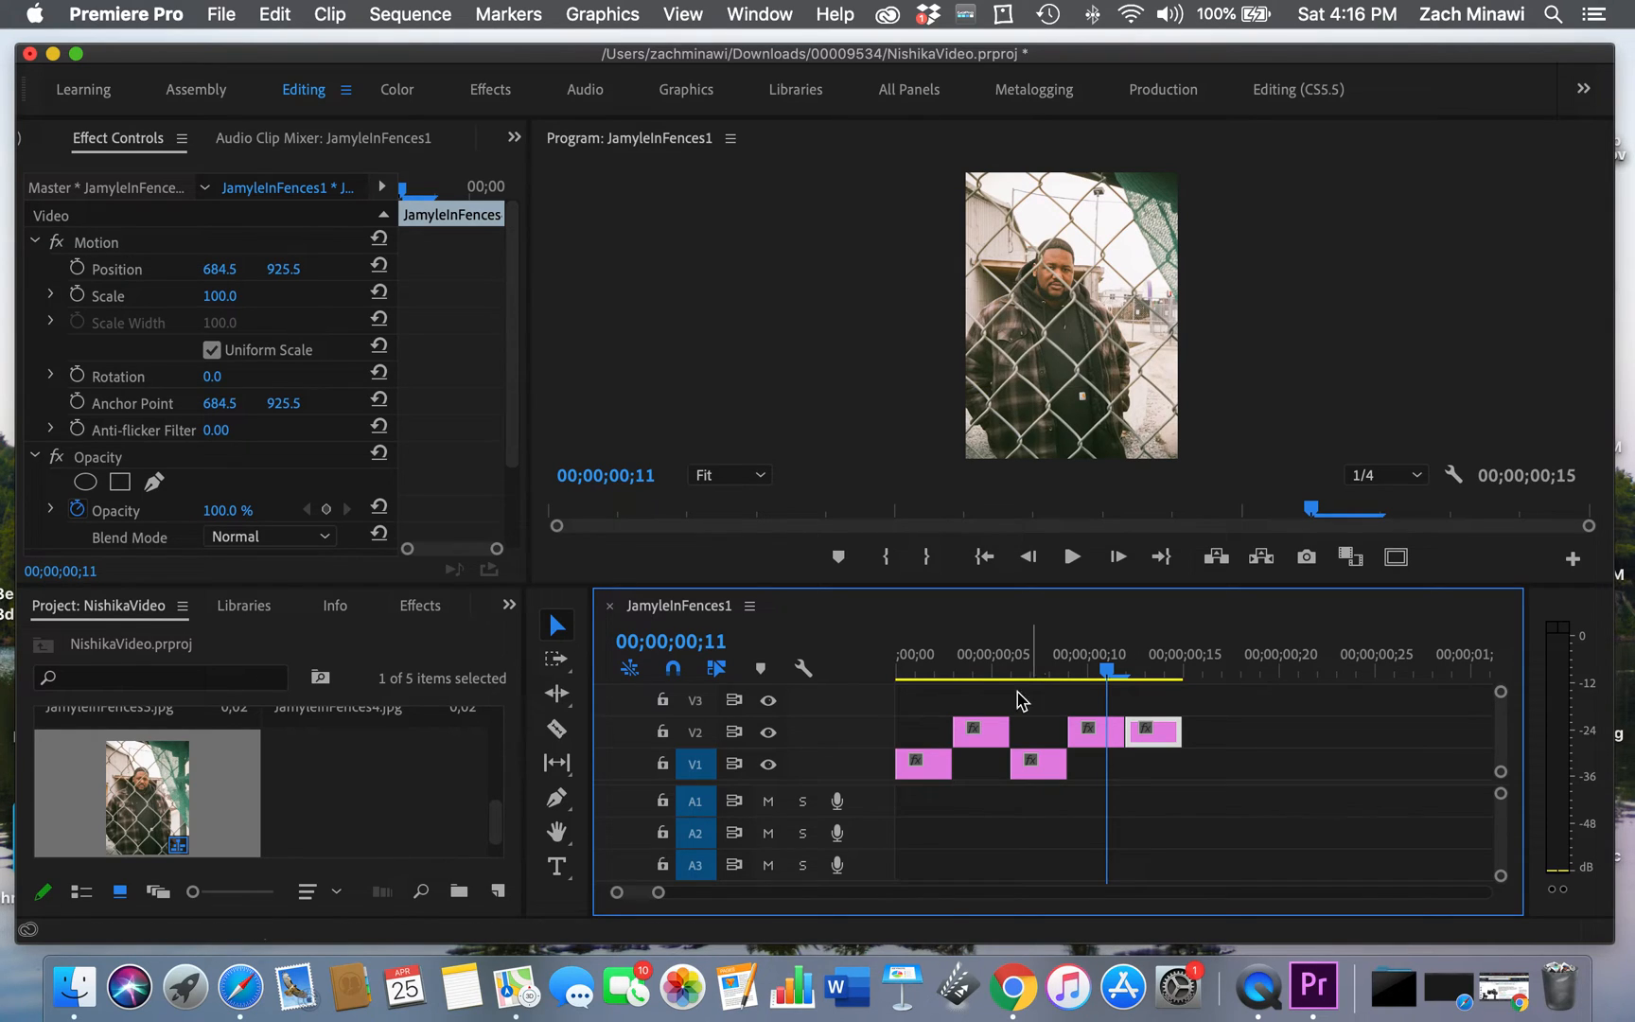
# Paste a copy of the third clip on track V1 at 00;00;00;15
pyautogui.click(1038, 767)
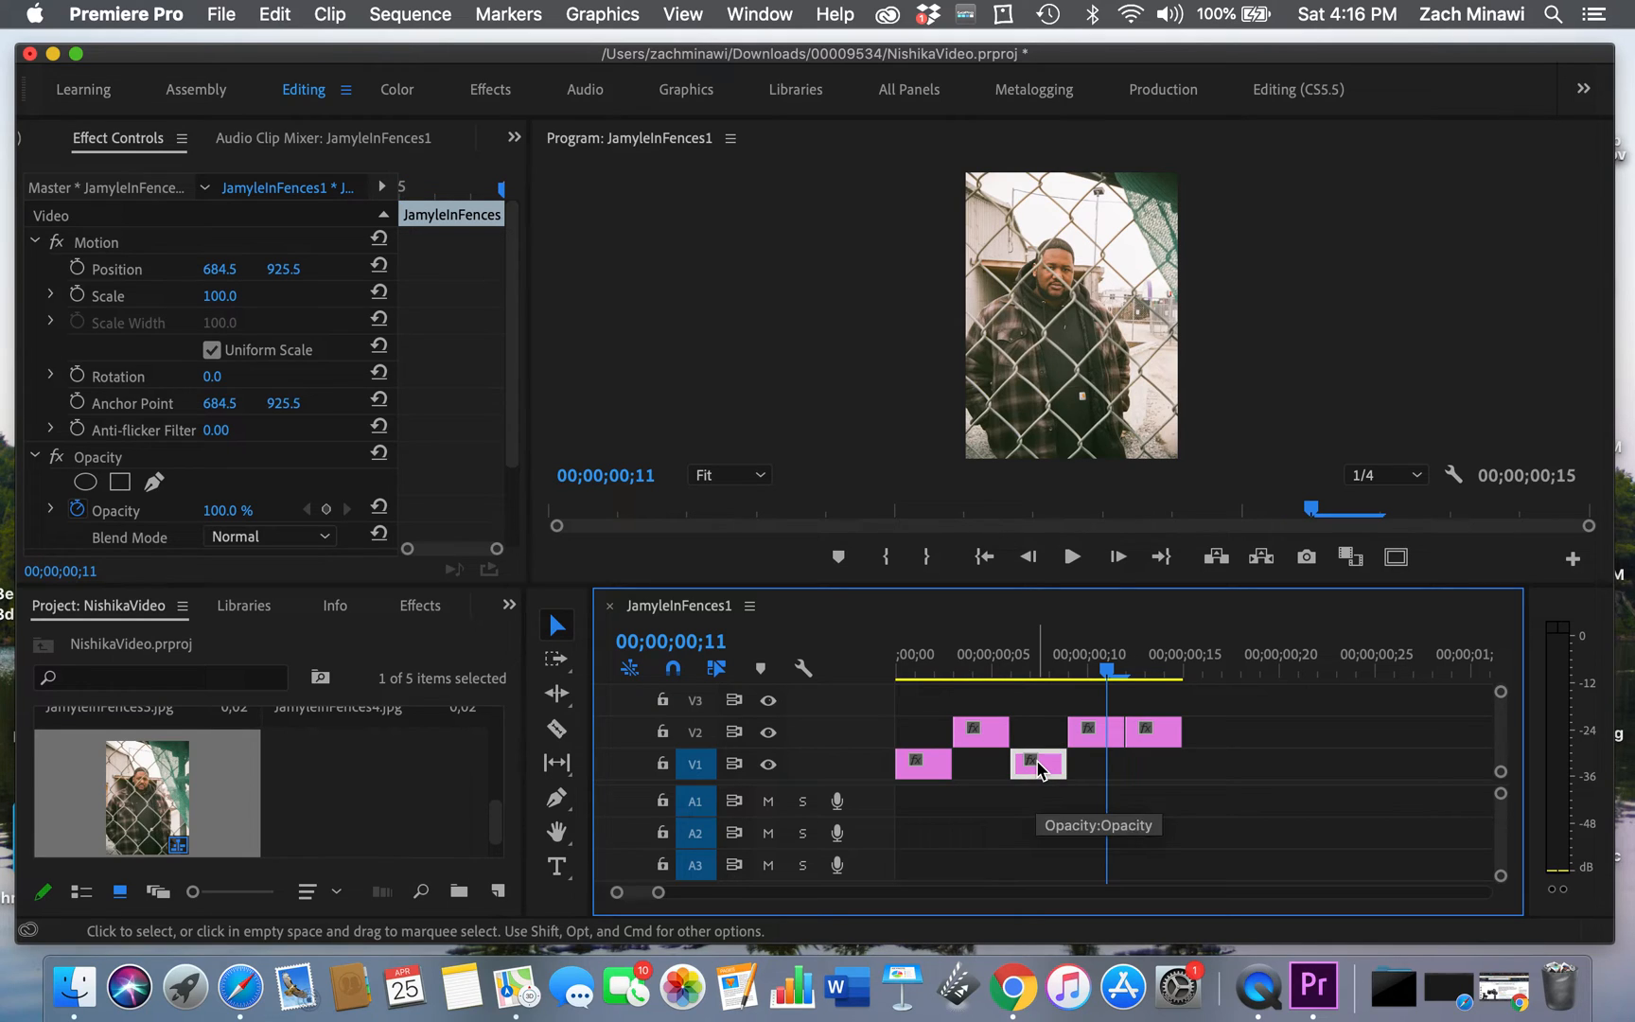
pyautogui.moveTo(1175, 659)
pyautogui.mouseDown()
pyautogui.moveTo(1051, 659)
pyautogui.moveTo(1195, 650)
pyautogui.mouseUp()
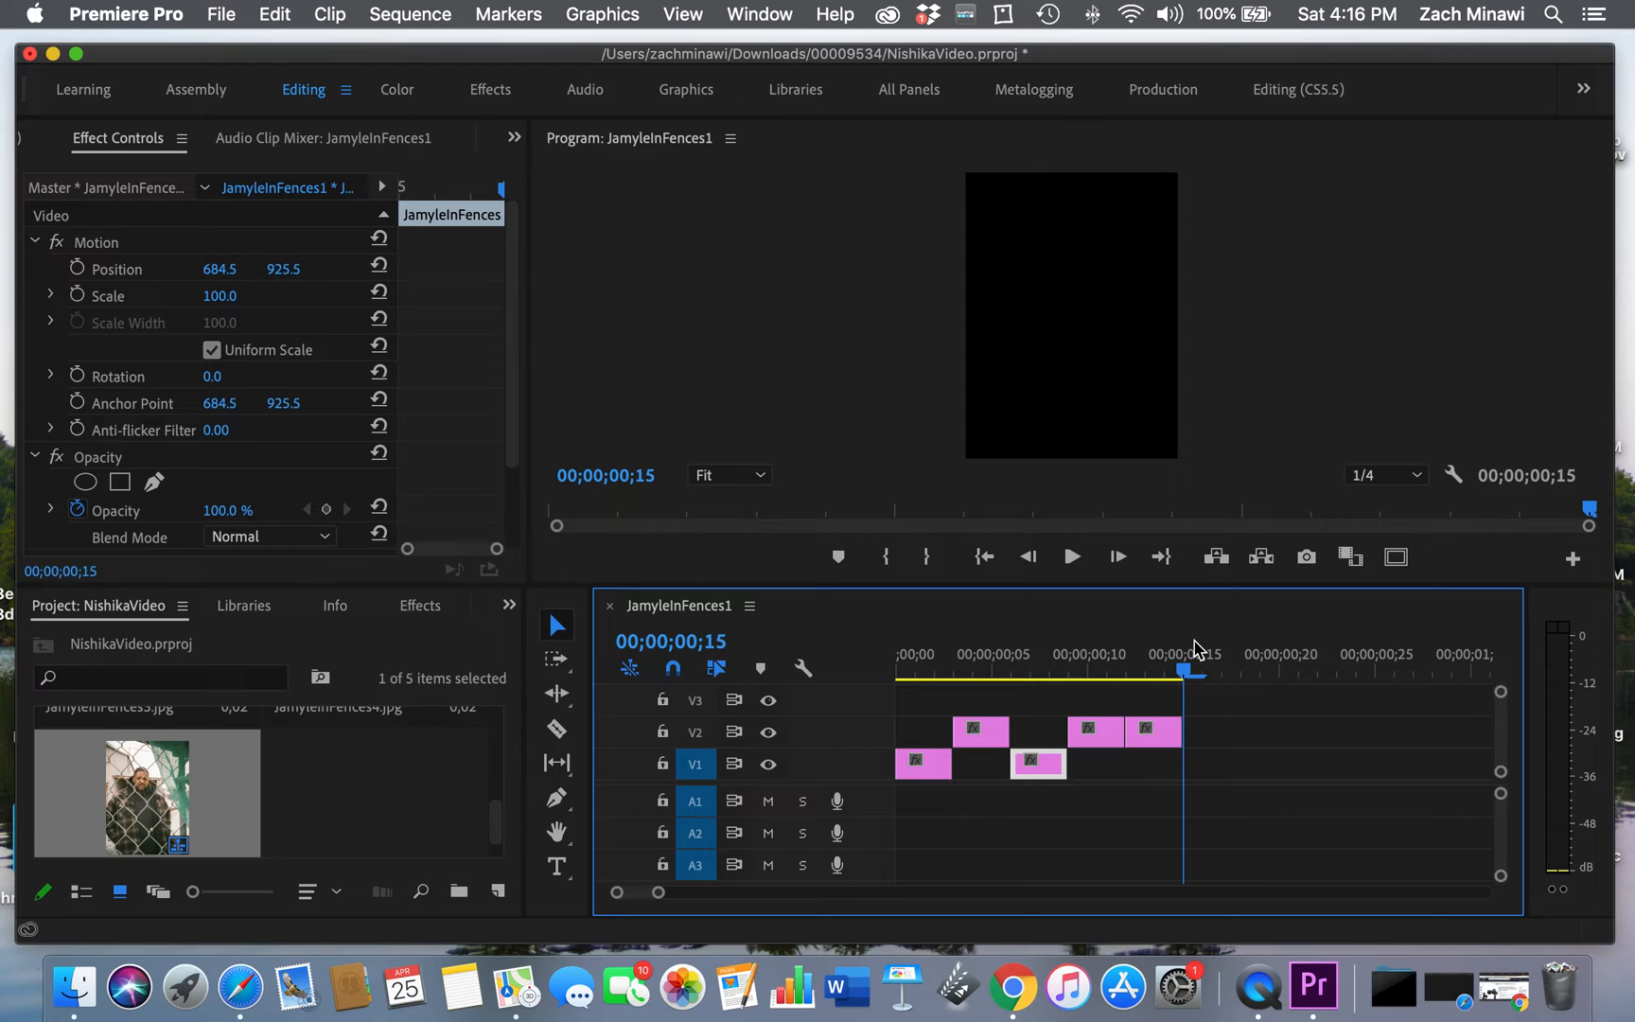
pyautogui.press('super+v')
pyautogui.moveTo(1127, 653); pyautogui.dragTo(1183, 663)
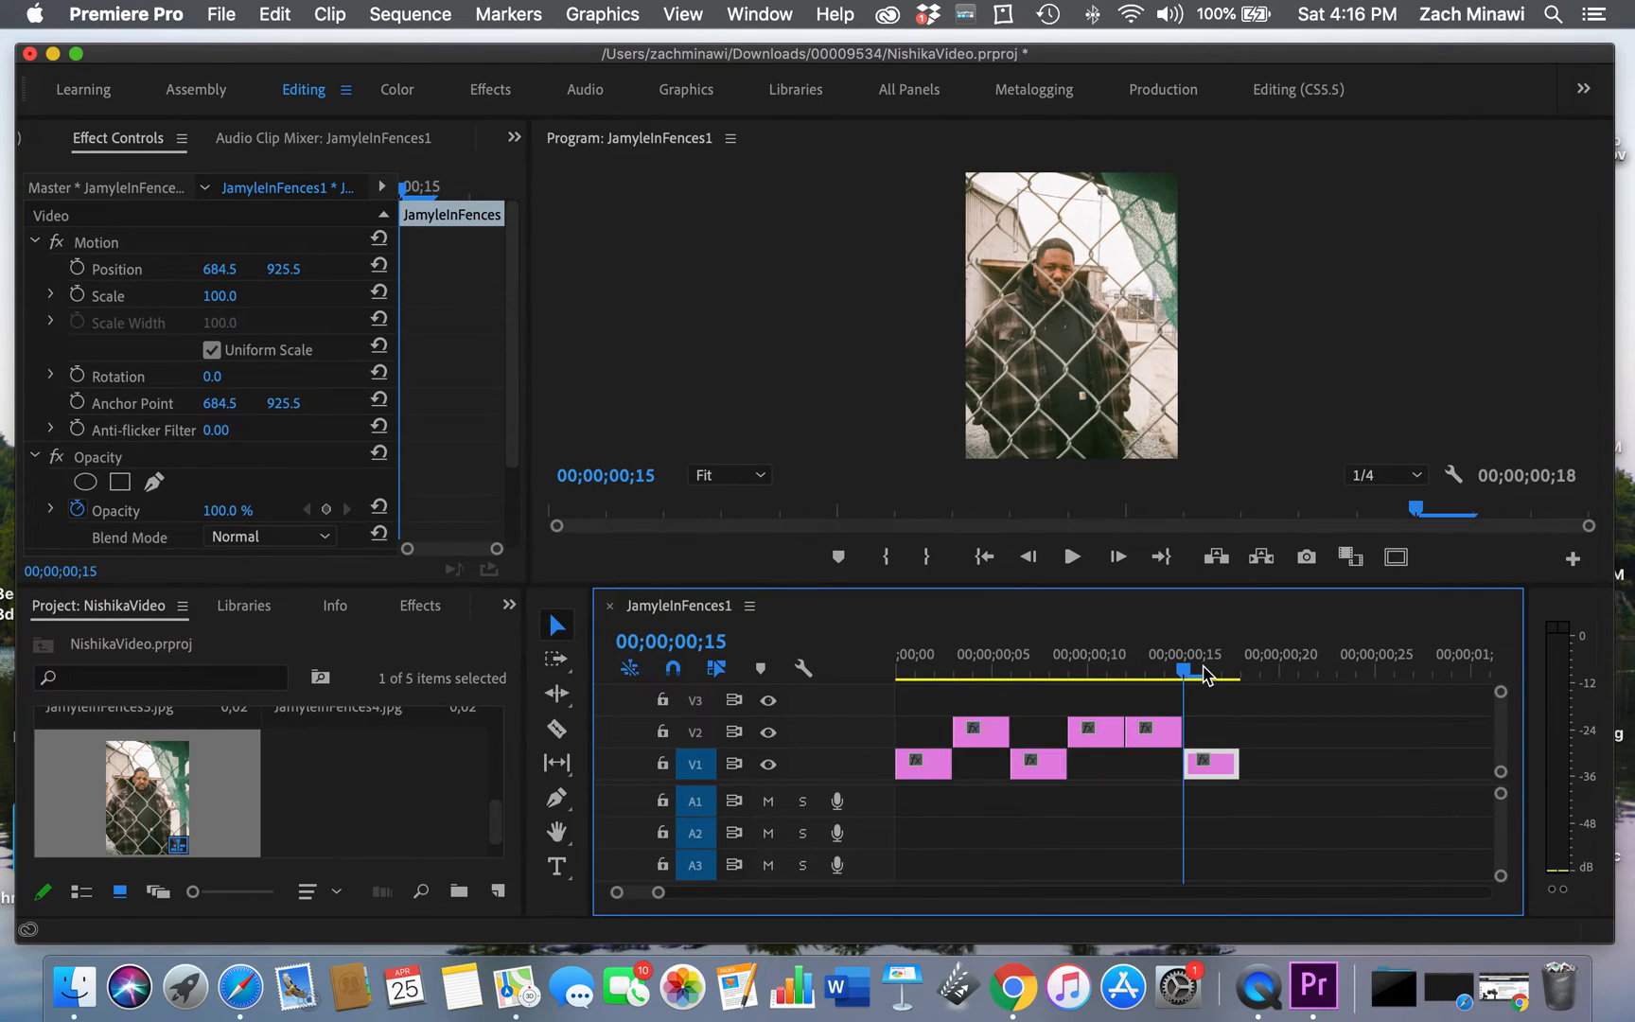
# Add a copy of the second clip on V2 at 00;00;00;18 and a copy of the first clip on V1 at 00;00;00;21
pyautogui.click(978, 741)
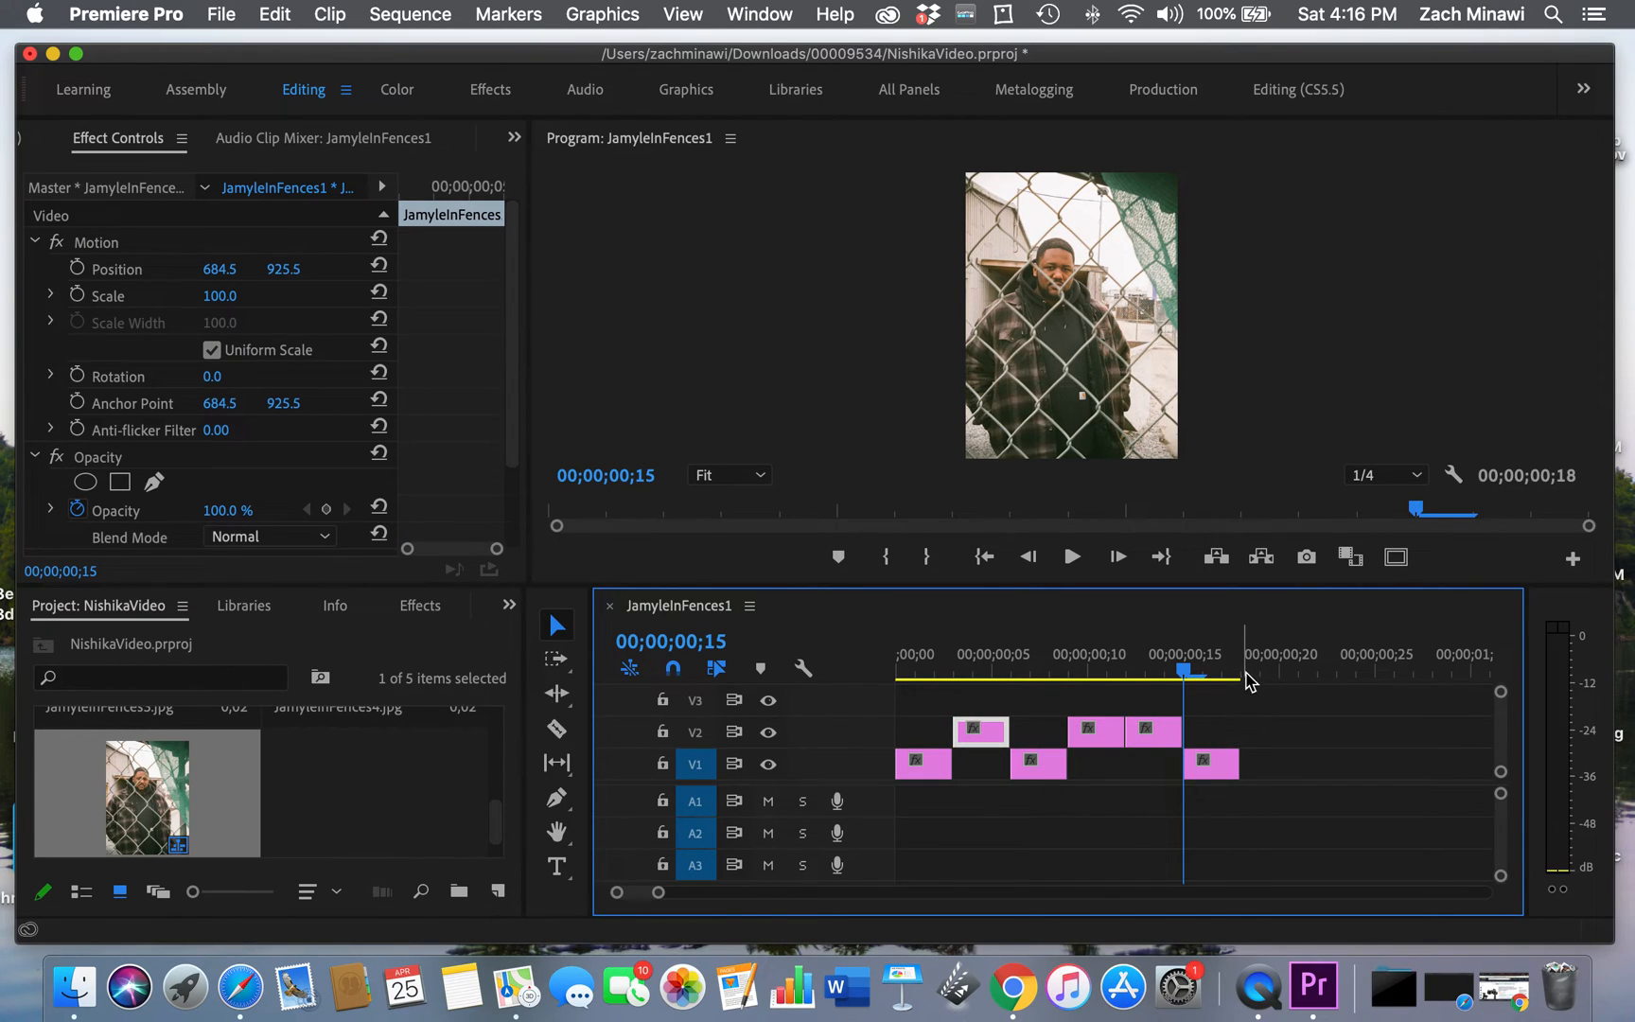
pyautogui.click(1244, 674)
pyautogui.press('super+v')
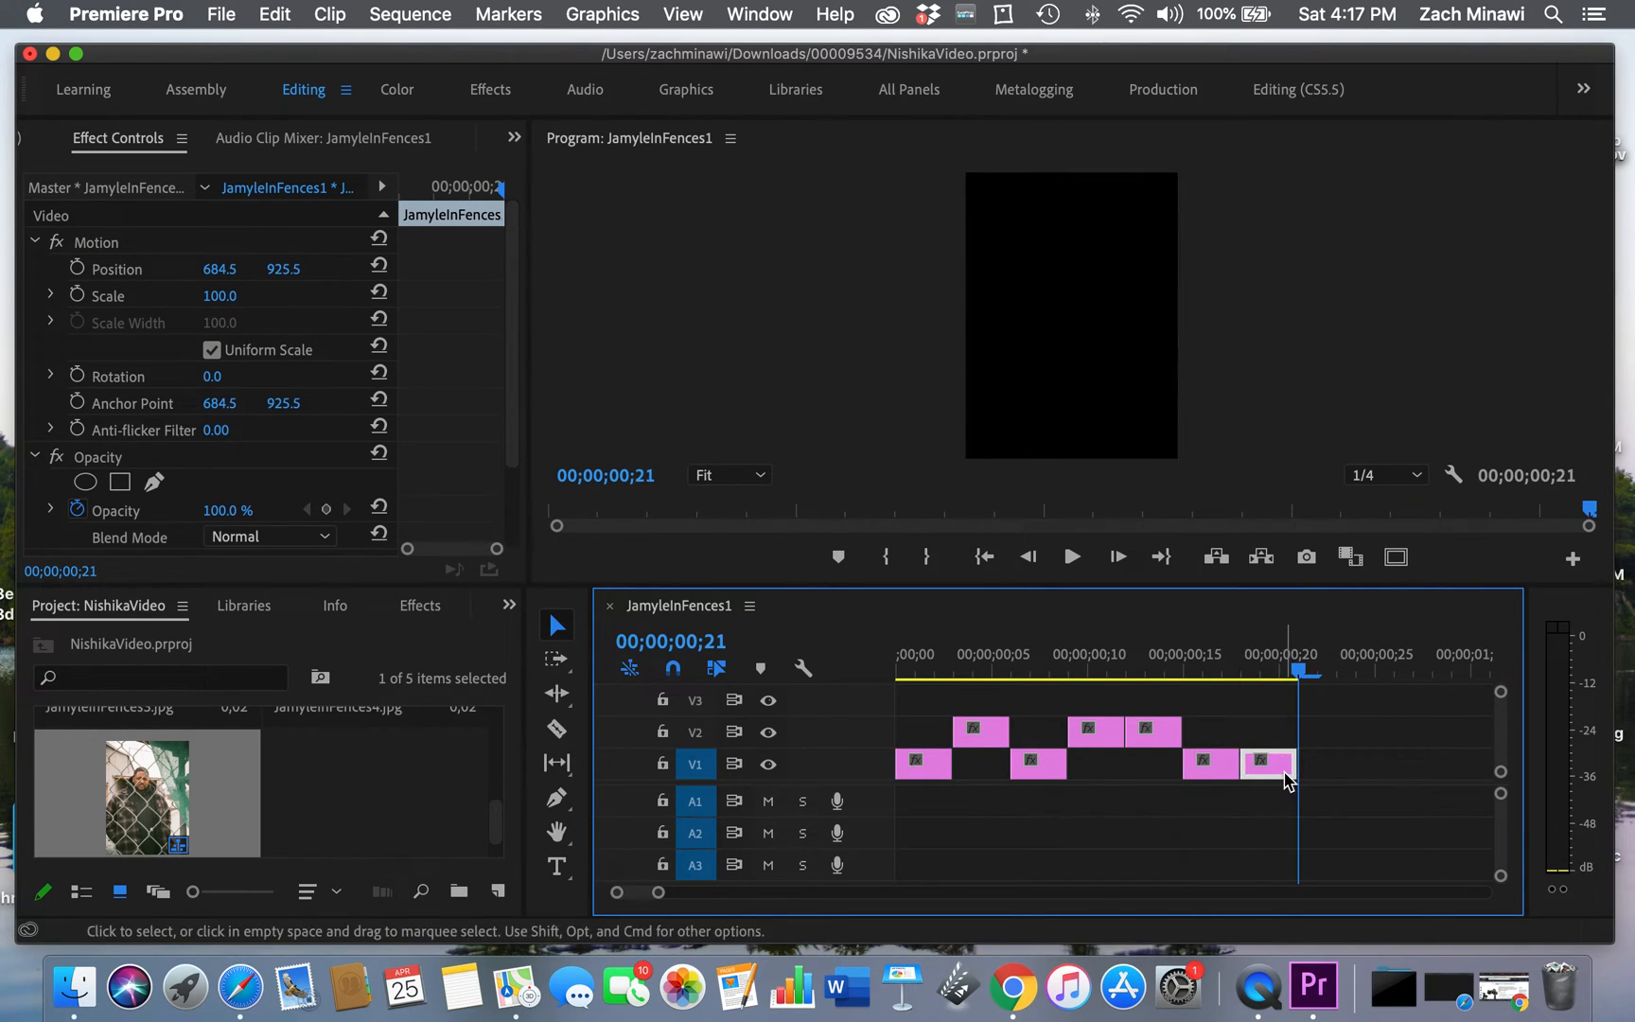
pyautogui.moveTo(1268, 762); pyautogui.dragTo(1268, 730)
pyautogui.press('super+v')
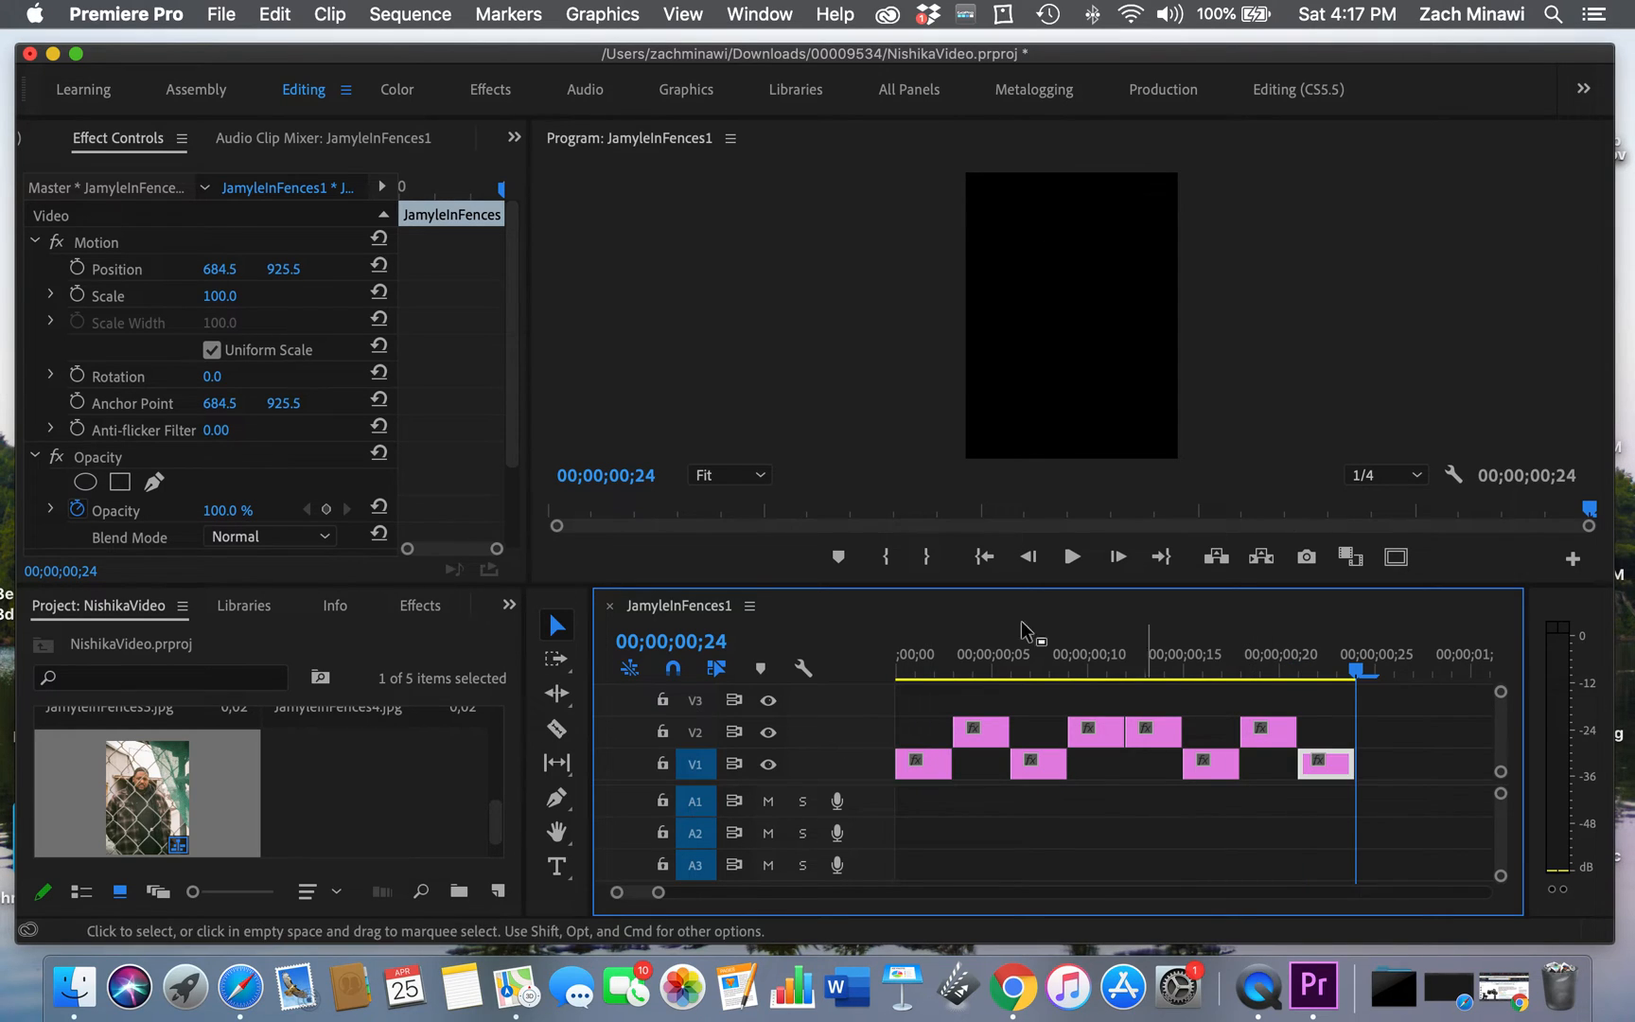
# Play the 1-2-3-4-4-3-2-1 clip sequence from its start to check the motion
pyautogui.press('Home')
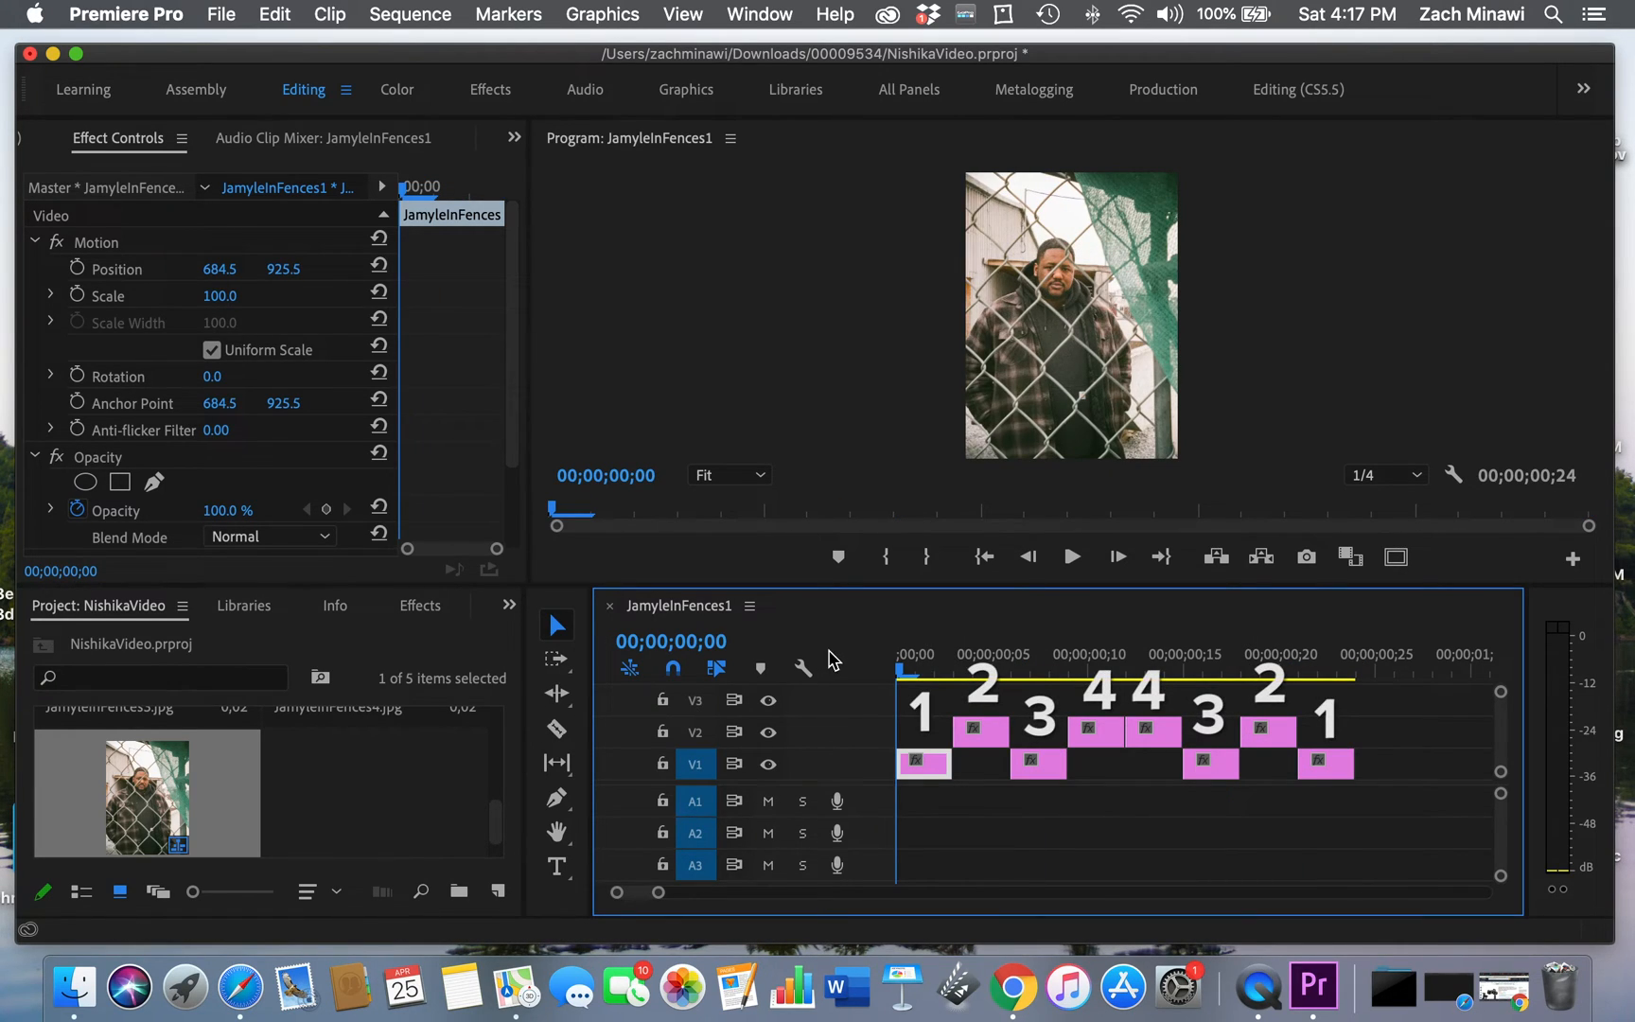
pyautogui.moveTo(891, 681); pyautogui.dragTo(847, 744)
pyautogui.press('space')
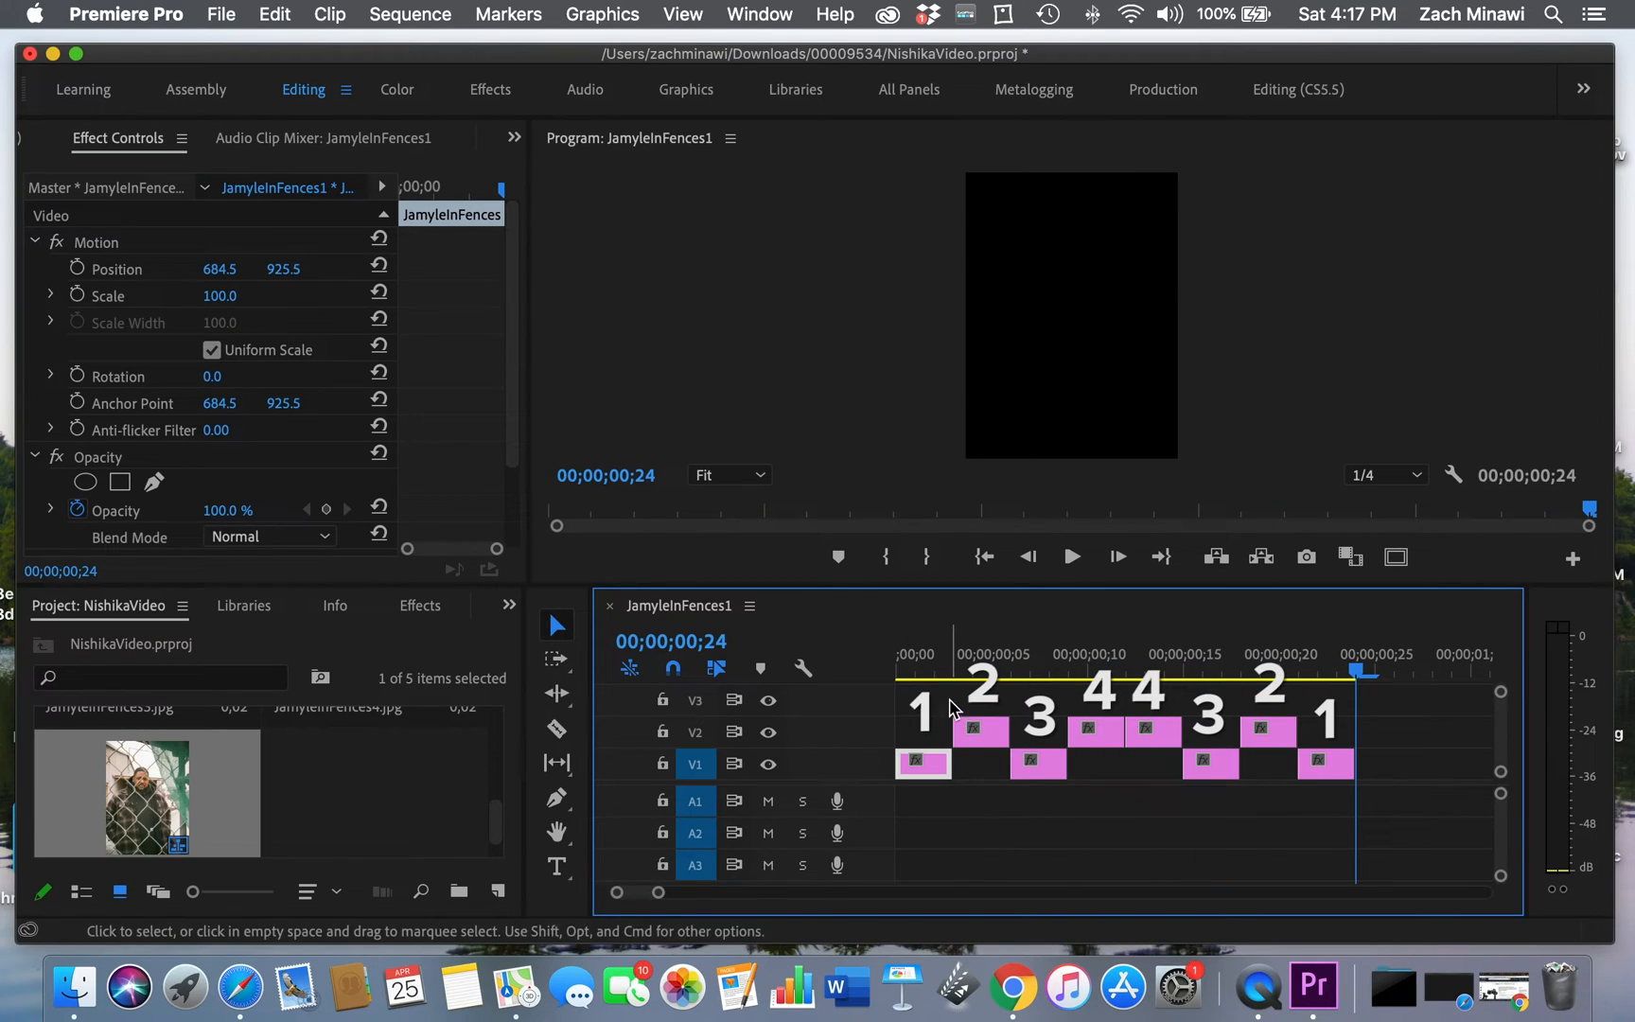
pyautogui.moveTo(922, 645); pyautogui.dragTo(881, 712)
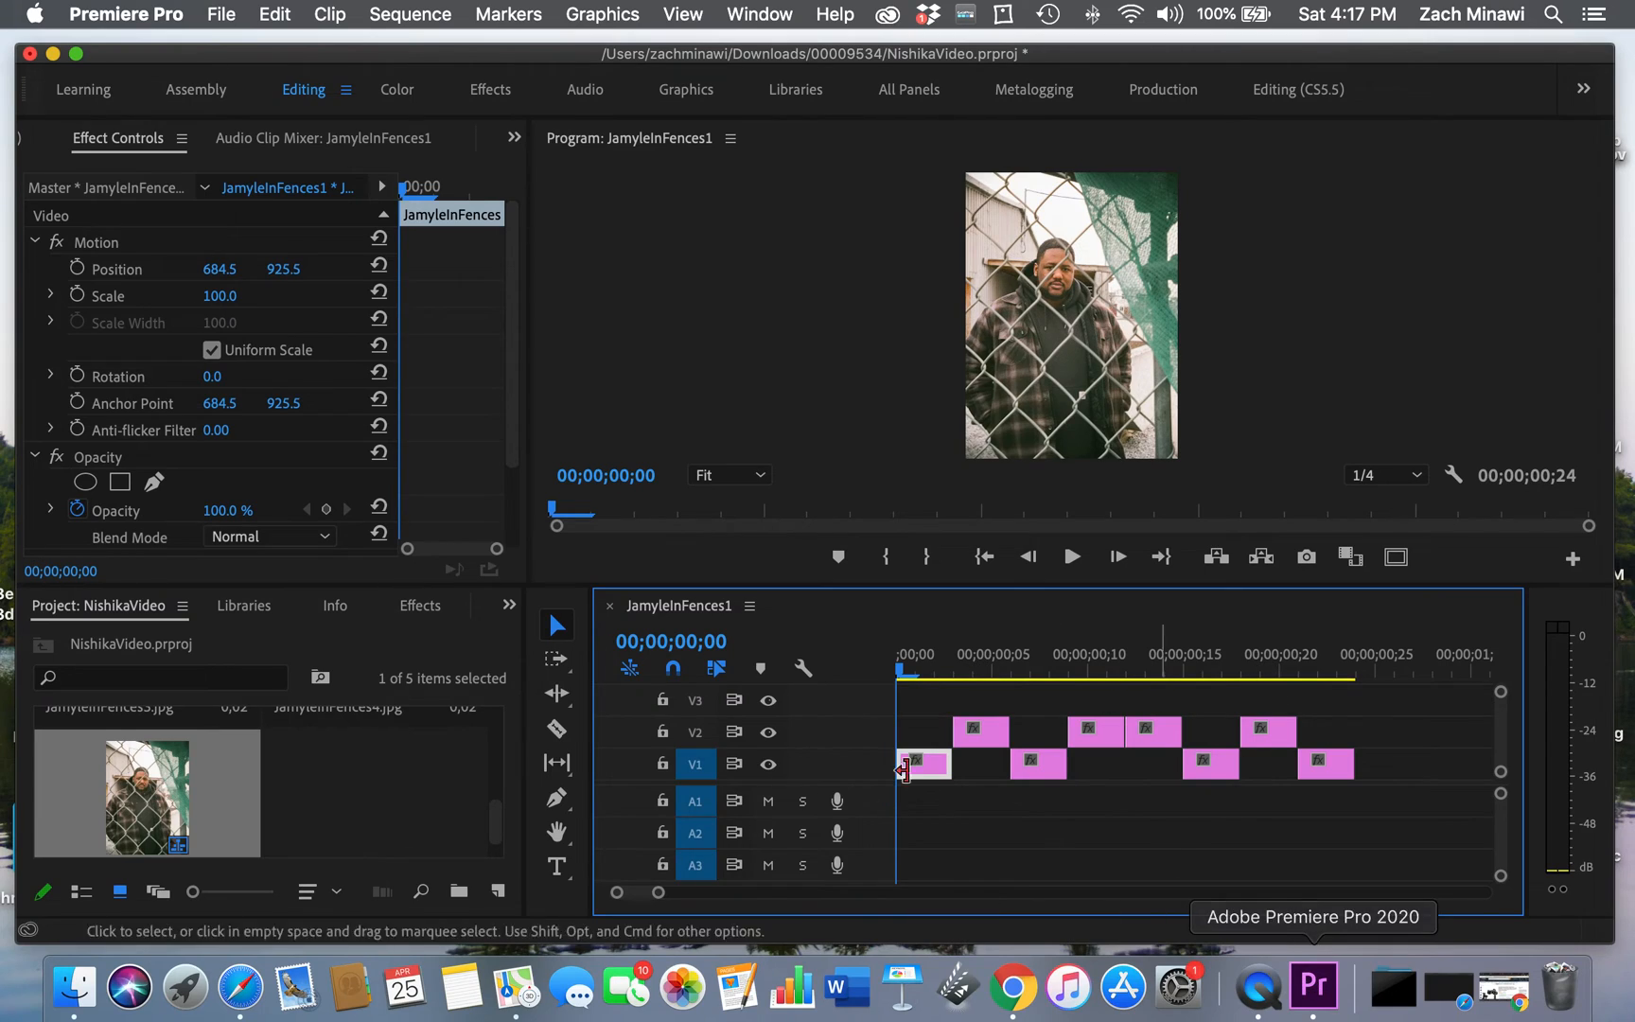
# Copy all eight clips and paste them nine times from the sequence end, extending the loop to 00;00;08;00
pyautogui.moveTo(662, 897); pyautogui.dragTo(687, 901)
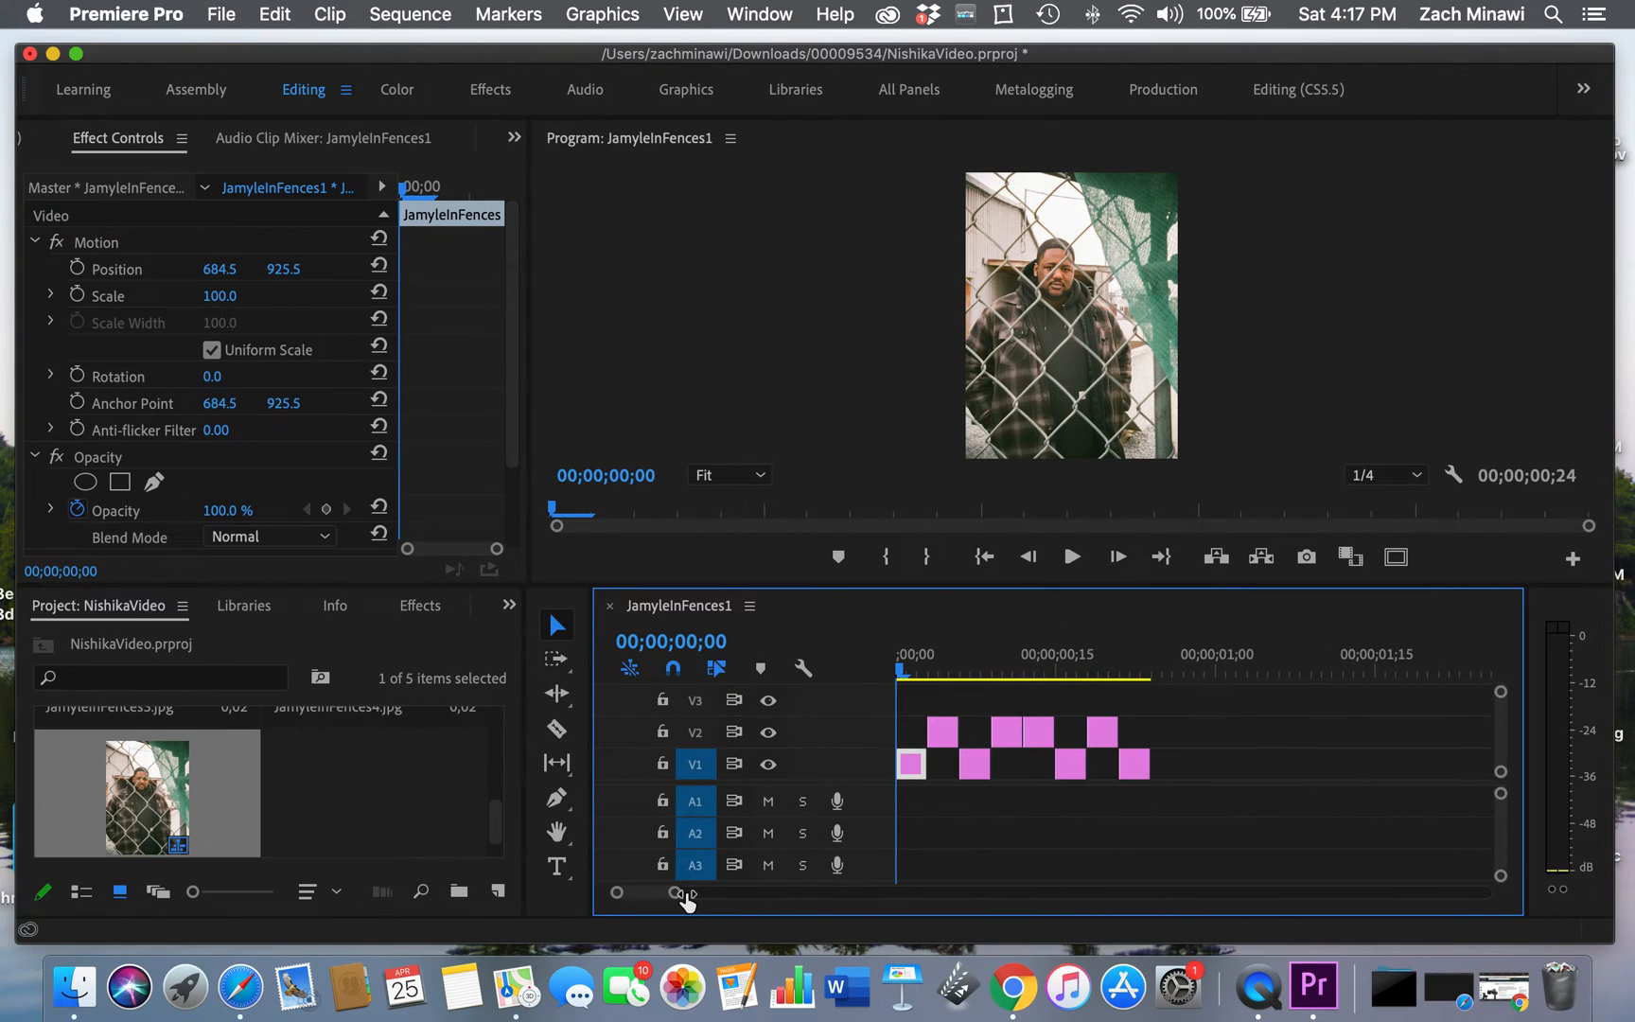
pyautogui.moveTo(985, 657); pyautogui.dragTo(1135, 674)
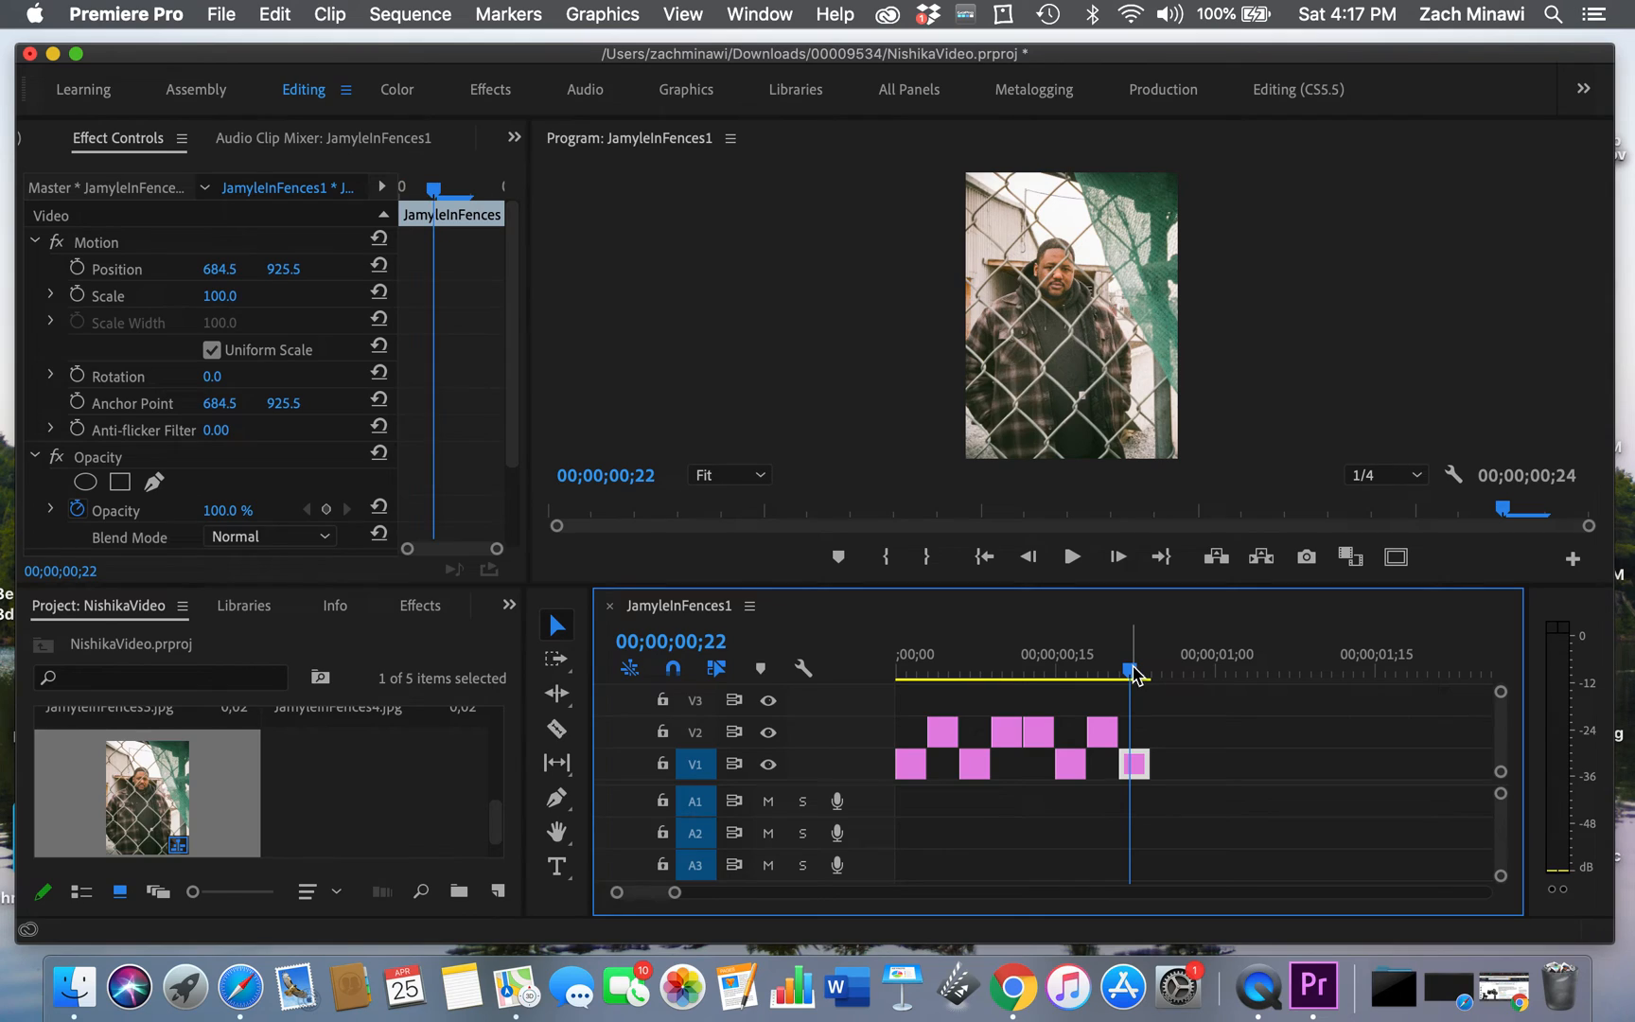
pyautogui.moveTo(941, 760); pyautogui.dragTo(895, 714)
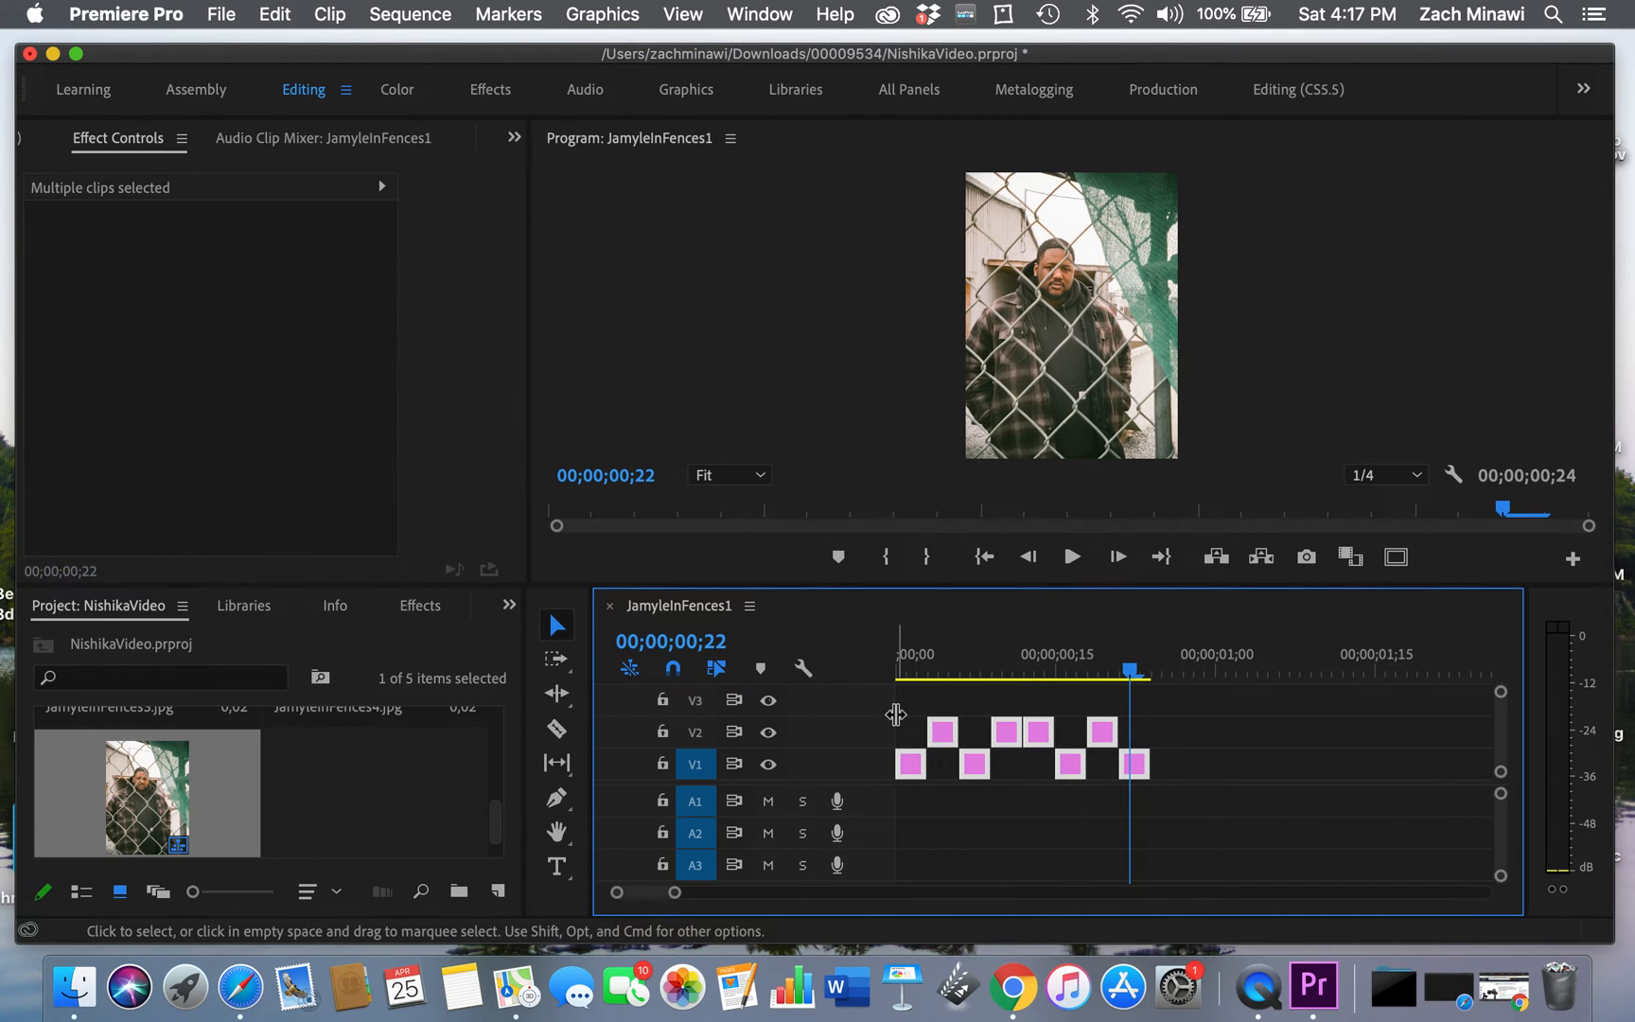
pyautogui.press('End')
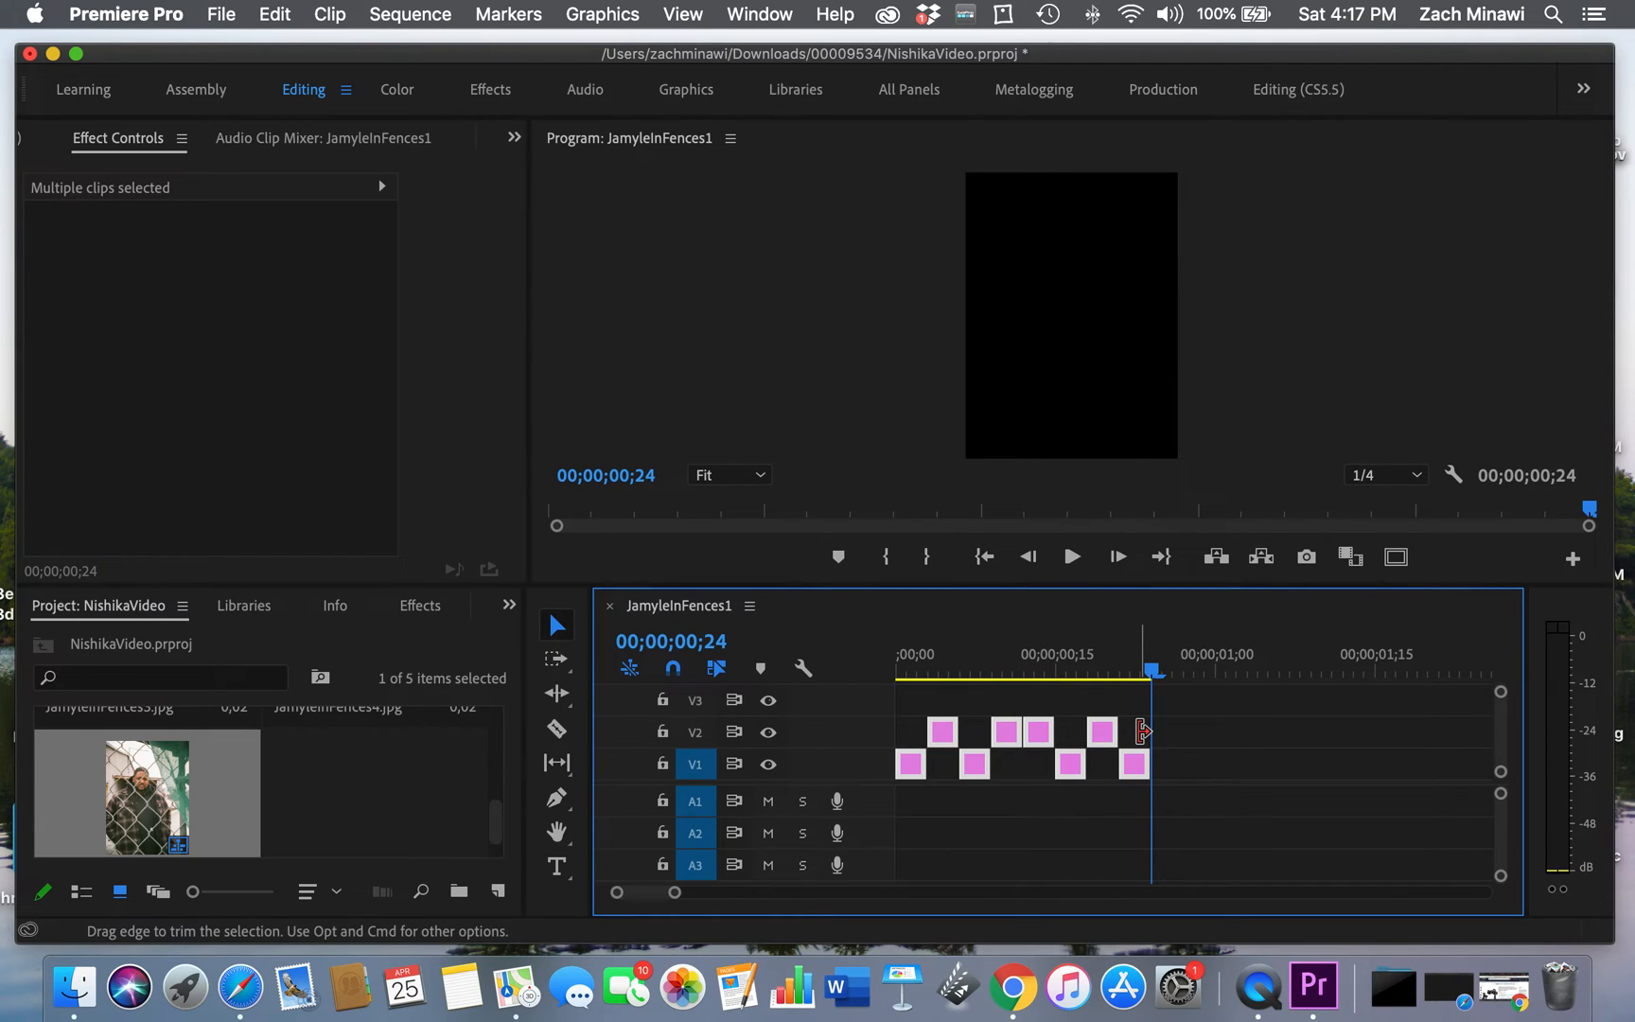
pyautogui.press('super+v')
pyautogui.press('super+v')
pyautogui.press('super+v')
pyautogui.press('super+v')
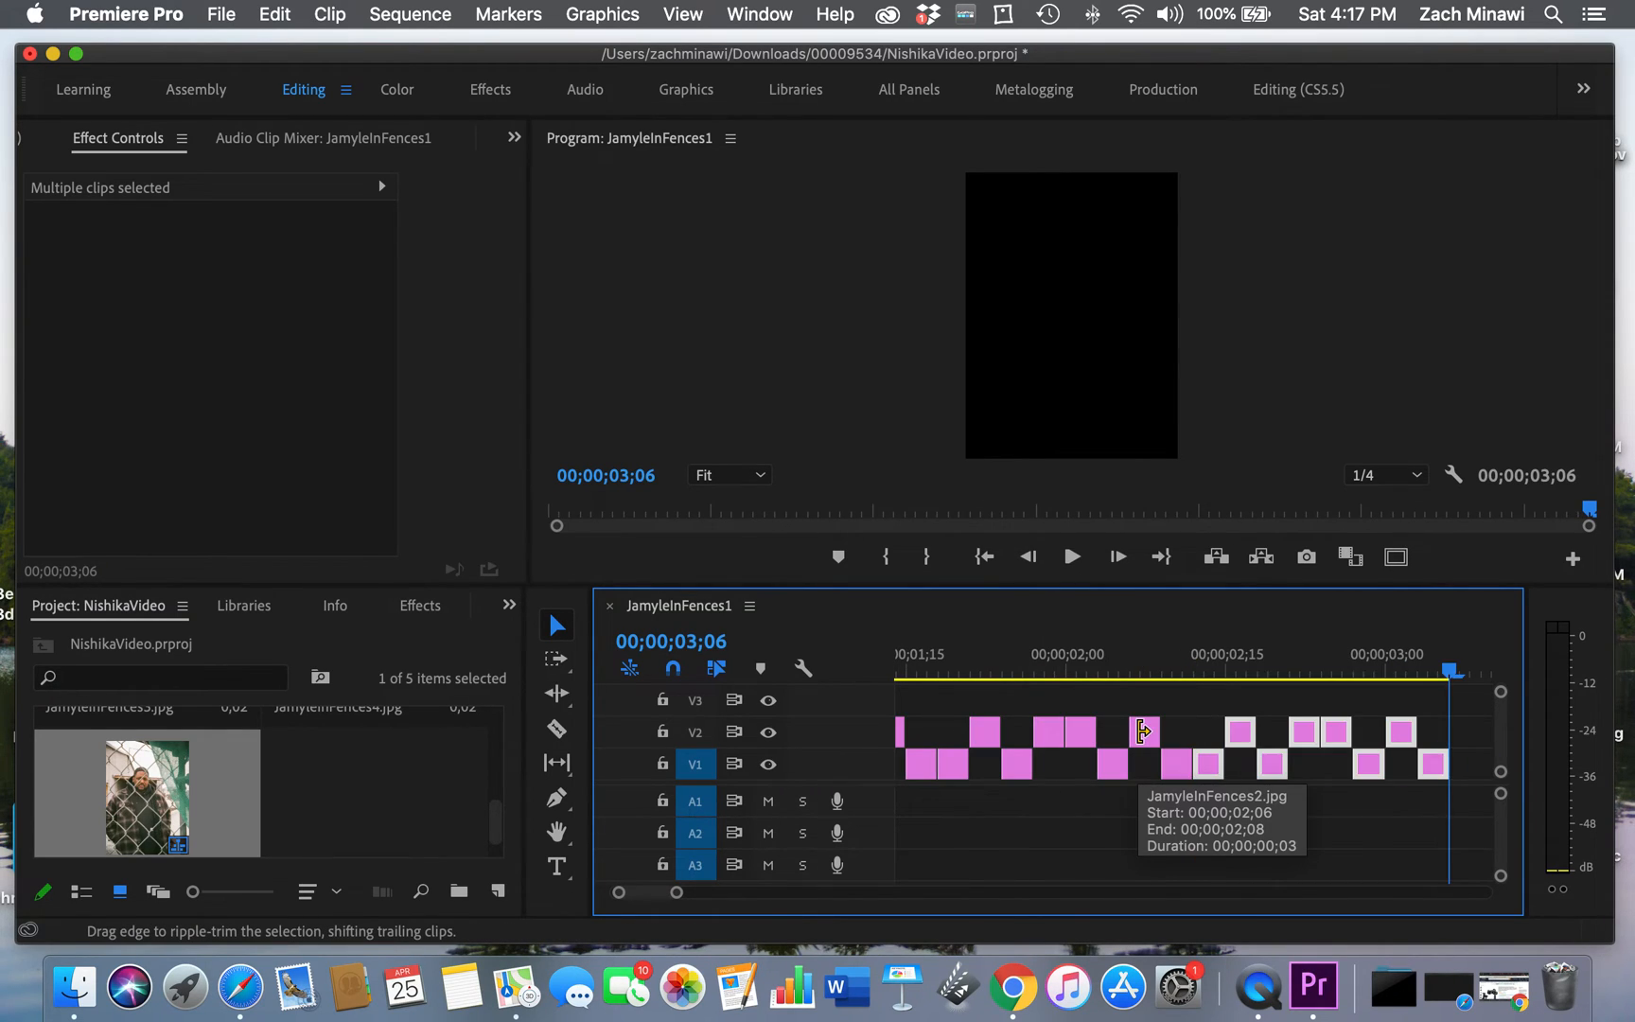
pyautogui.press('super+v')
pyautogui.press('super+v')
pyautogui.press('super+v')
pyautogui.press('super+v')
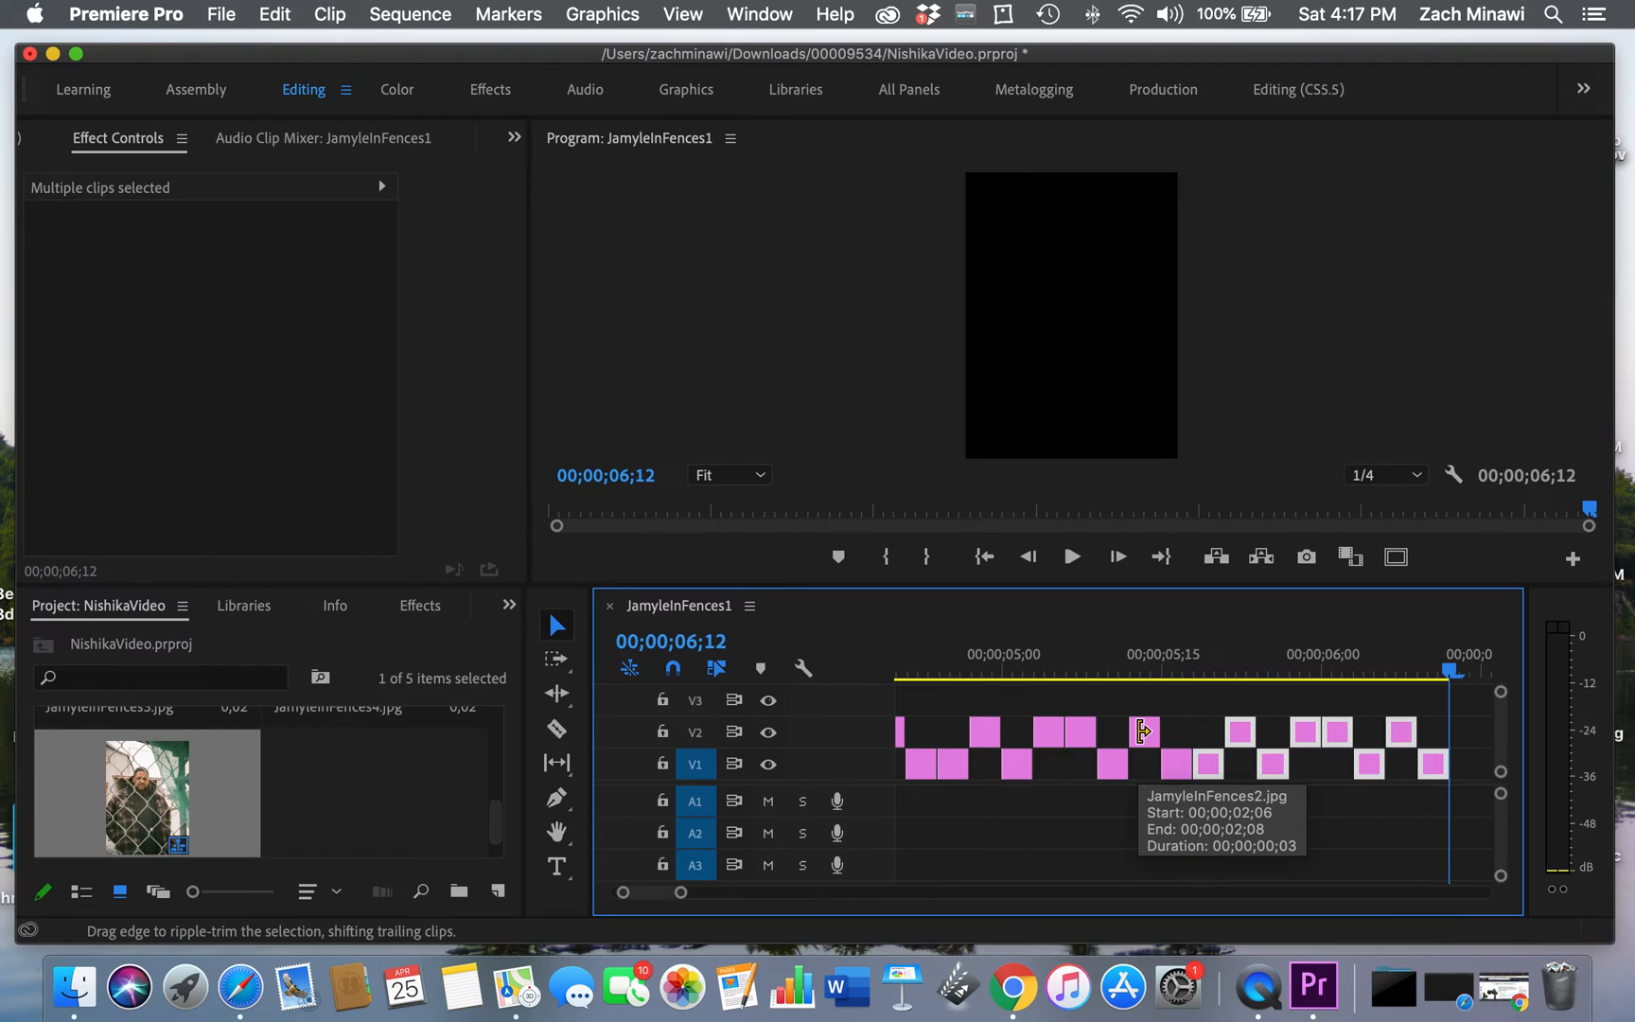
pyautogui.press('super+v')
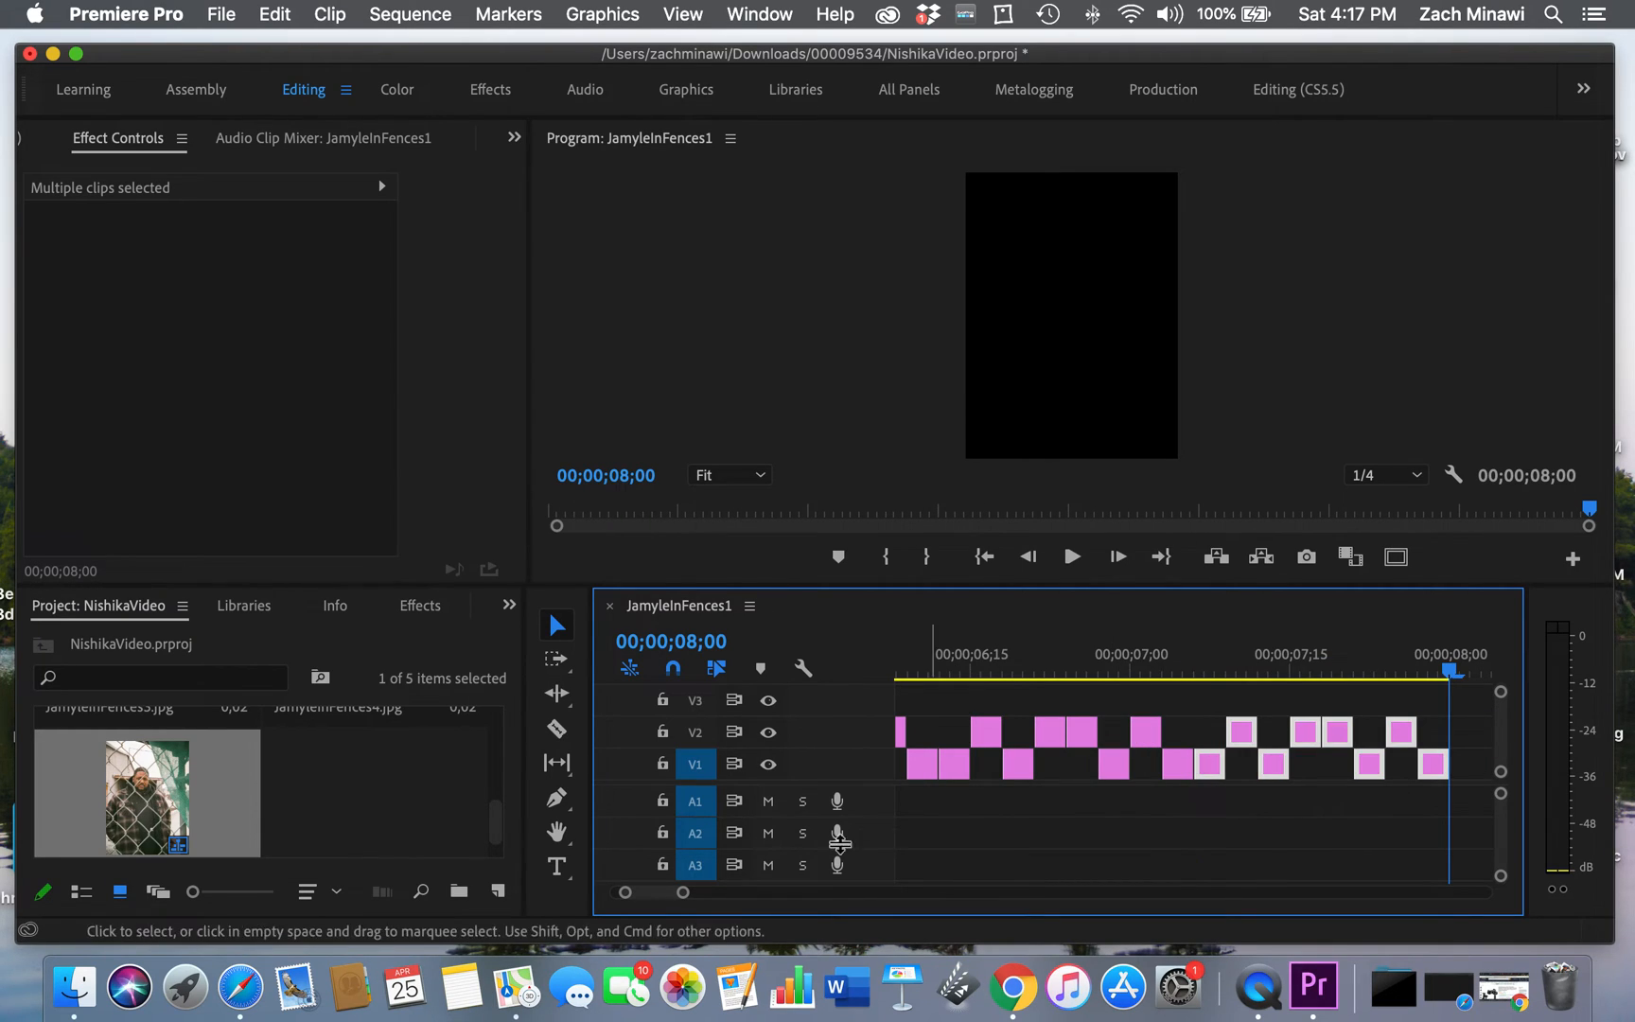
pyautogui.moveTo(682, 892); pyautogui.dragTo(781, 899)
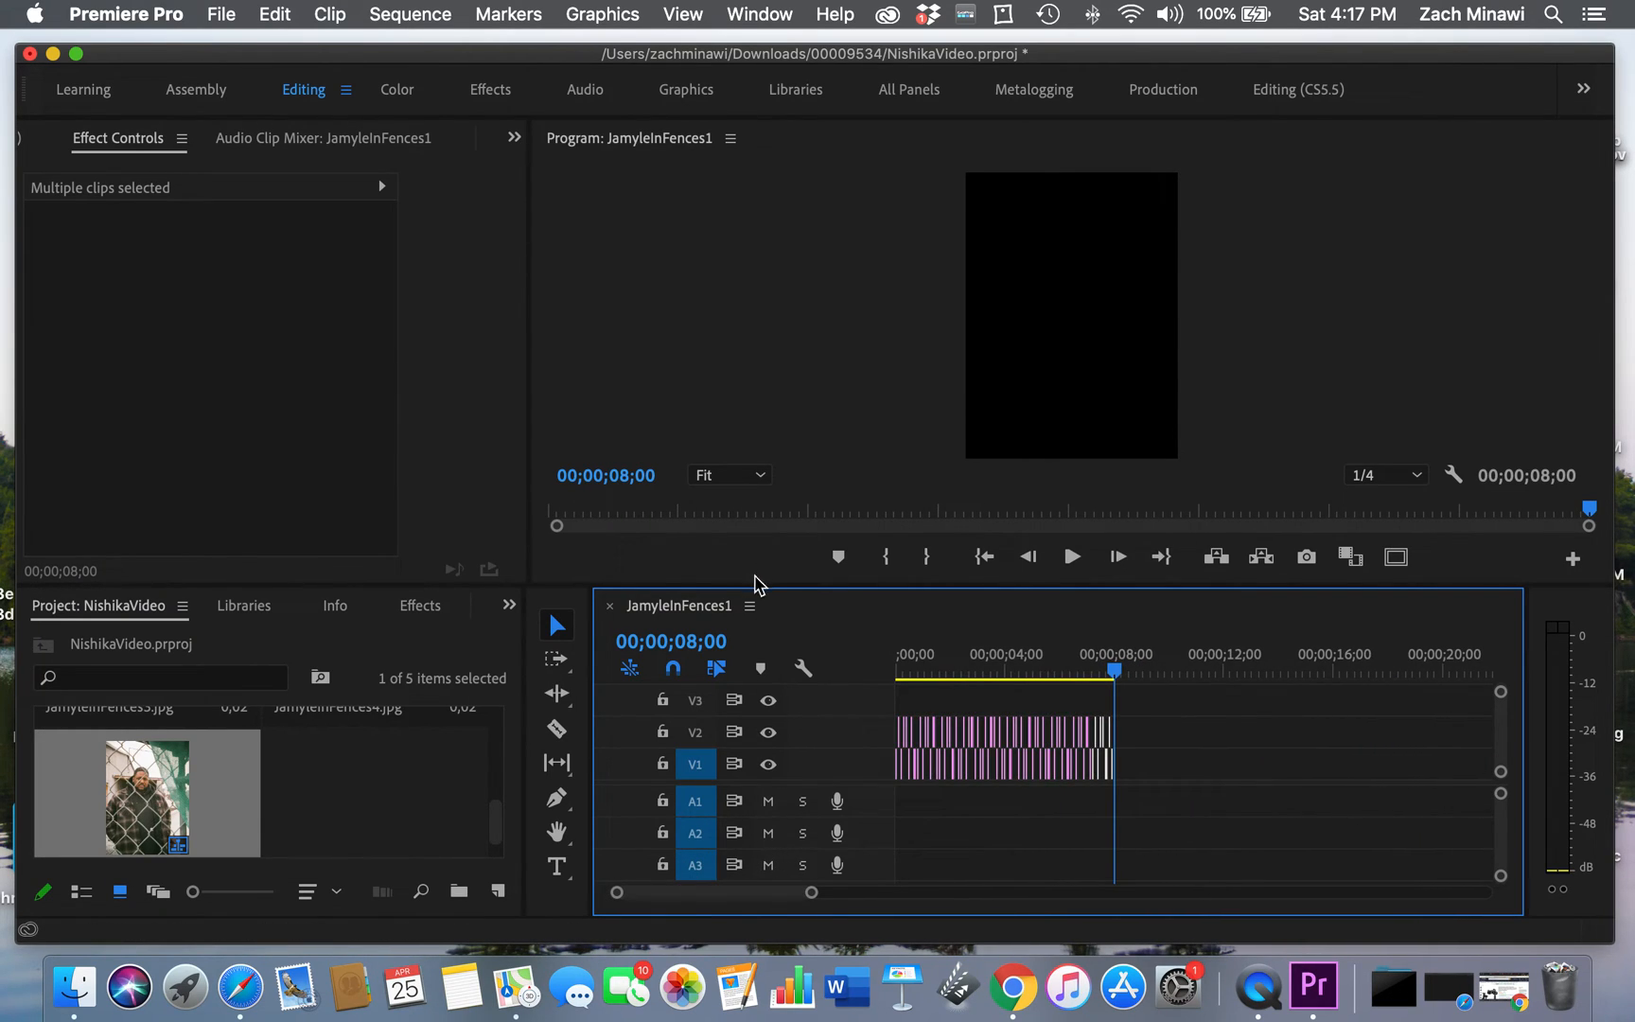
# Play the full eight-second sequence in a maximized program preview
pyautogui.click(730, 568)
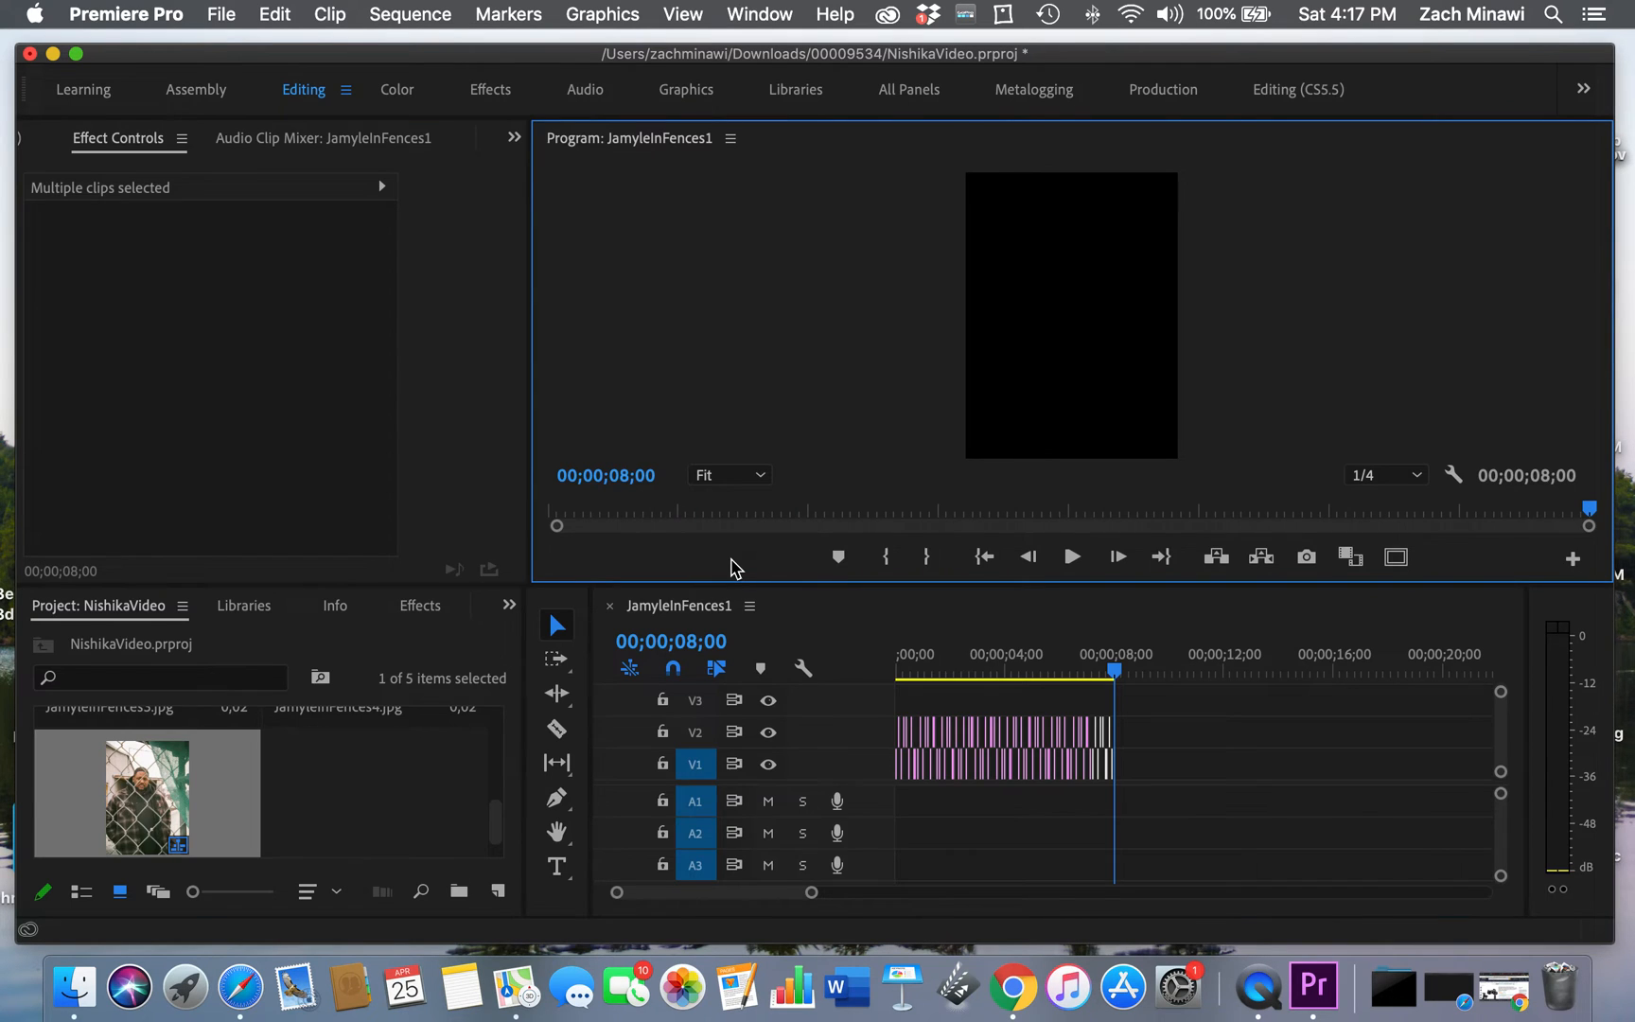
pyautogui.press('`')
pyautogui.press('space')
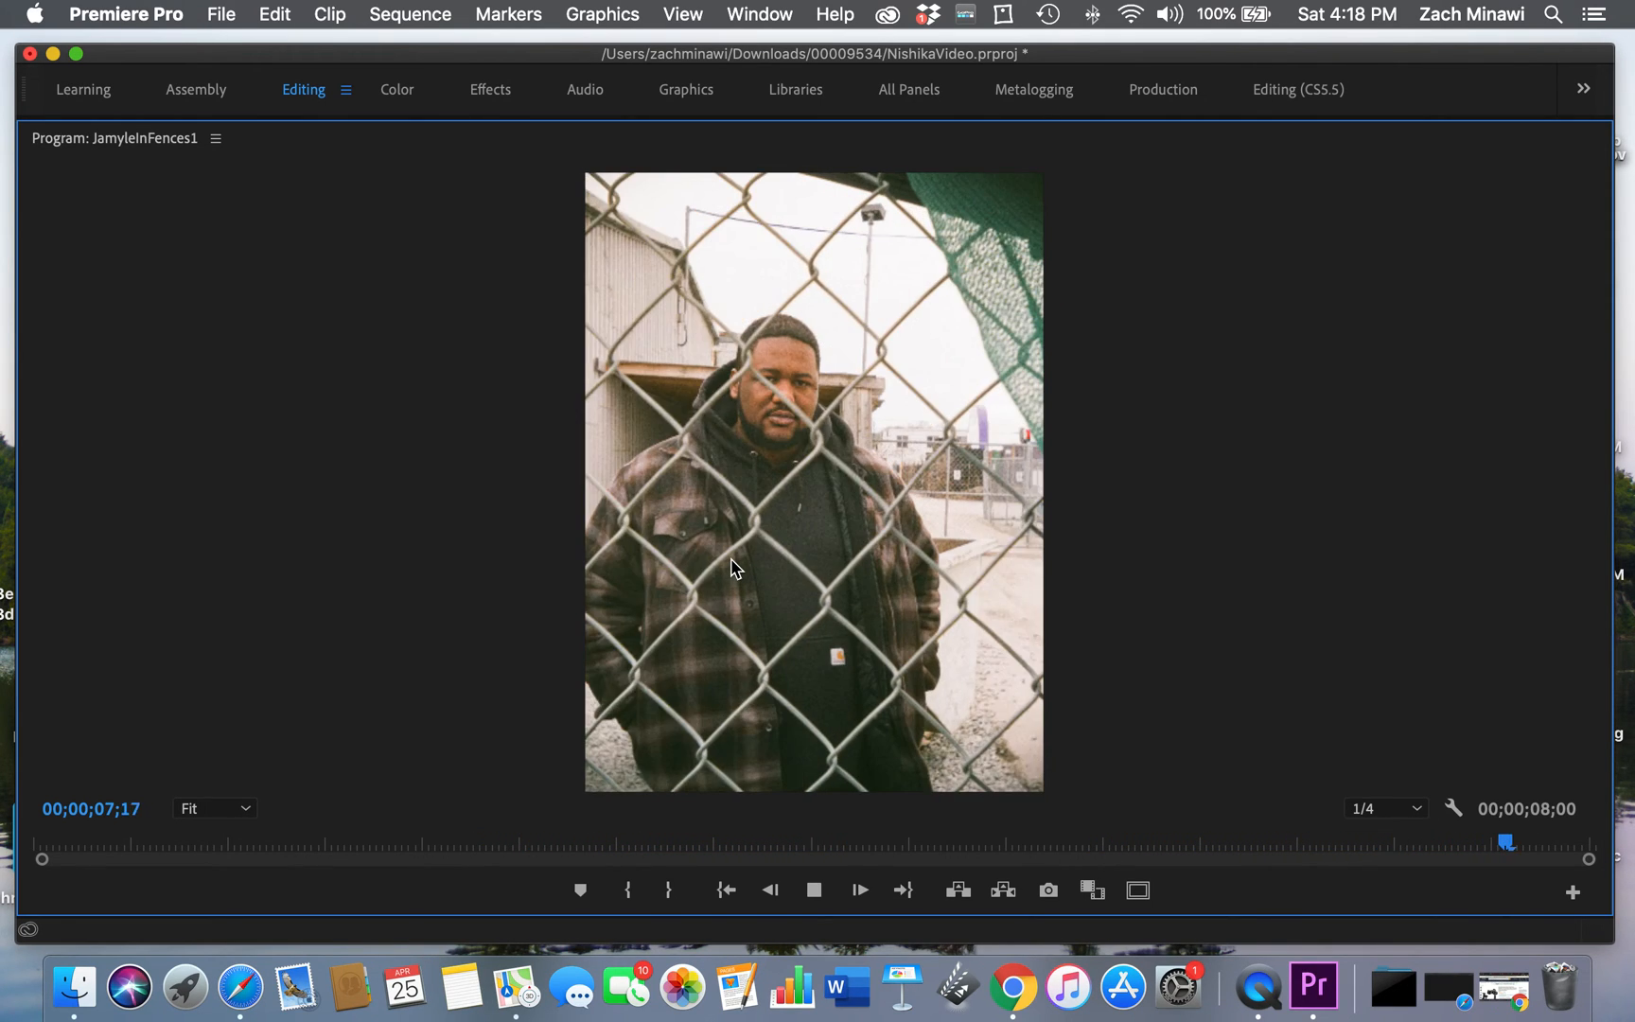
pyautogui.press('`')
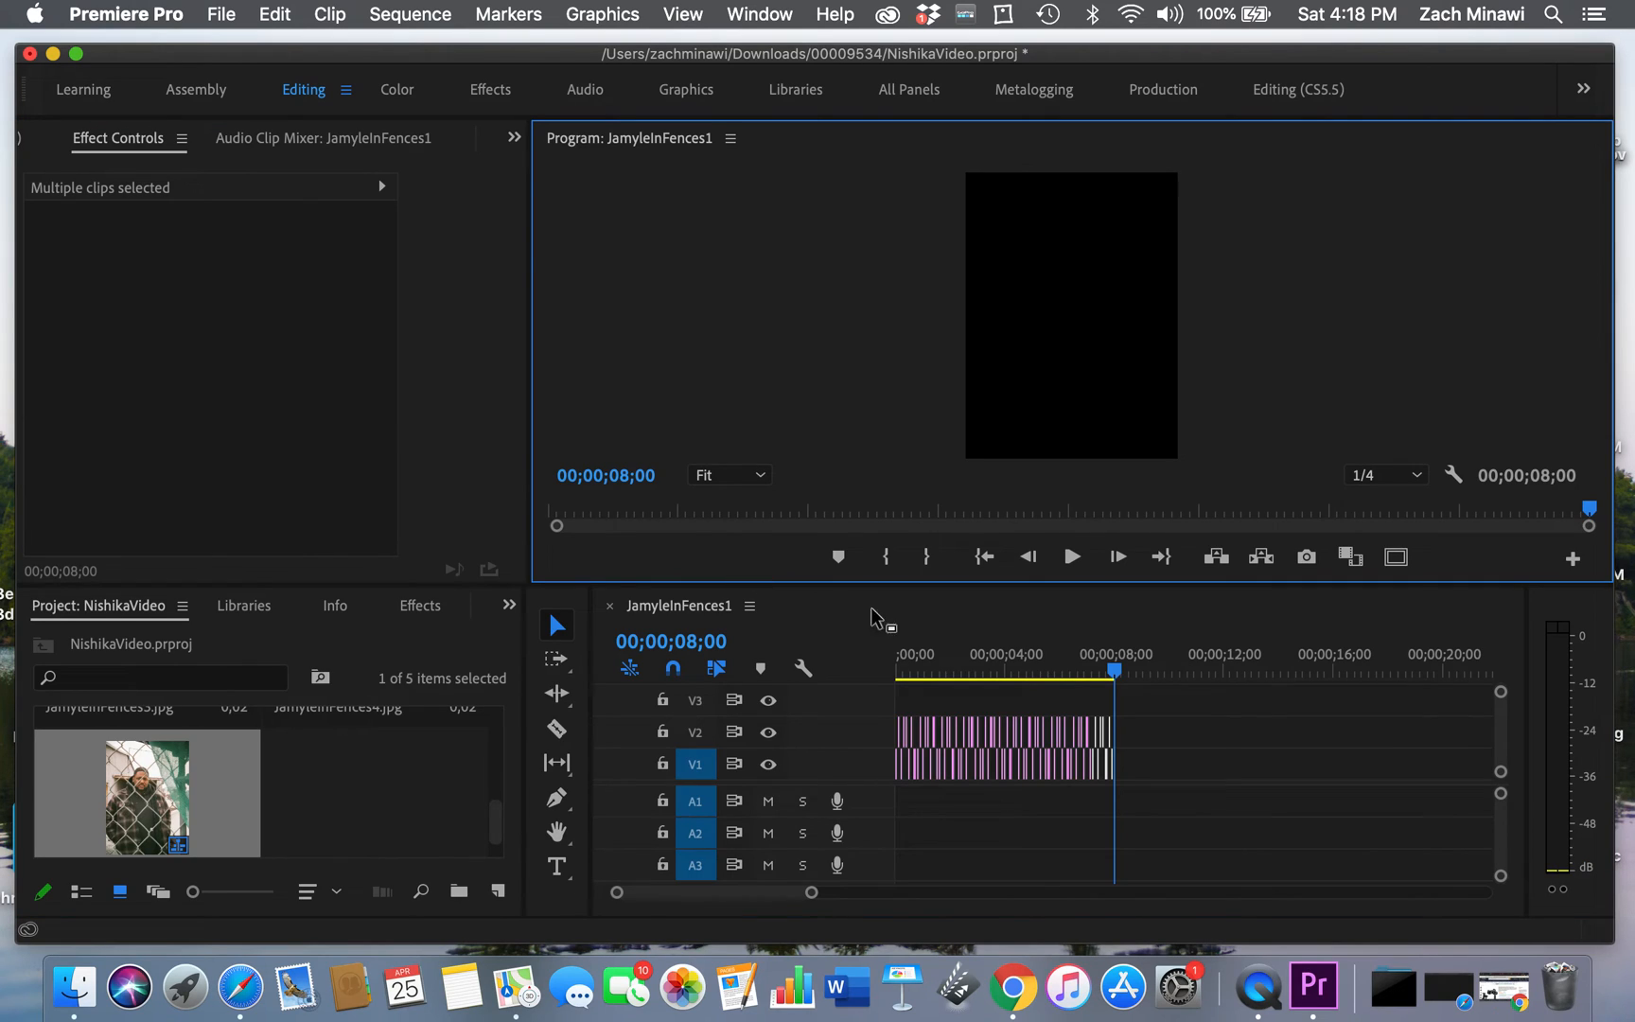
# Return the playhead to the sequence start and enlarge the timeline view so the full eight seconds still fit
pyautogui.press('Home')
pyautogui.press('space')
pyautogui.moveTo(946, 629); pyautogui.dragTo(878, 638)
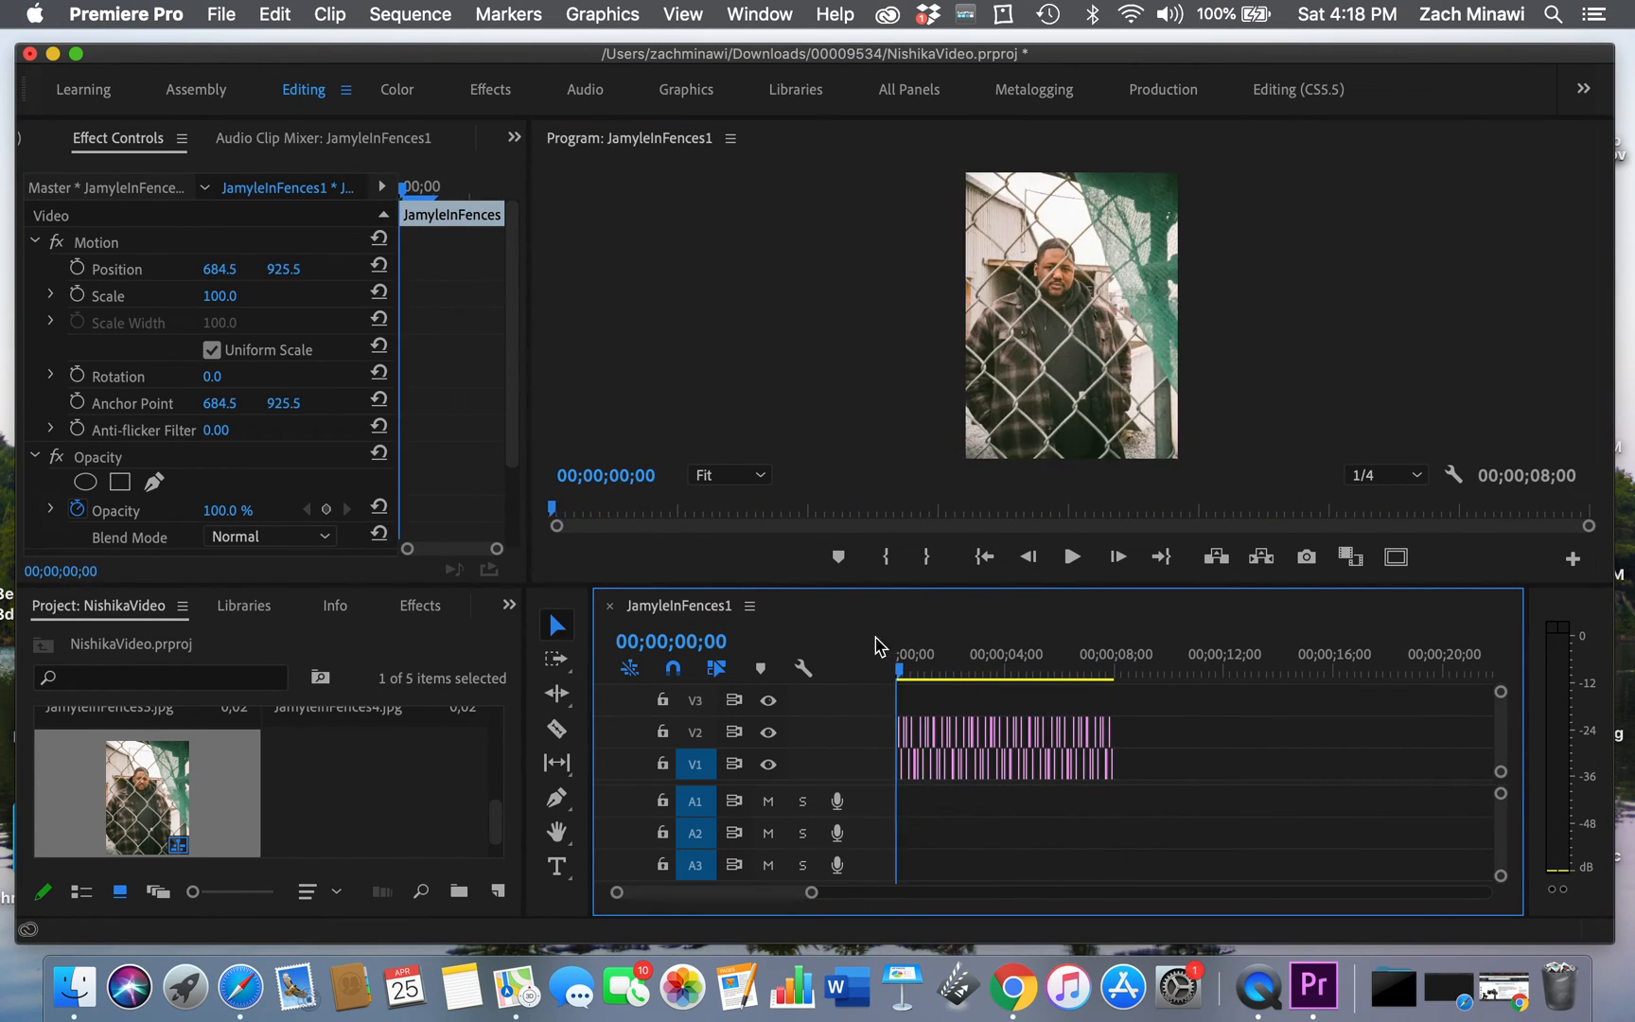
pyautogui.press('=')
pyautogui.press('=')
pyautogui.press('-')
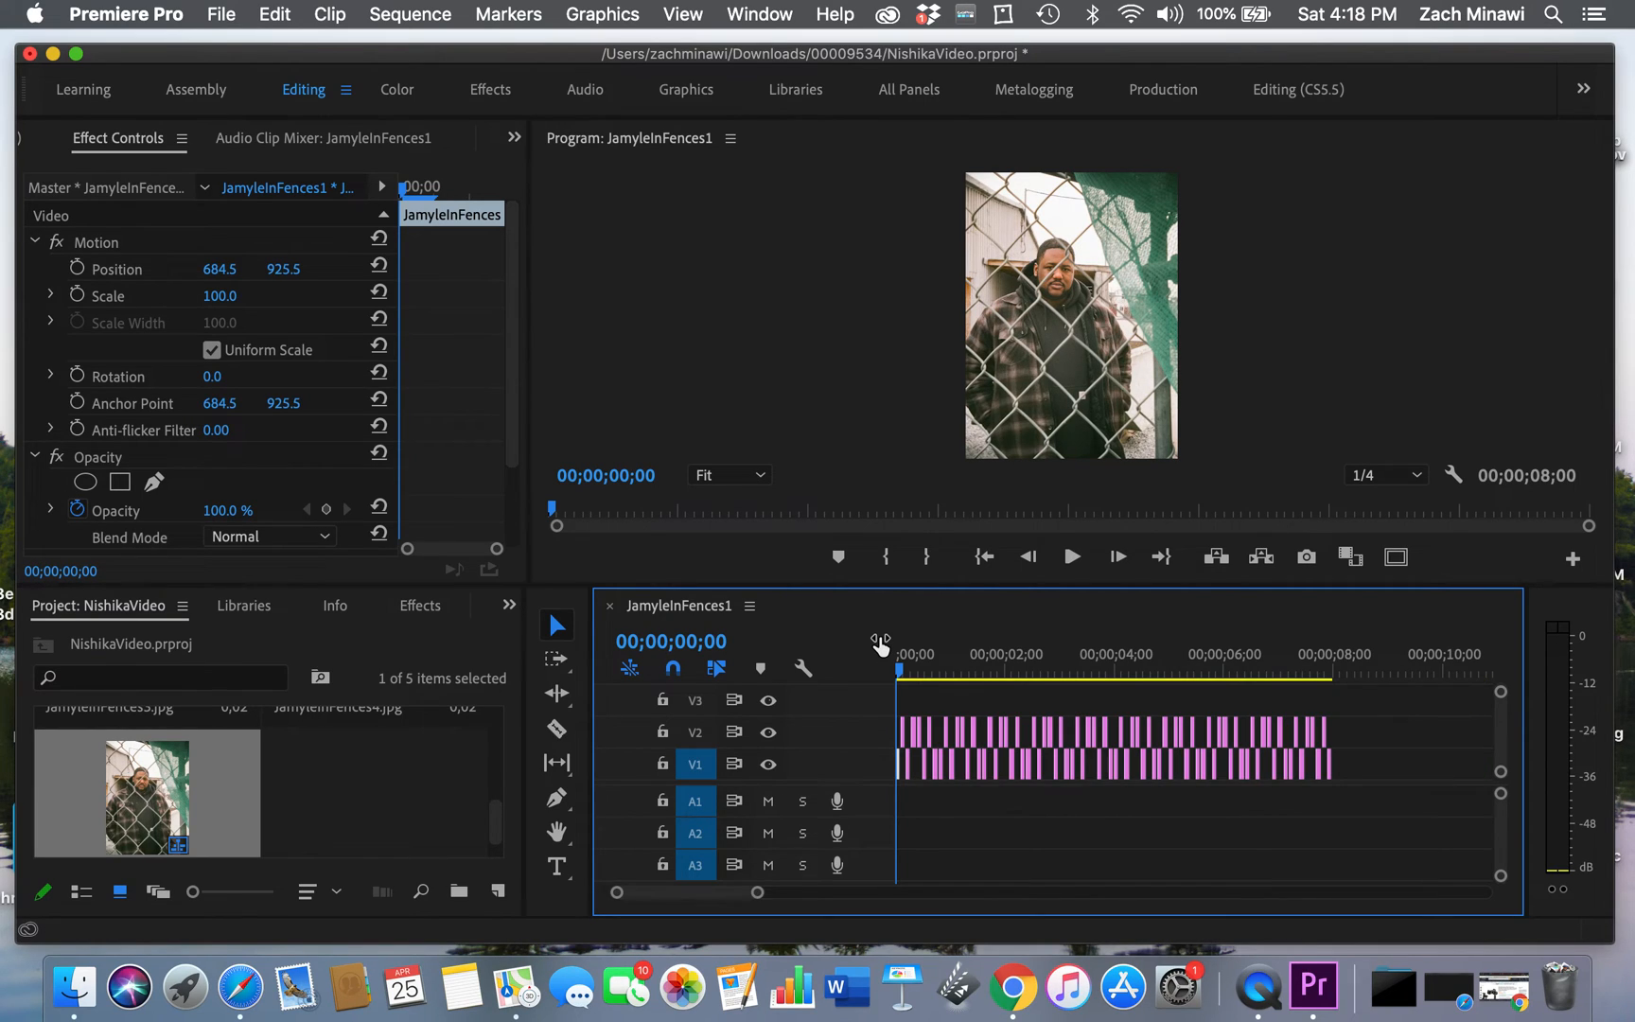
# Select all the clips on tracks V1 and V2 across the full eight-second sequence
pyautogui.moveTo(1370, 774); pyautogui.dragTo(896, 694)
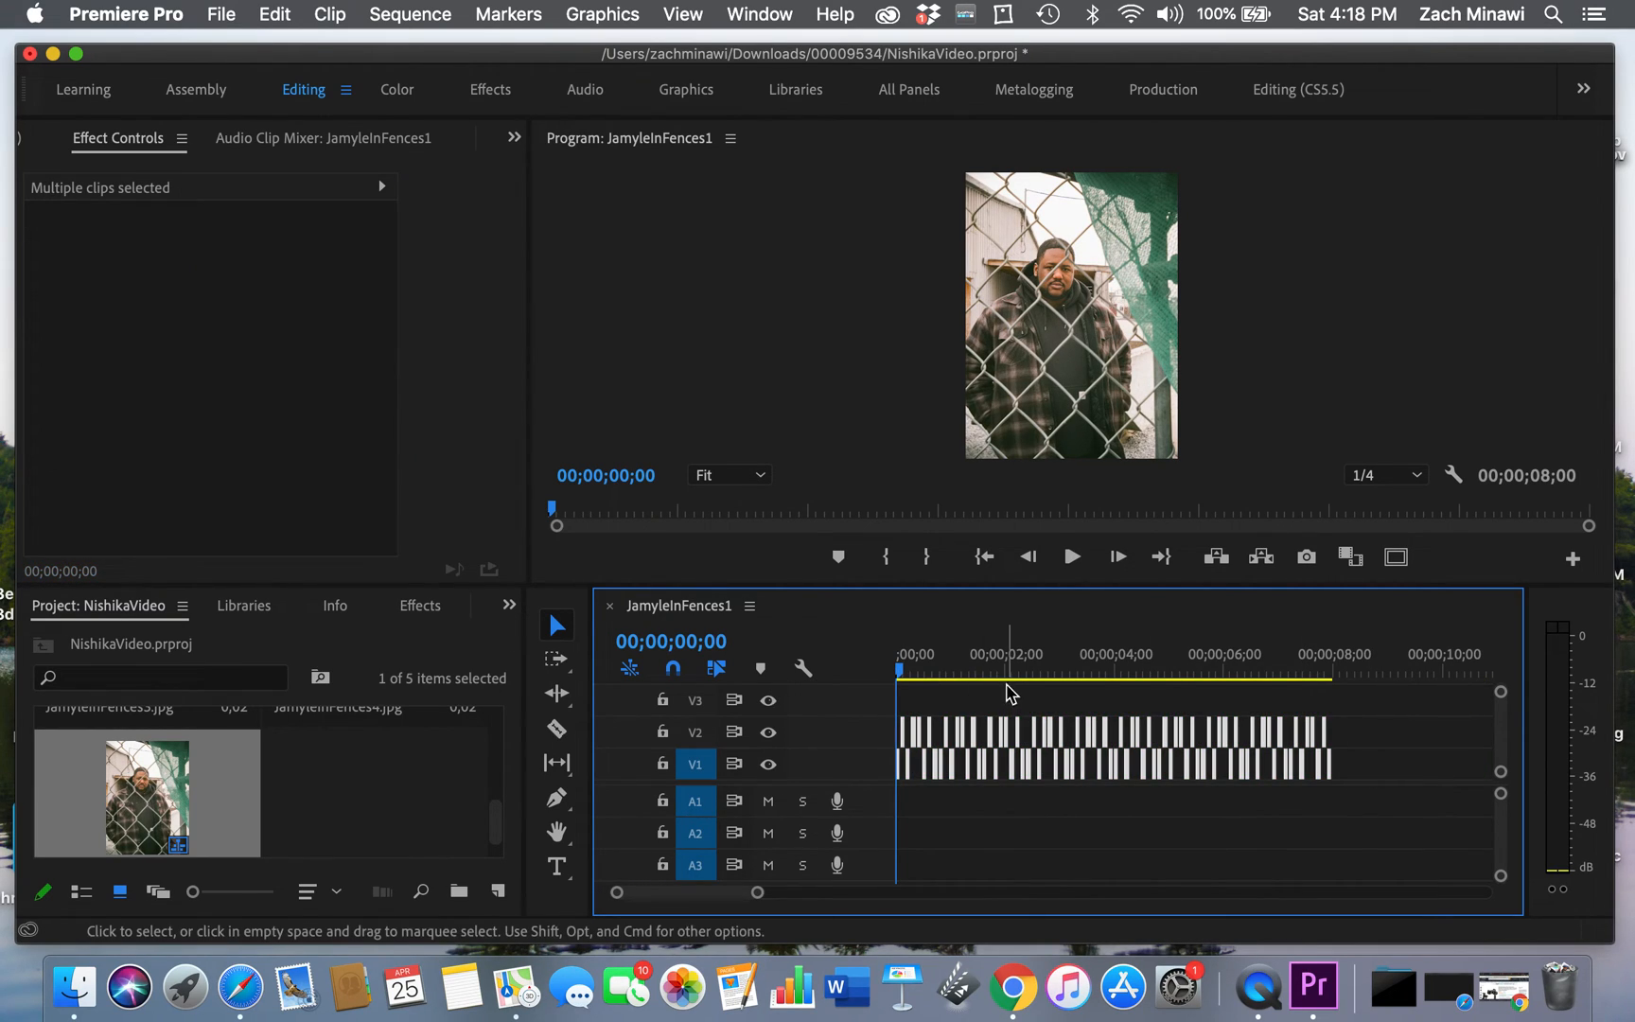
pyautogui.rightClick(1006, 733)
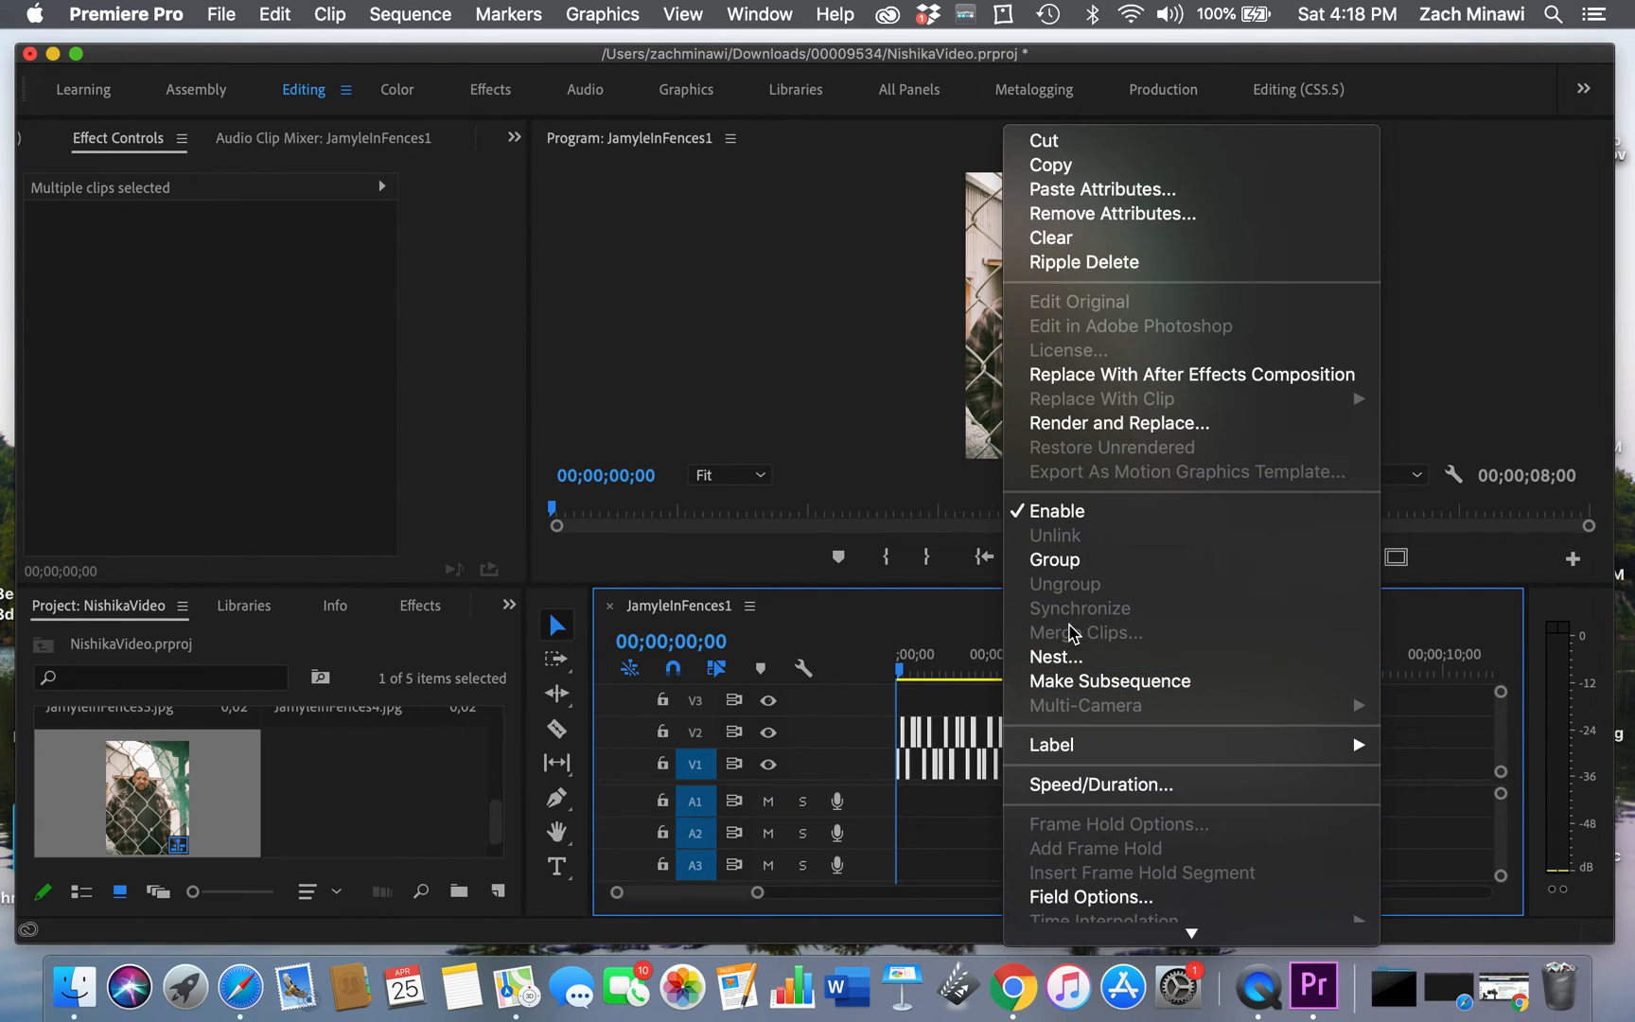
pyautogui.click(1450, 721)
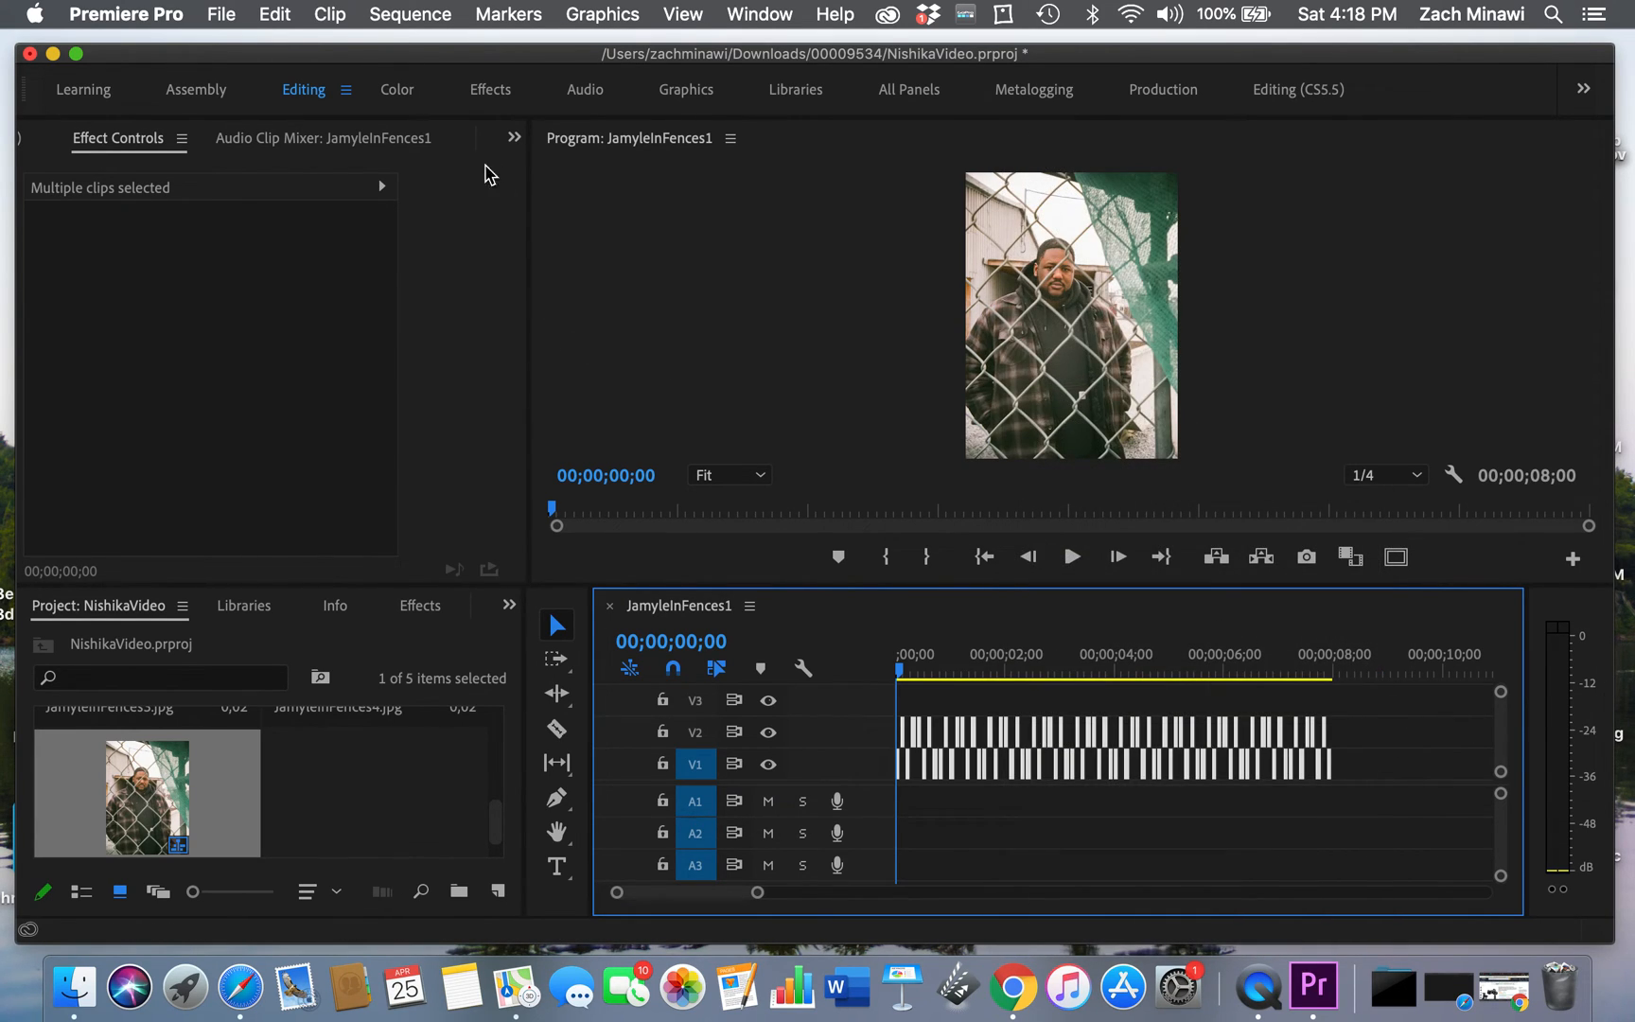
# Open the media export settings for the eight-second sequence
pyautogui.moveTo(928, 678); pyautogui.dragTo(811, 631)
pyautogui.moveTo(758, 893); pyautogui.dragTo(828, 894)
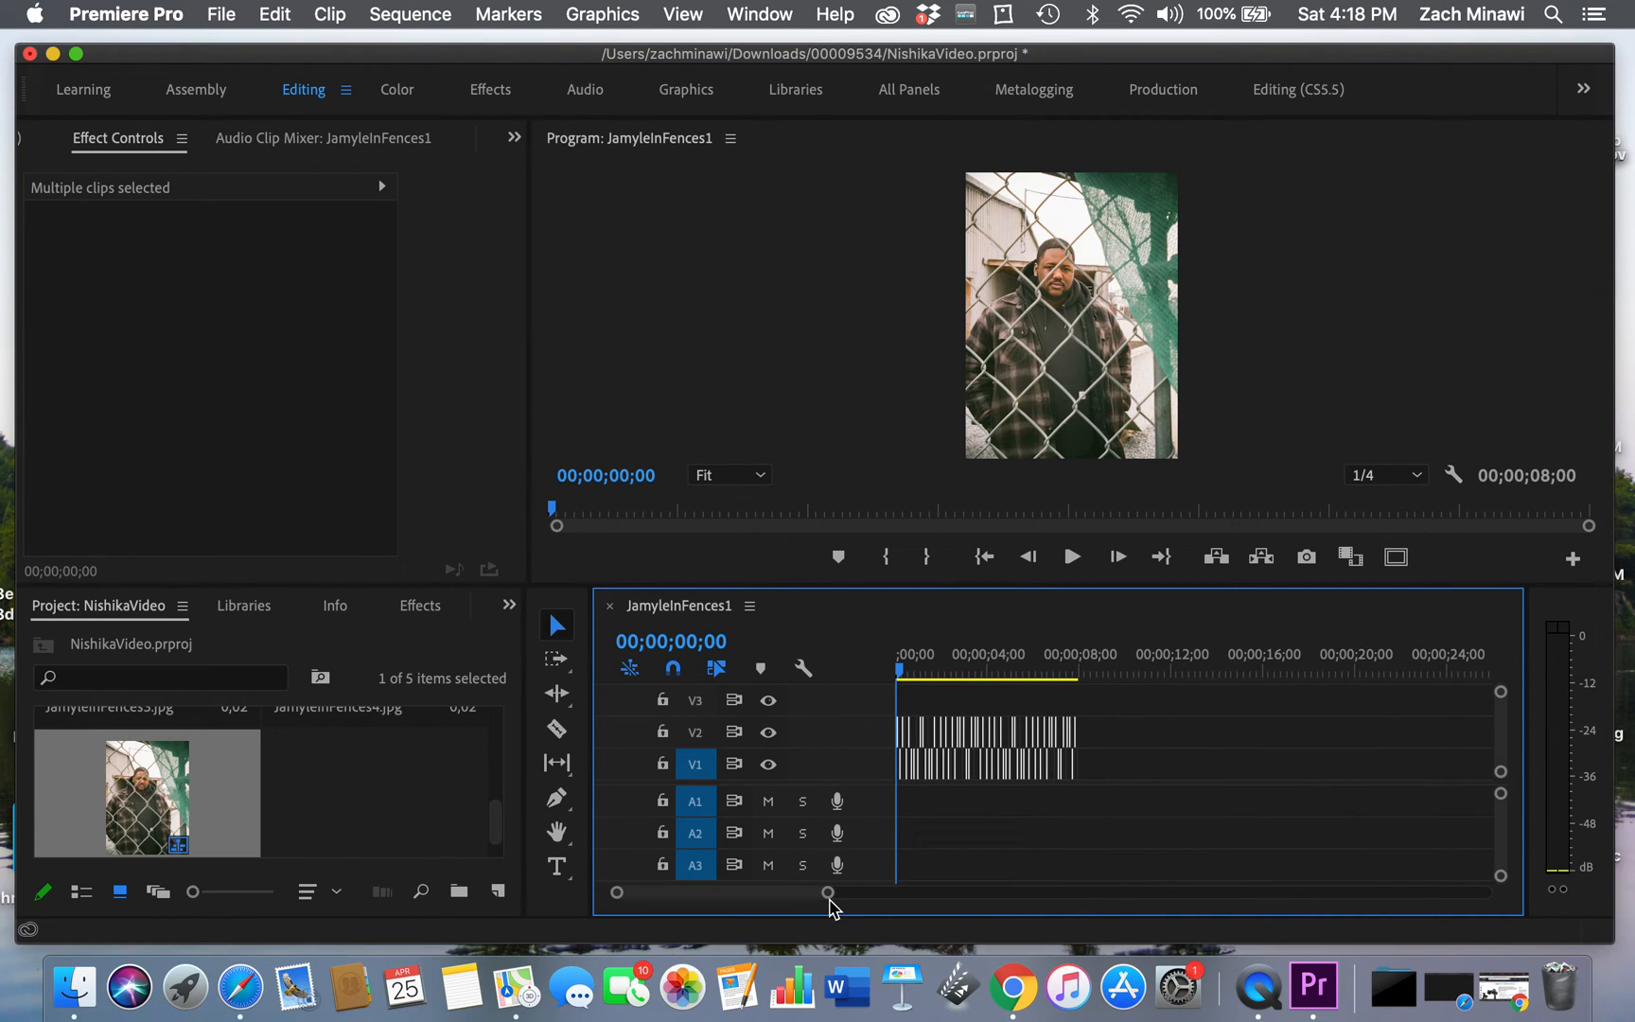
pyautogui.moveTo(934, 670); pyautogui.dragTo(839, 670)
pyautogui.moveTo(828, 894); pyautogui.dragTo(786, 897)
pyautogui.click(221, 13)
pyautogui.moveTo(454, 670)
pyautogui.click(578, 664)
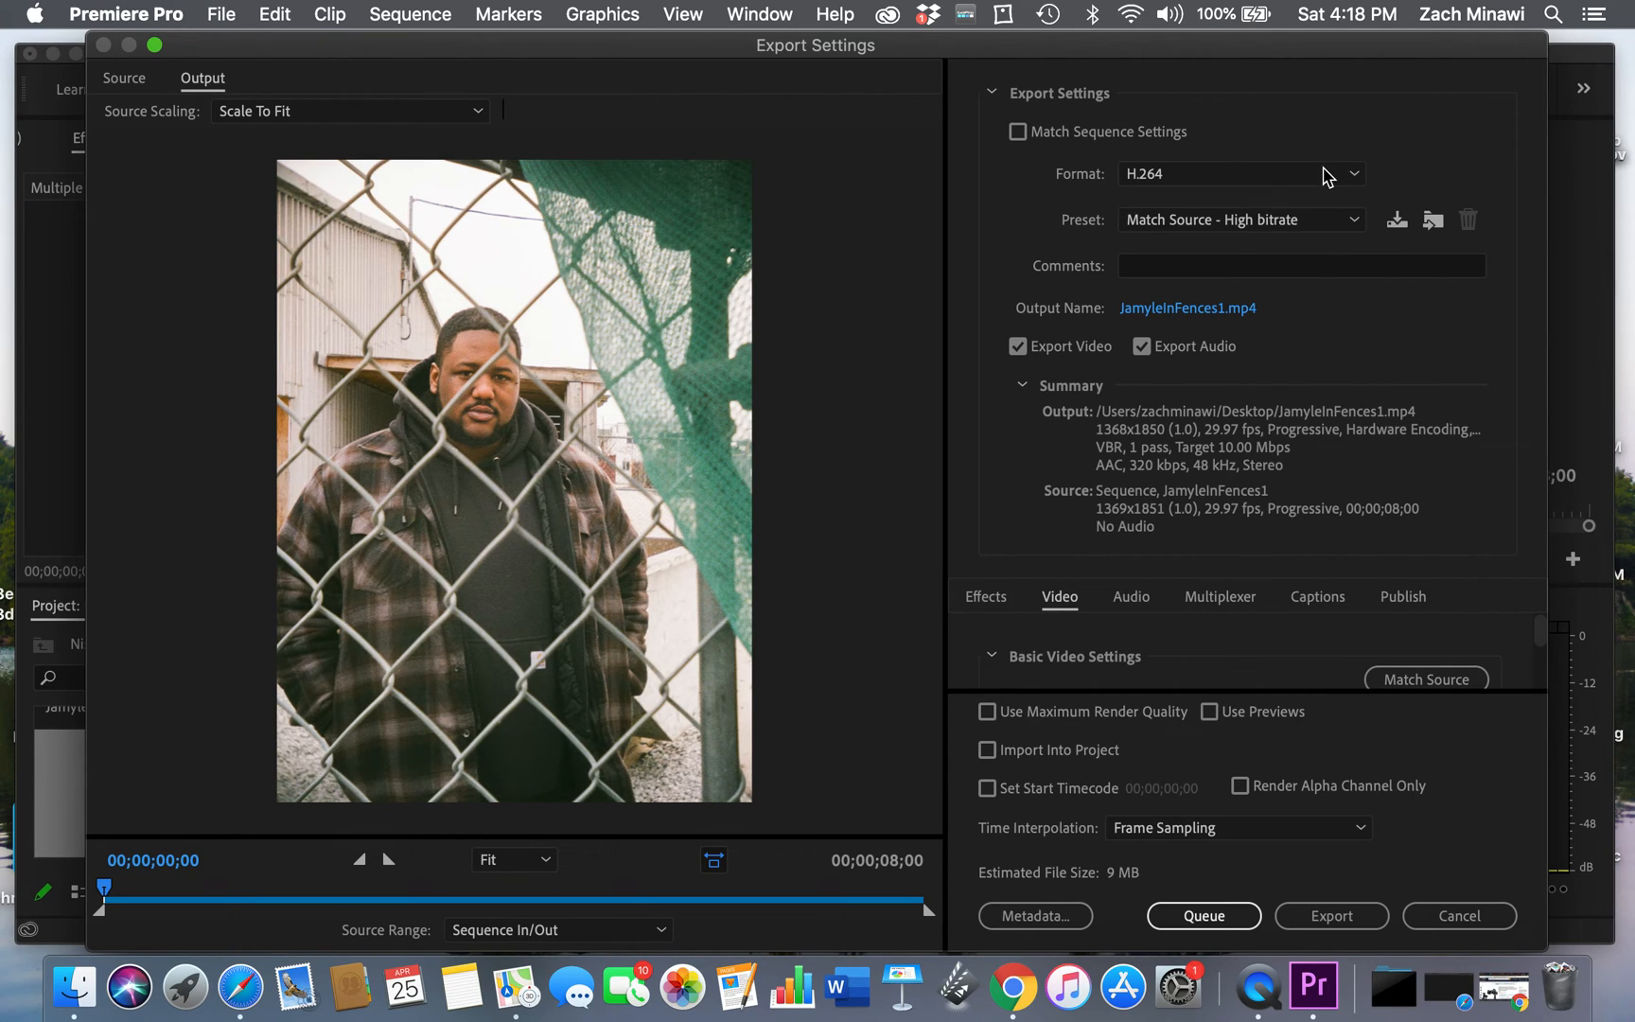
# Review the preset choices and video settings, and export the sequence as H.264 with the Match Source - High bitrate preset
pyautogui.click(1355, 219)
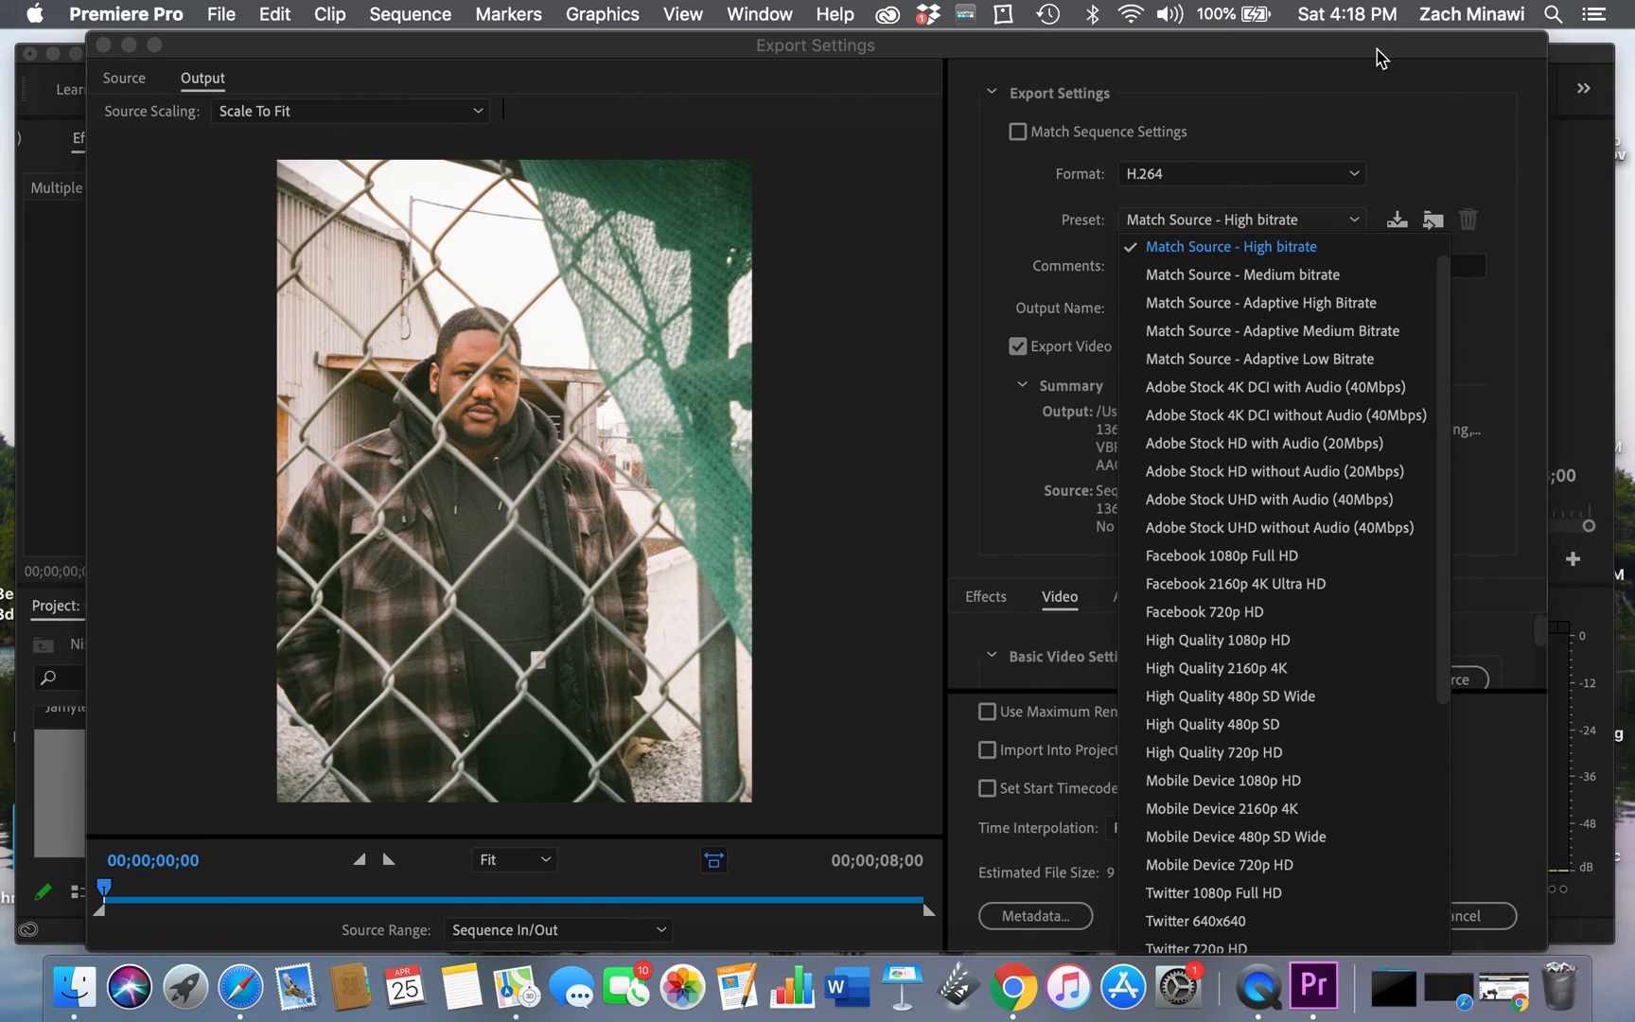
pyautogui.click(1377, 57)
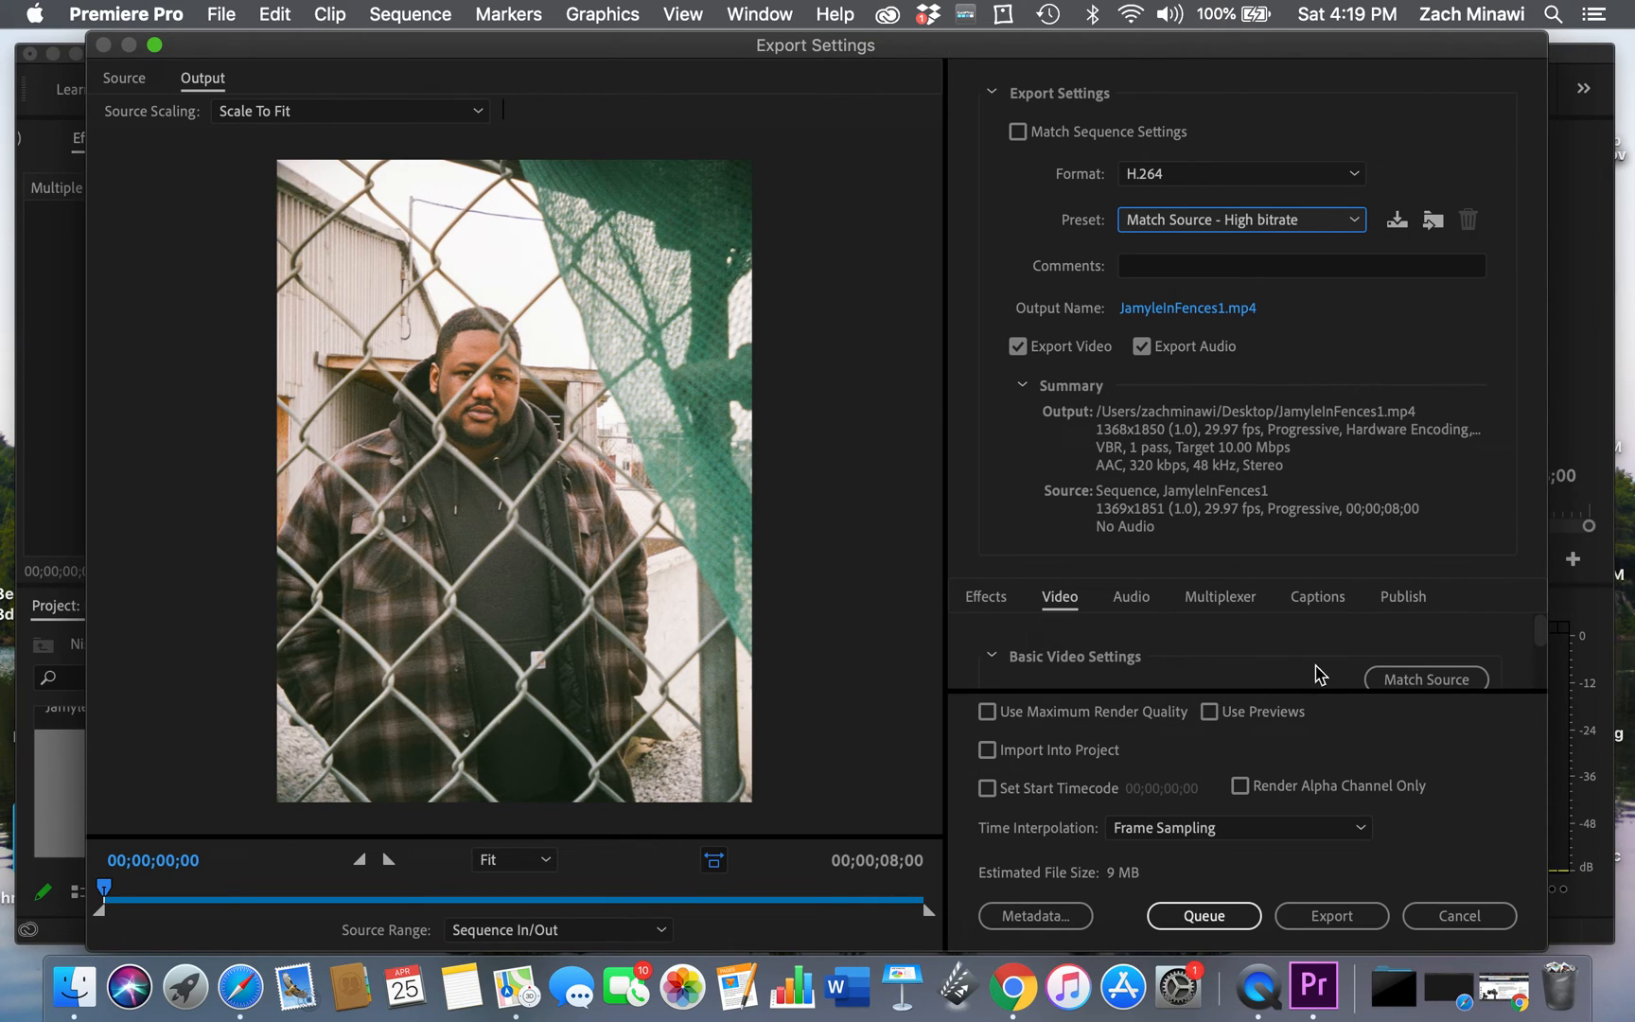
pyautogui.scroll(-3, 1304, 646)
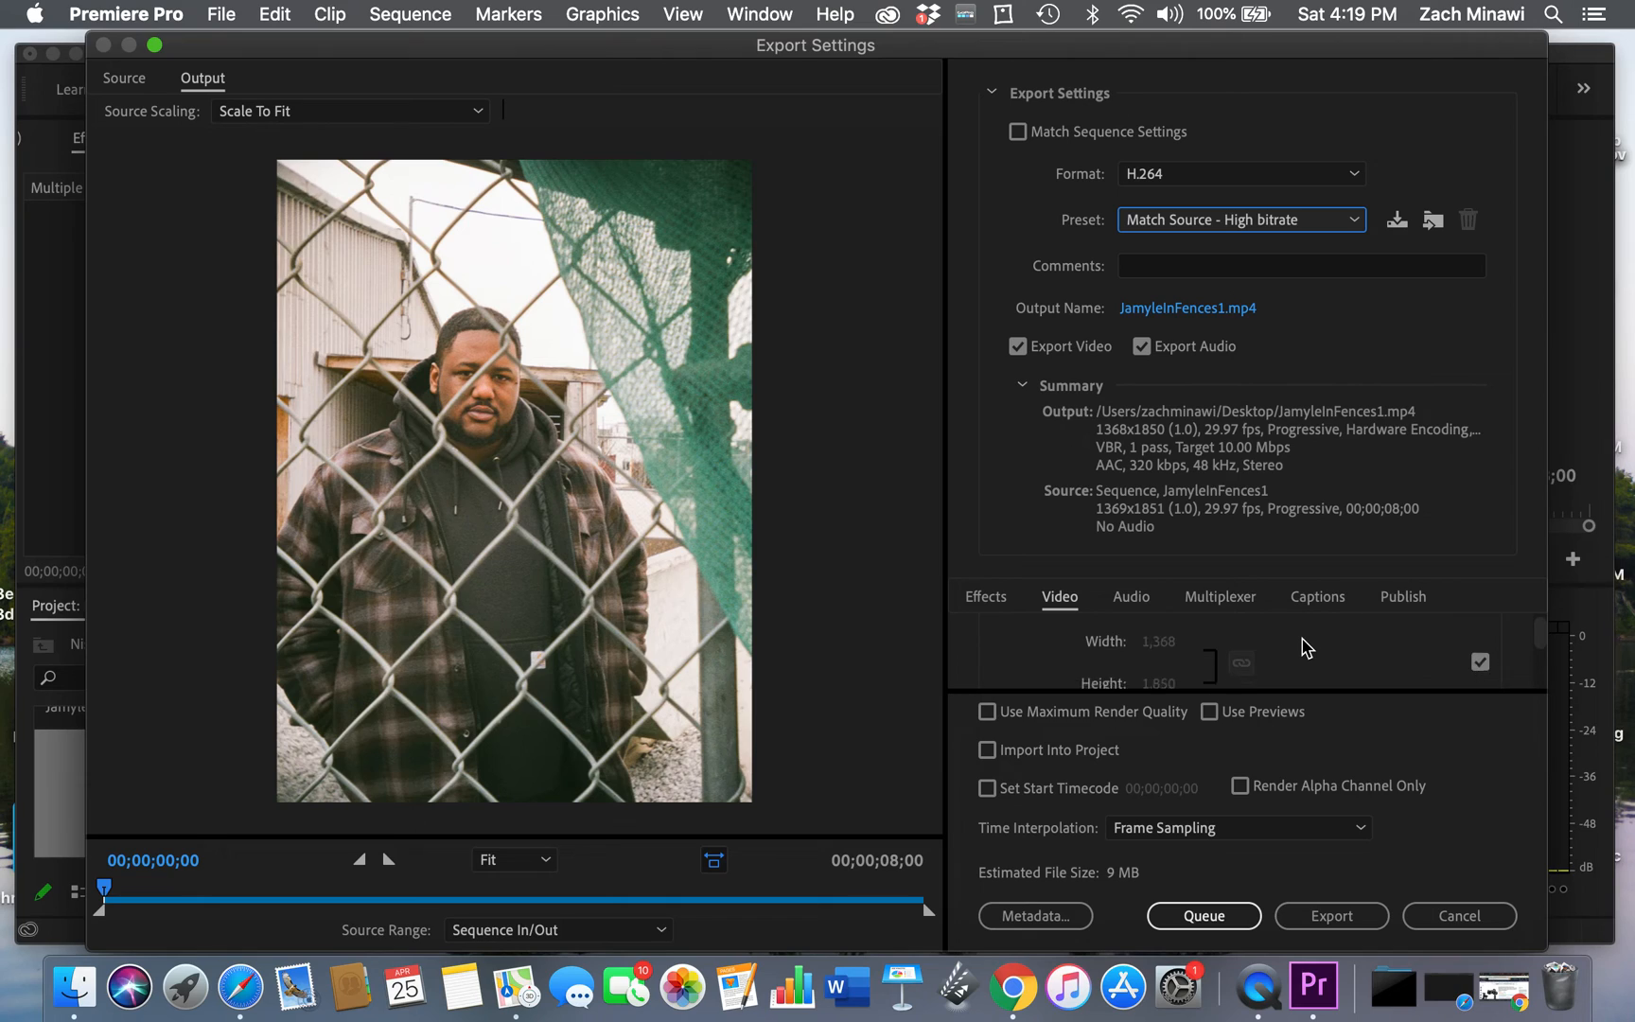
pyautogui.scroll(3, 1304, 647)
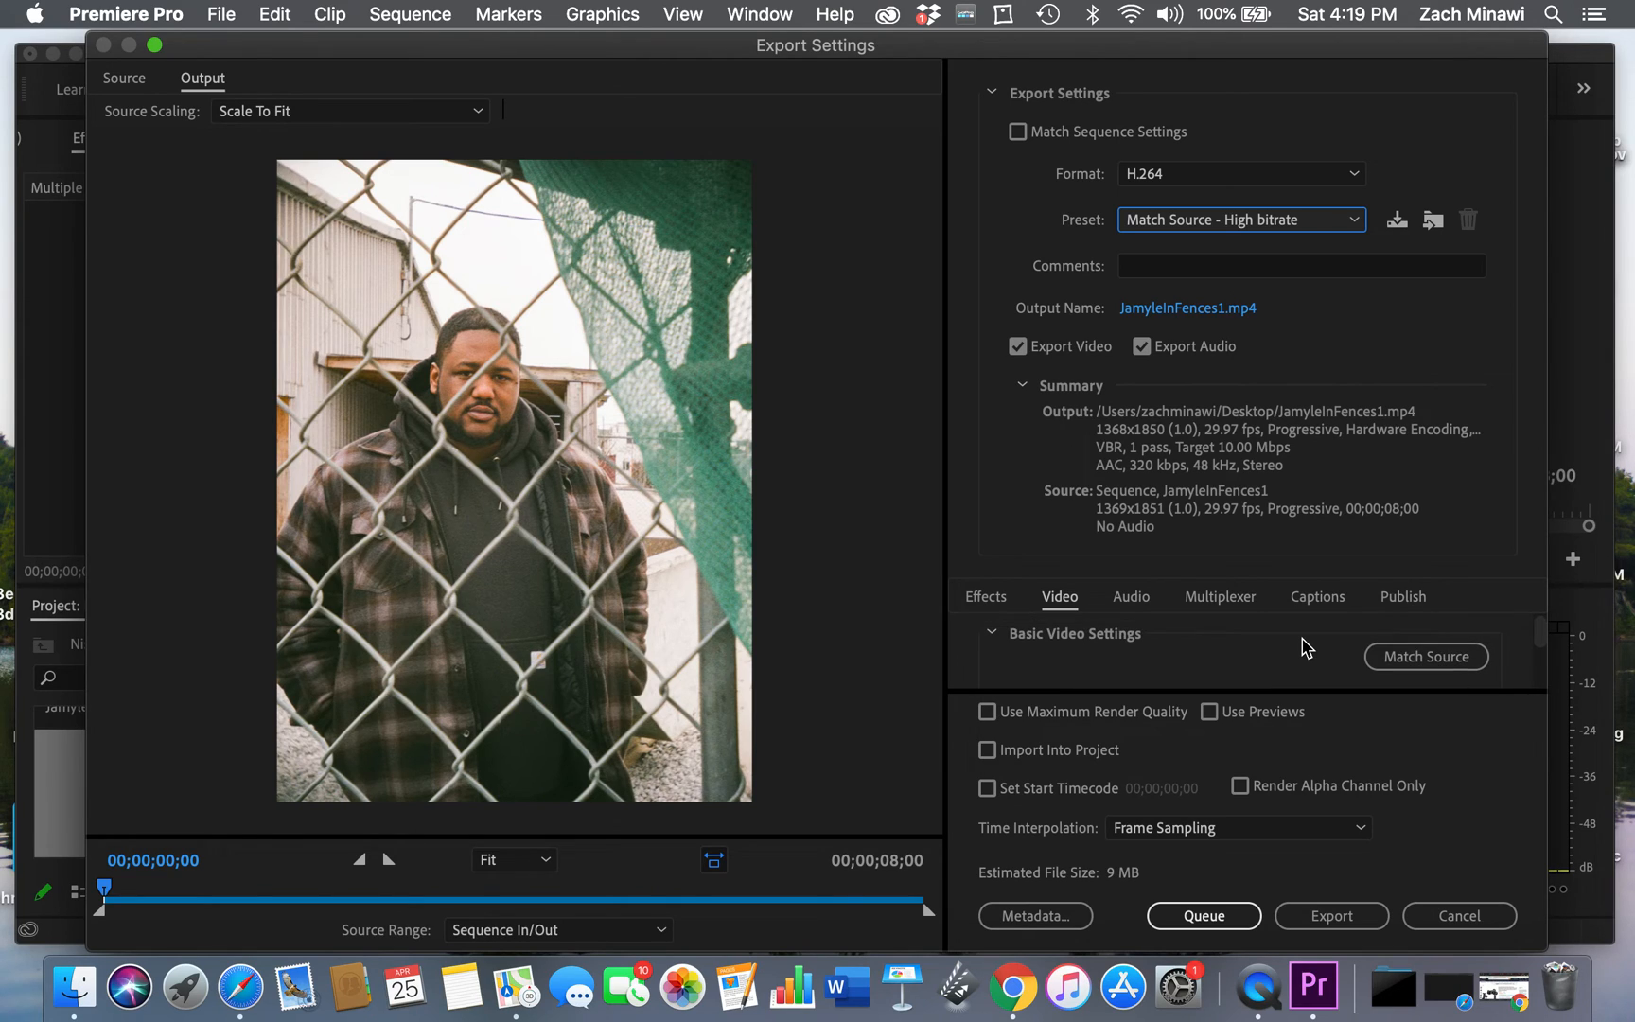
pyautogui.scroll(-1, 1306, 649)
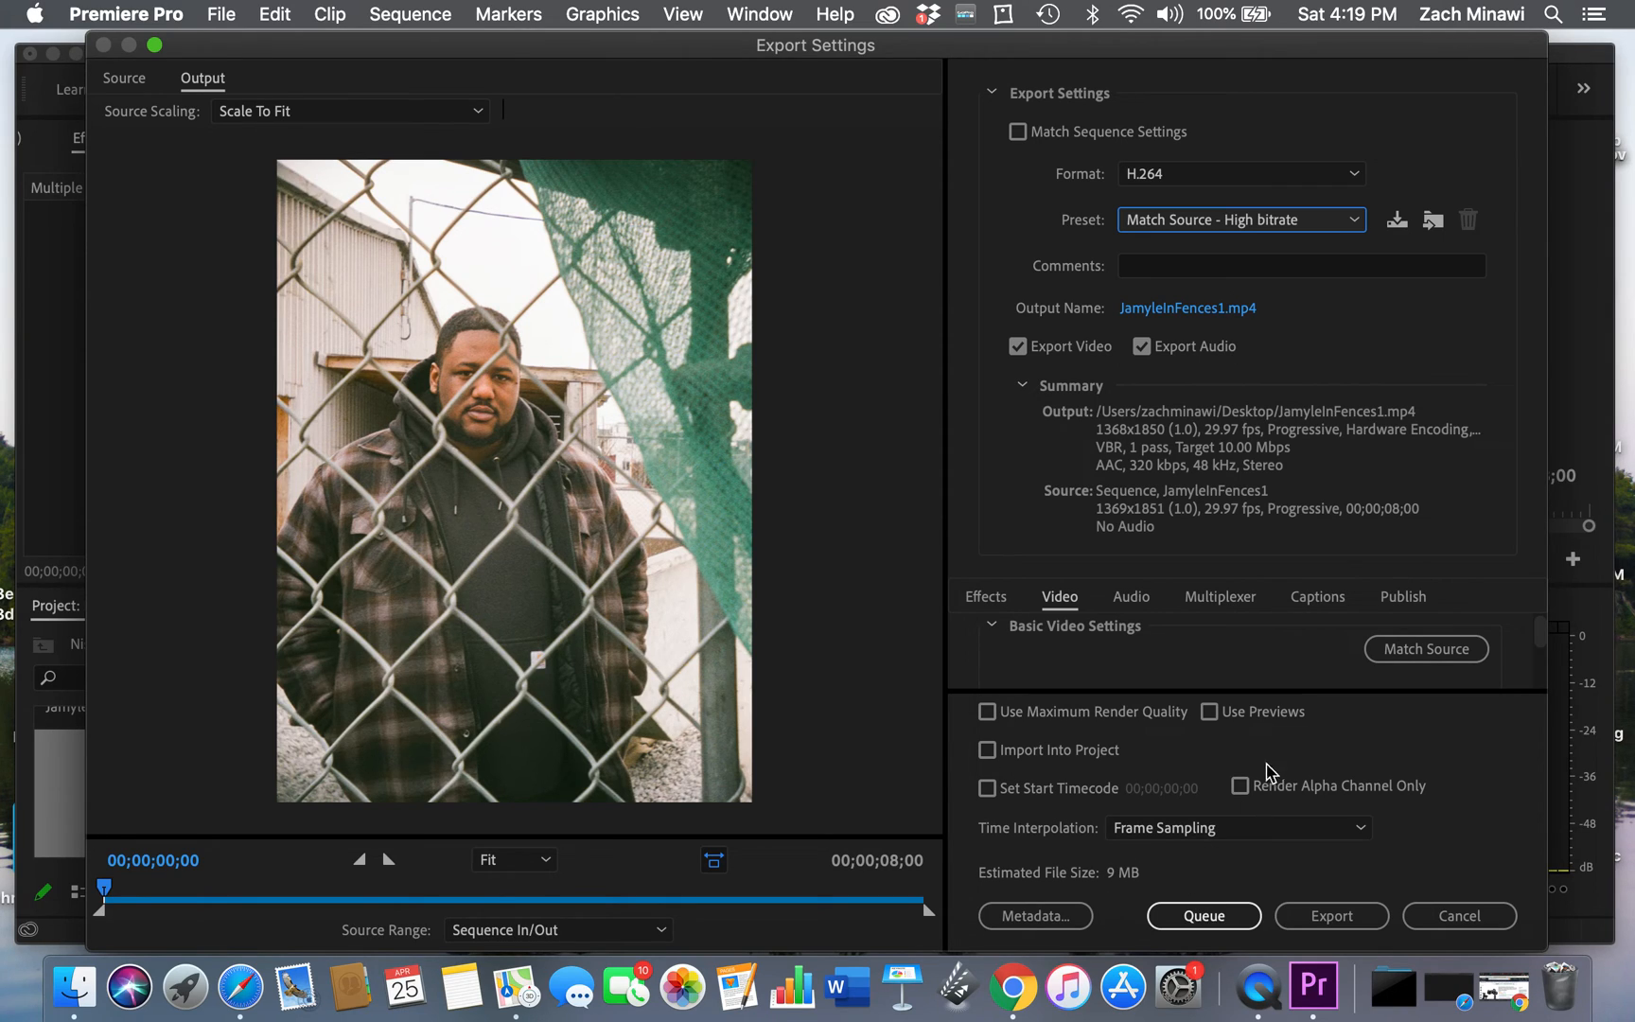
pyautogui.click(1332, 916)
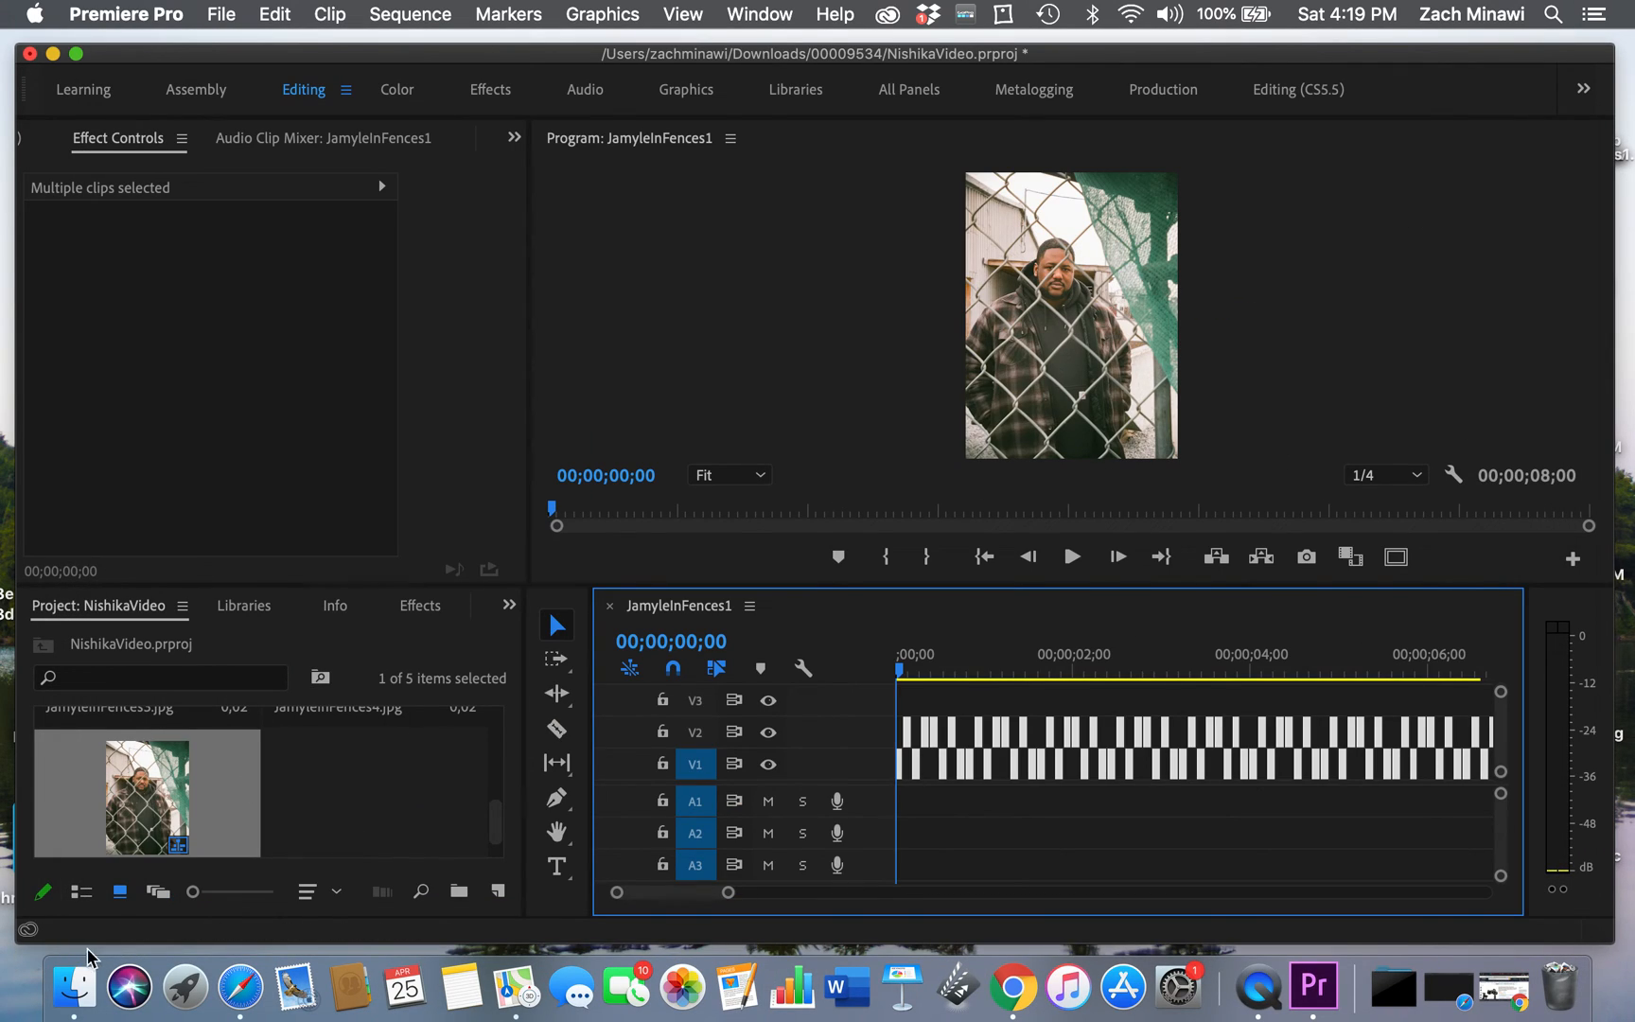
# Switch to Finder to locate the exported JamyleInFences1.mp4 and play it in QuickTime Player
pyautogui.rightClick(76, 982)
pyautogui.click(159, 729)
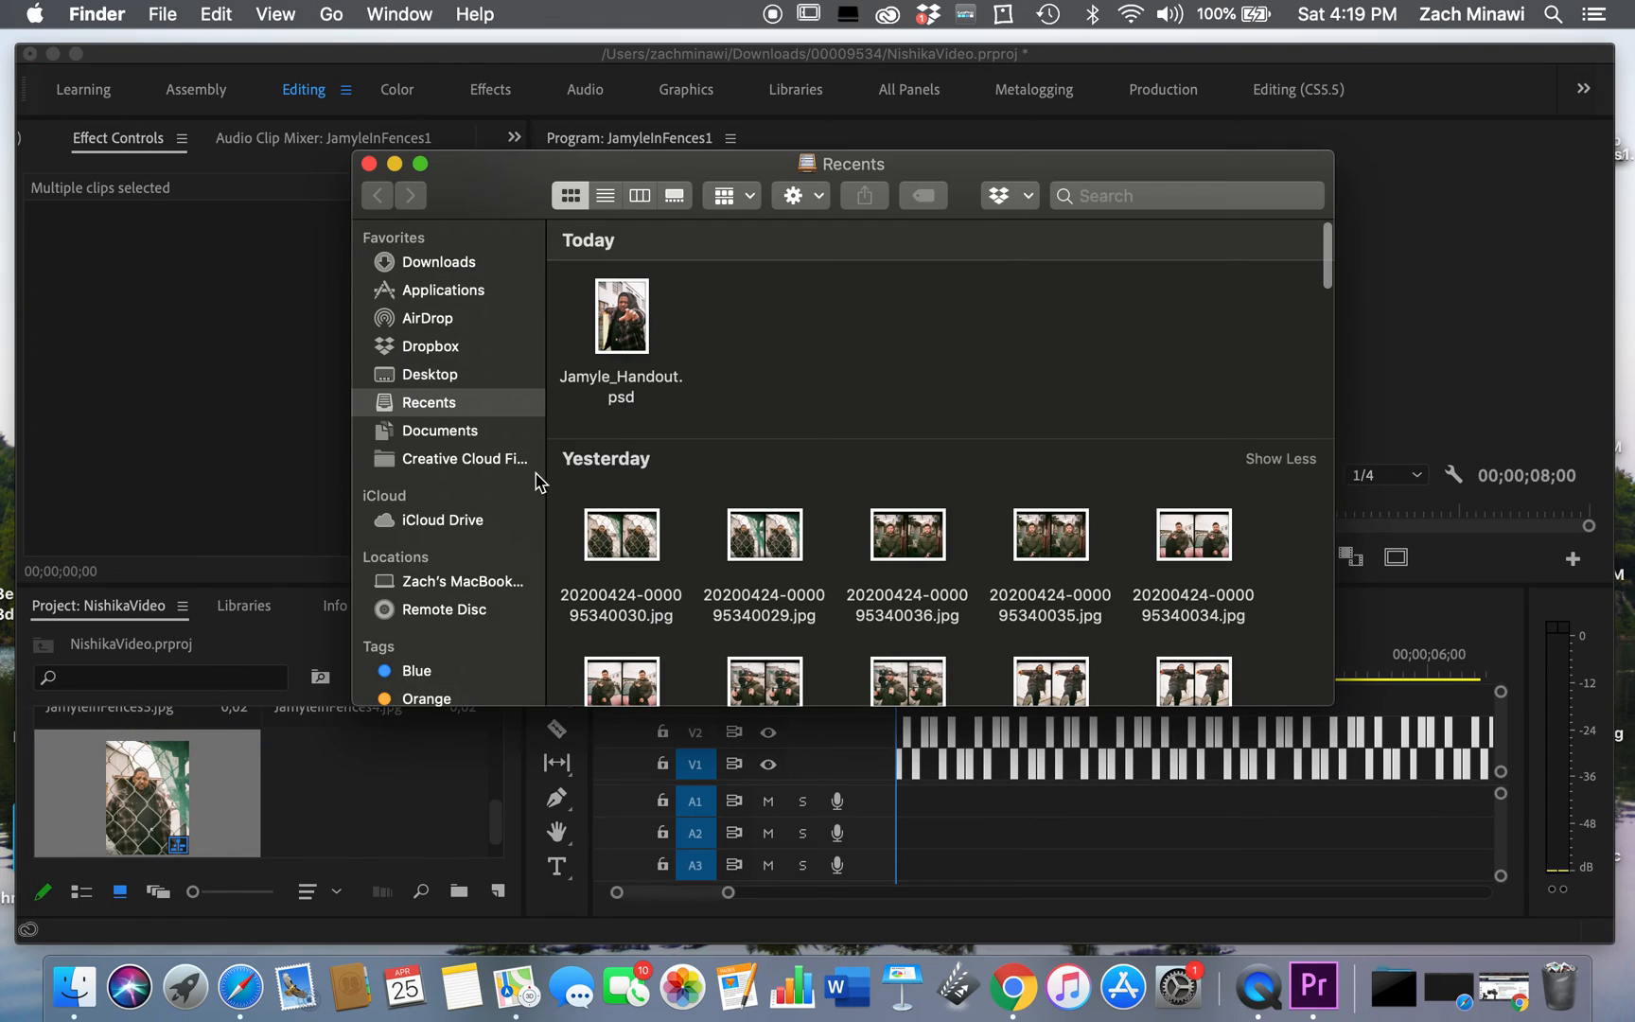
pyautogui.click(432, 264)
pyautogui.scroll(-5, 796, 540)
pyautogui.scroll(5, 800, 544)
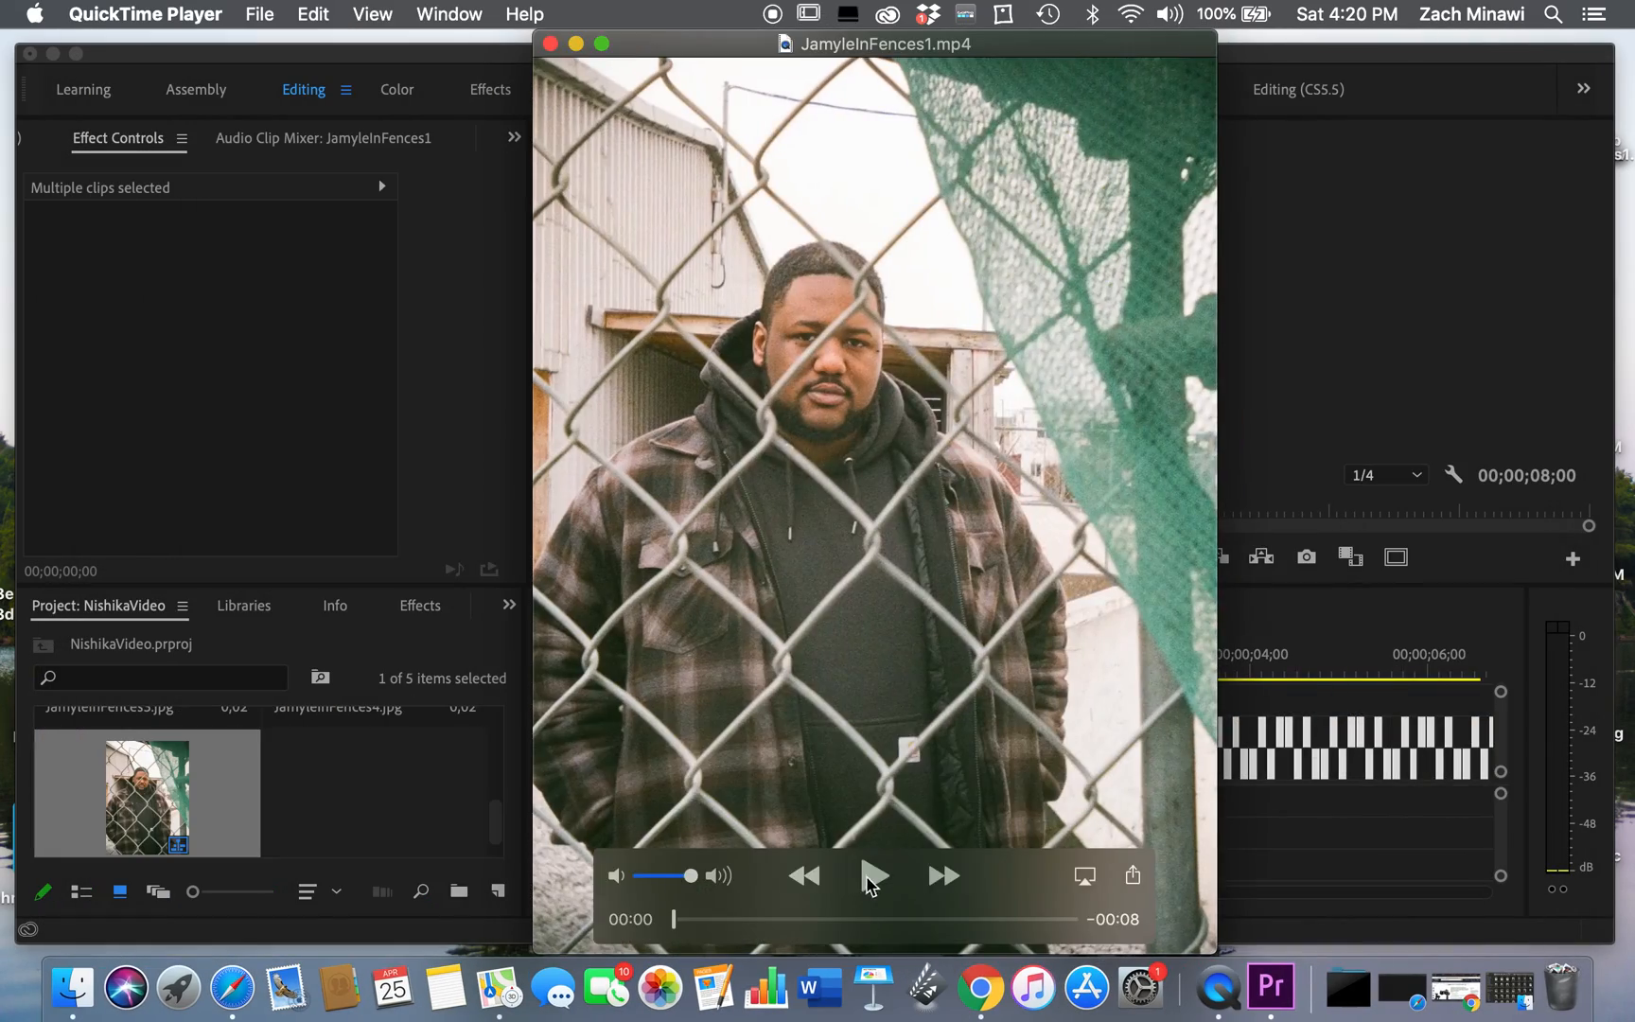
pyautogui.click(873, 878)
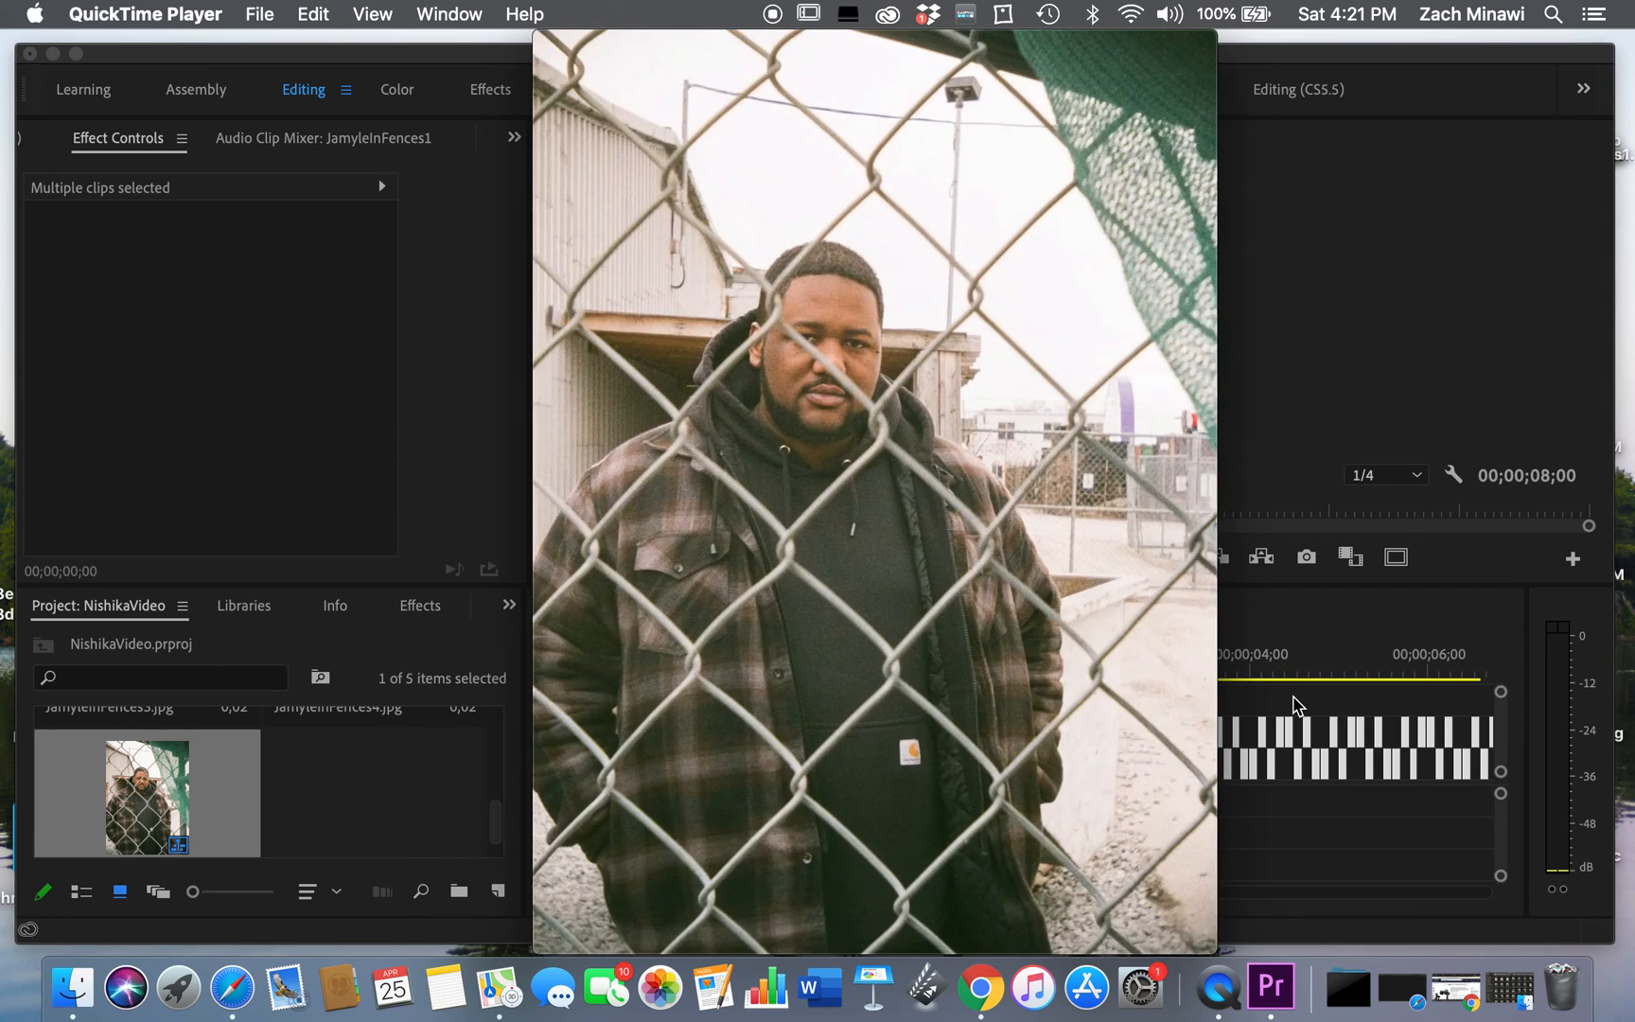
pyautogui.moveTo(778, 705)
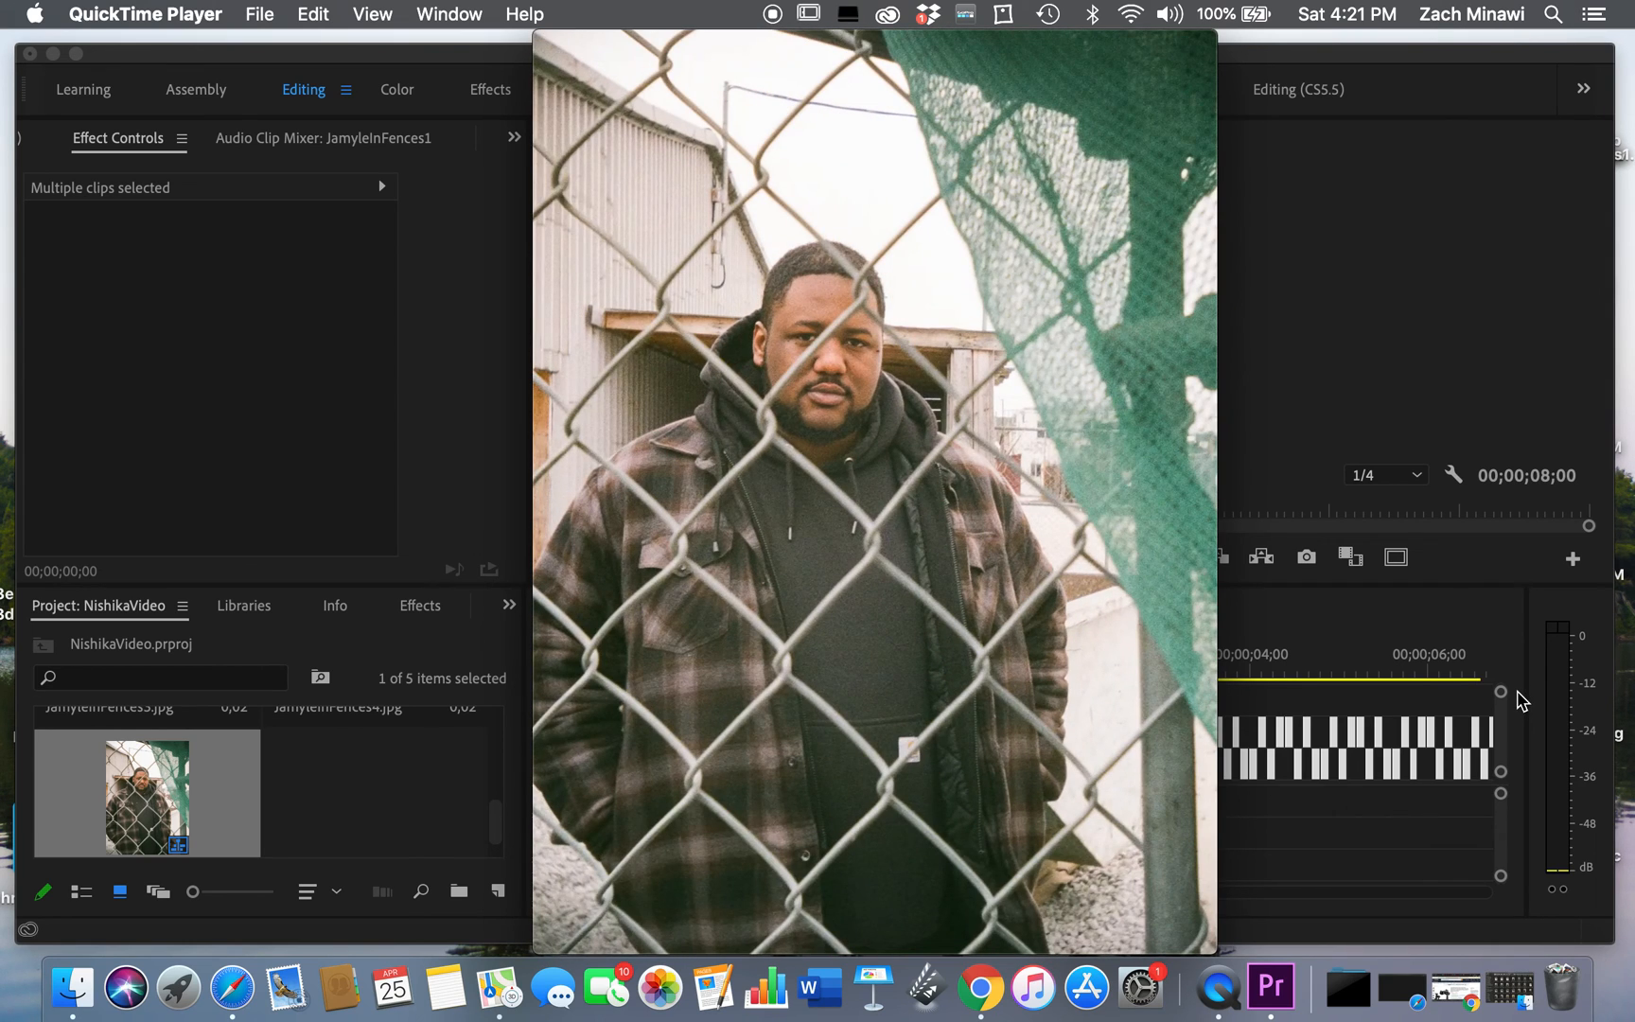